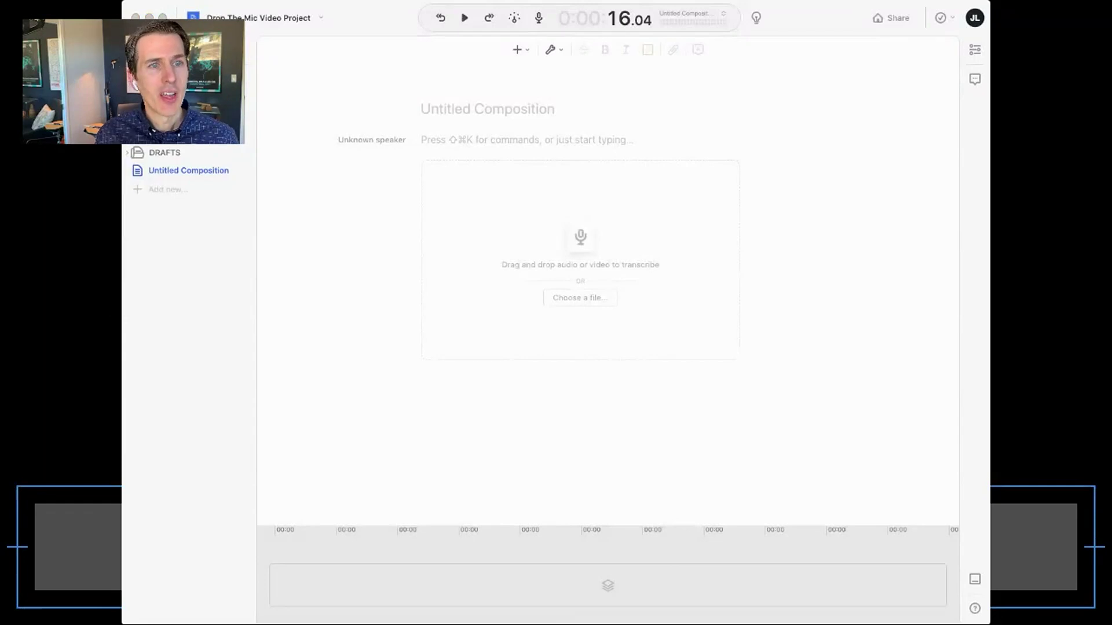
- Add zoom_0-3.mp4 and transcribe it with speaker detection set to 2 speakers
drag(492, 229, 574, 250)
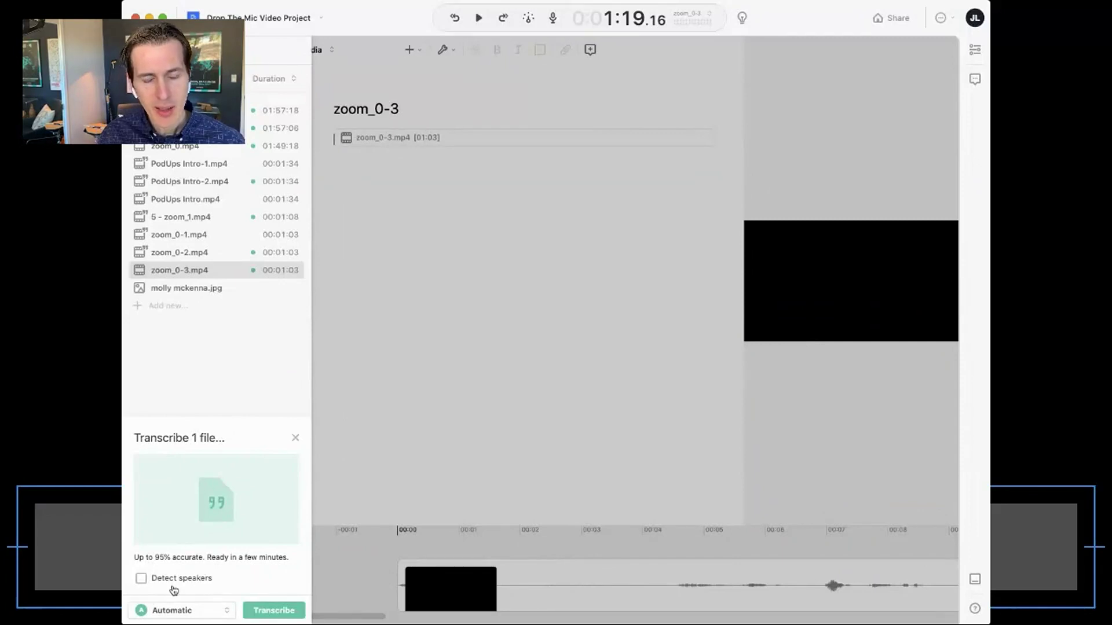
click(187, 579)
click(259, 576)
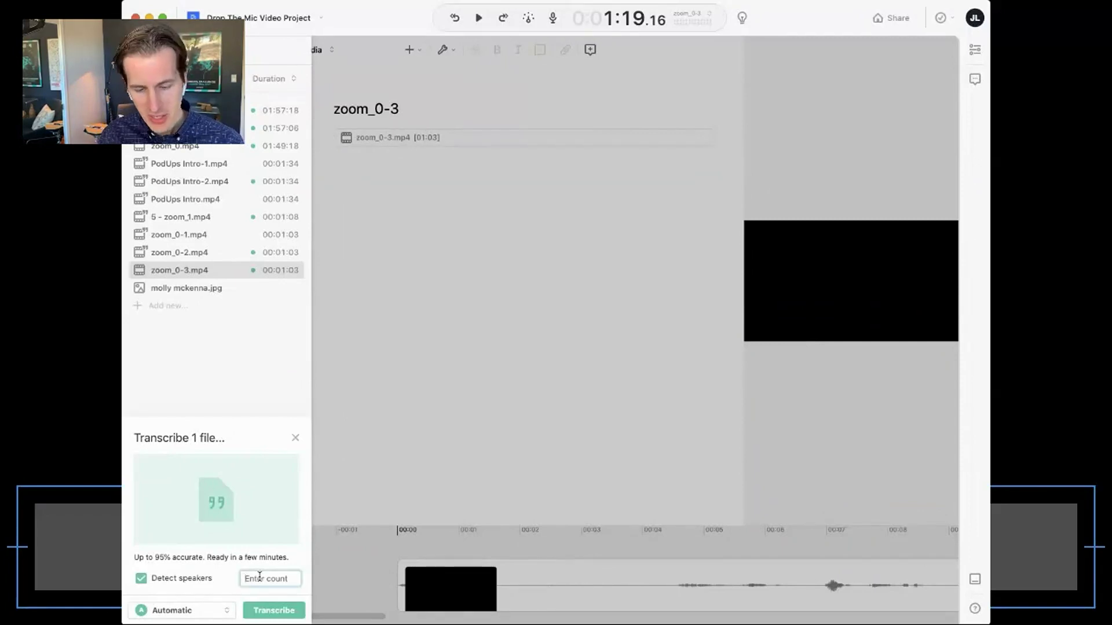
text(2)
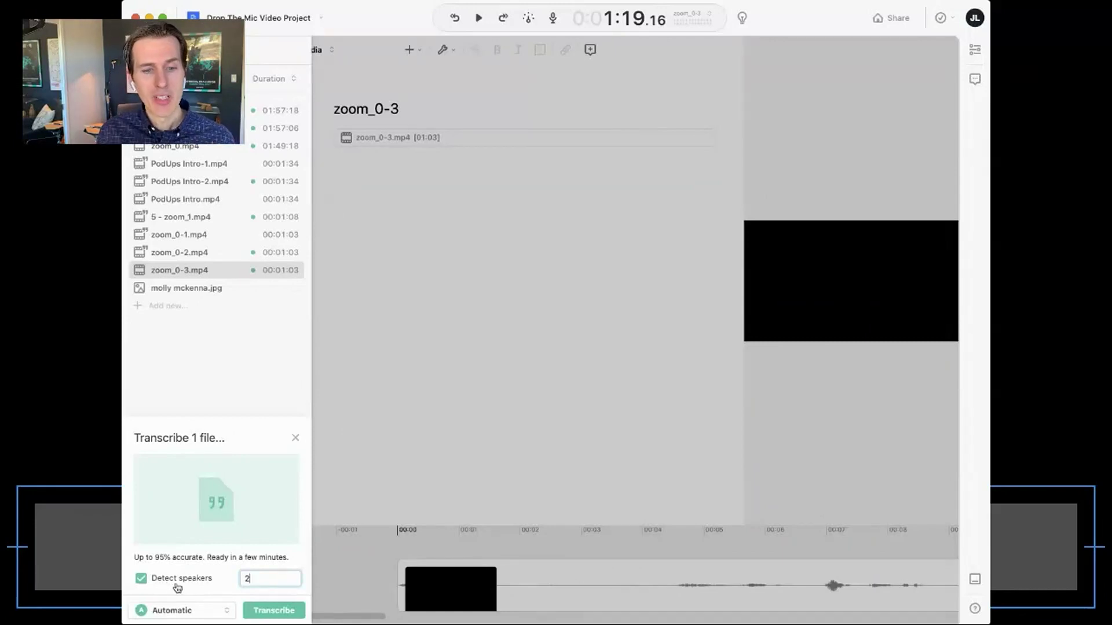
click(282, 613)
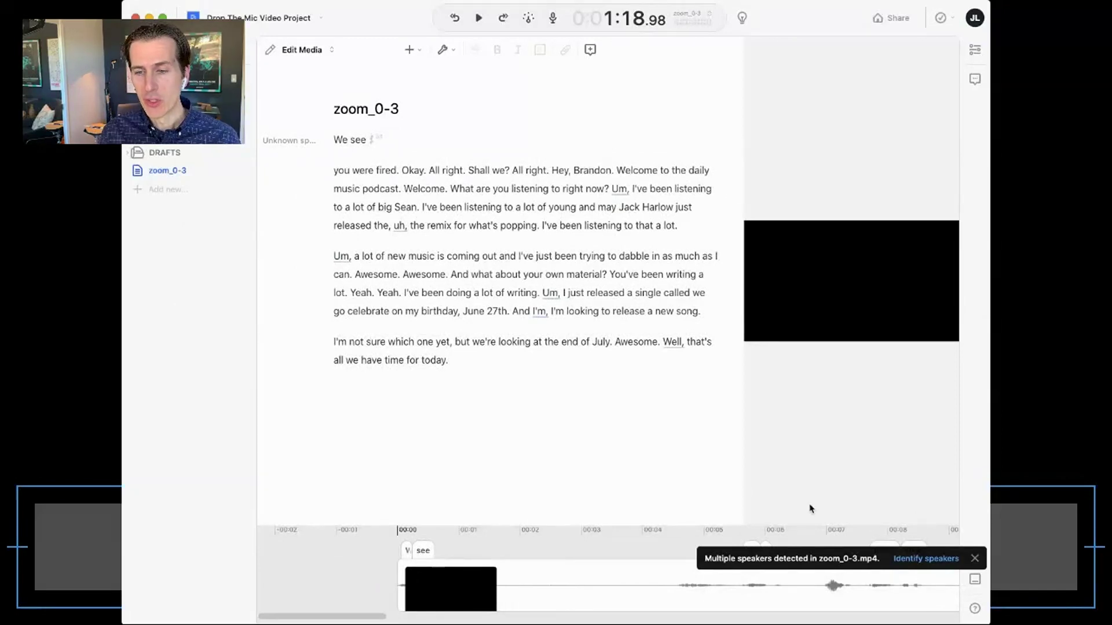
- Label the transcript's two detected speakers by entering a name for each speaker clip
click(945, 560)
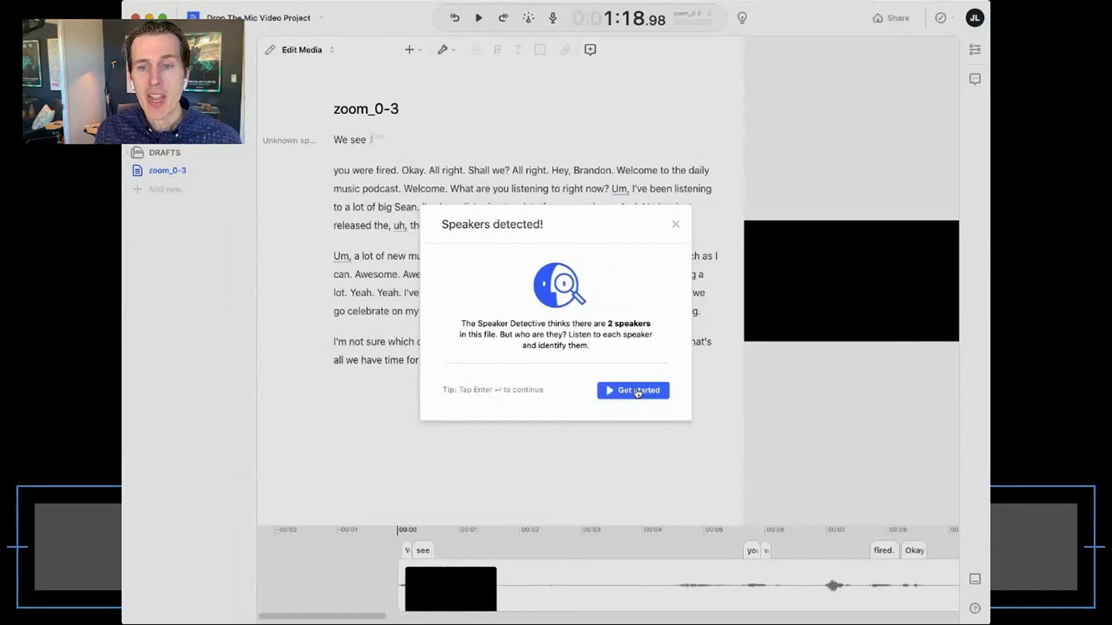
click(638, 392)
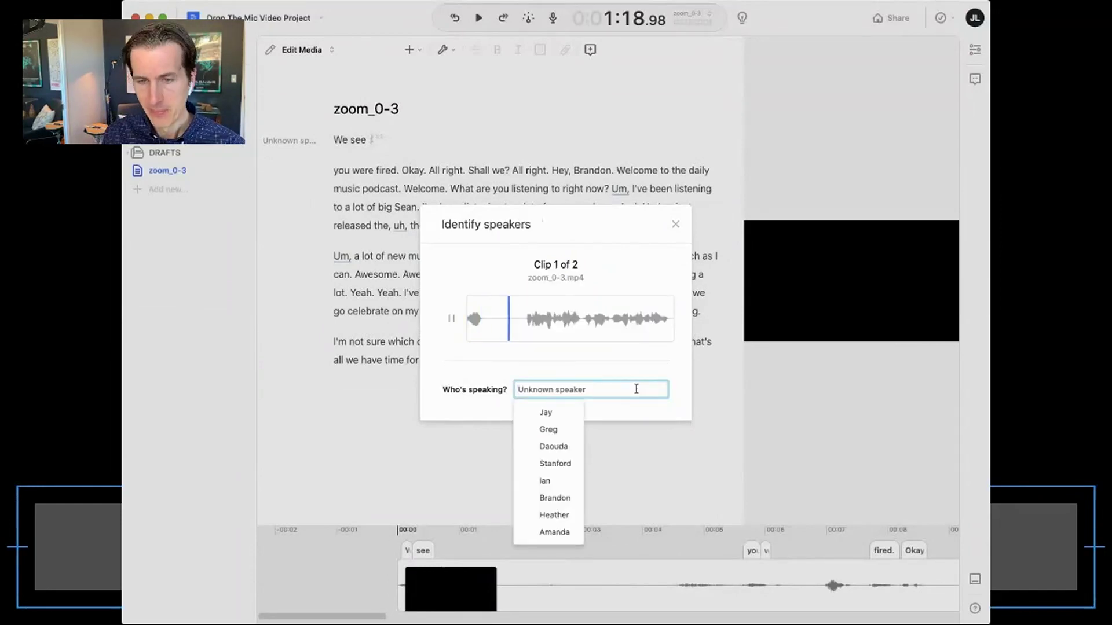
text(Brandon)
key(Return)
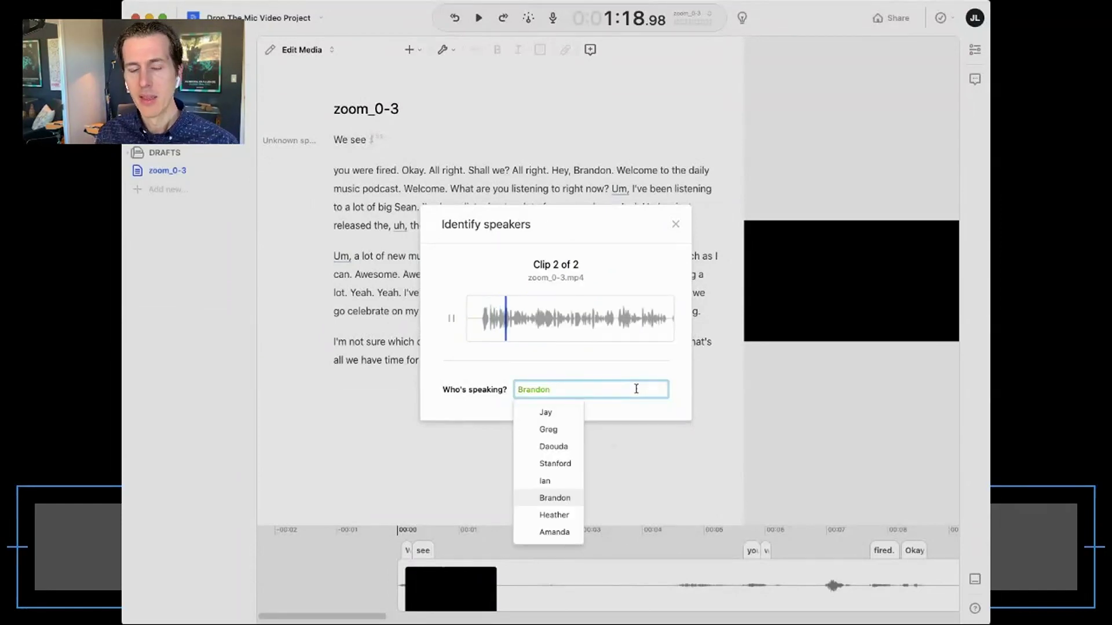
key(Return)
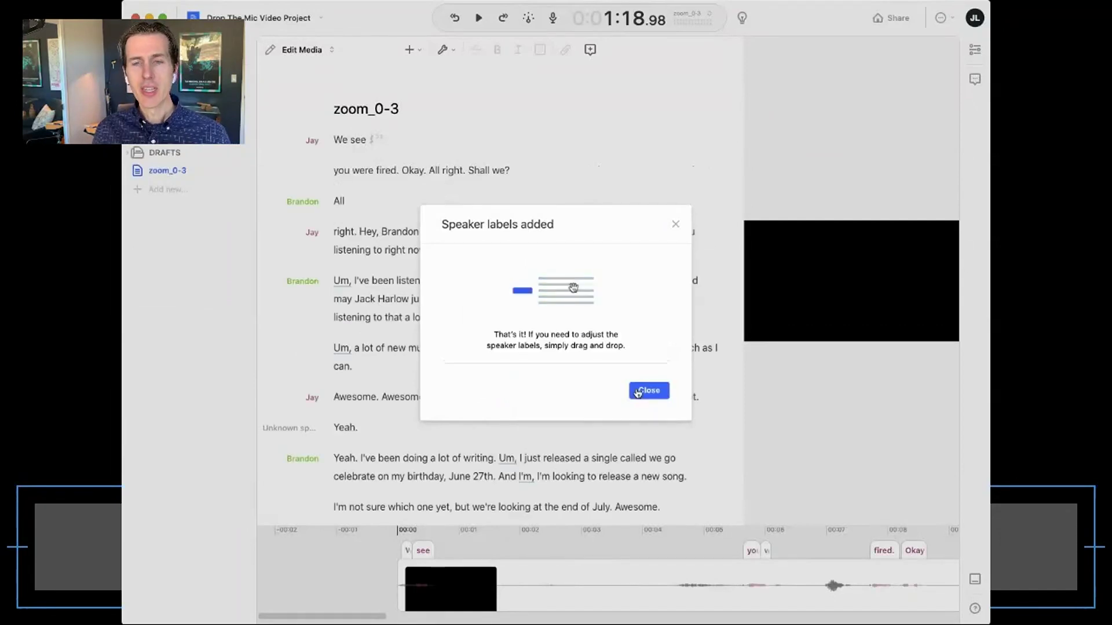
click(641, 392)
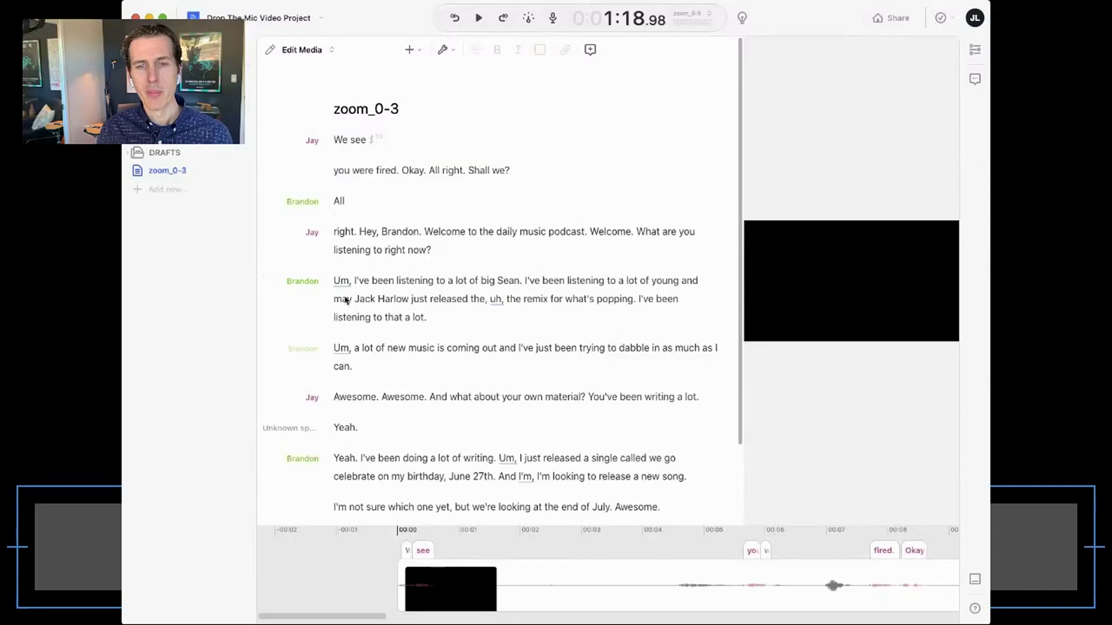
click(335, 250)
click(334, 281)
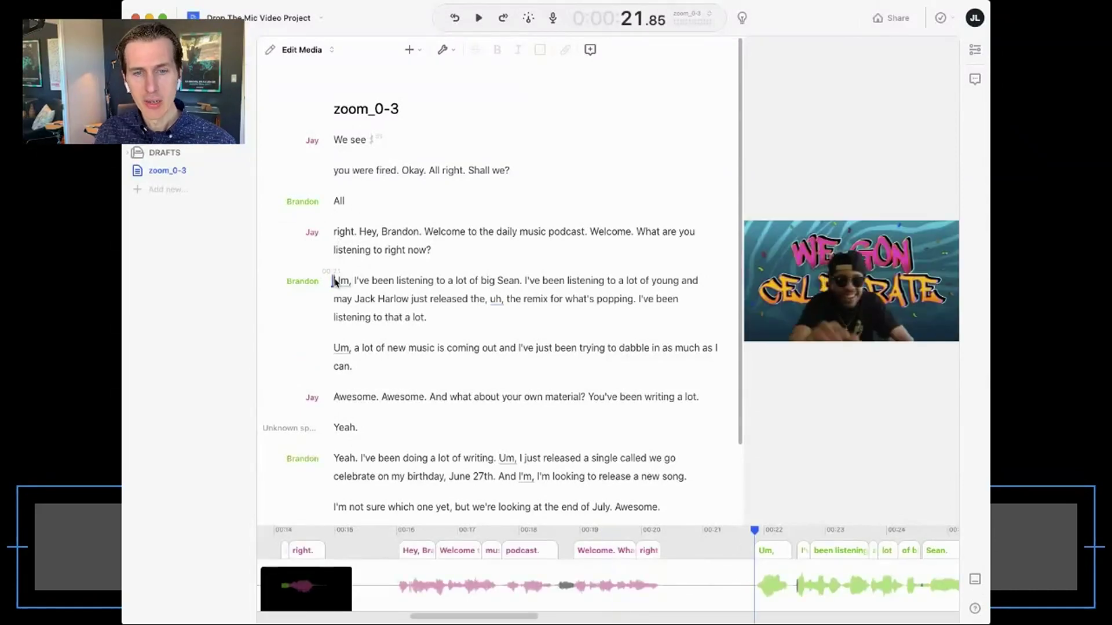
click(396, 280)
click(355, 300)
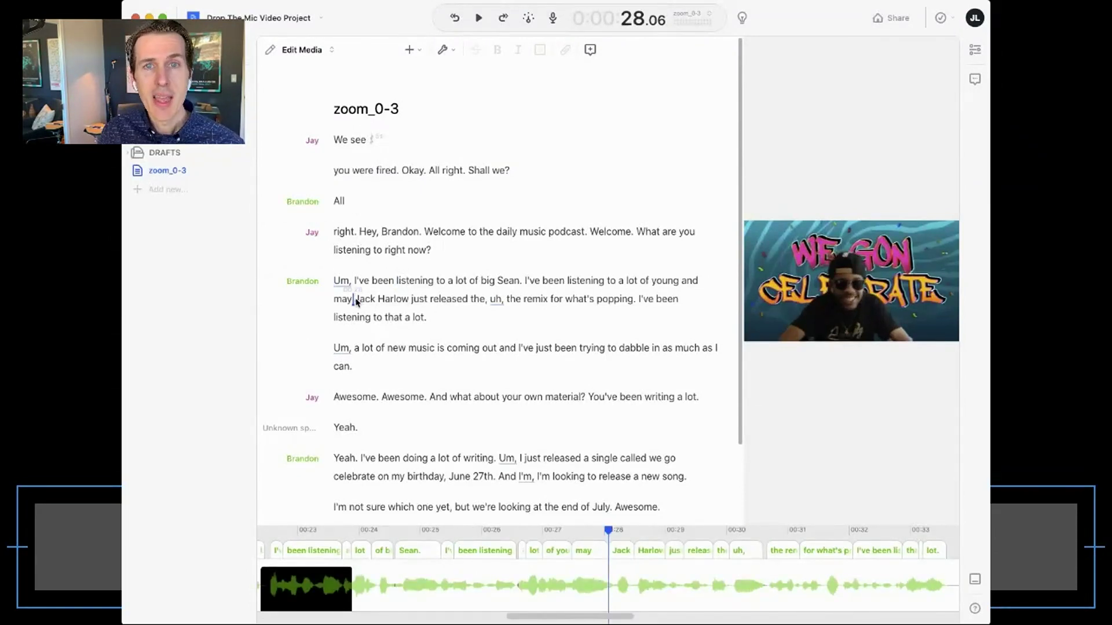
key(space)
click(482, 348)
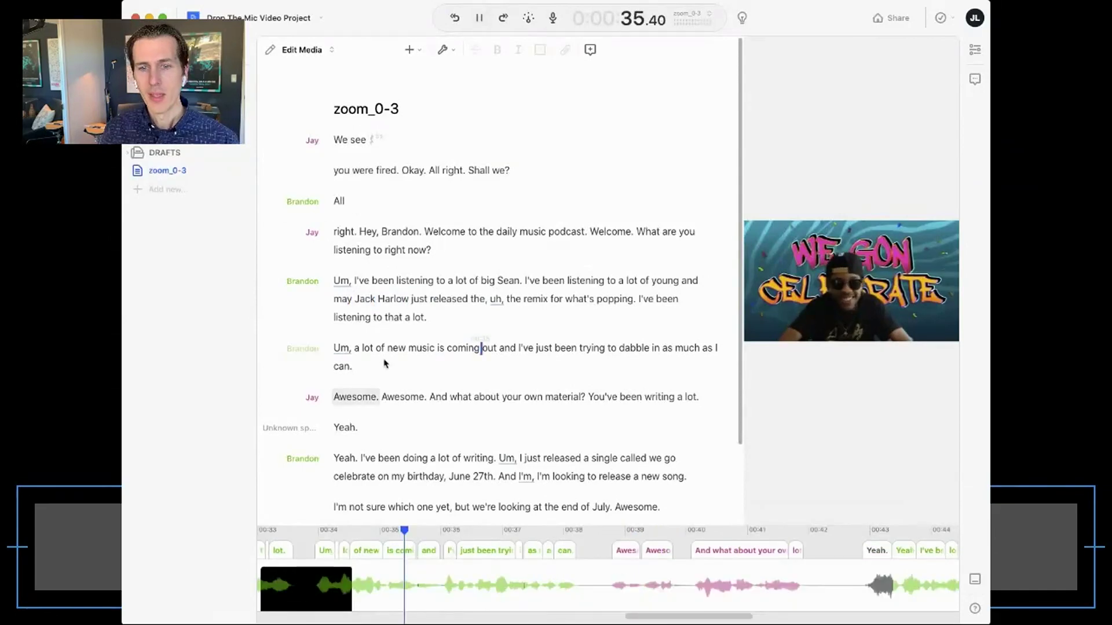
triple_click(380, 349)
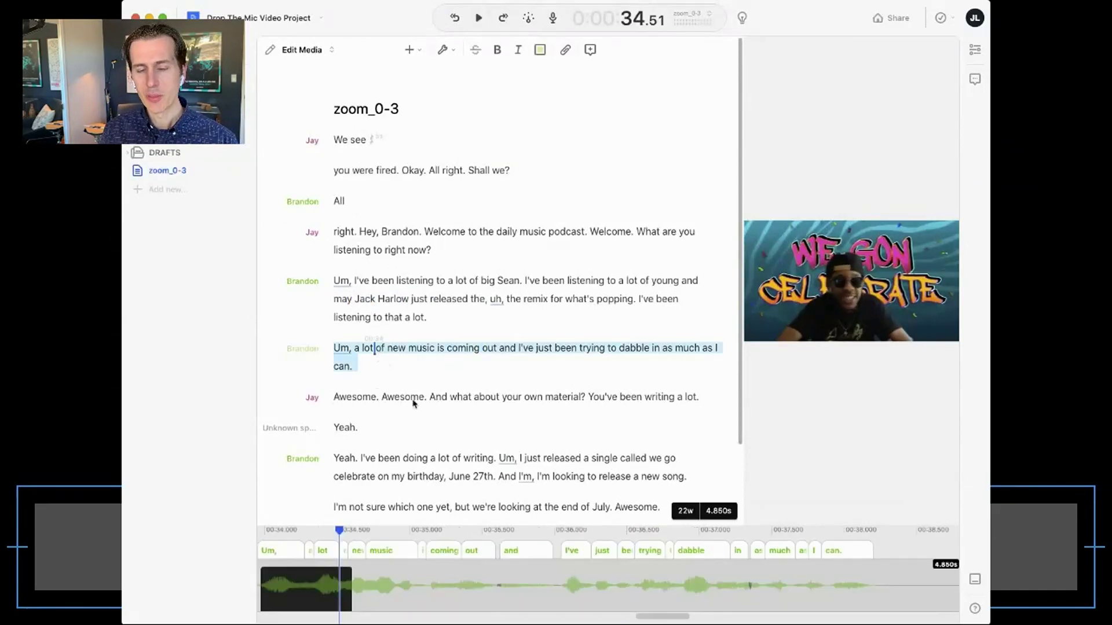
scroll(528, 580, down, 5)
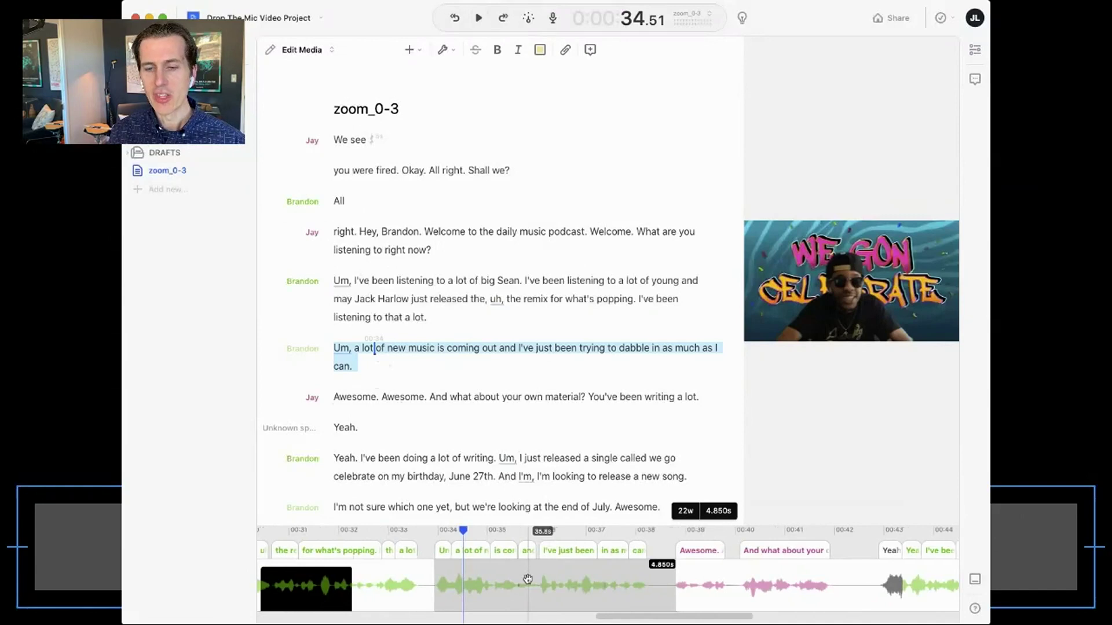
scroll(528, 579, down, 3)
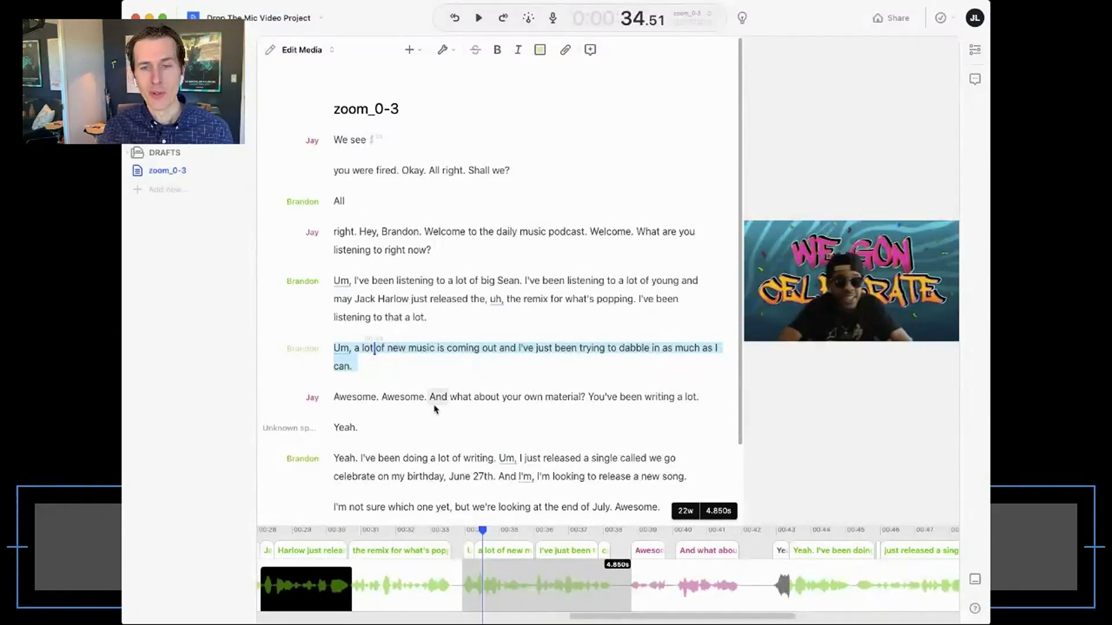
double_click(403, 398)
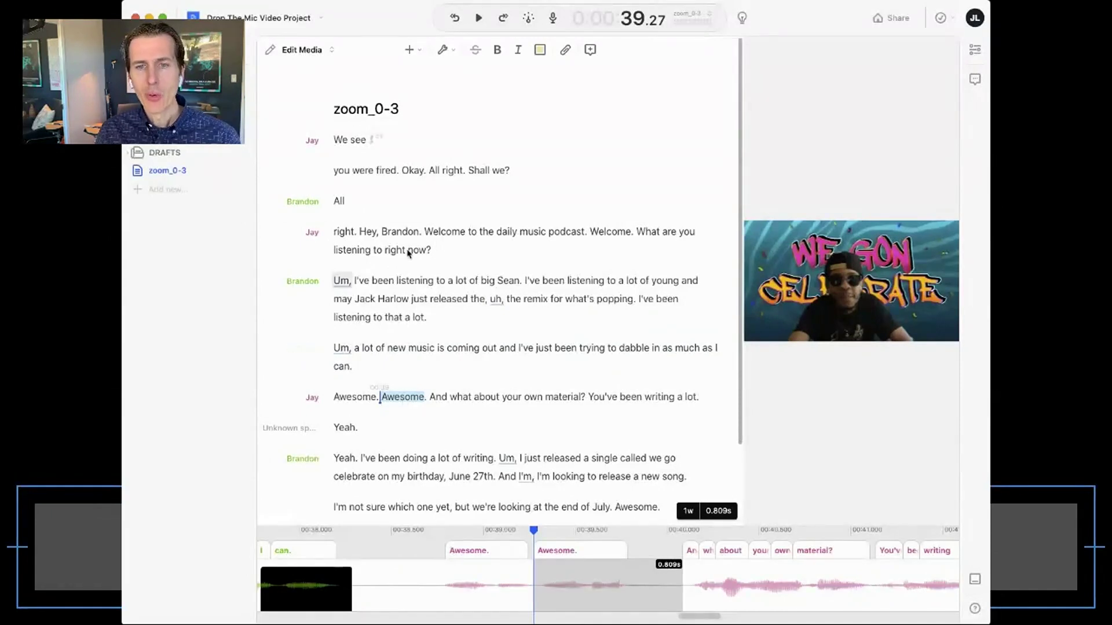
click(335, 141)
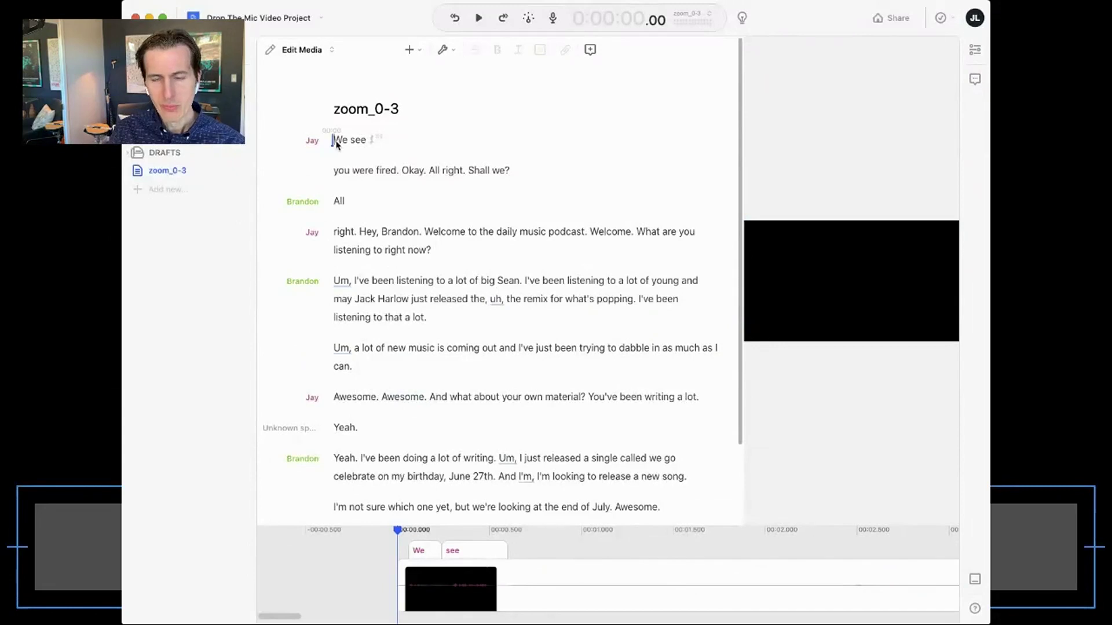
key(space)
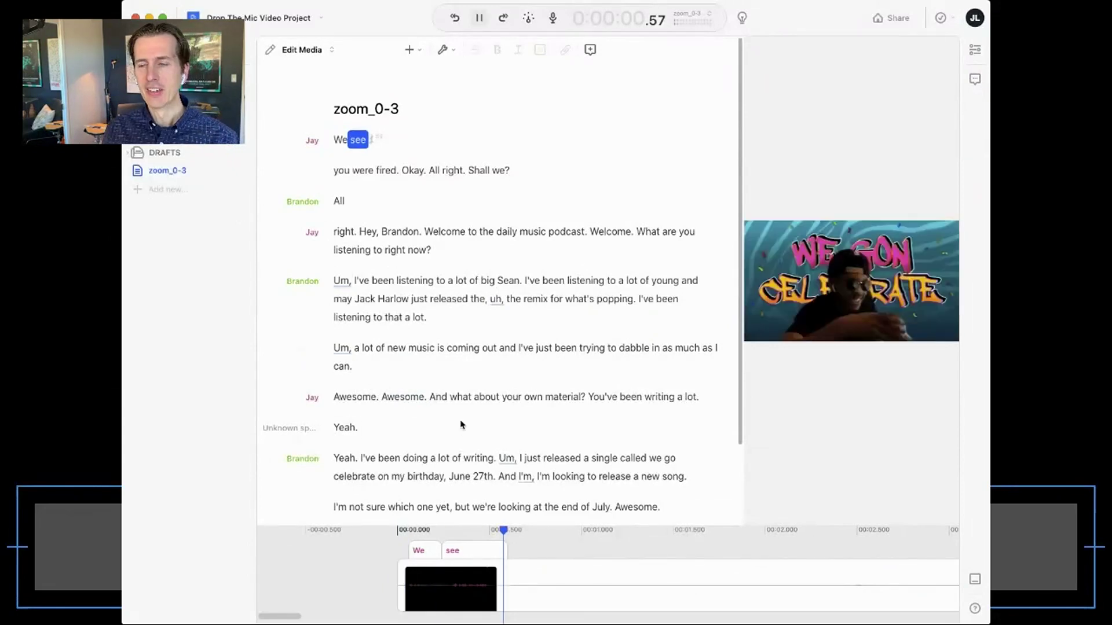
key(space)
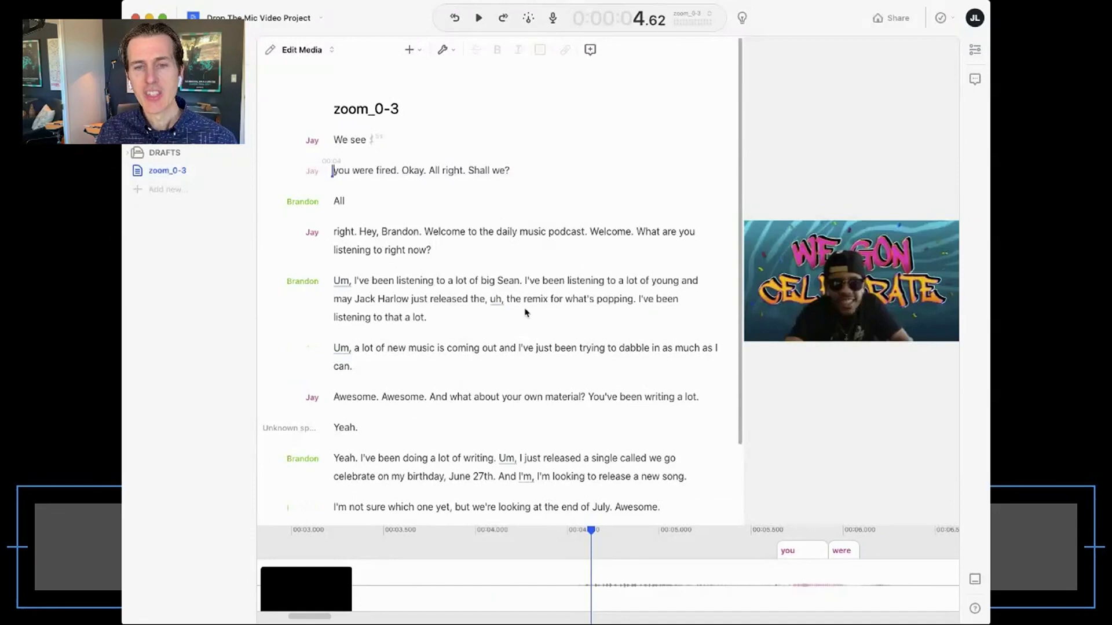
scroll(539, 358, down, 3)
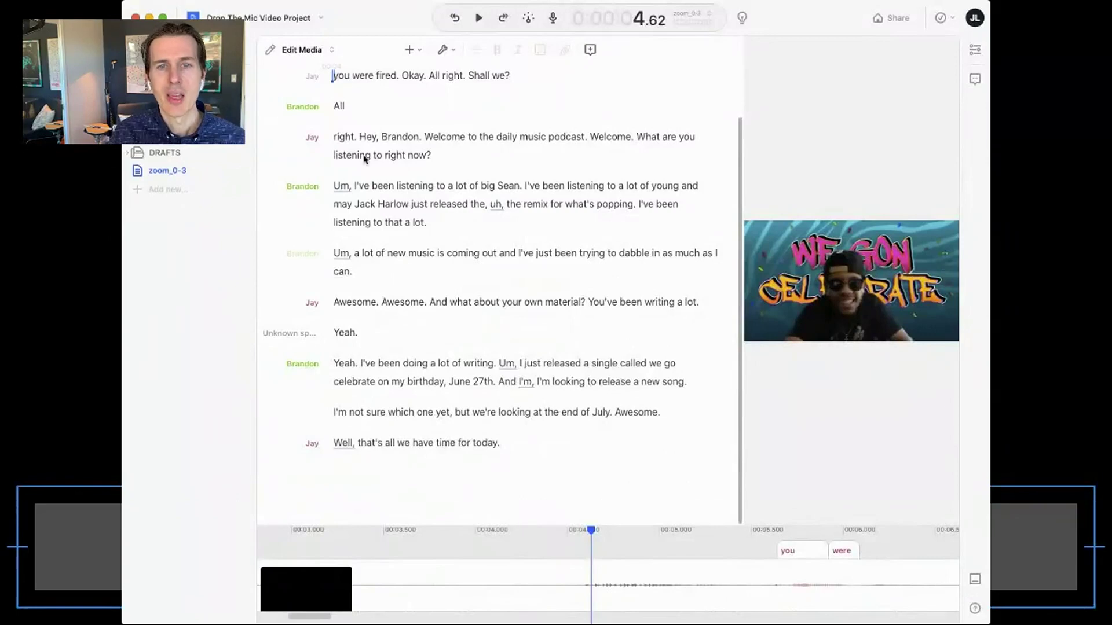
click(349, 136)
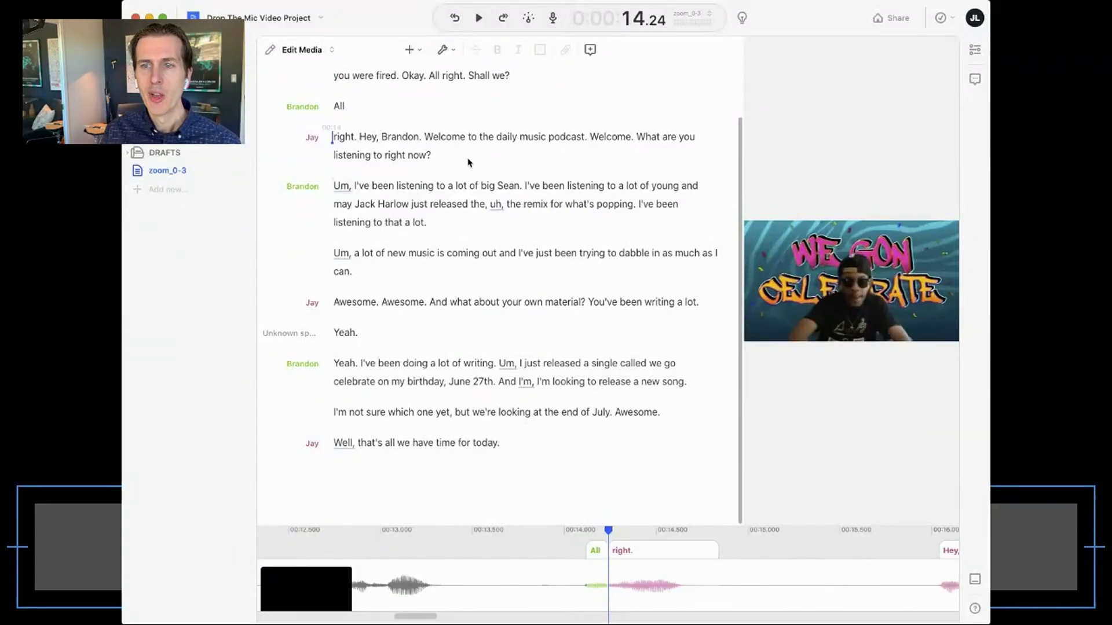
scroll(469, 163, up, 3)
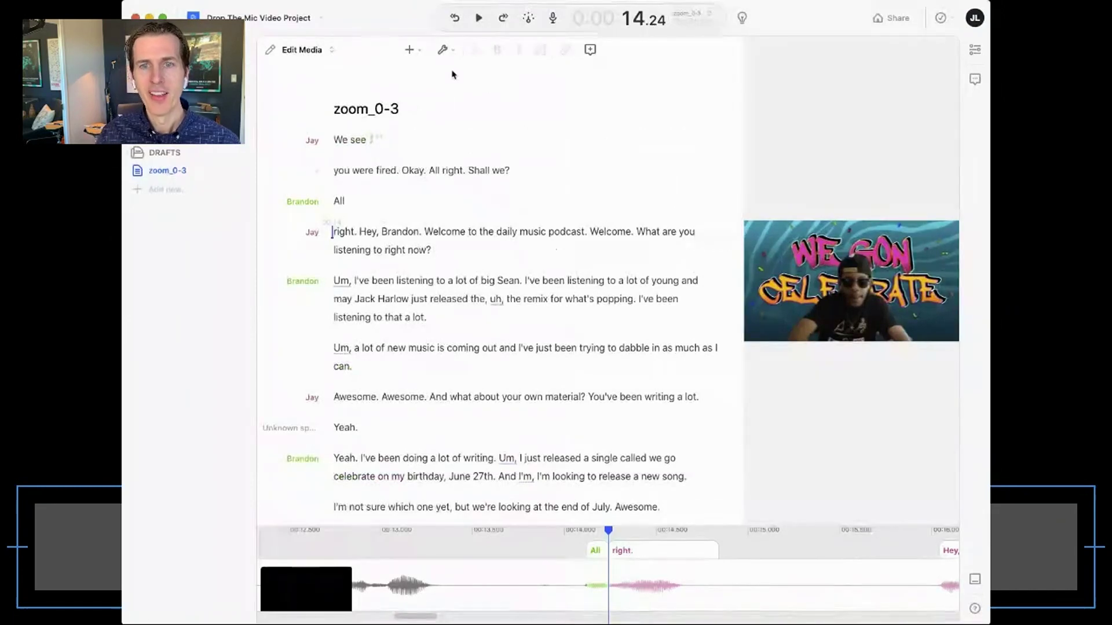
- Shorten the 8 word gaps longer than 1.00 s down to 0.10 s
click(444, 52)
click(450, 73)
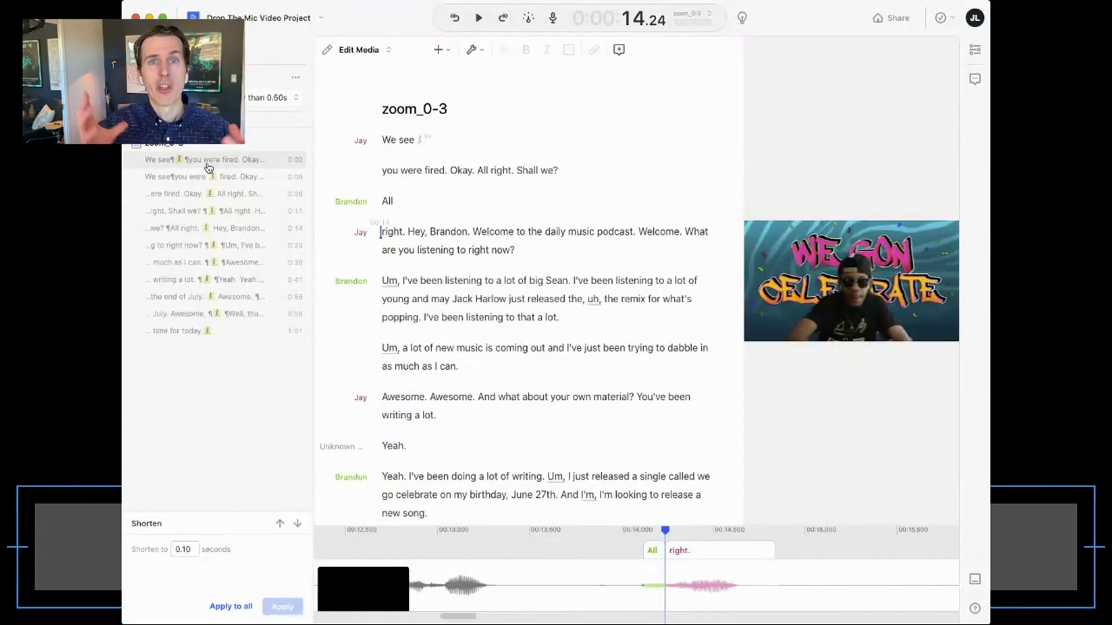
click(267, 98)
text(1)
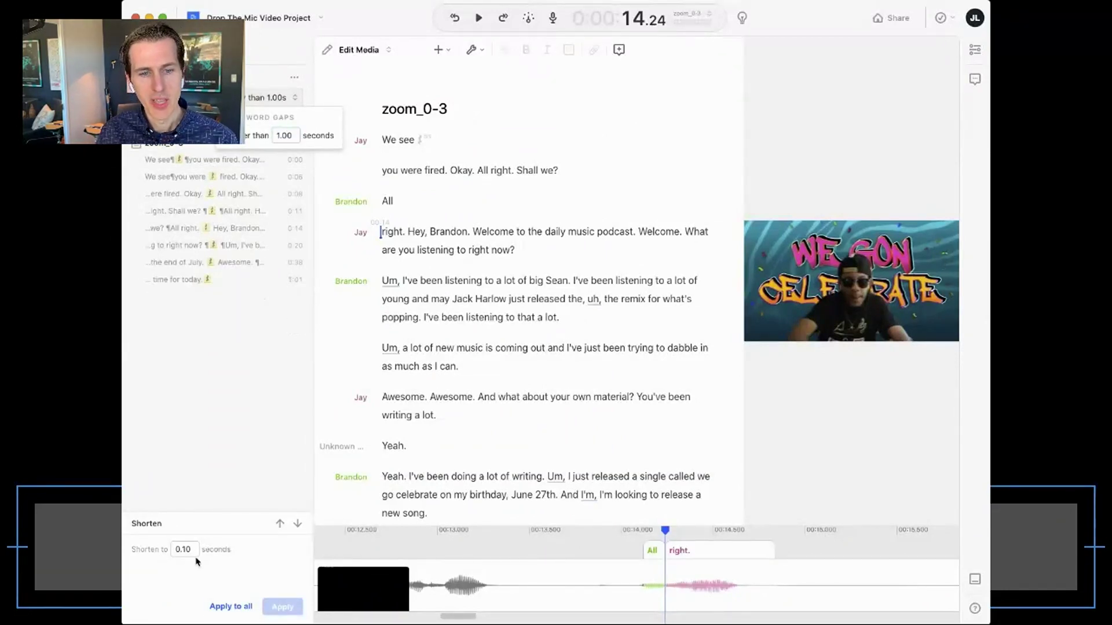
click(238, 608)
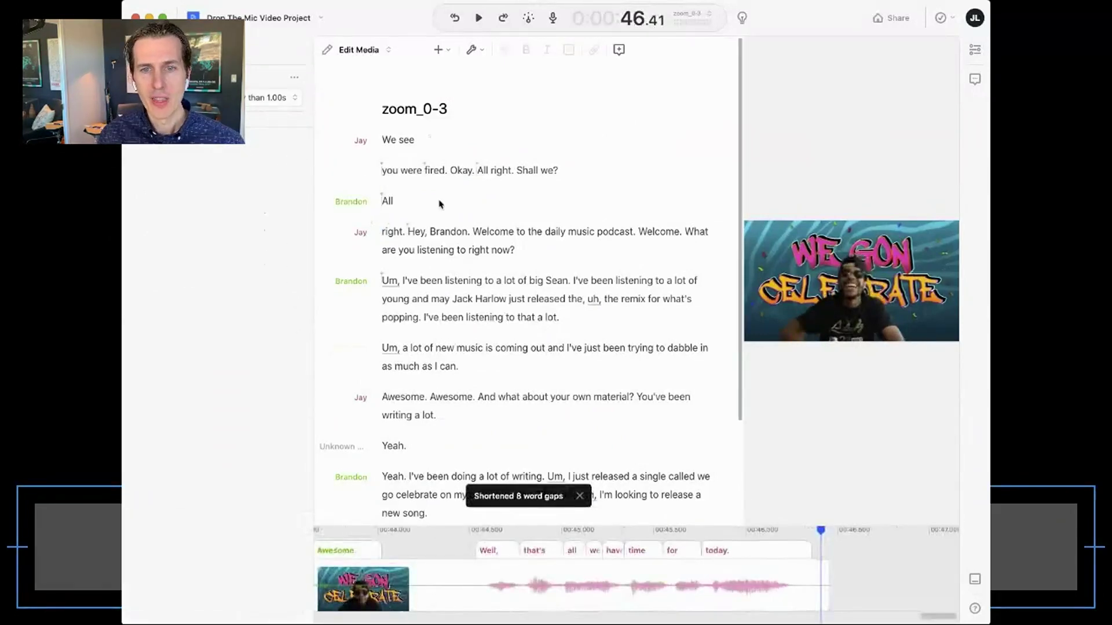
click(384, 140)
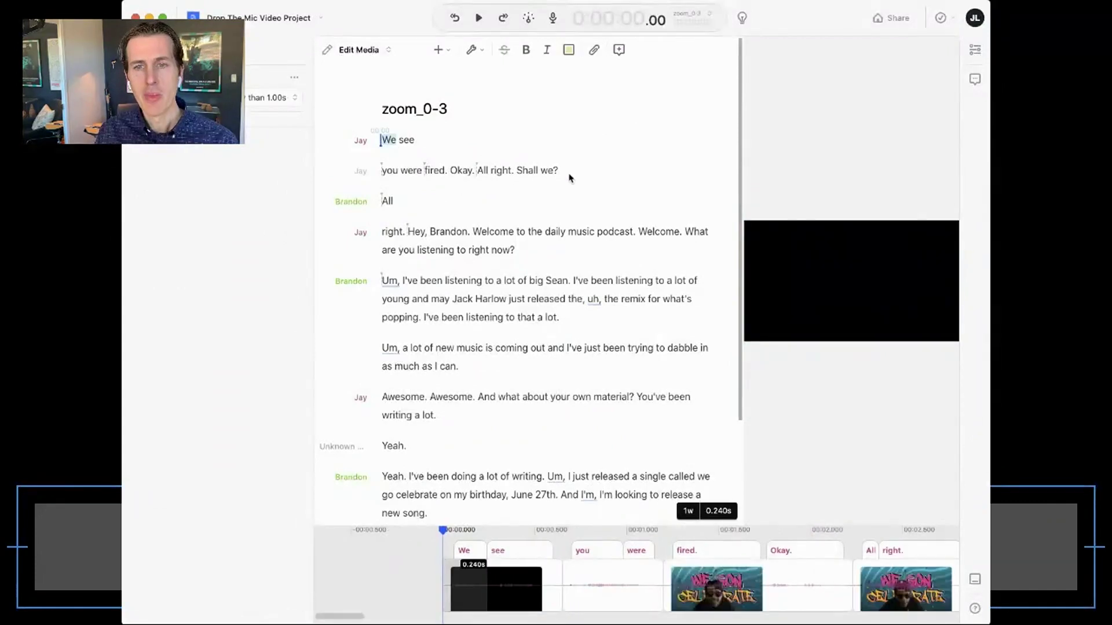
- Delete the opening chatter from the first lines through 'All right.' and play from the start
shift+click(571, 174)
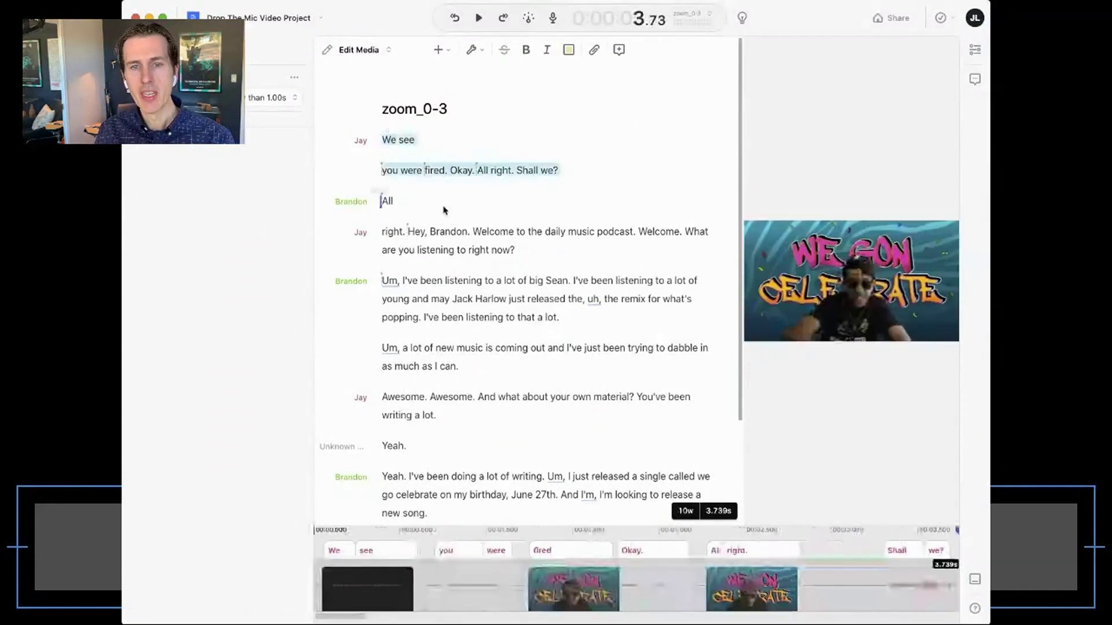
shift+click(407, 231)
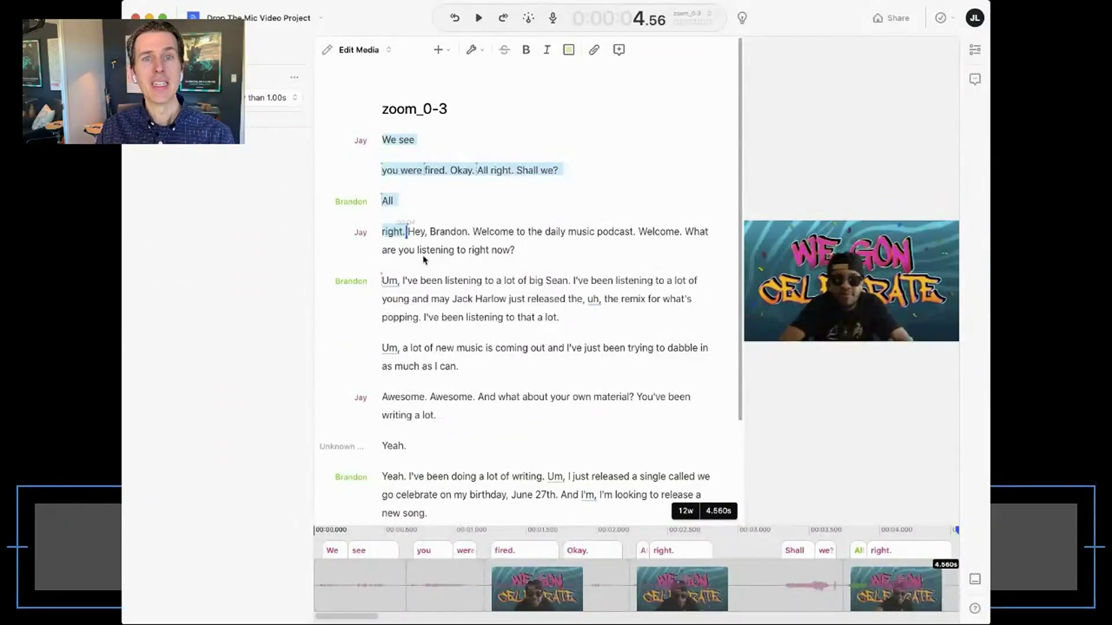
key(BackSpace)
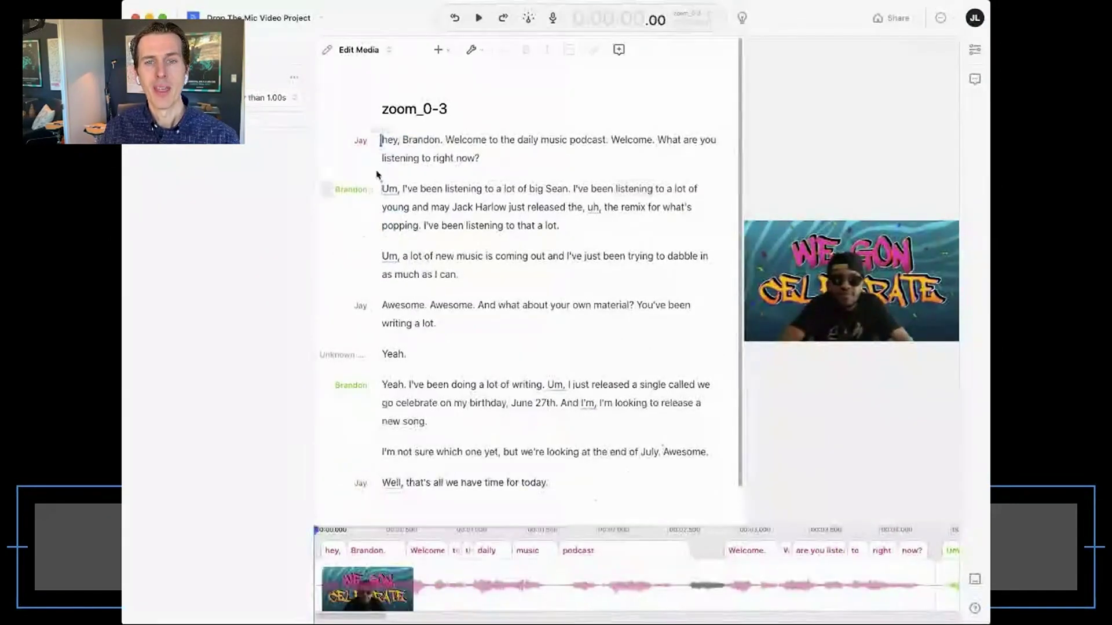
key(space)
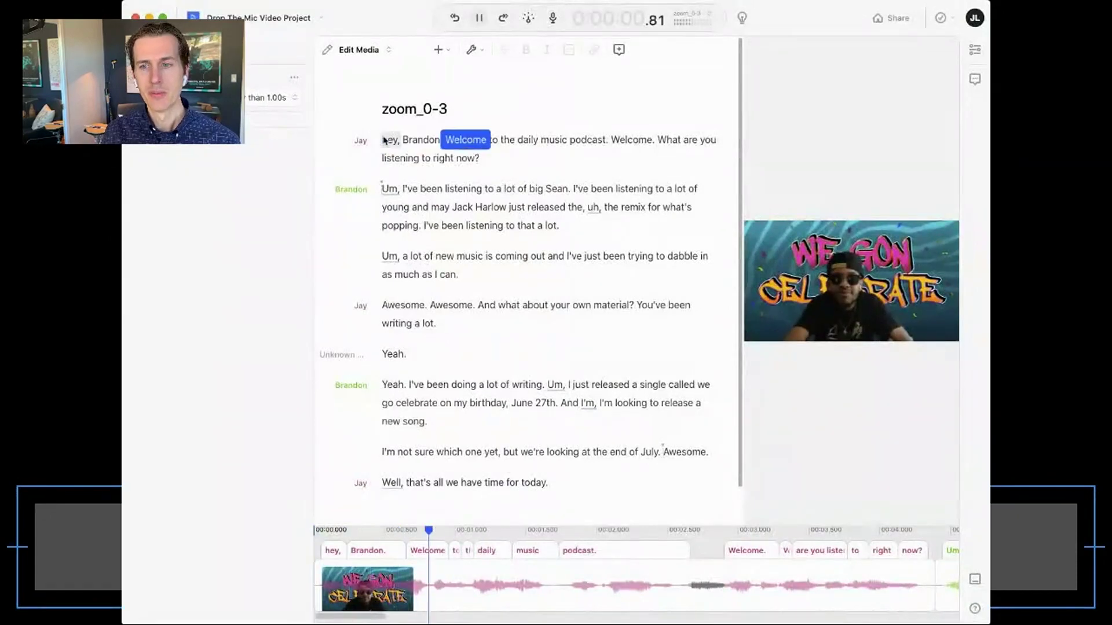
- Remove the doubled 'Awesome. Awesome.' from the interviewer's question line
click(502, 188)
scroll(503, 191, down, 2)
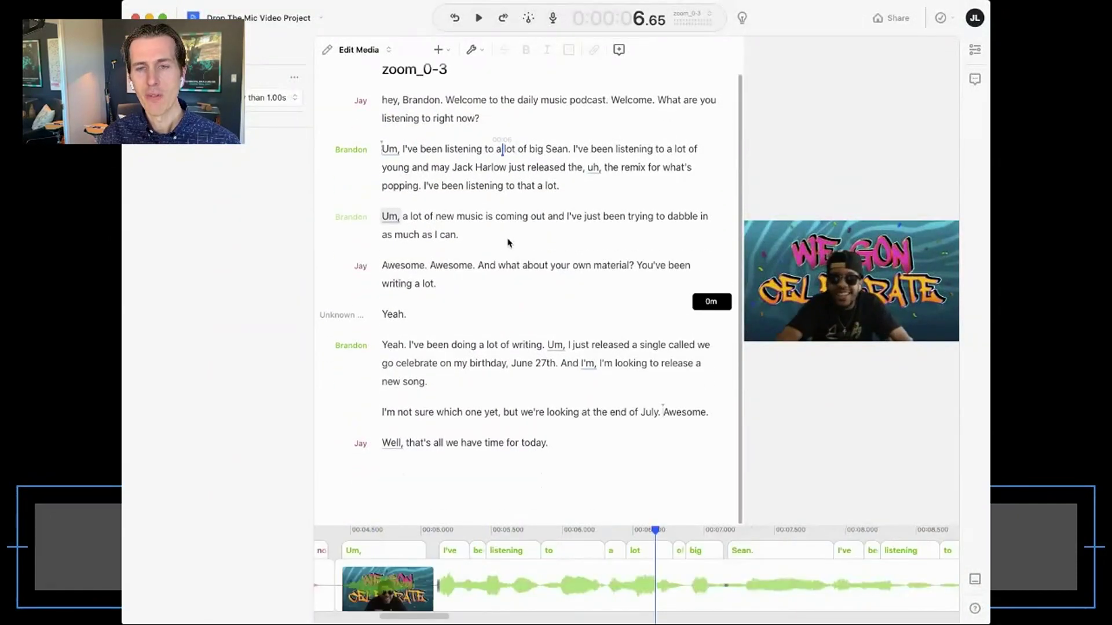
click(385, 266)
key(space)
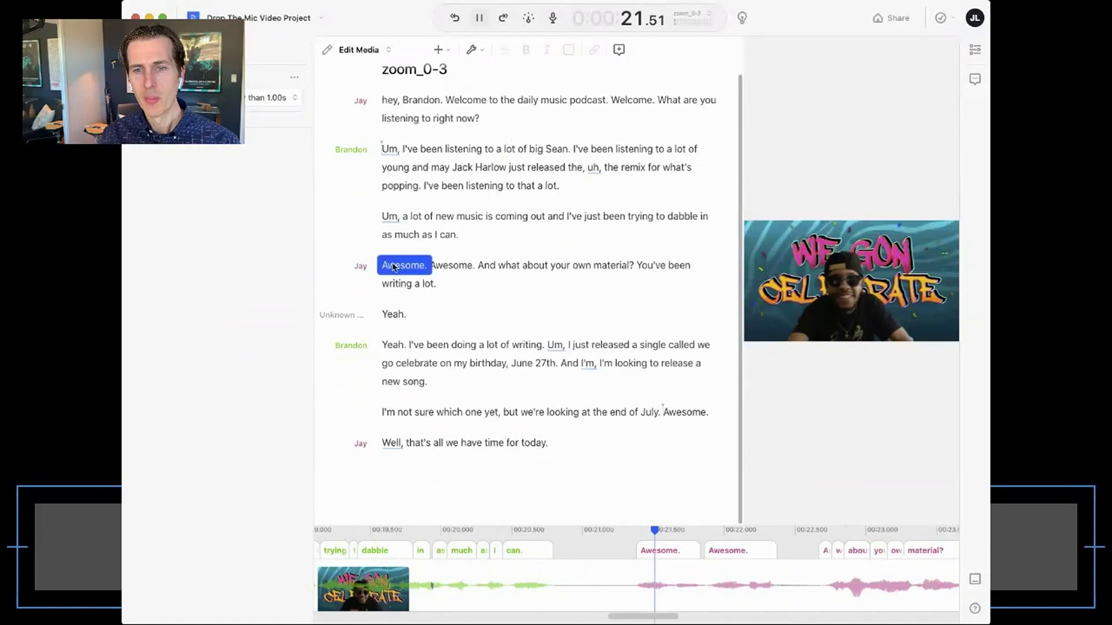
key(space)
double_click(393, 266)
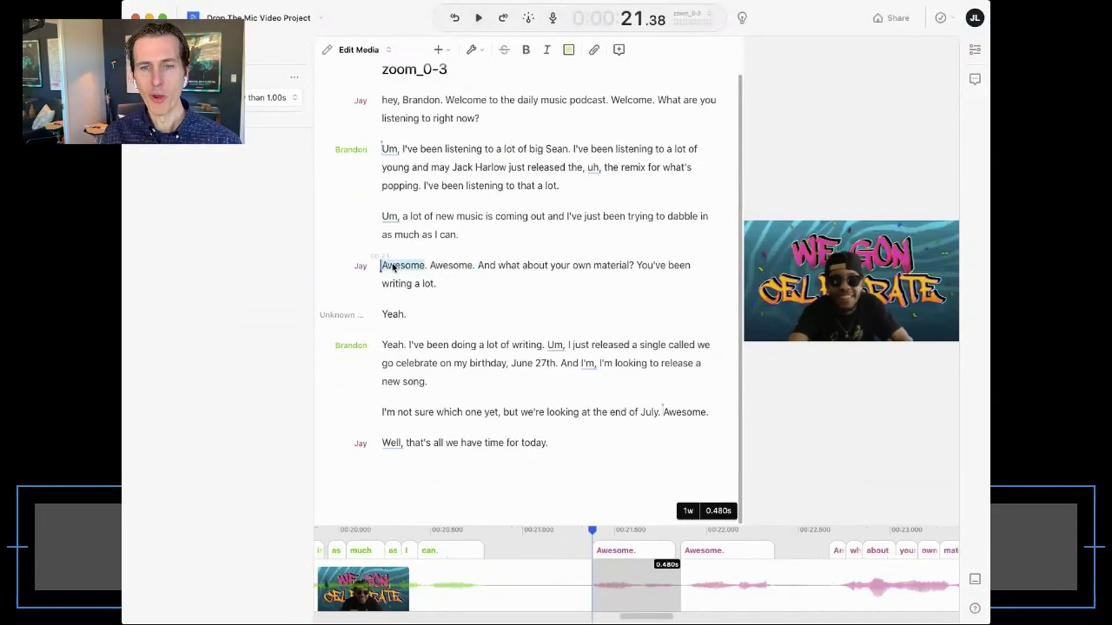
key(shift+Right)
key(shift+Right)
key(shift+Left)
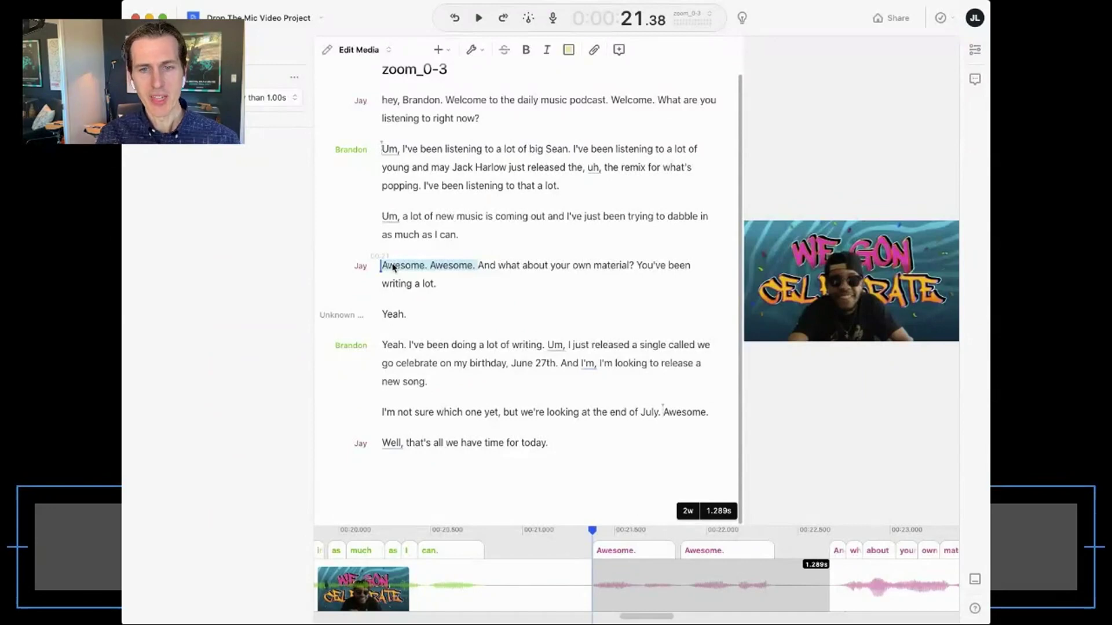
key(BackSpace)
- Cut the trailing 'Awesome.' after 'end of July.' and play back the edited ending
click(402, 251)
key(Down)
key(Down)
key(Down)
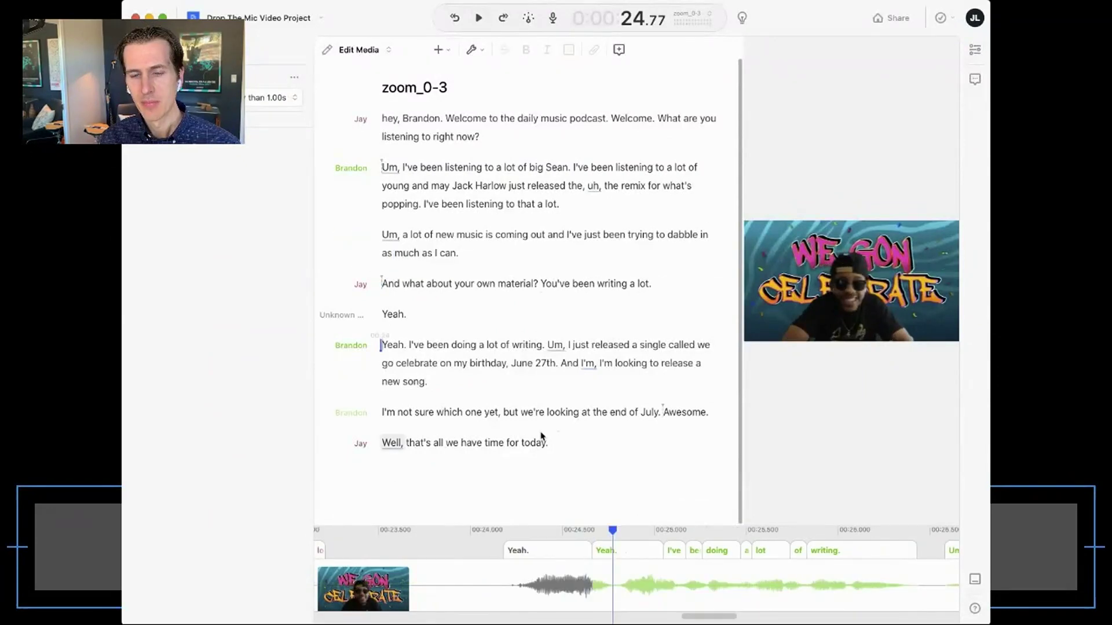
scroll(534, 588, left, 10)
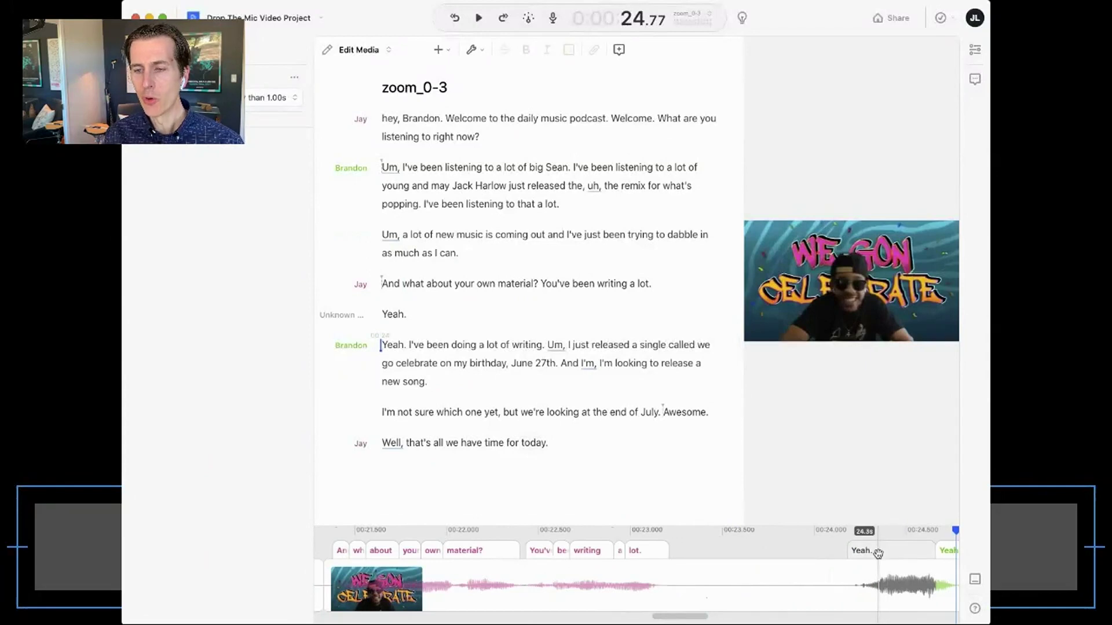
drag(871, 526, 743, 385)
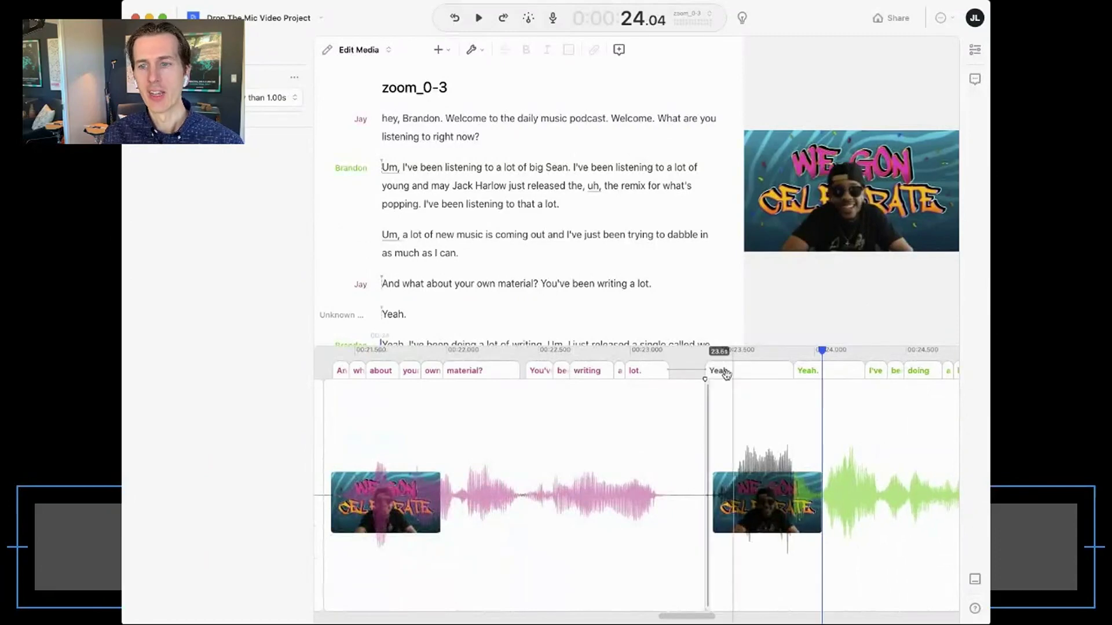
drag(688, 344, 695, 488)
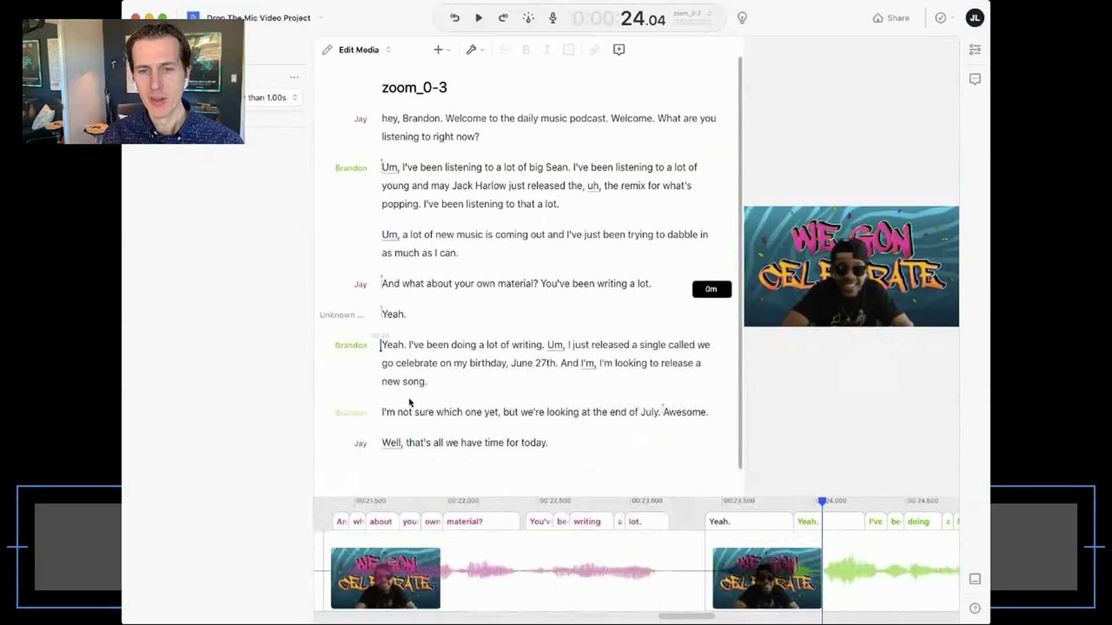
click(484, 412)
key(space)
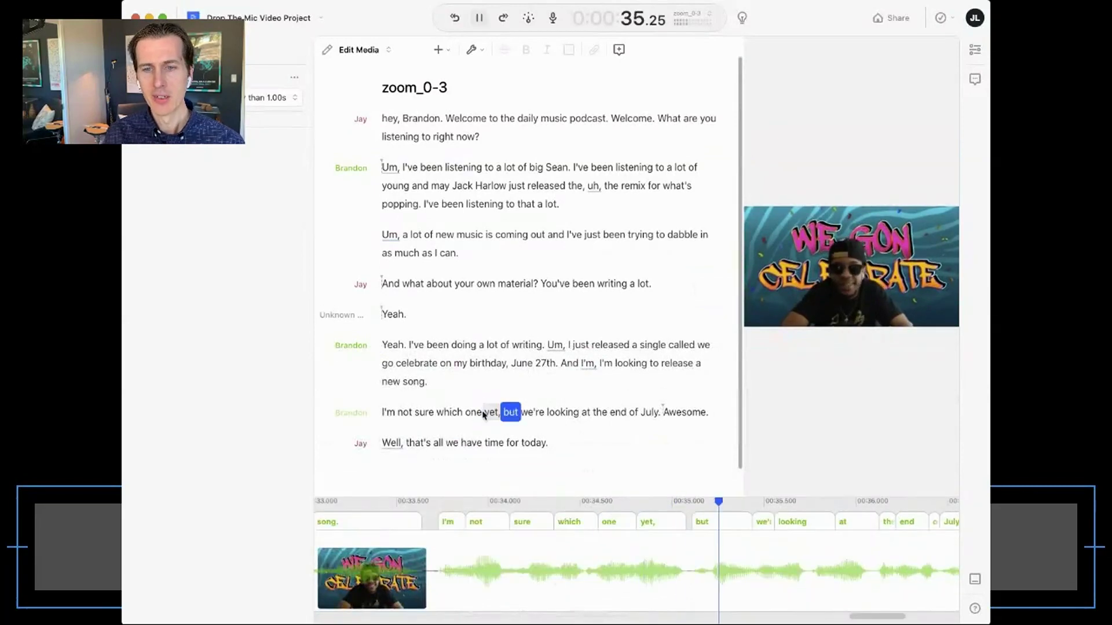
double_click(687, 413)
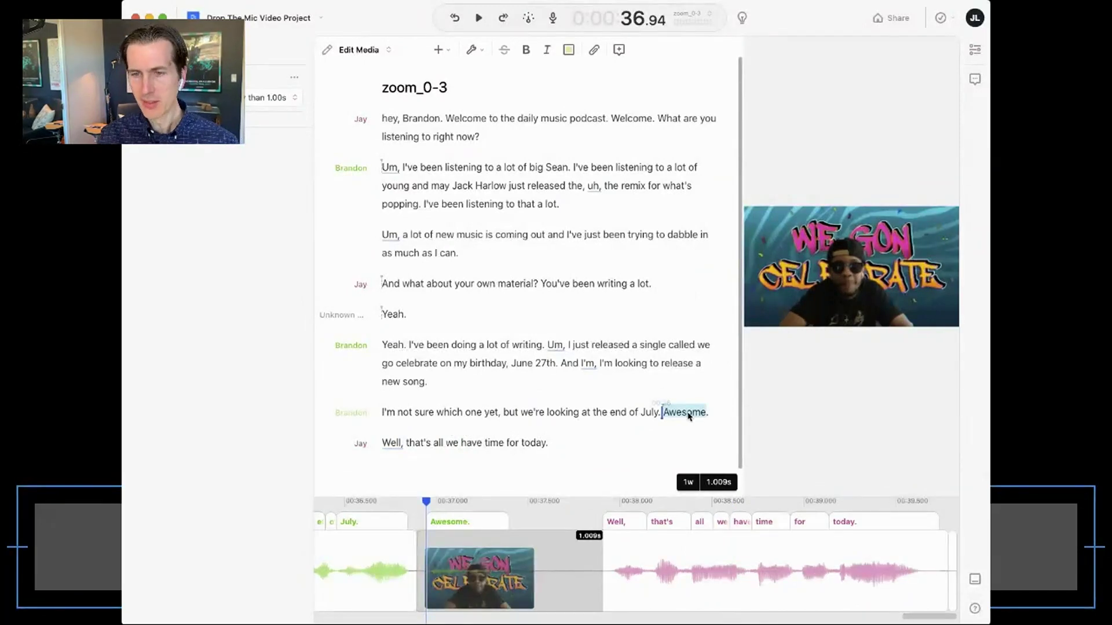
key(BackSpace)
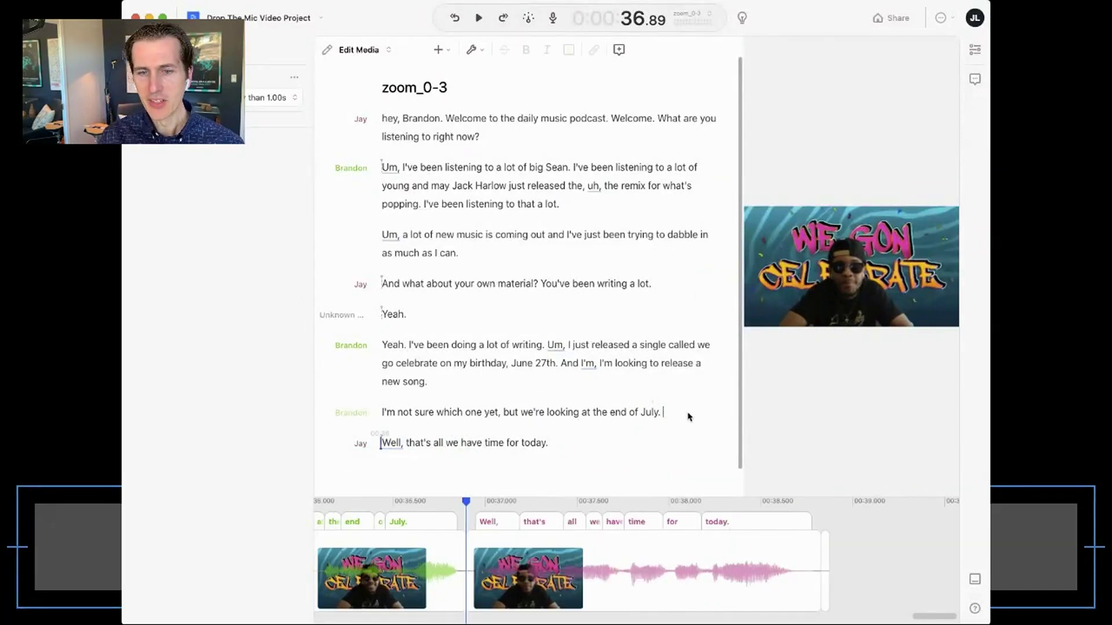
click(565, 413)
key(space)
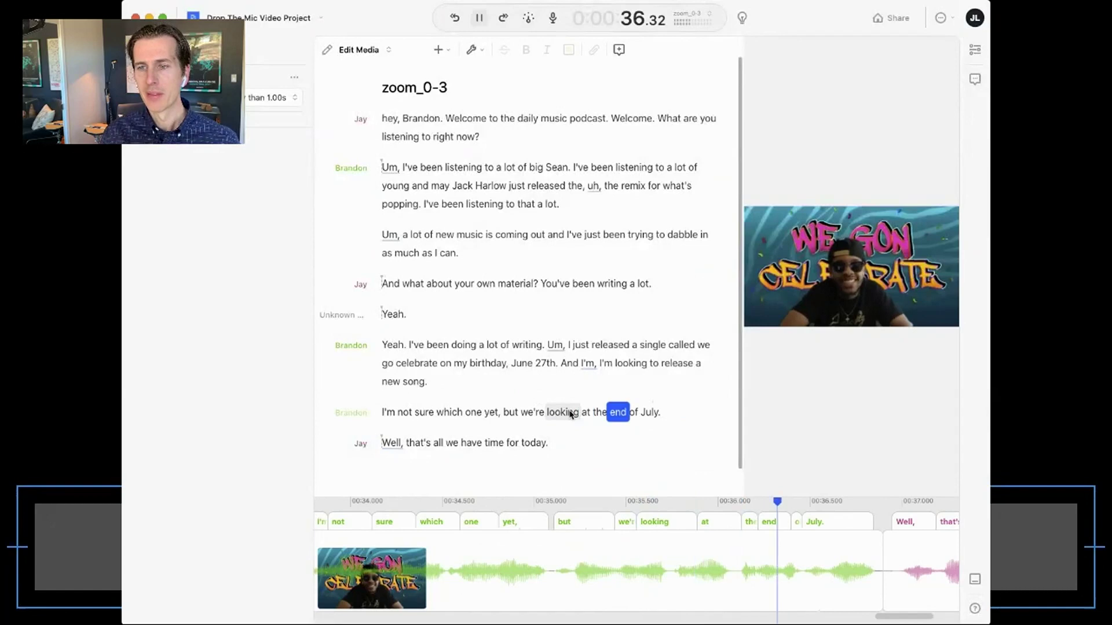
scroll(473, 285, up, 1)
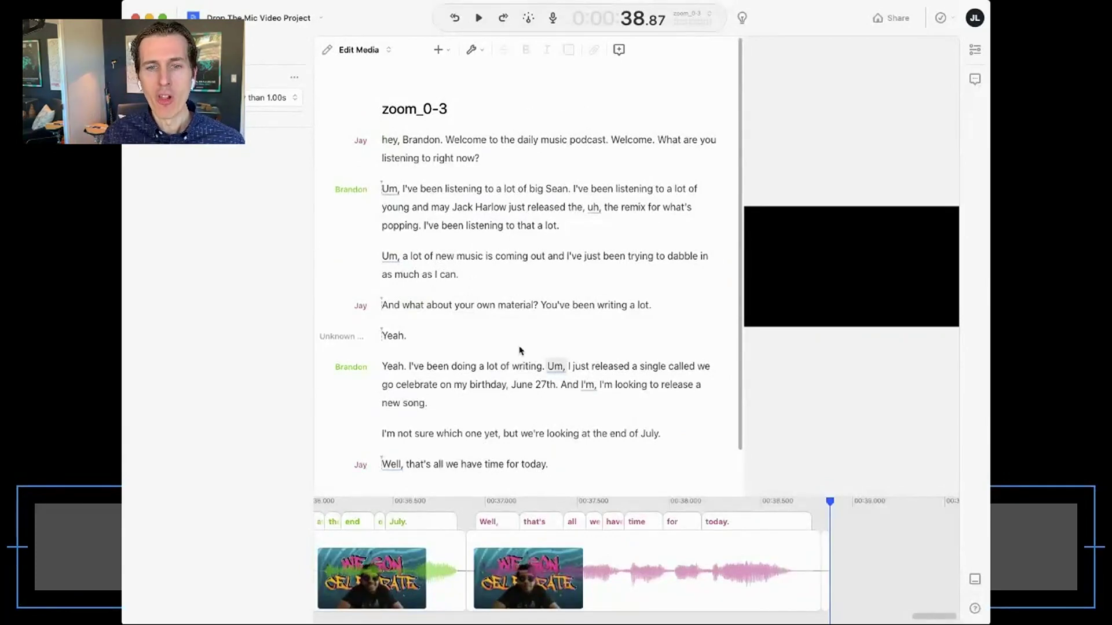
- Remove all detected filler words like Um, uh and Well, then play back the opening
right_click(388, 190)
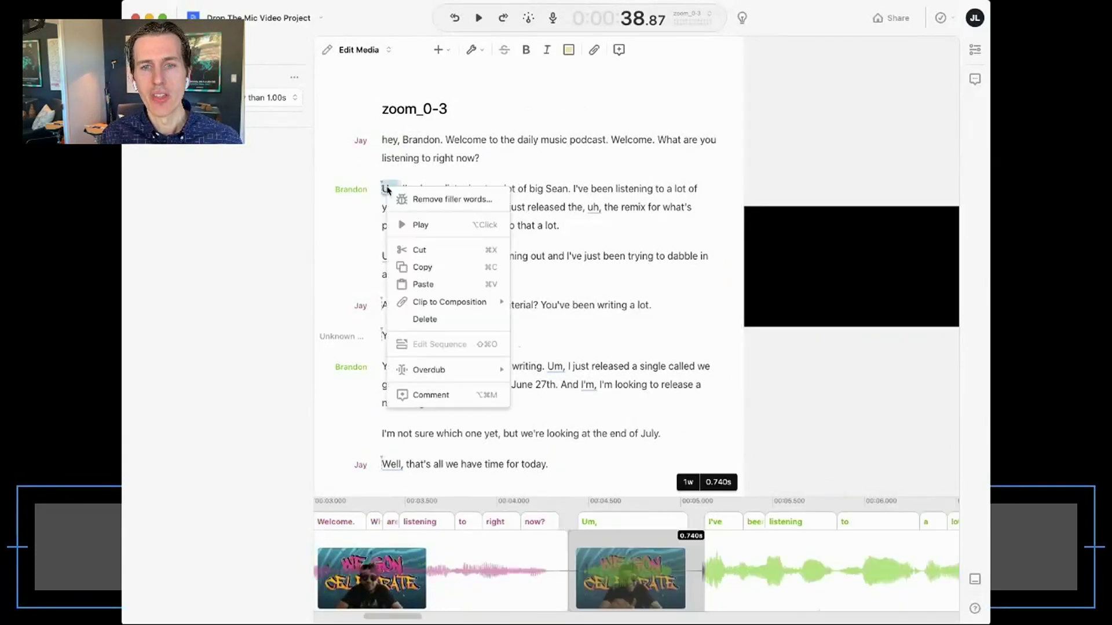
click(434, 201)
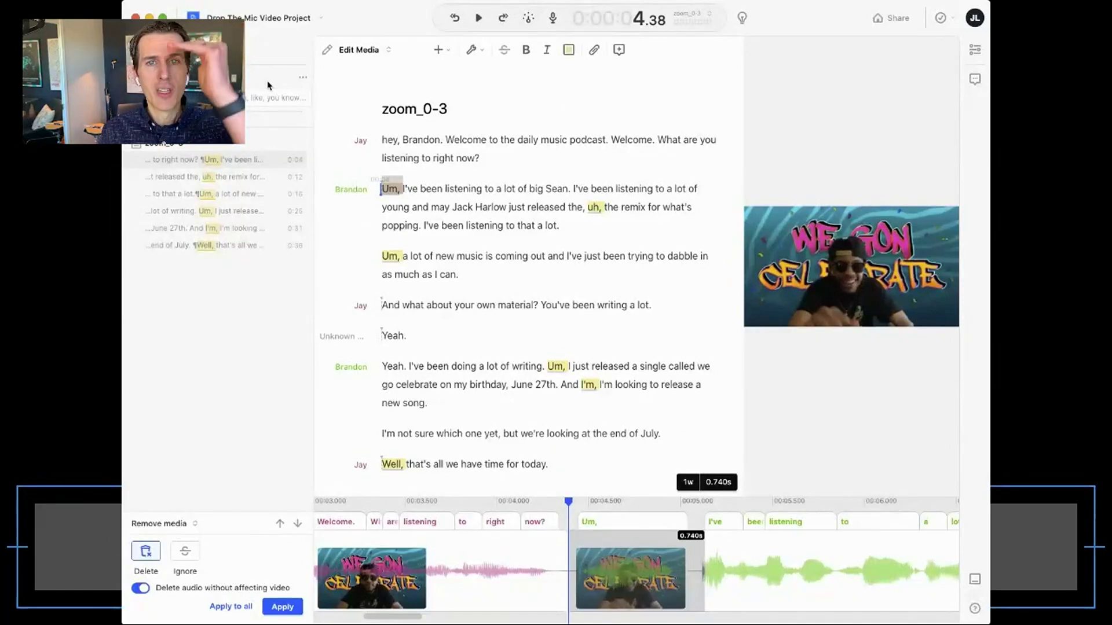
click(265, 98)
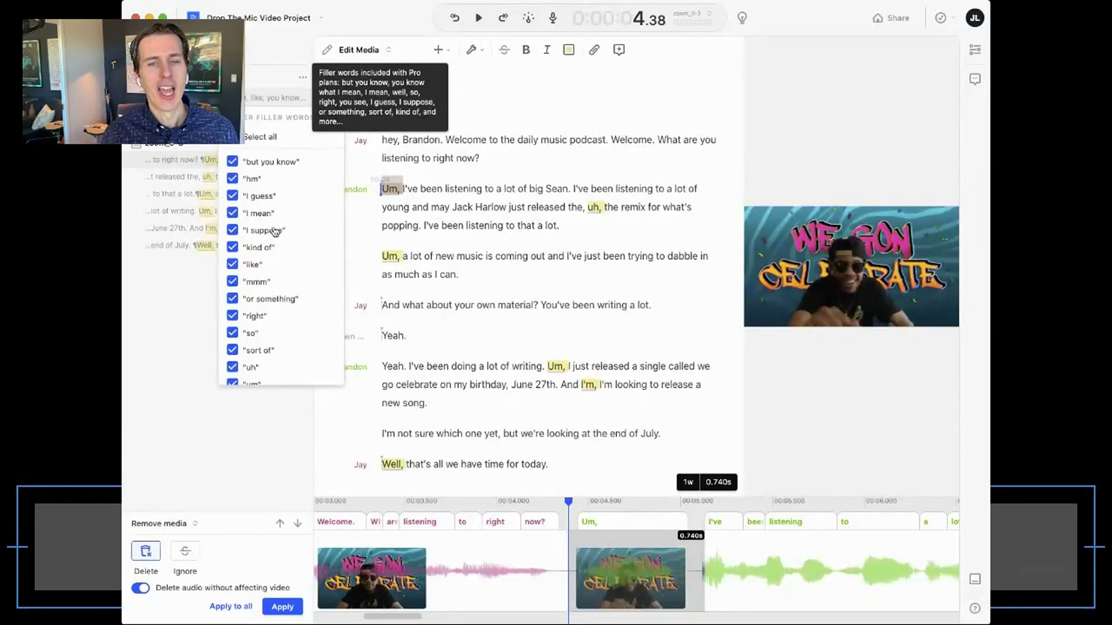
scroll(278, 289, down, 3)
scroll(284, 330, up, 3)
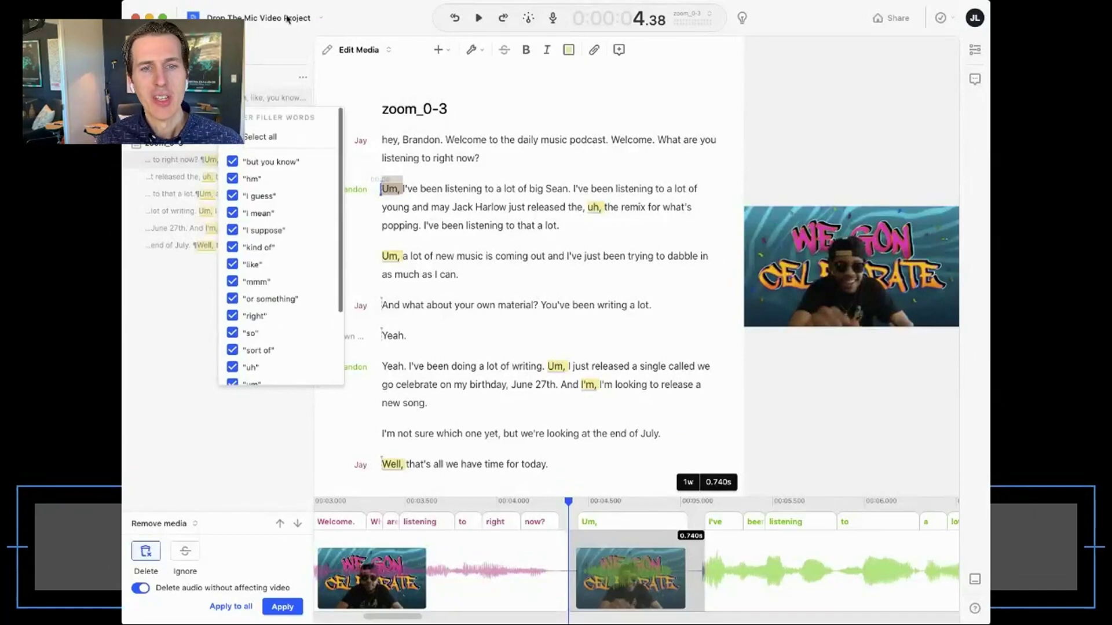
click(171, 421)
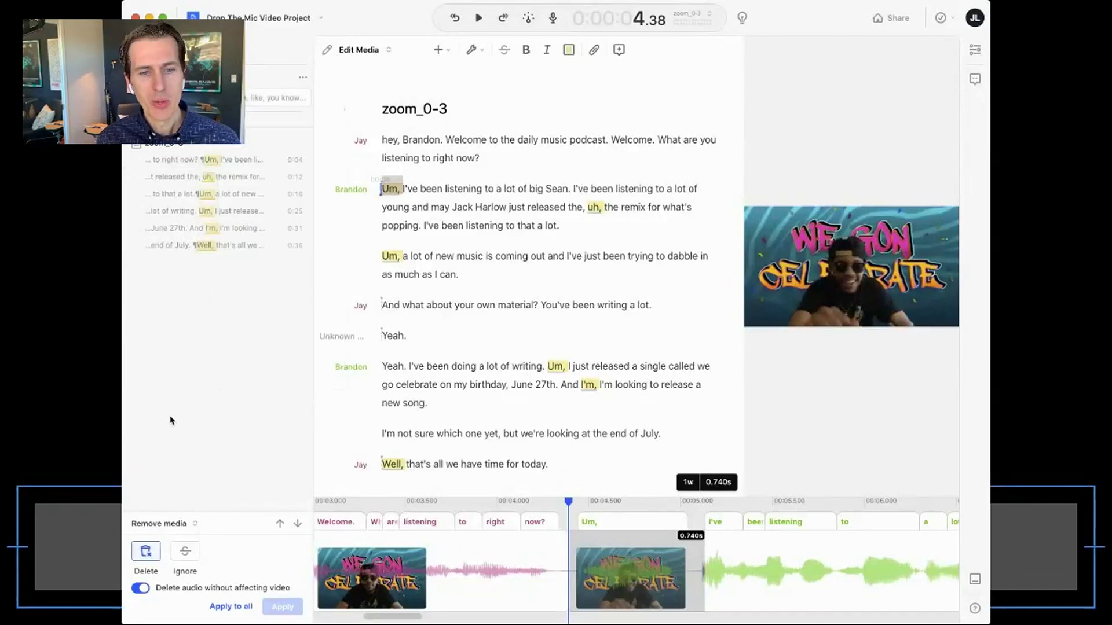
click(234, 608)
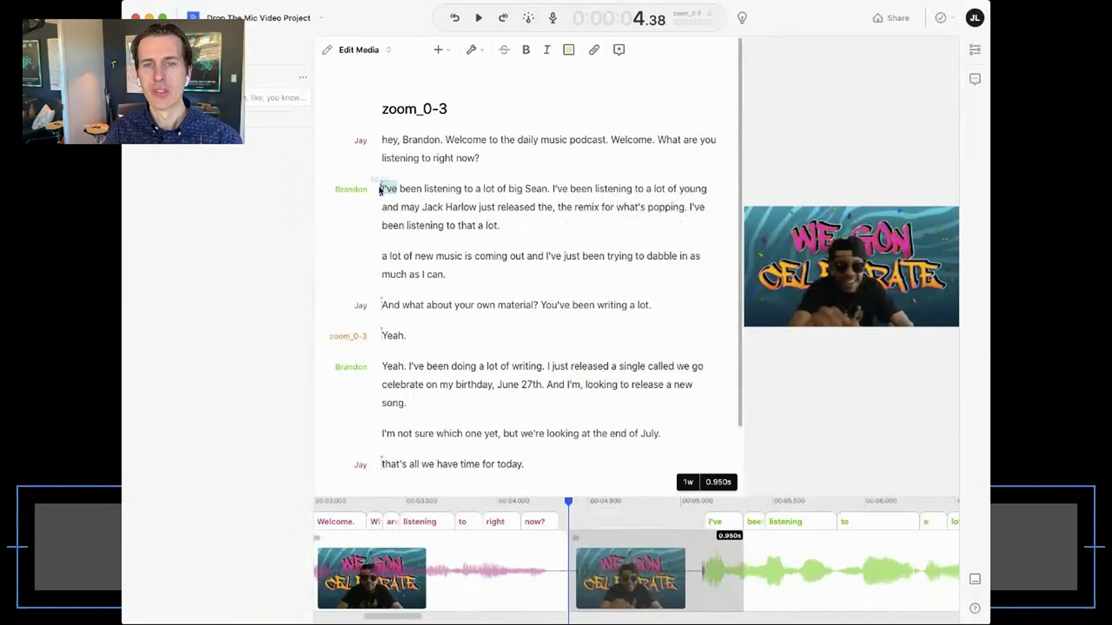
key(space)
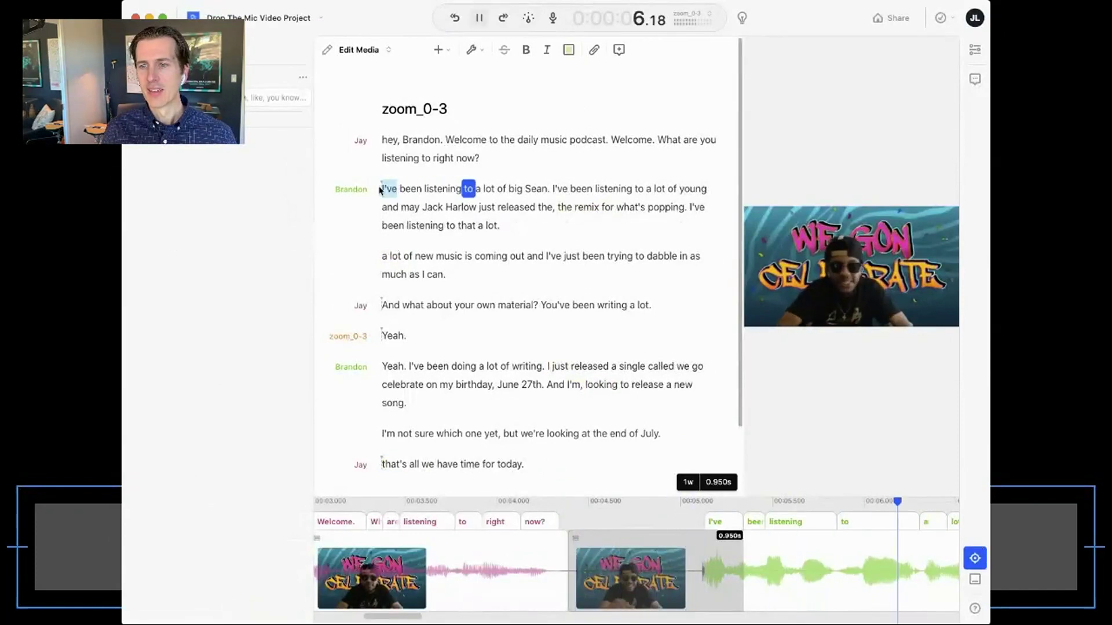
key(space)
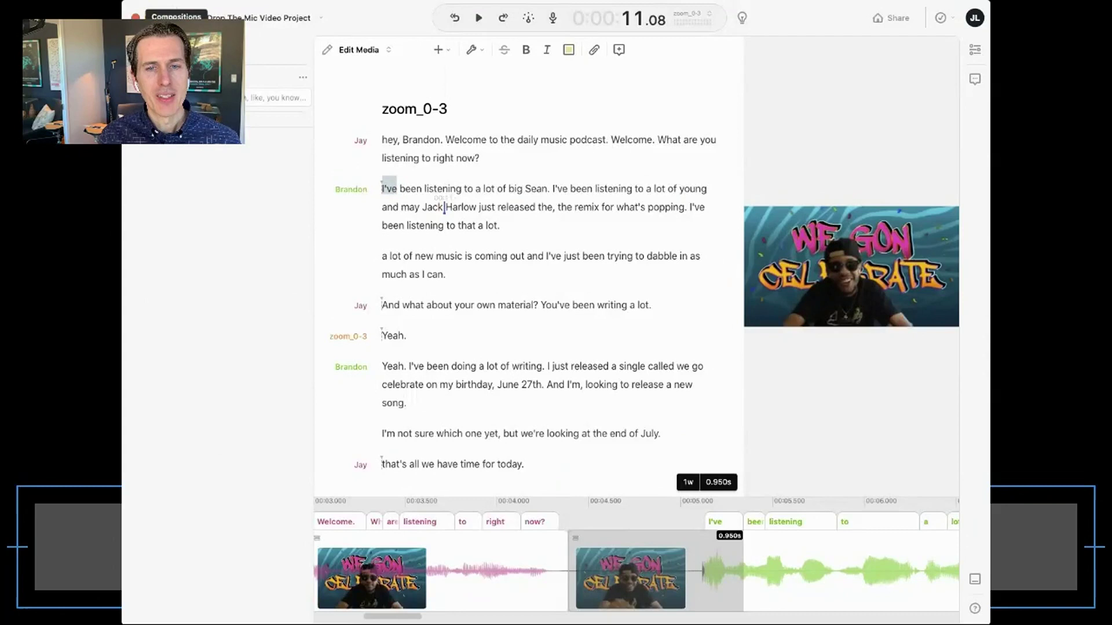
- Create a new composition in the drafts and drop PodUps Intro-3.mp4 into it
mouse_move(211, 227)
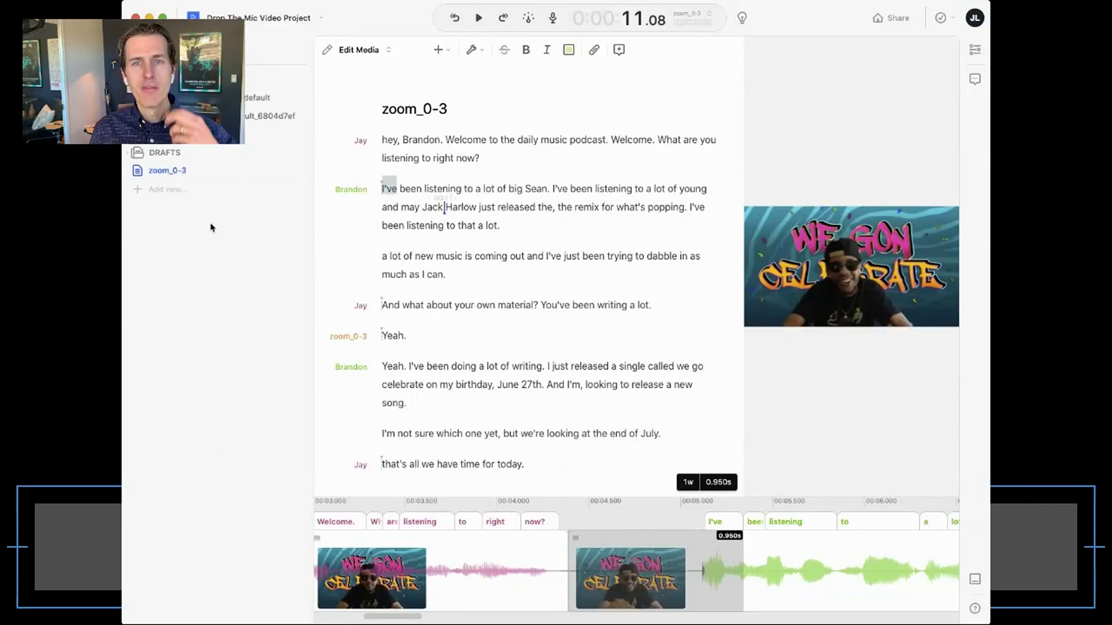
click(175, 191)
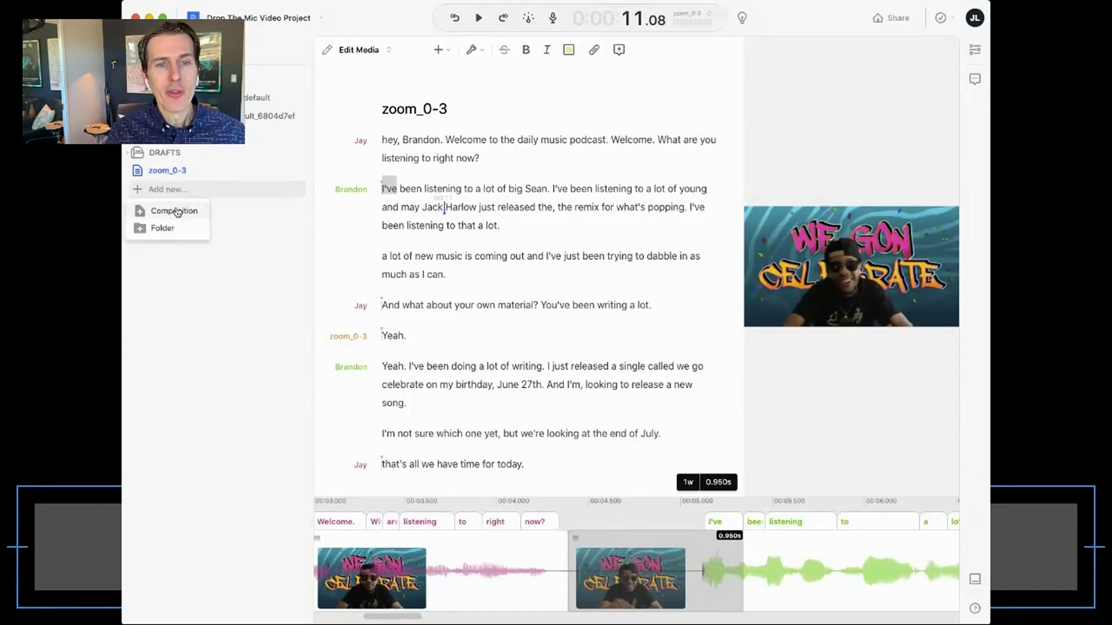
click(175, 210)
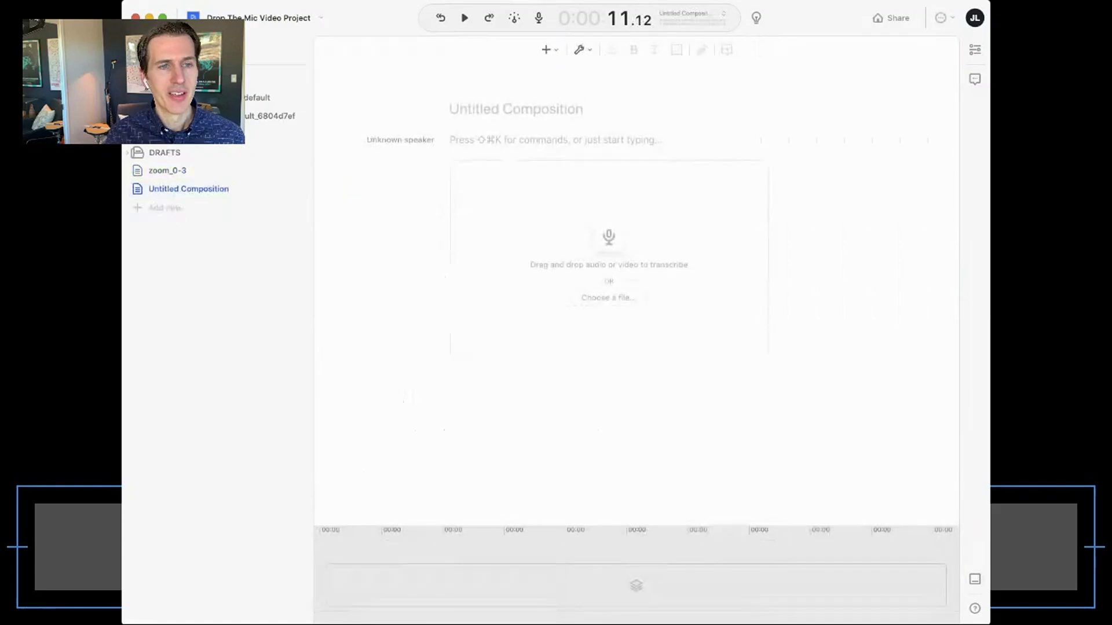
drag(482, 127, 529, 234)
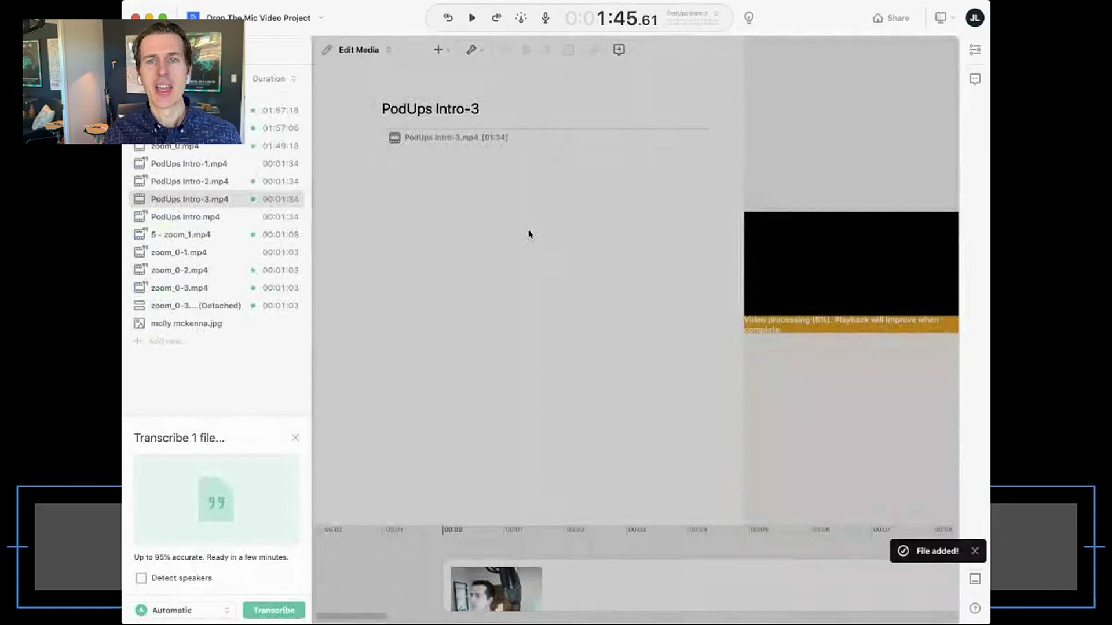
- Transcribe the PodUps Intro-3.mp4 intro video
click(276, 611)
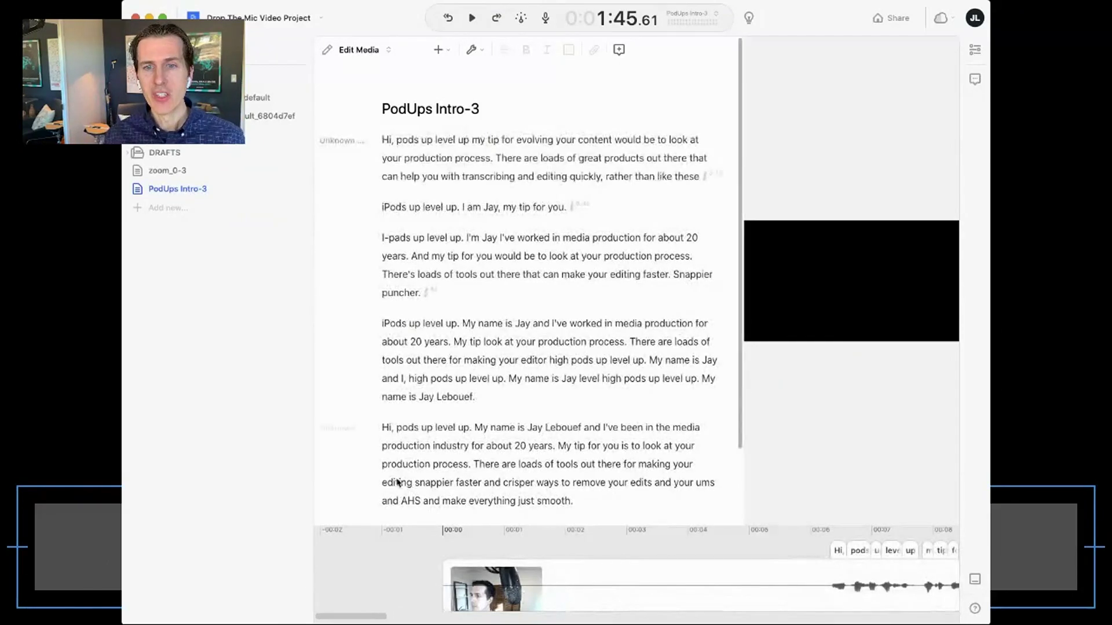
- Review the intro takes, then delete the first four, keeping only the final take
drag(383, 157, 400, 173)
click(403, 140)
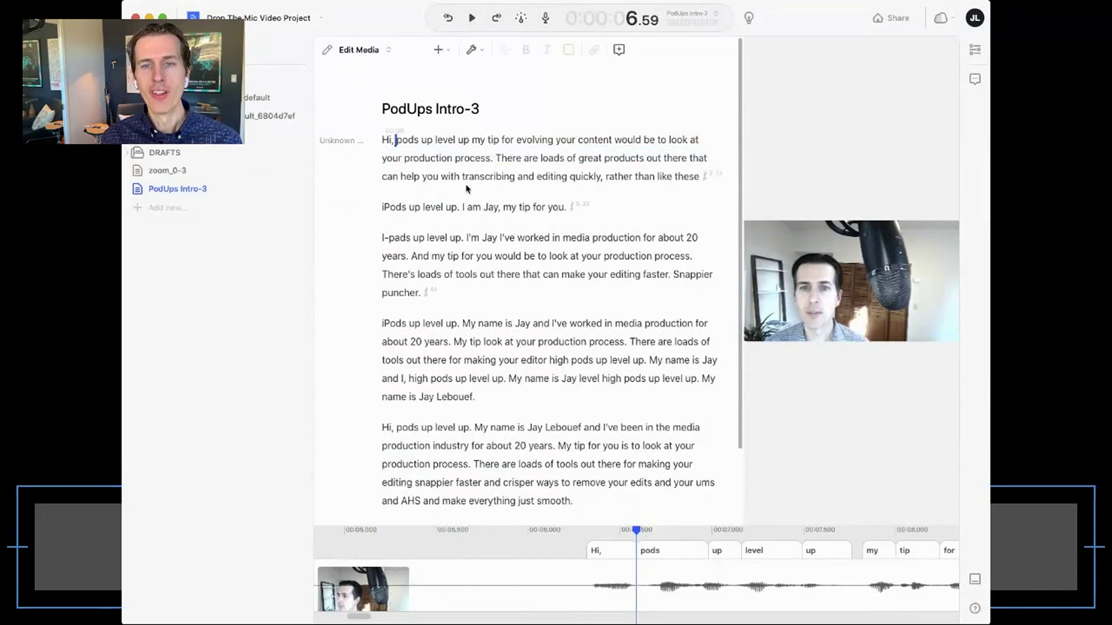
click(382, 141)
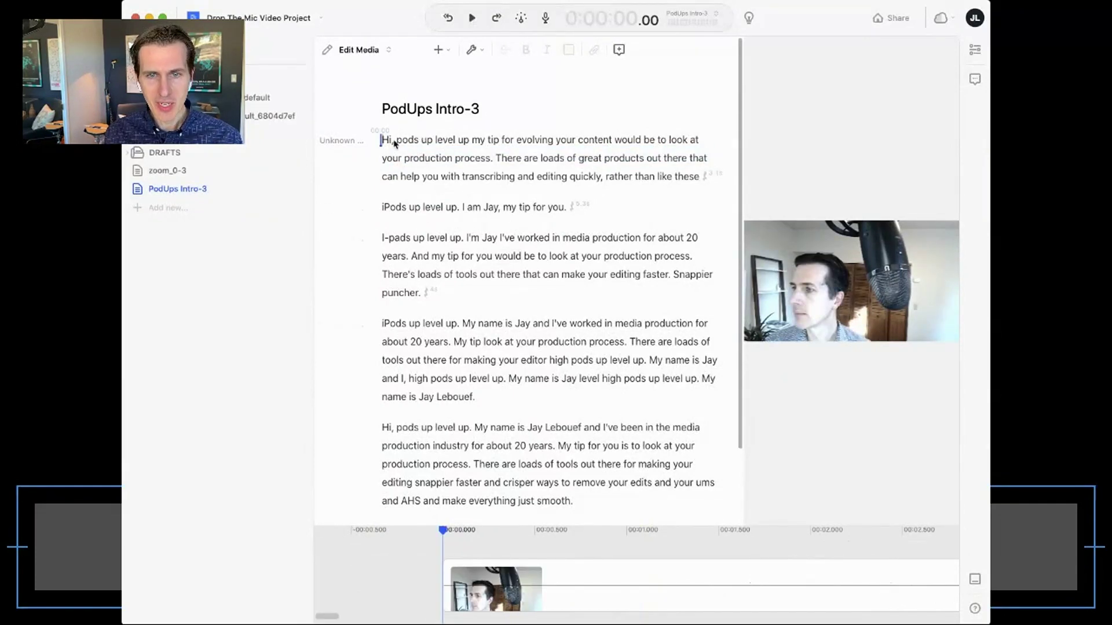
click(397, 140)
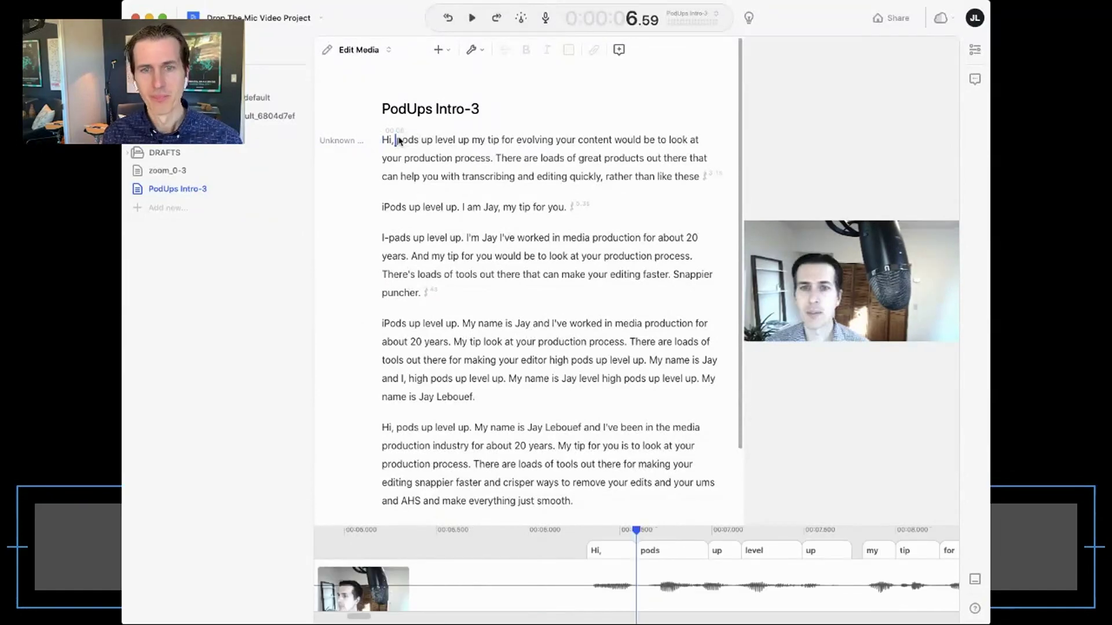
click(442, 378)
key(space)
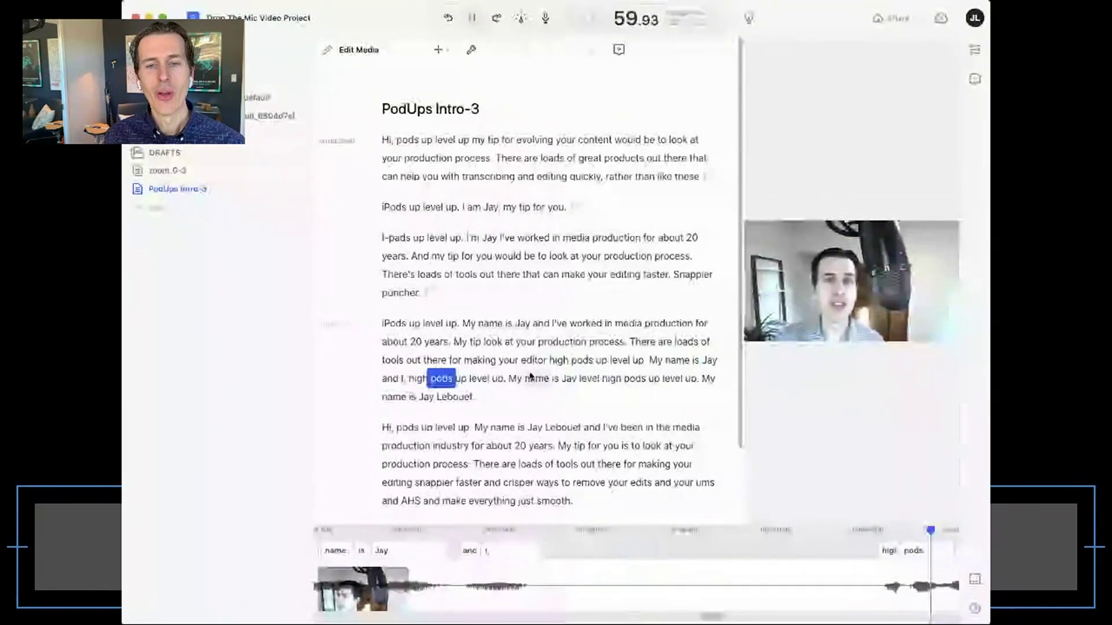
key(space)
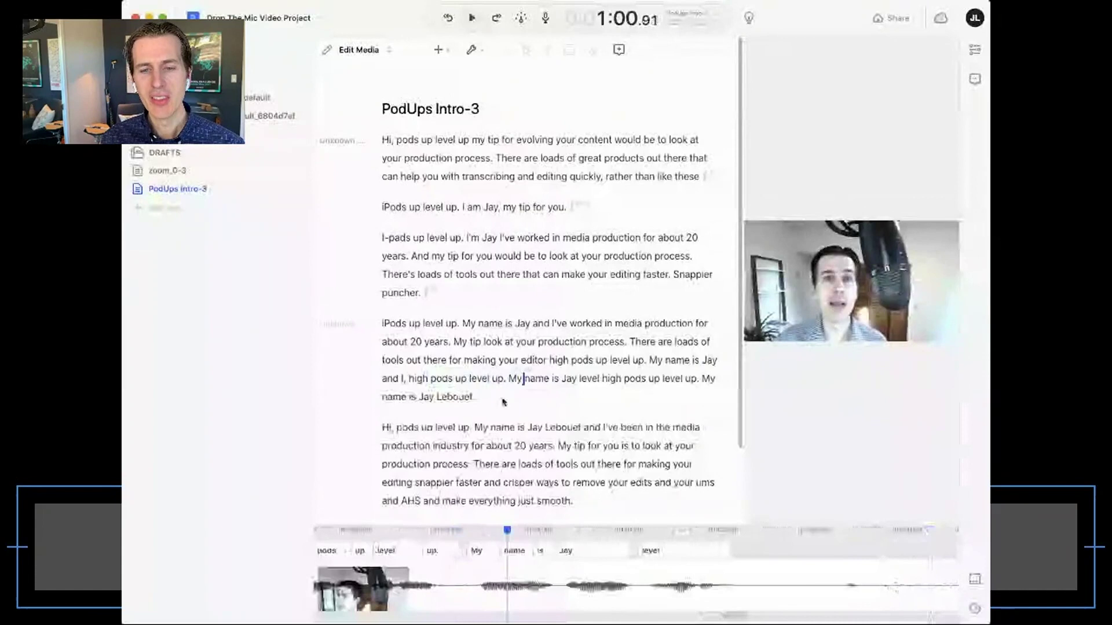
click(509, 412)
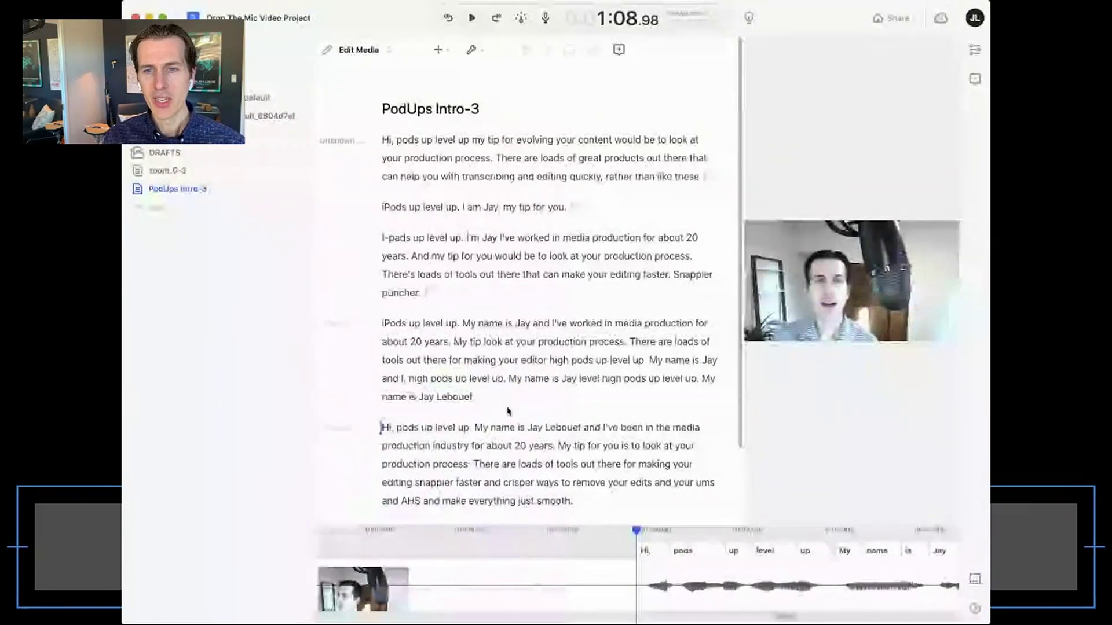
drag(505, 404, 383, 145)
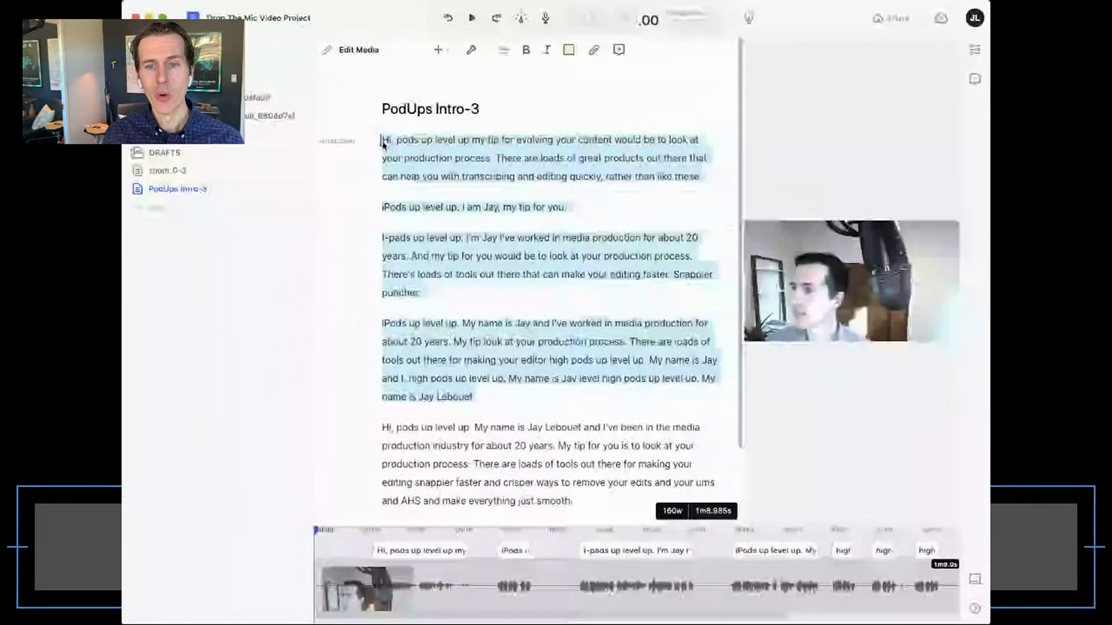
key(BackSpace)
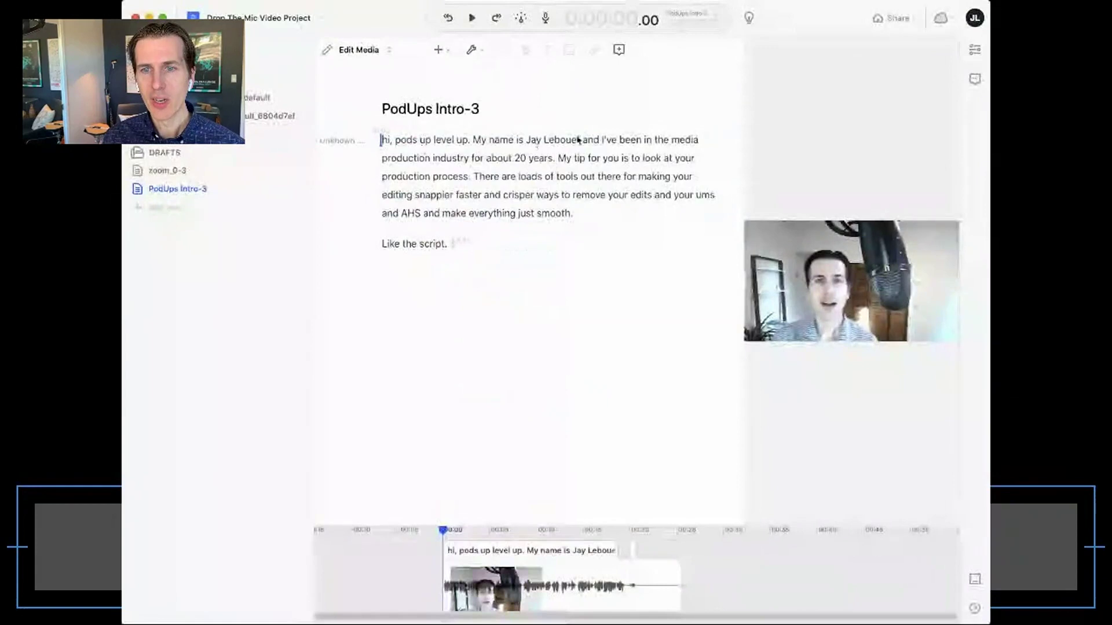
- Correct the surname, delete the 'My tip…' sentence, and change 'the script' to 'Descript'
key(c)
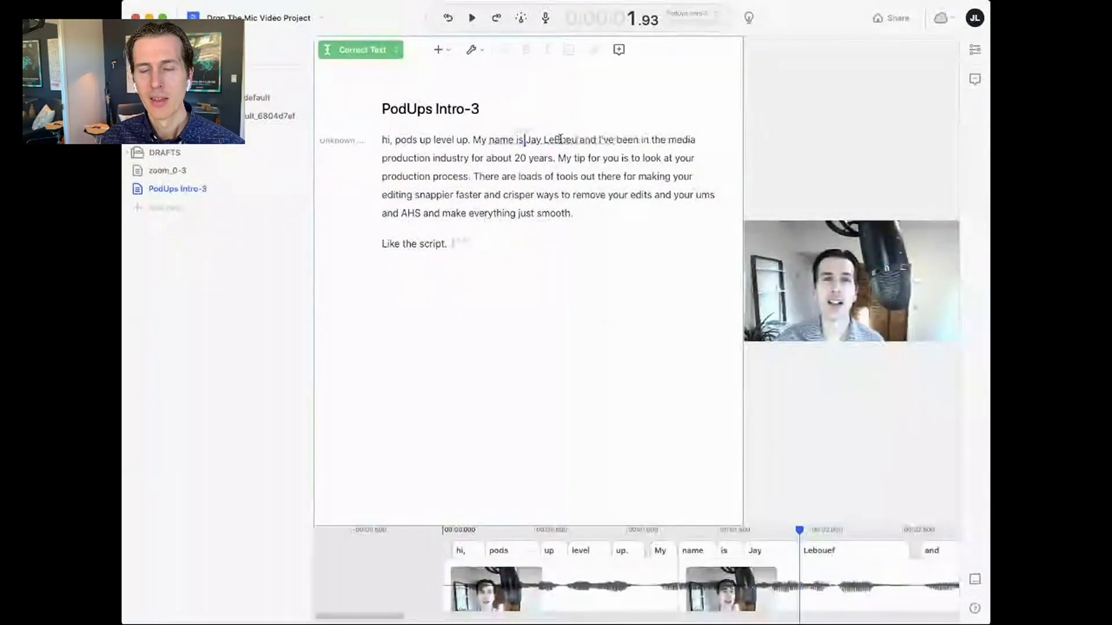
click(557, 159)
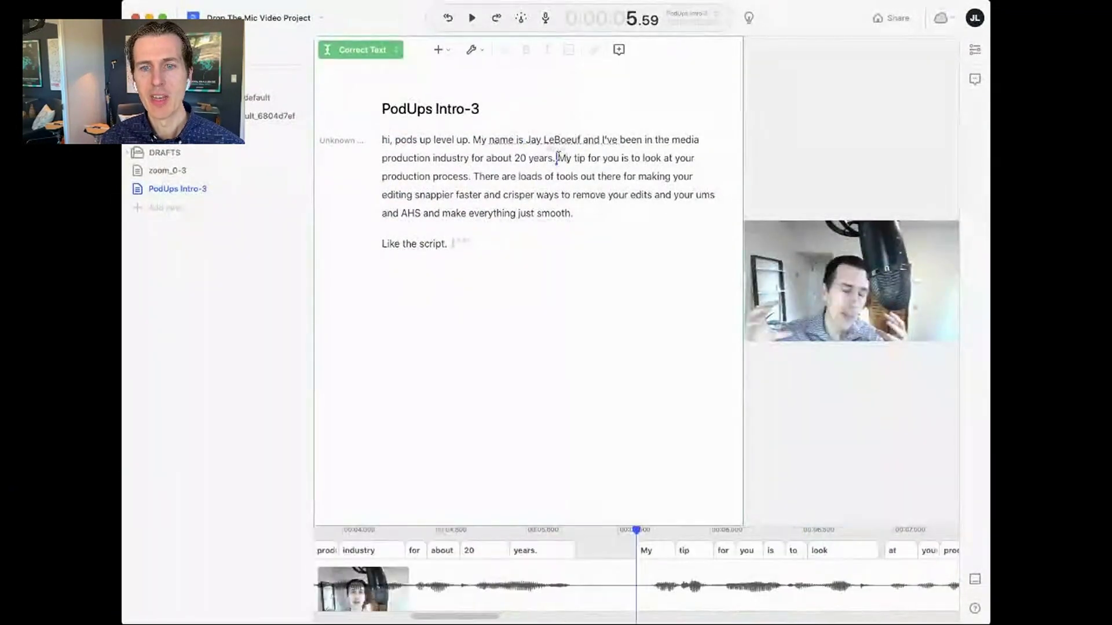
drag(557, 158, 470, 177)
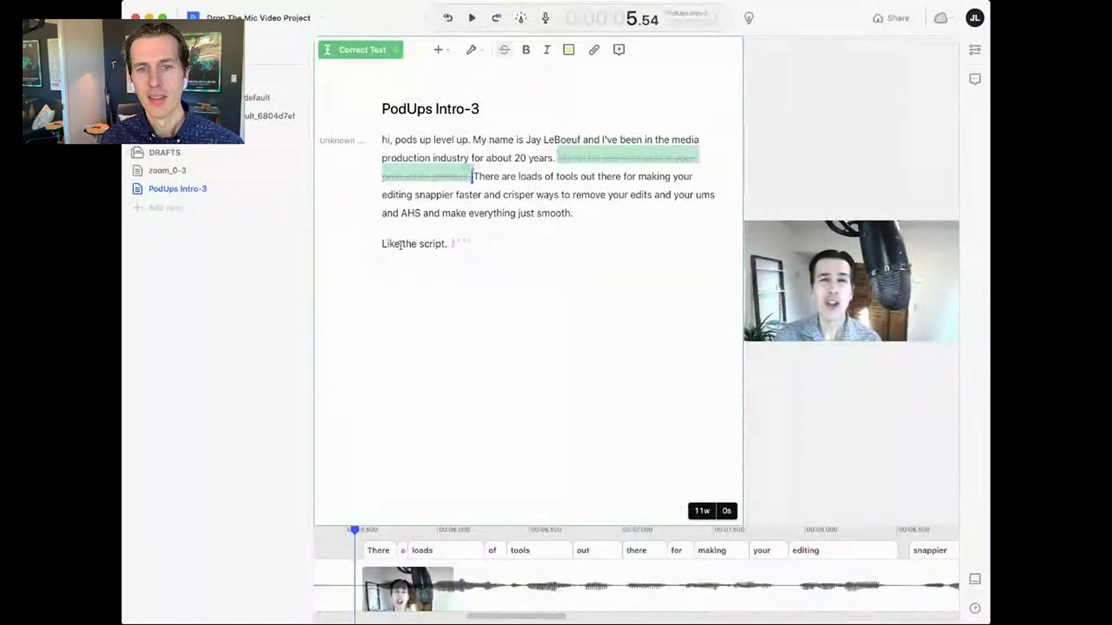
key(BackSpace)
click(438, 257)
key(BackSpace)
key(BackSpace)
key(BackSpace)
key(BackSpace)
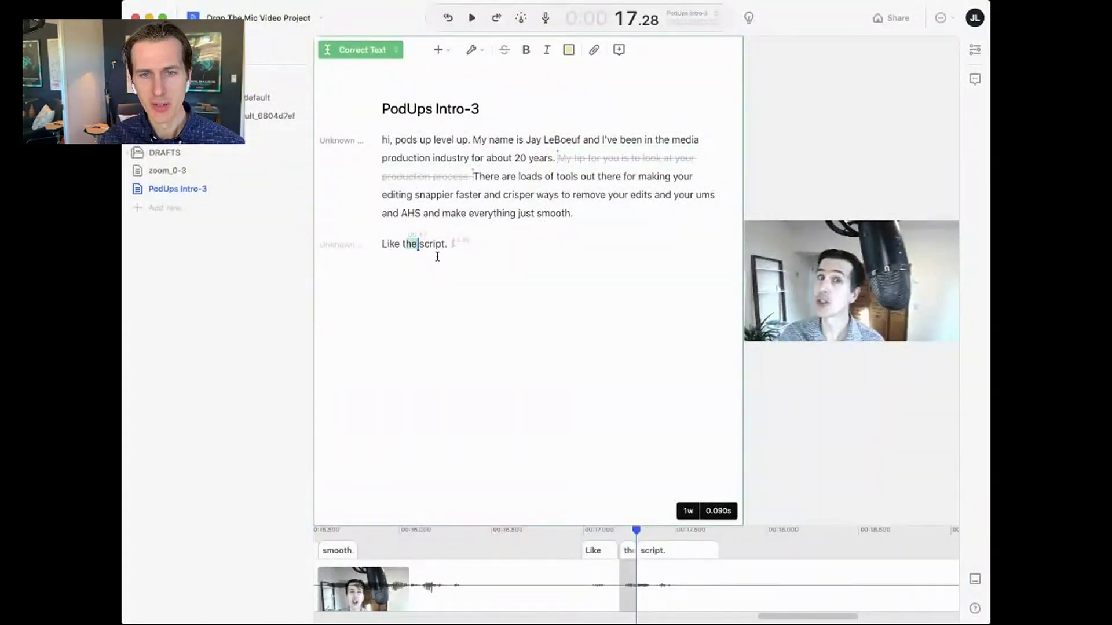
text(De)
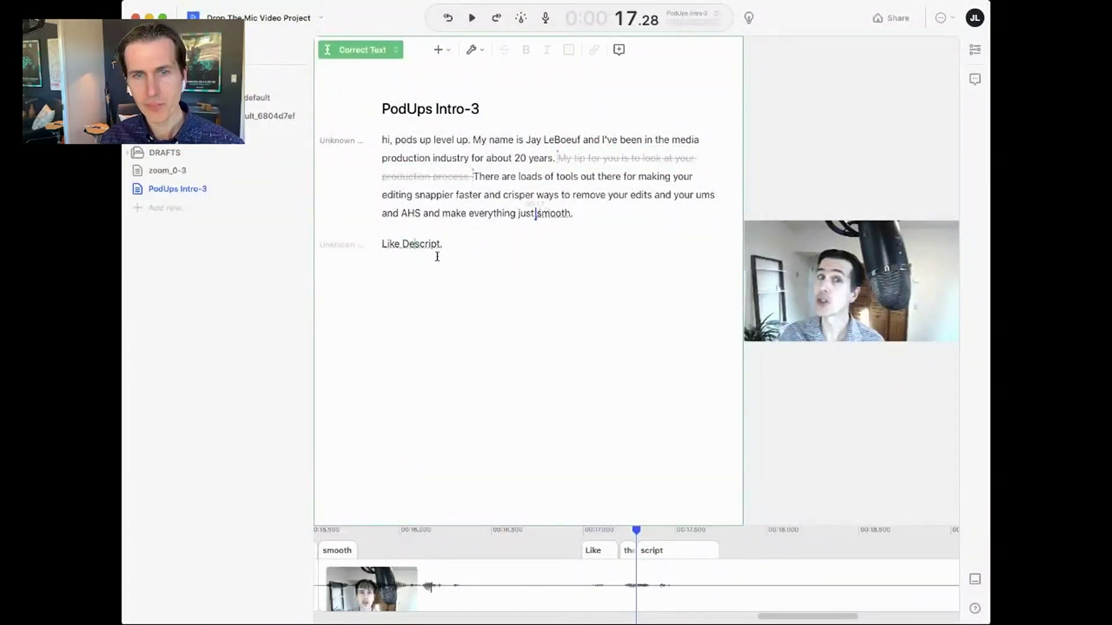
key(Escape)
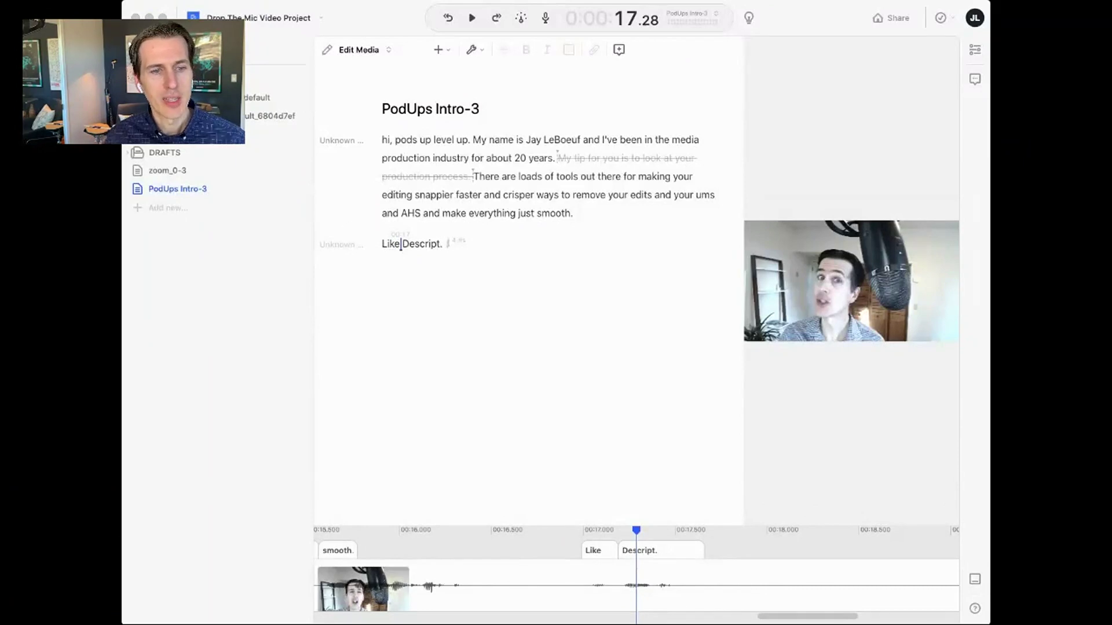
- Add the Vintage Upbeat and Funky Edit music, anchored at the 'There are loads of tools' sentence
drag(414, 116, 384, 141)
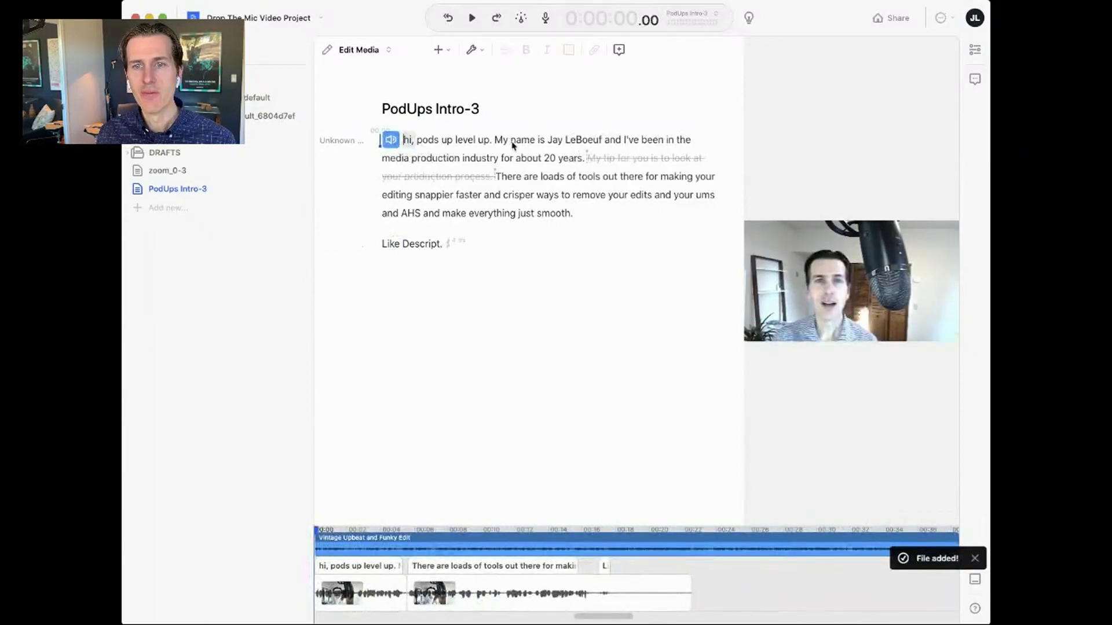
mouse_move(391, 141)
mouse_down()
mouse_move(523, 180)
mouse_move(500, 182)
mouse_up()
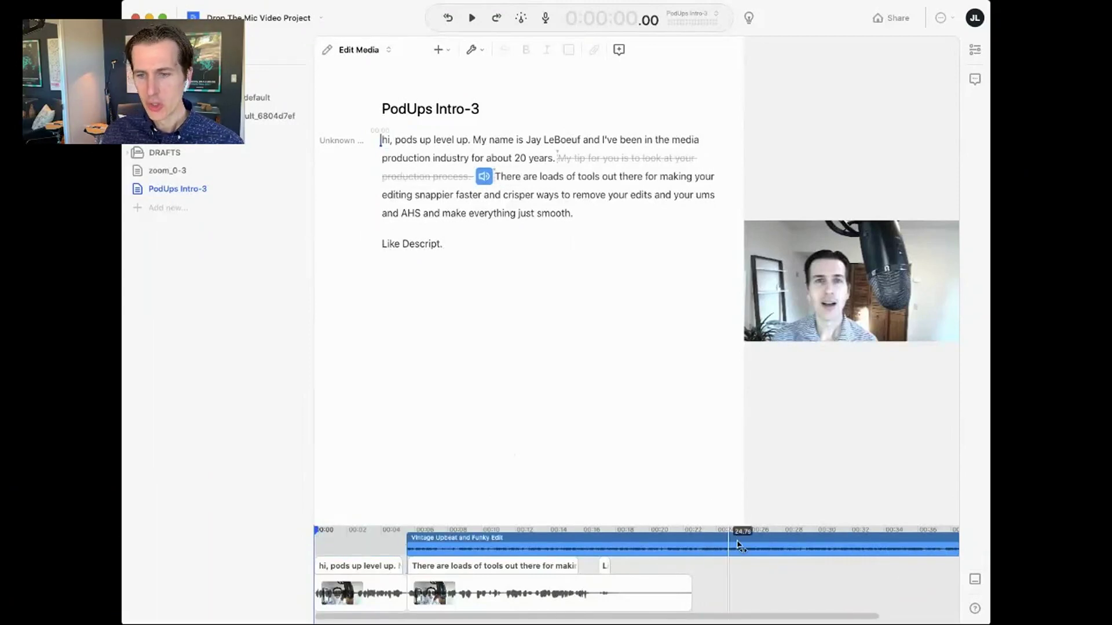
drag(695, 525, 704, 355)
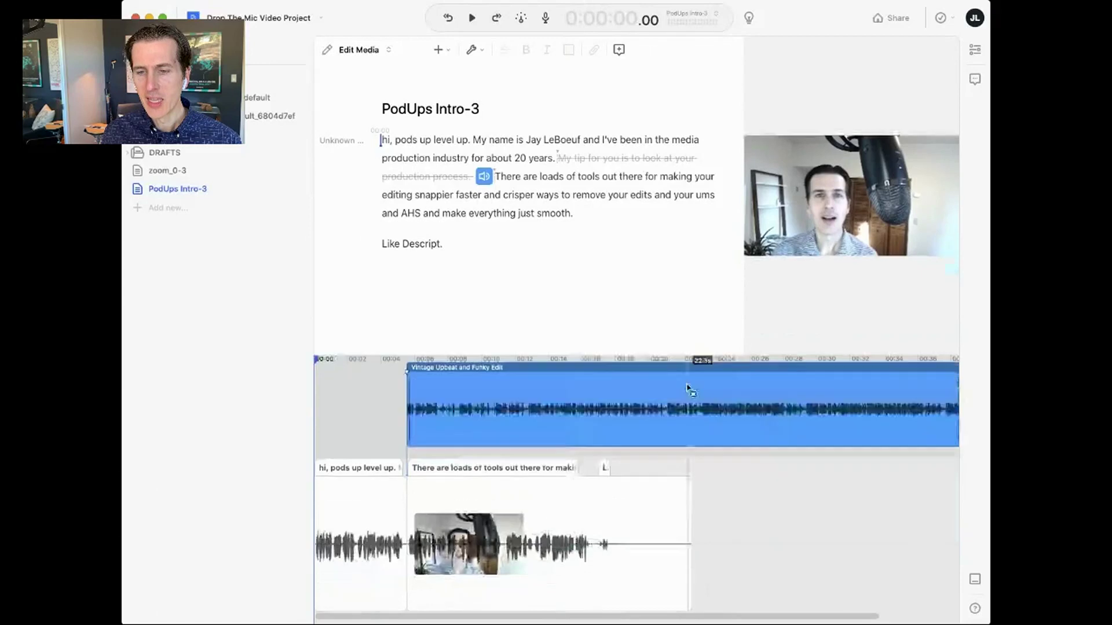
- Split the music at 22.9 s, delete the tail, add a fade-out, and play it back
right_click(699, 400)
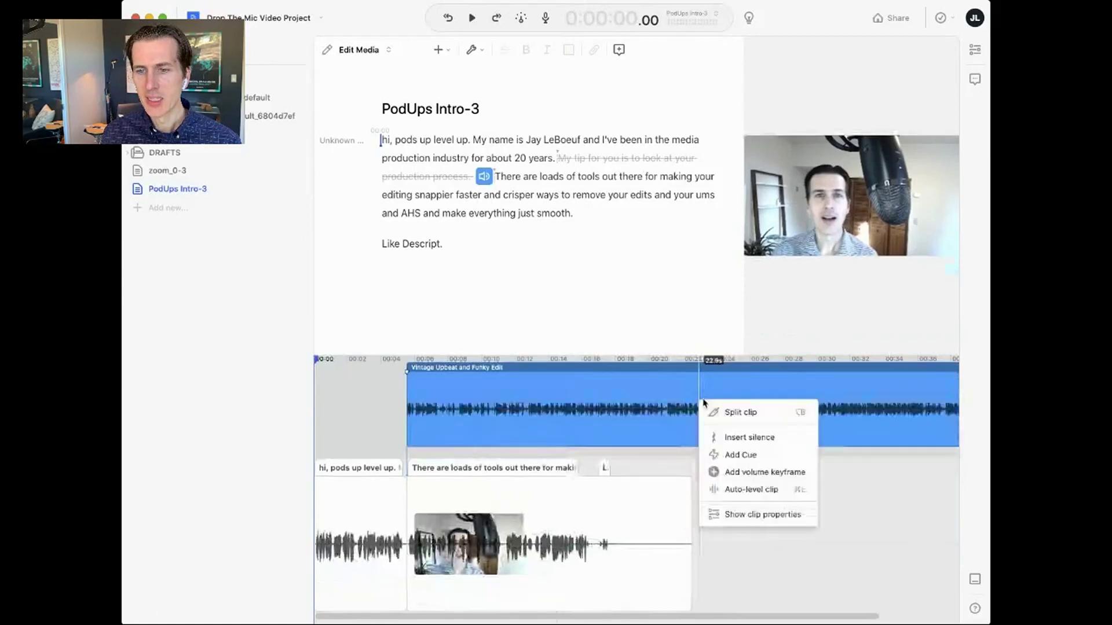
click(741, 412)
click(756, 408)
key(Delete)
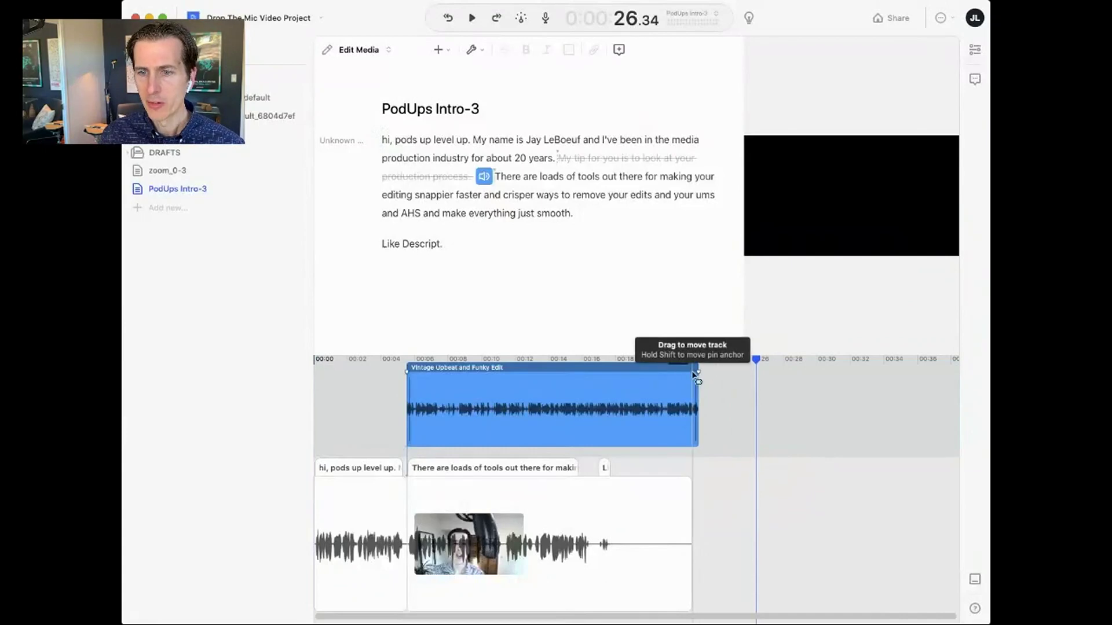
drag(690, 374, 661, 373)
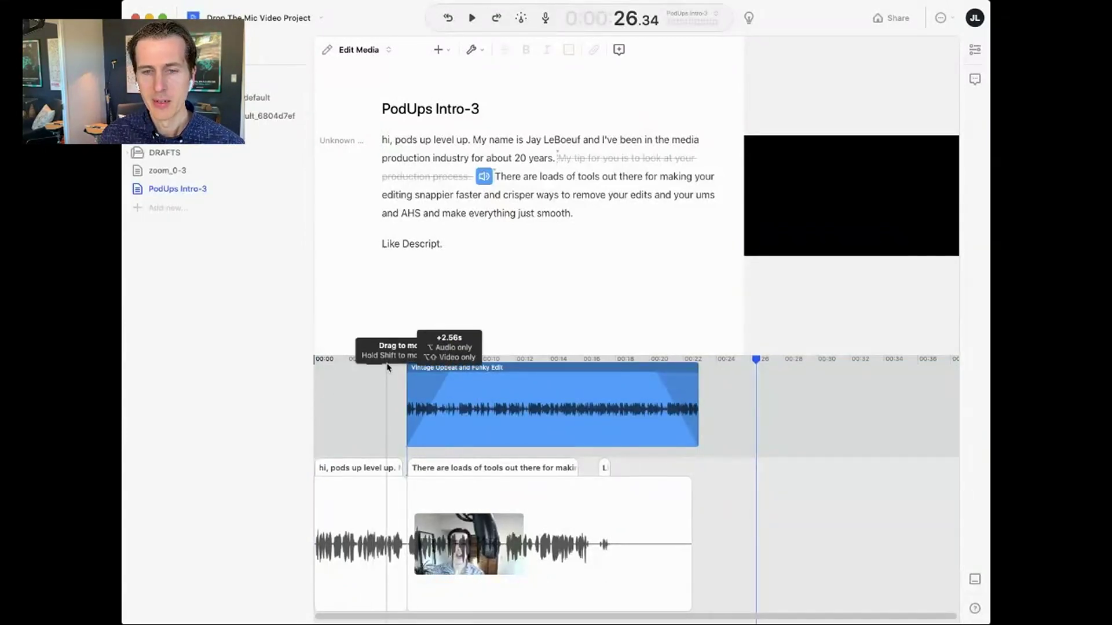
key(space)
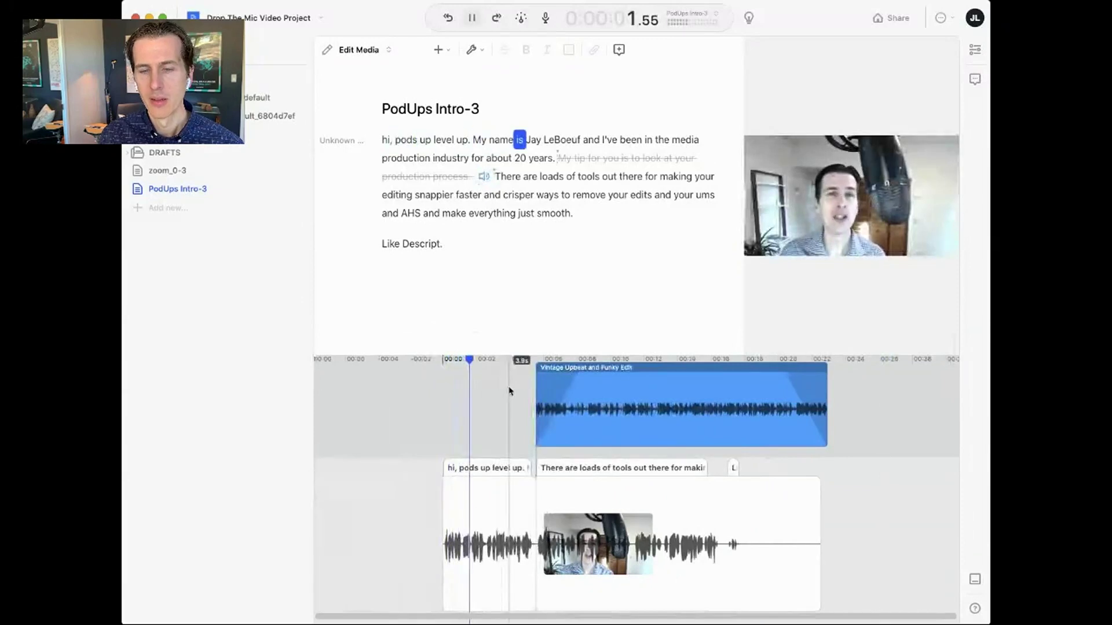
click(587, 382)
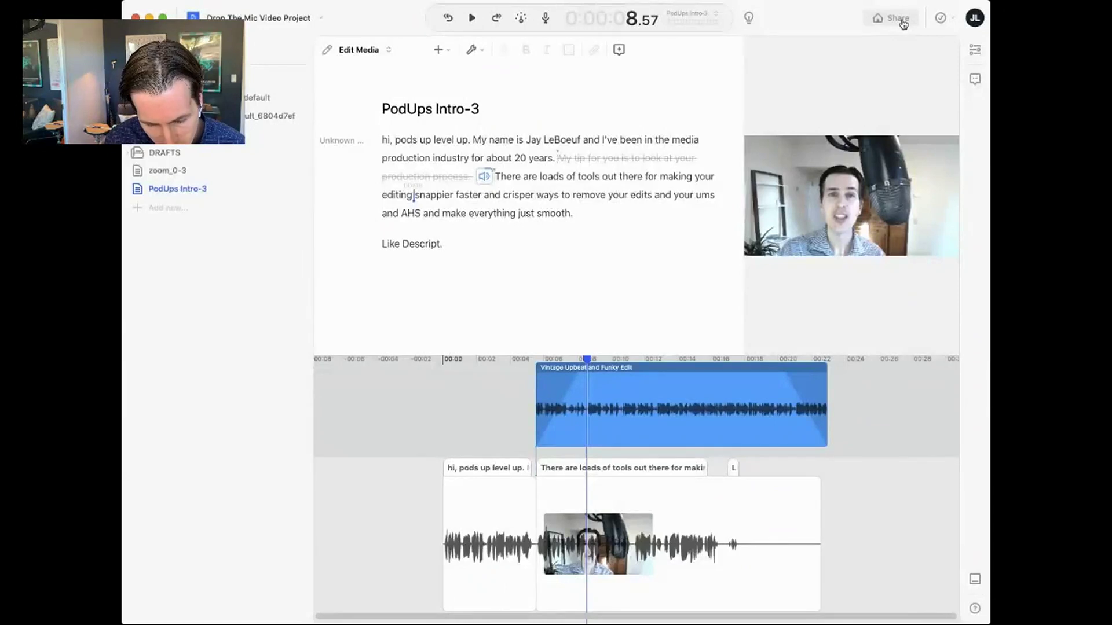
- Invite a collaborator by e-mail with edit access to the project
click(898, 19)
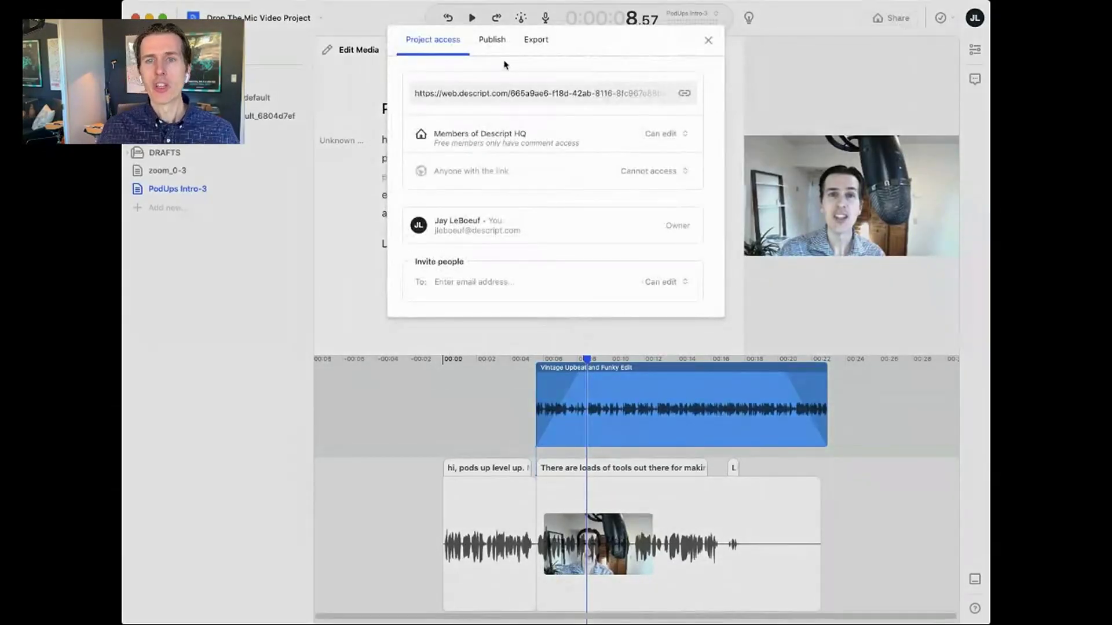
click(478, 284)
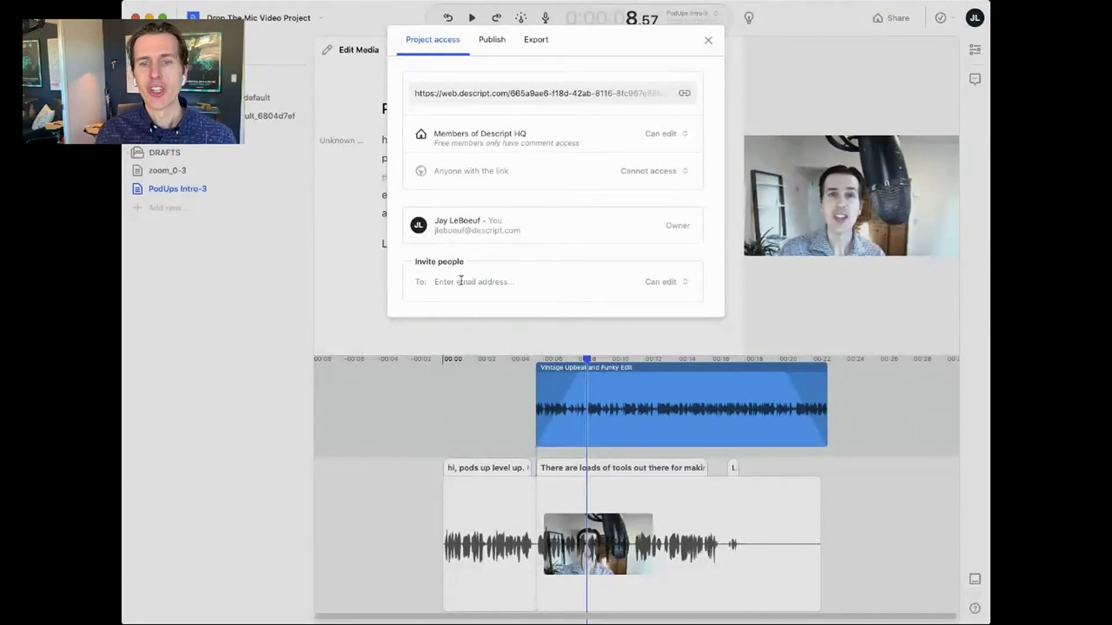
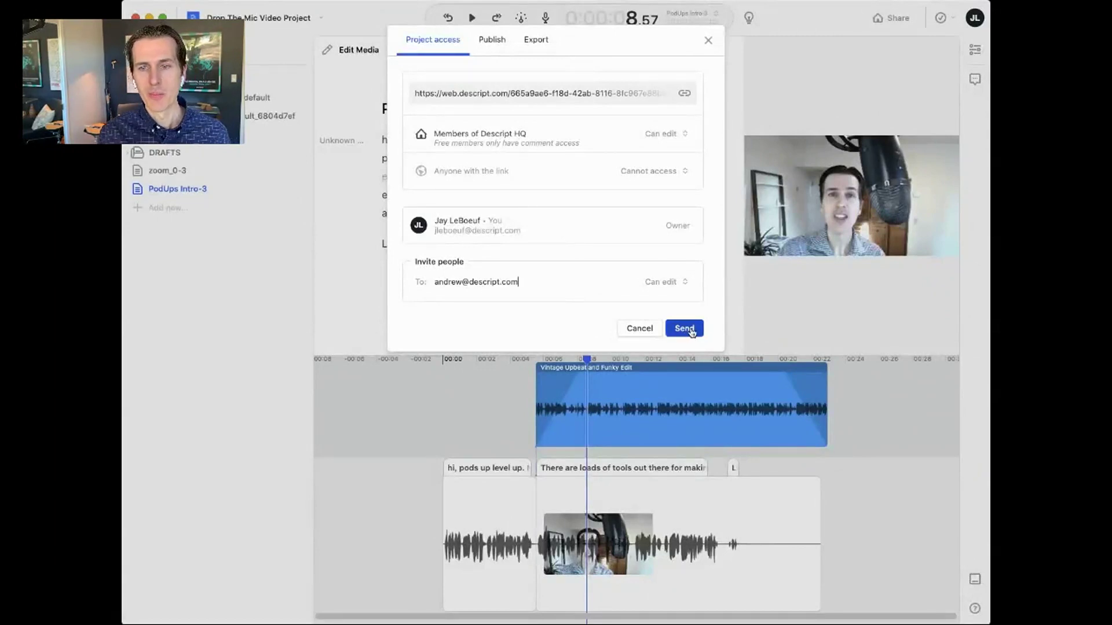
click(691, 330)
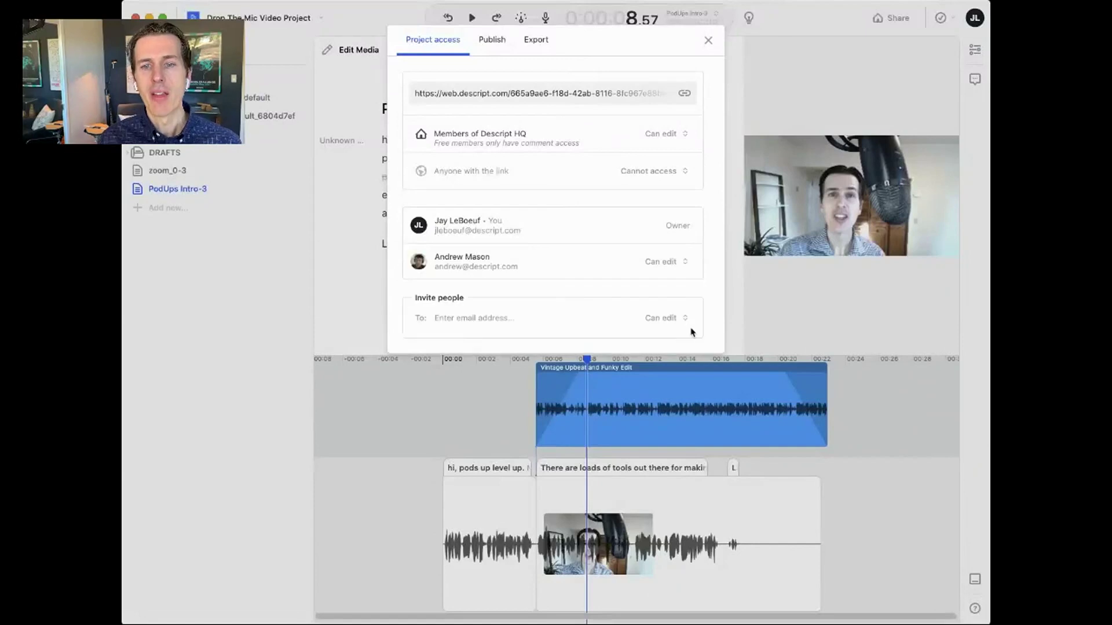
- Close the sharing window, then bring it back on its Export tab
click(710, 42)
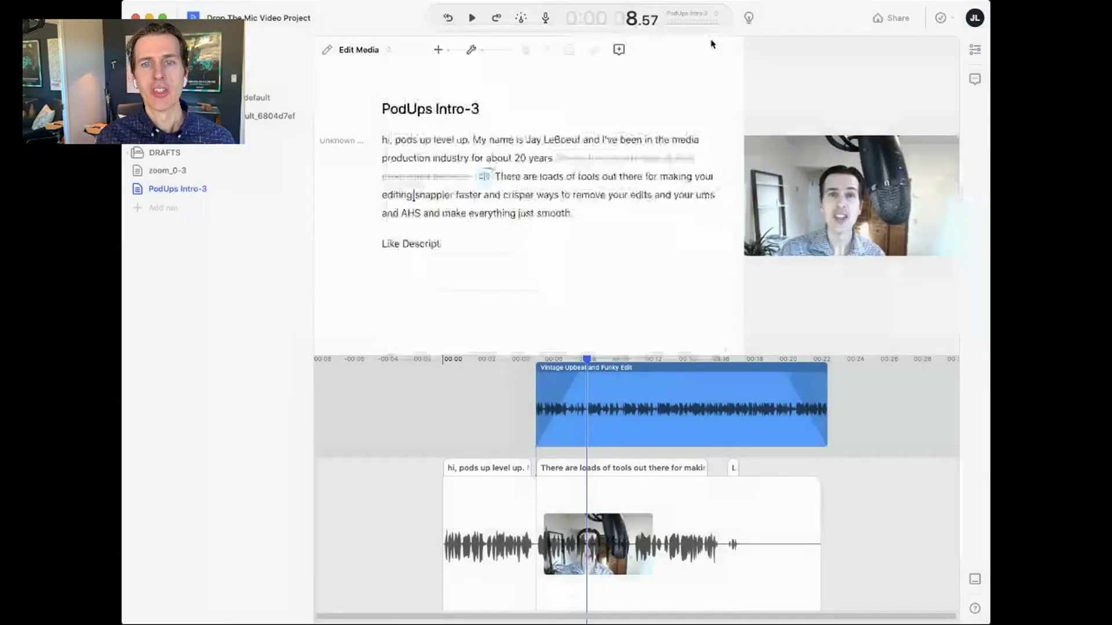
click(895, 23)
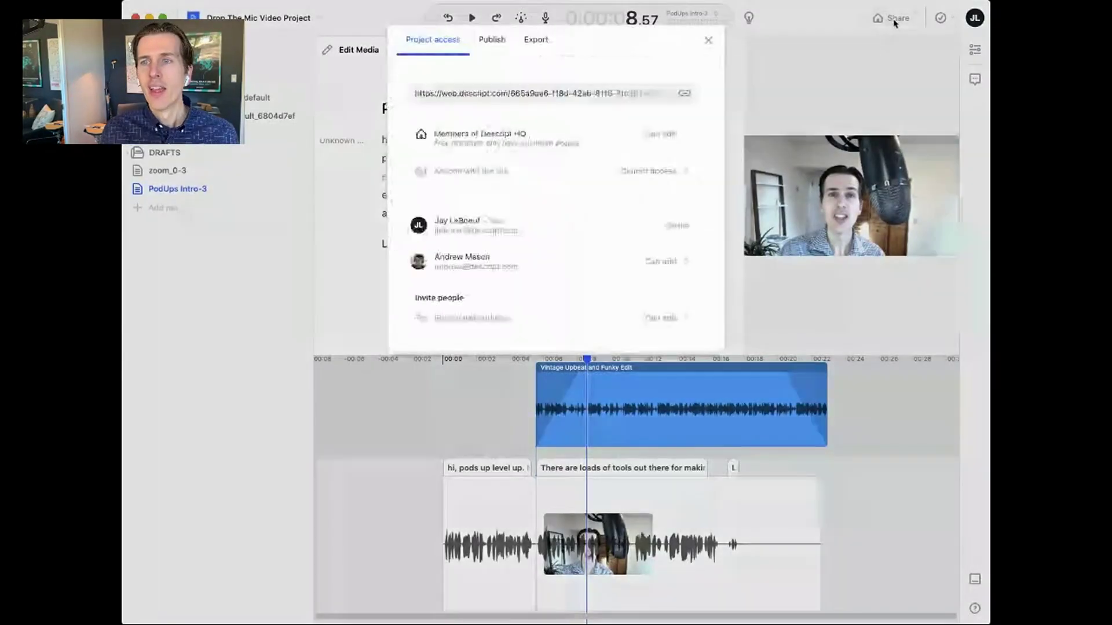
click(539, 41)
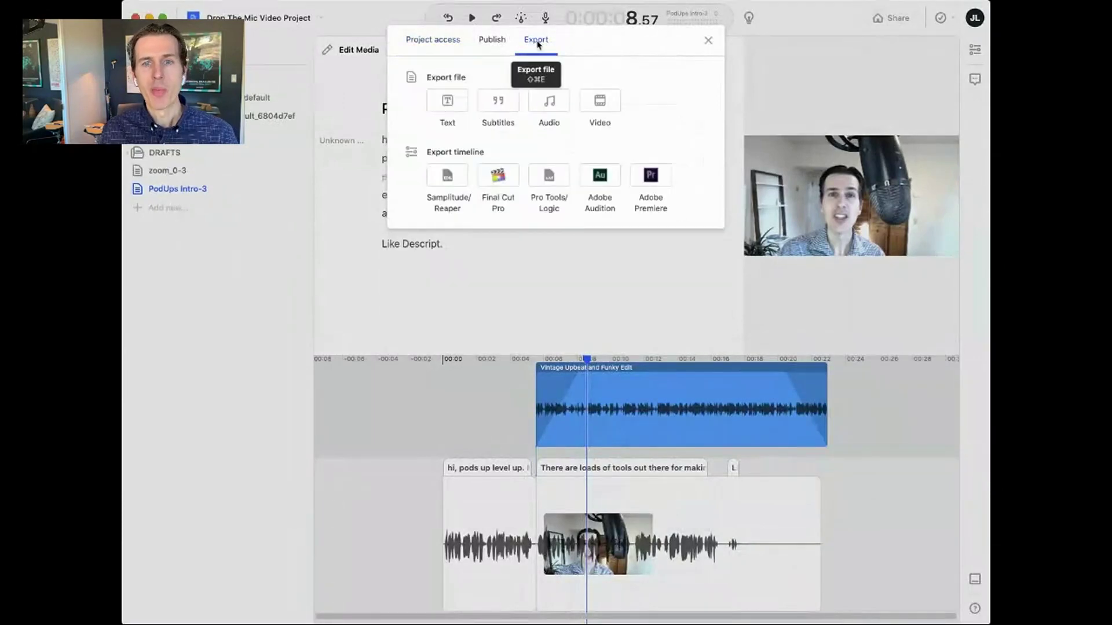
- Export the PodUps Intro-3 composition as a 1920 × 1080 MP4 video, then return to the export choices
click(602, 108)
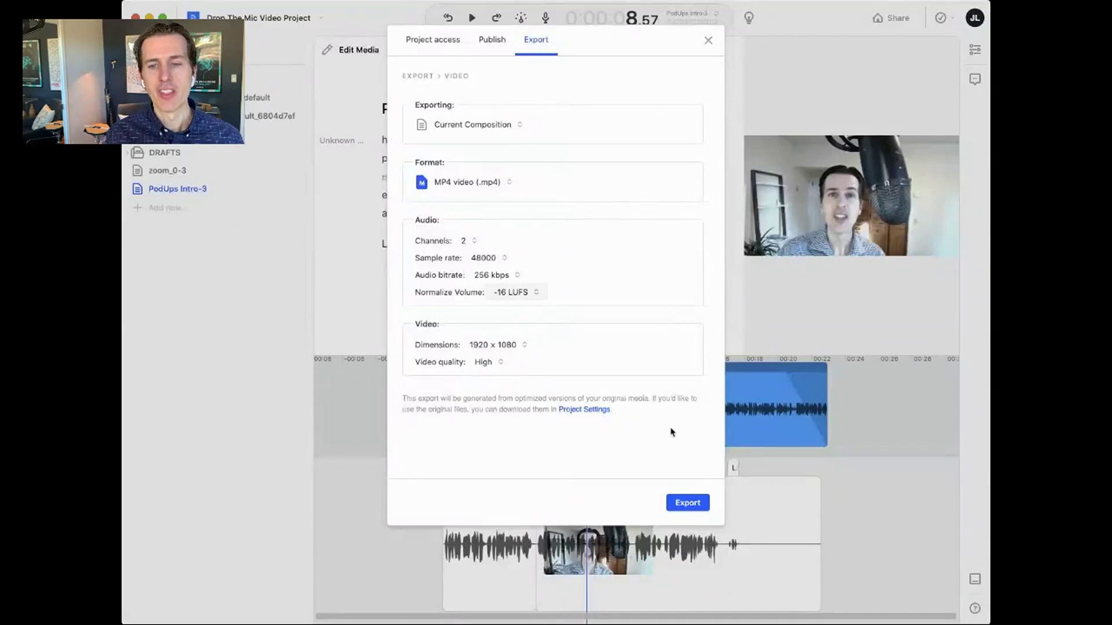
click(684, 501)
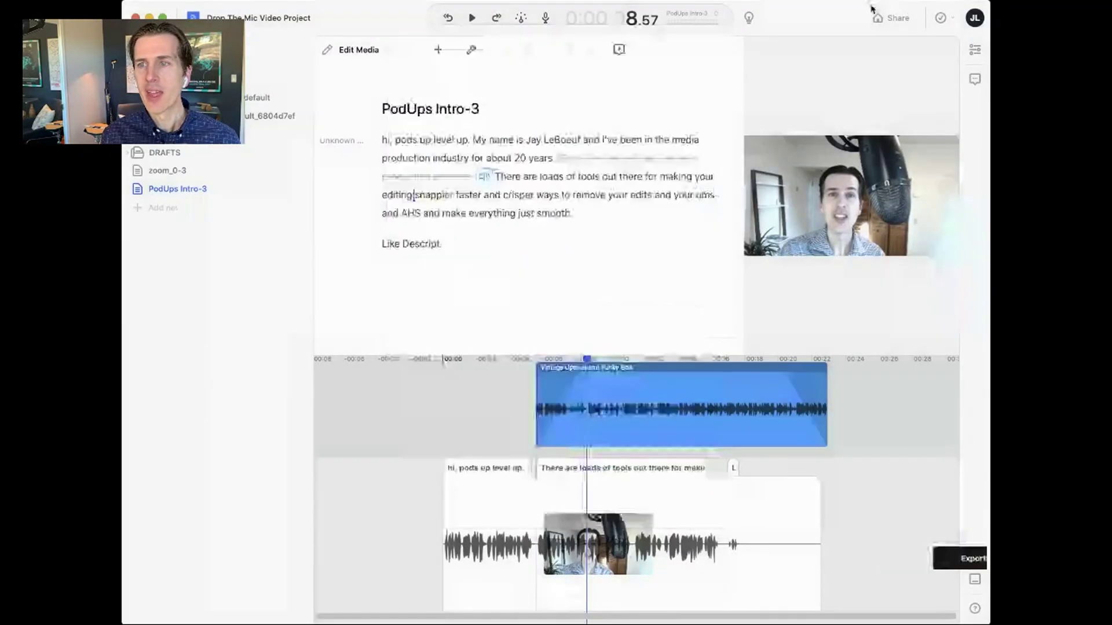
click(892, 19)
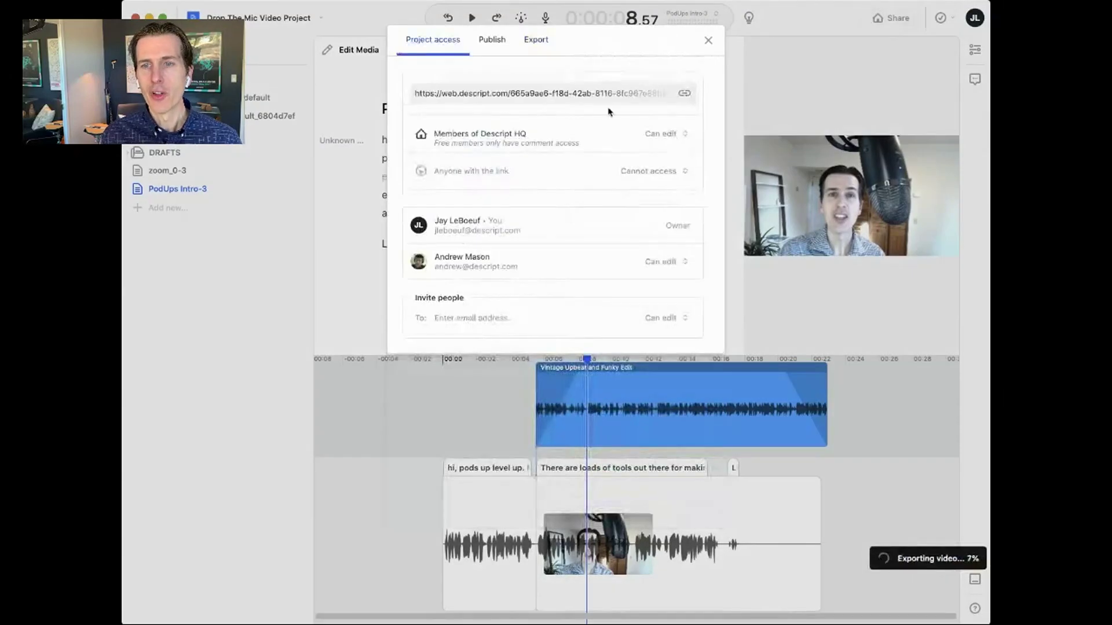
click(536, 41)
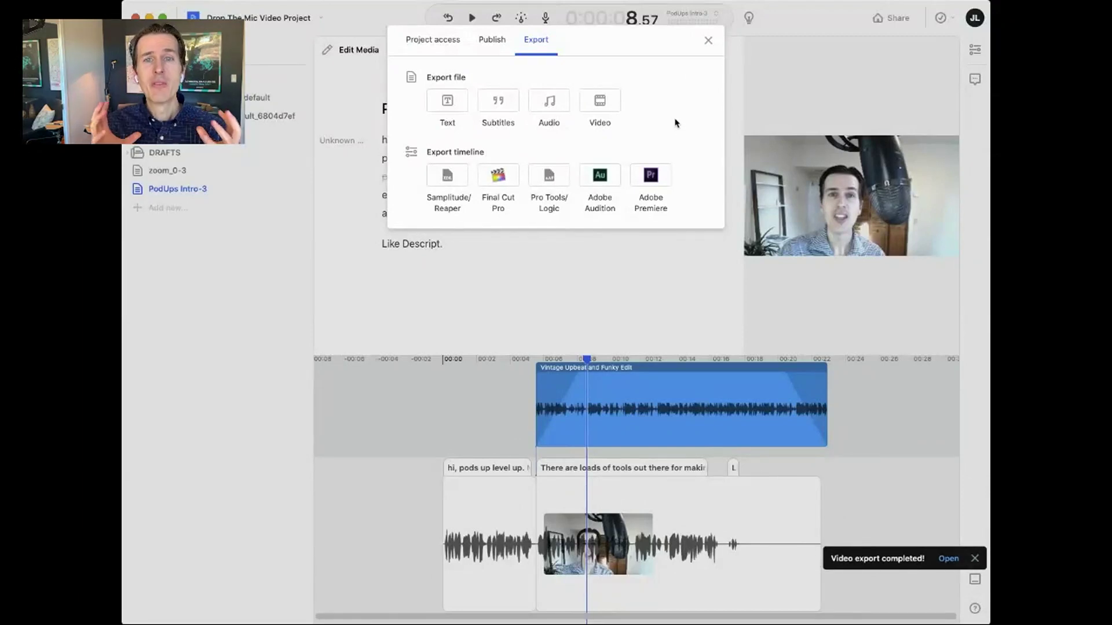
- Review the subtitle export settings, keeping SubRip (SRT) as the format
click(499, 104)
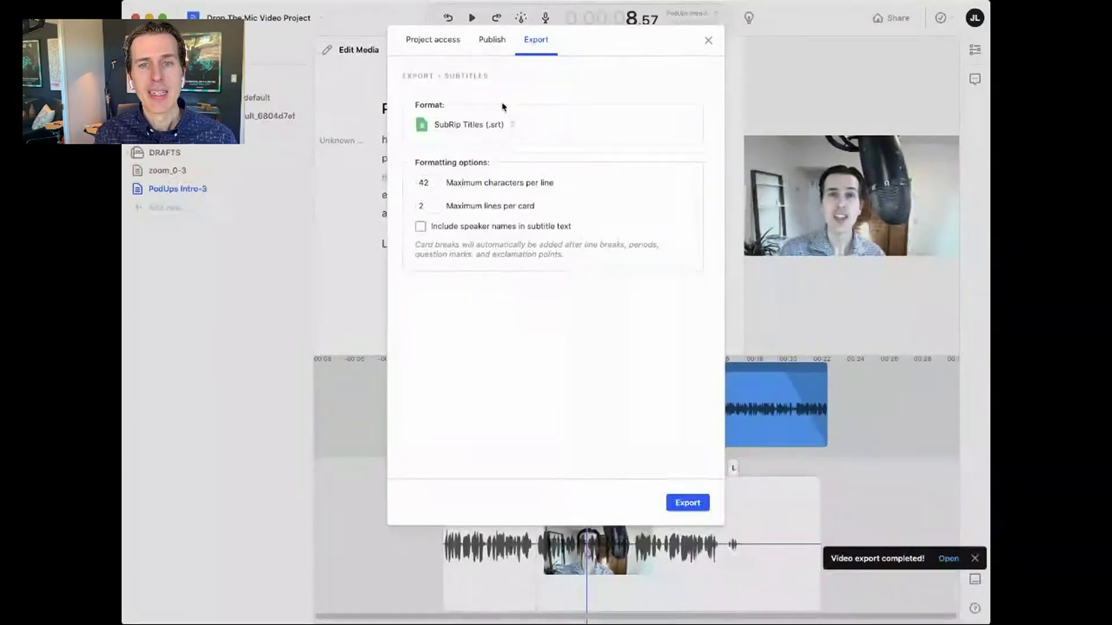
click(500, 128)
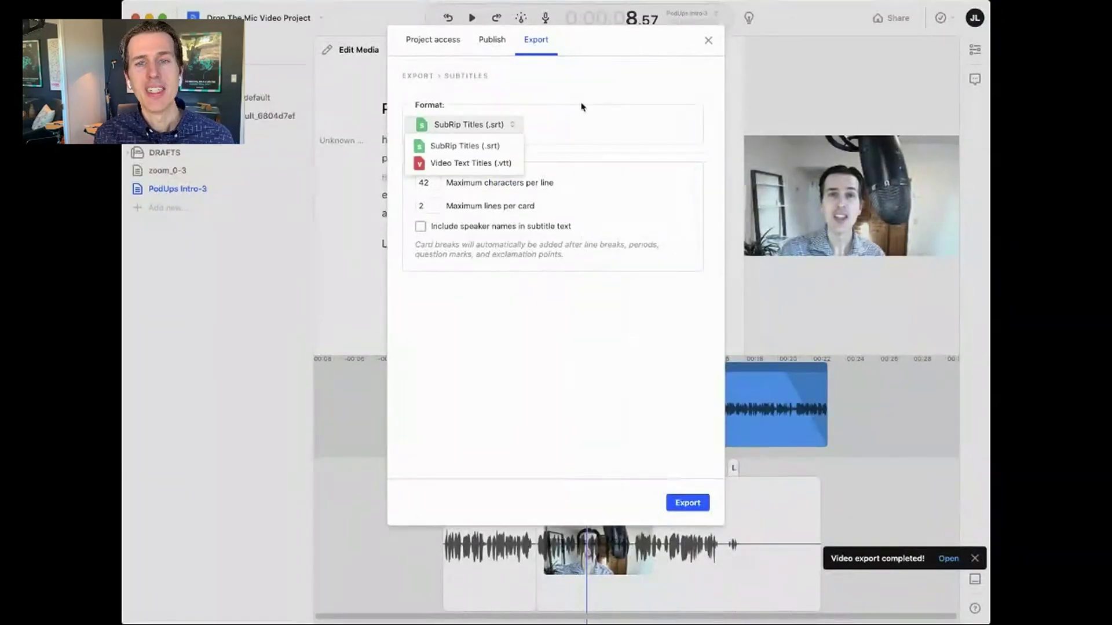
click(597, 95)
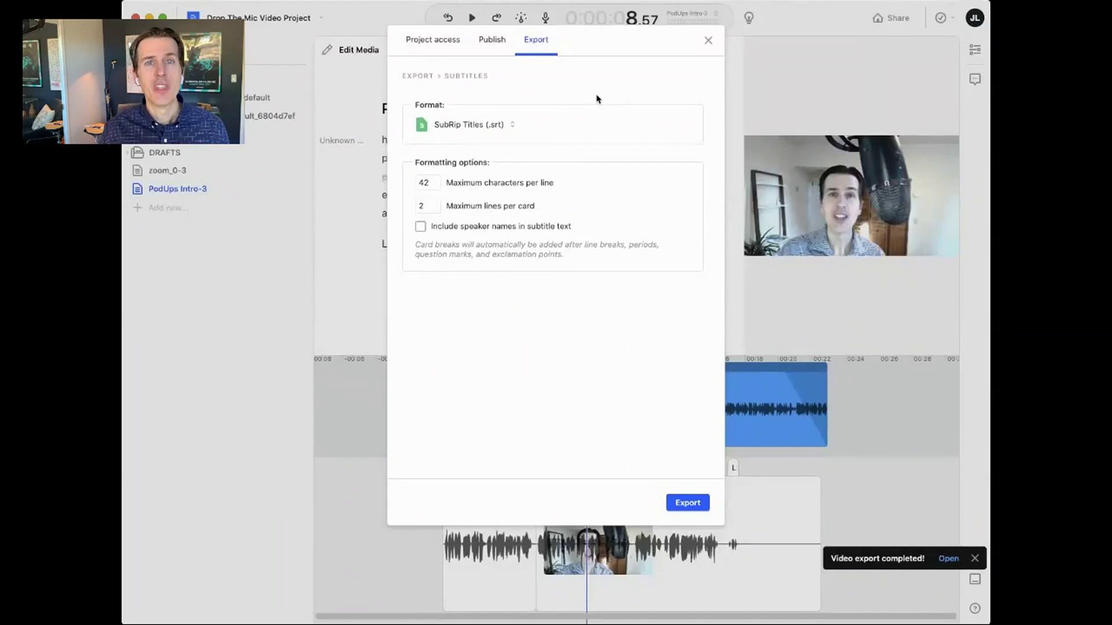
- Close the export window and select the entire PodUps Intro-3 script
click(709, 42)
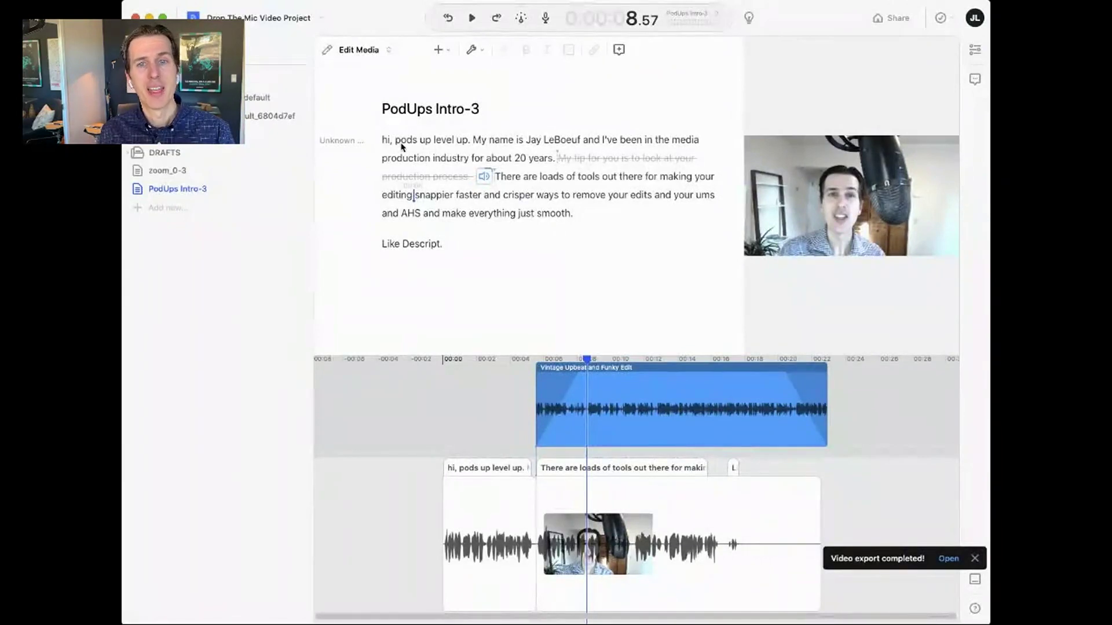
triple_click(439, 152)
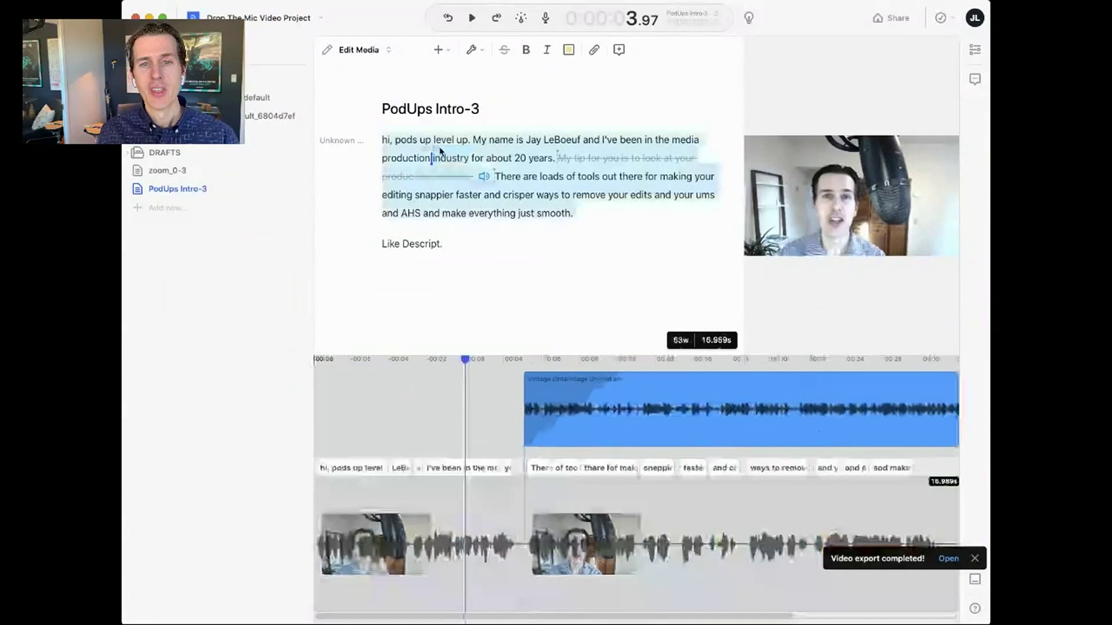
shift+click(453, 247)
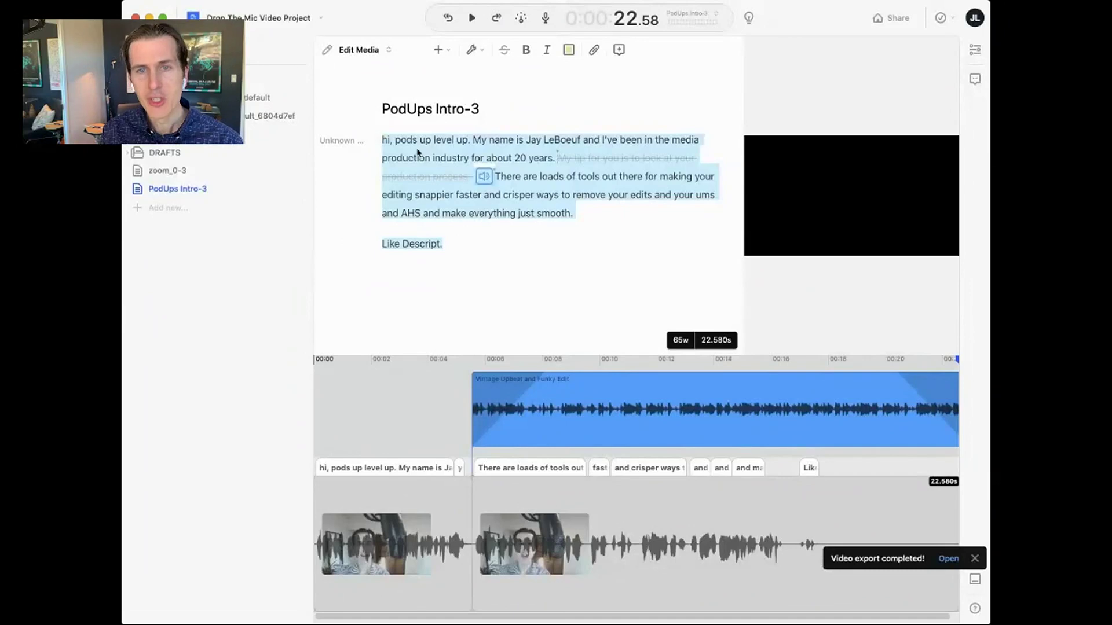
- Insert Fancy Captions over the selected script using the 'cap' command search
key(super+k)
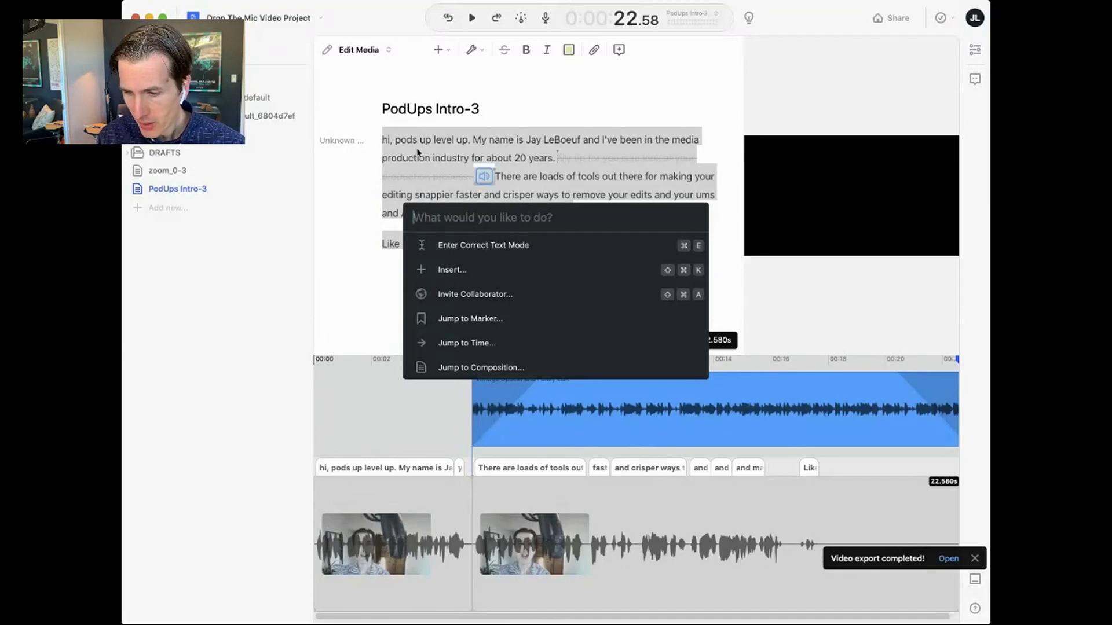
text(cap)
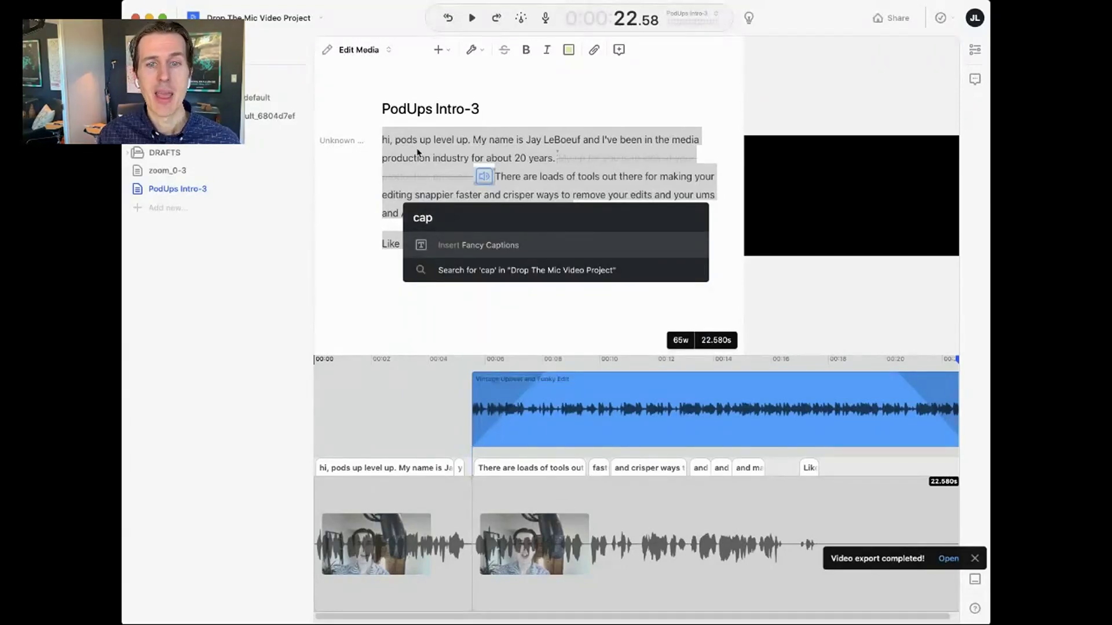
key(Return)
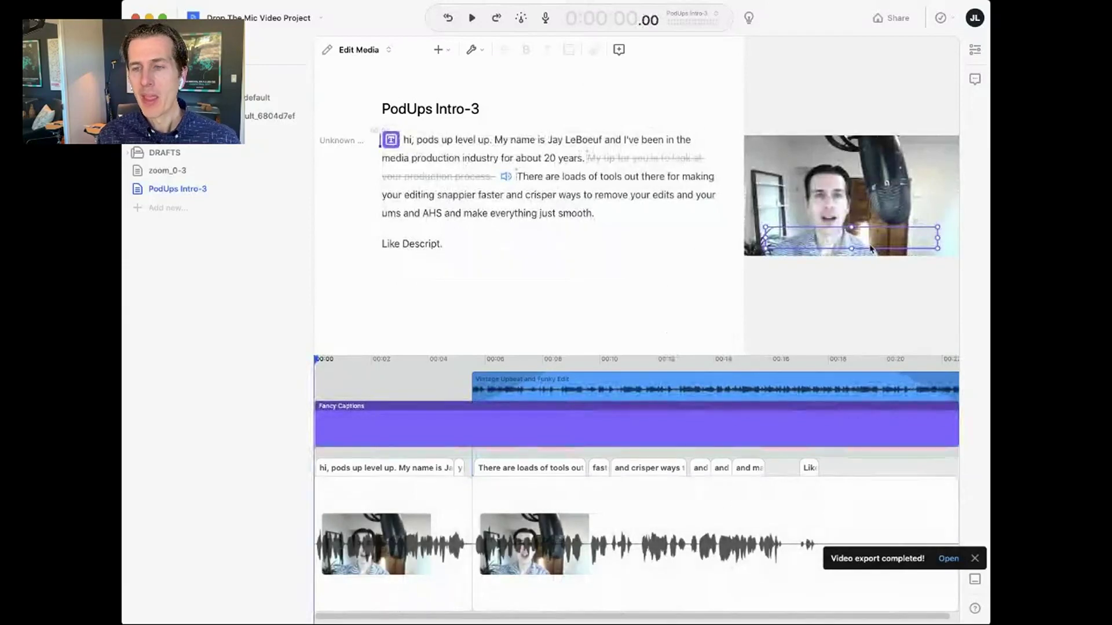
- Give the Fancy Captions a black background and raise them to 81% vertical position
click(975, 49)
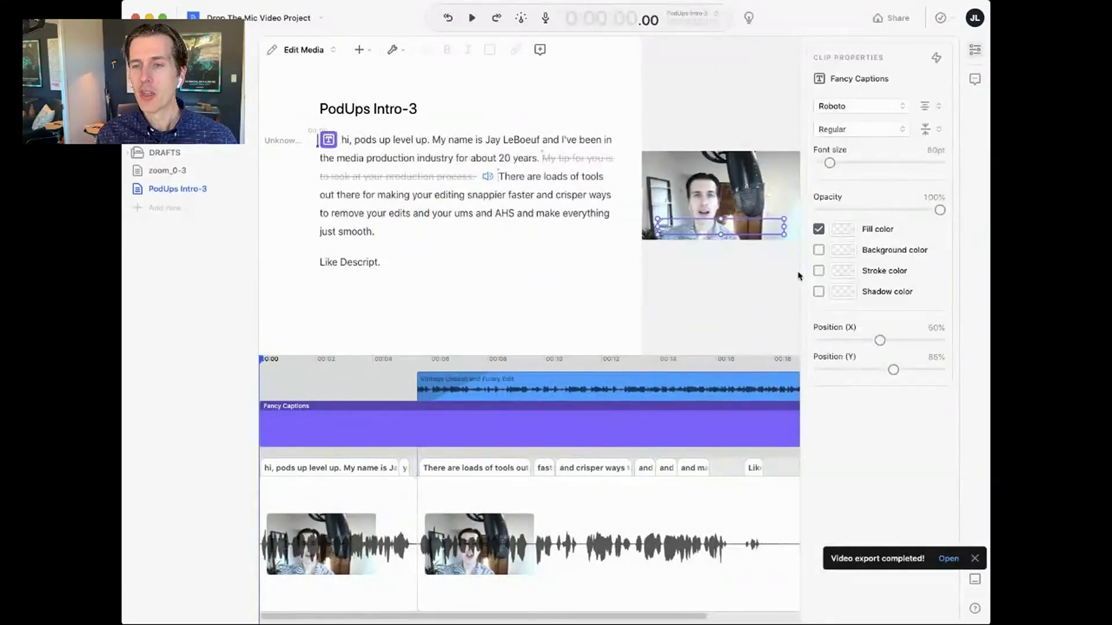
click(819, 251)
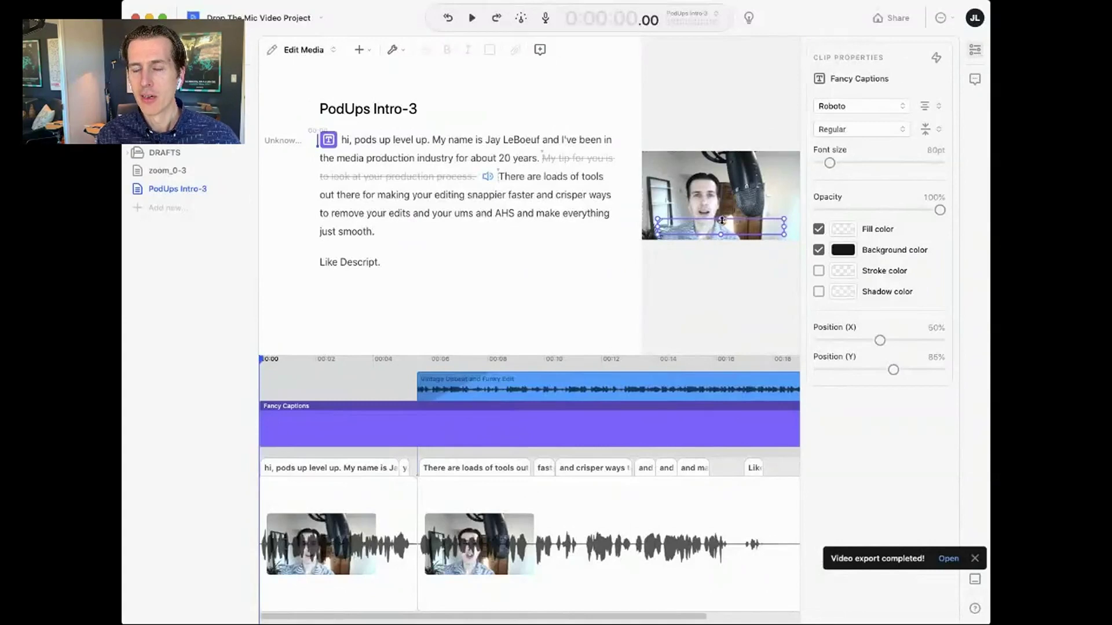
drag(722, 221, 722, 213)
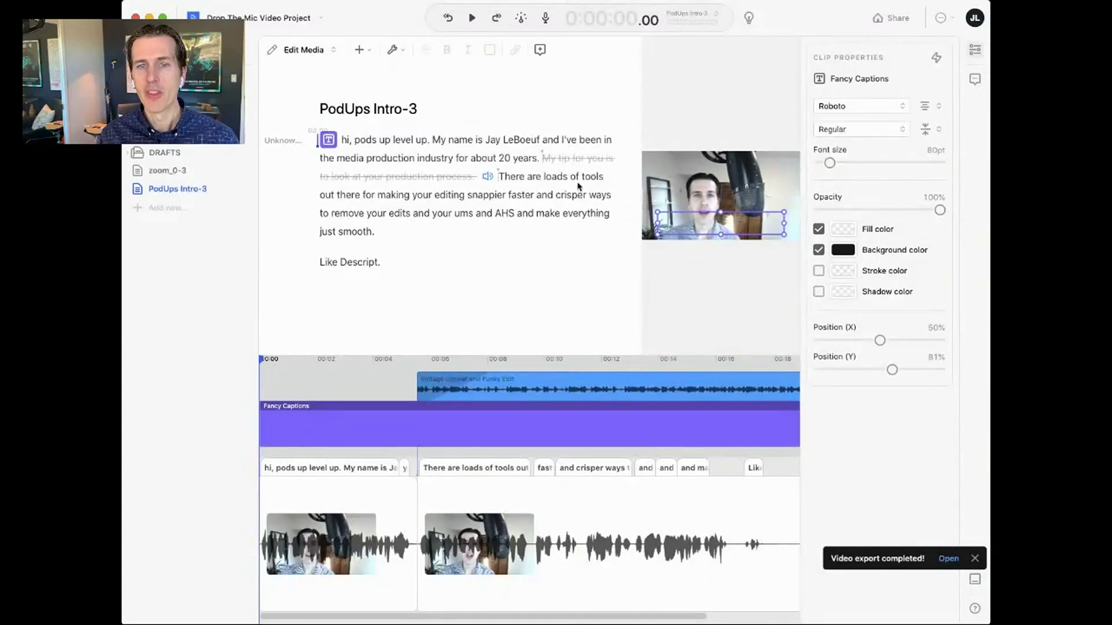
- Play back from 'pods' to check the captions, then return to the start
click(375, 142)
key(space)
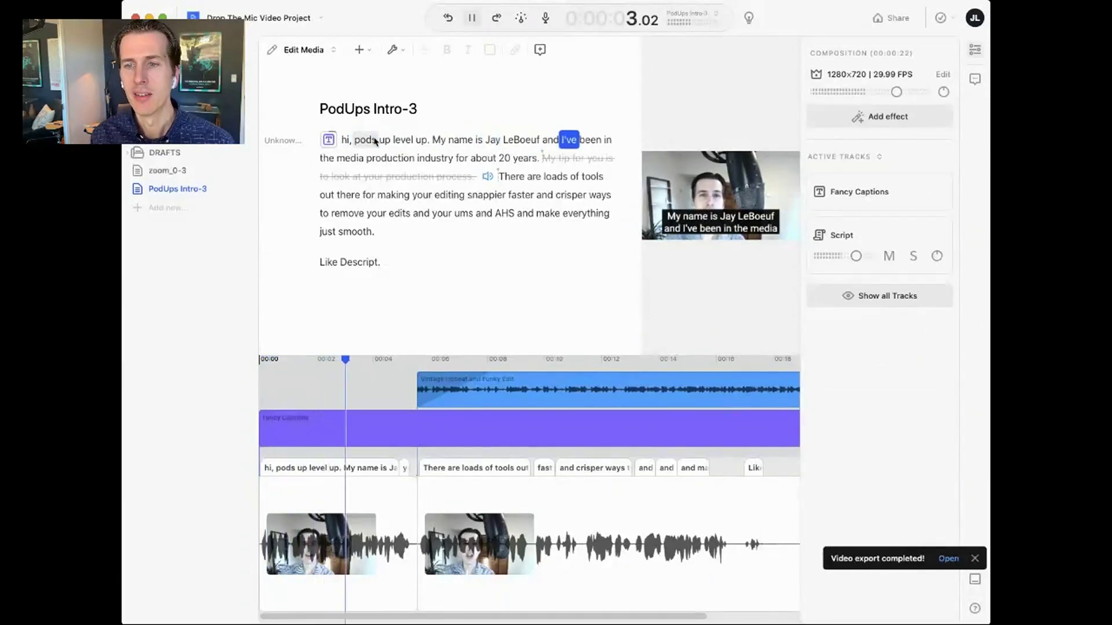
key(space)
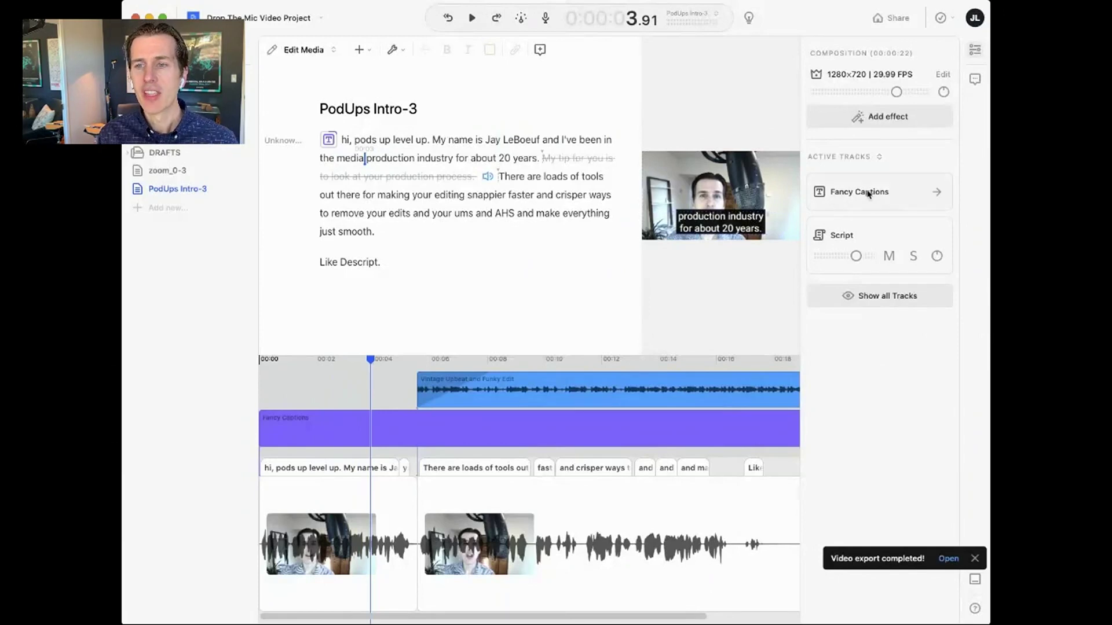
click(937, 193)
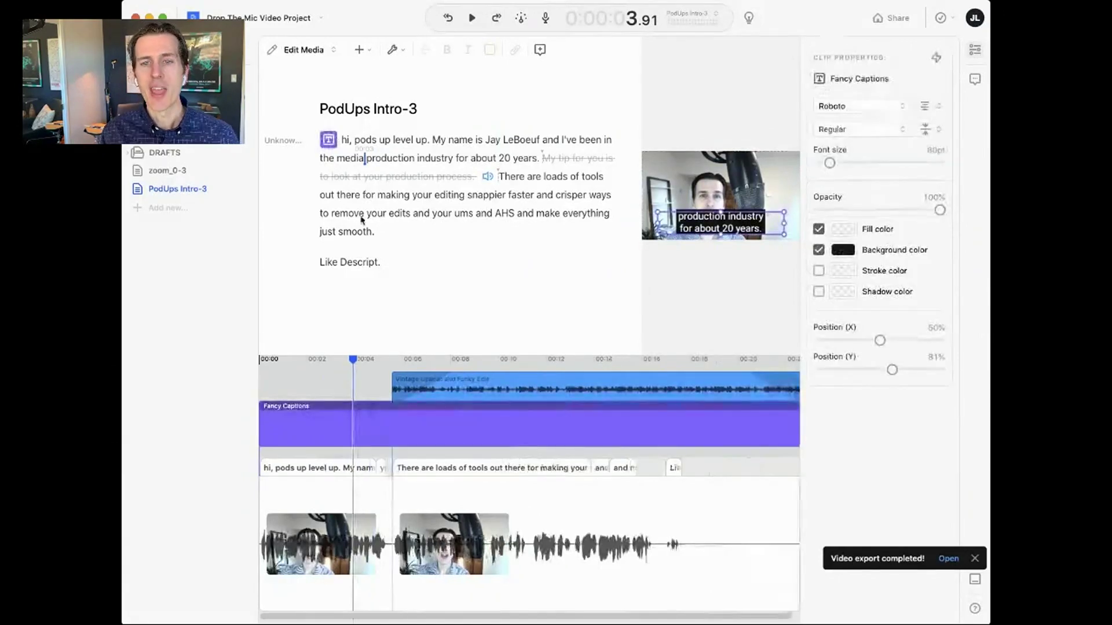
click(328, 140)
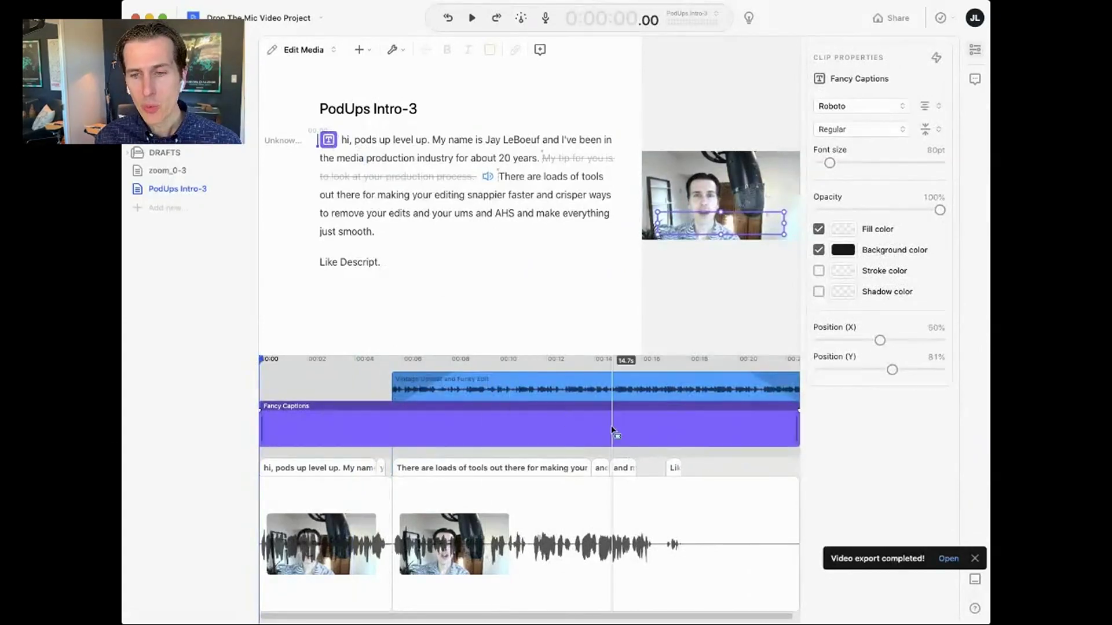
- Split the caption clip at about 5.8 s and delete its later part
right_click(398, 434)
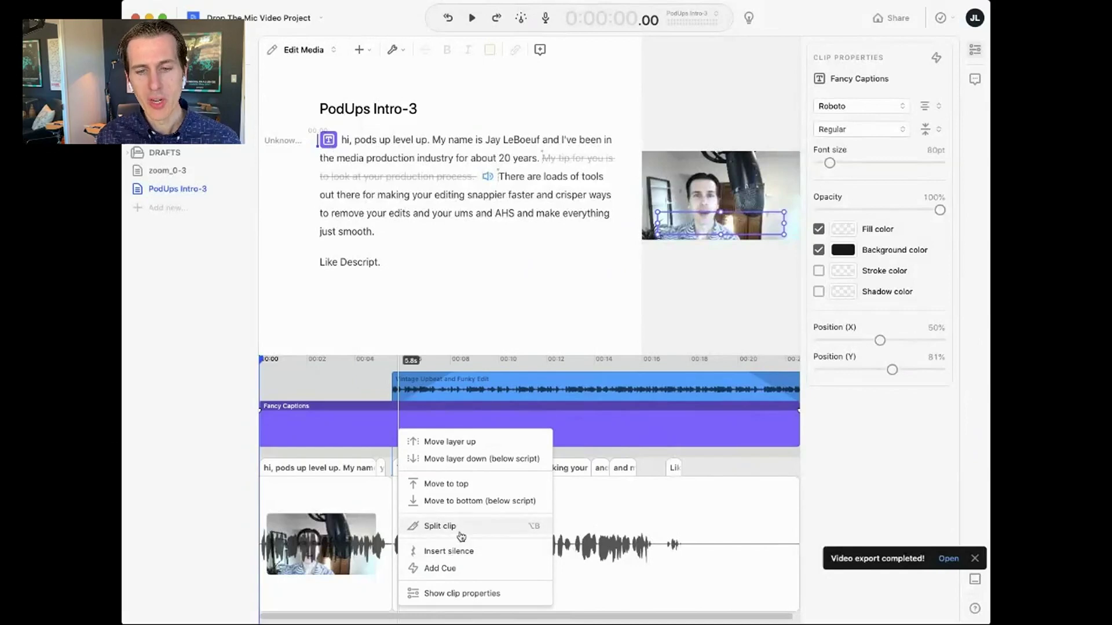
click(461, 526)
click(442, 436)
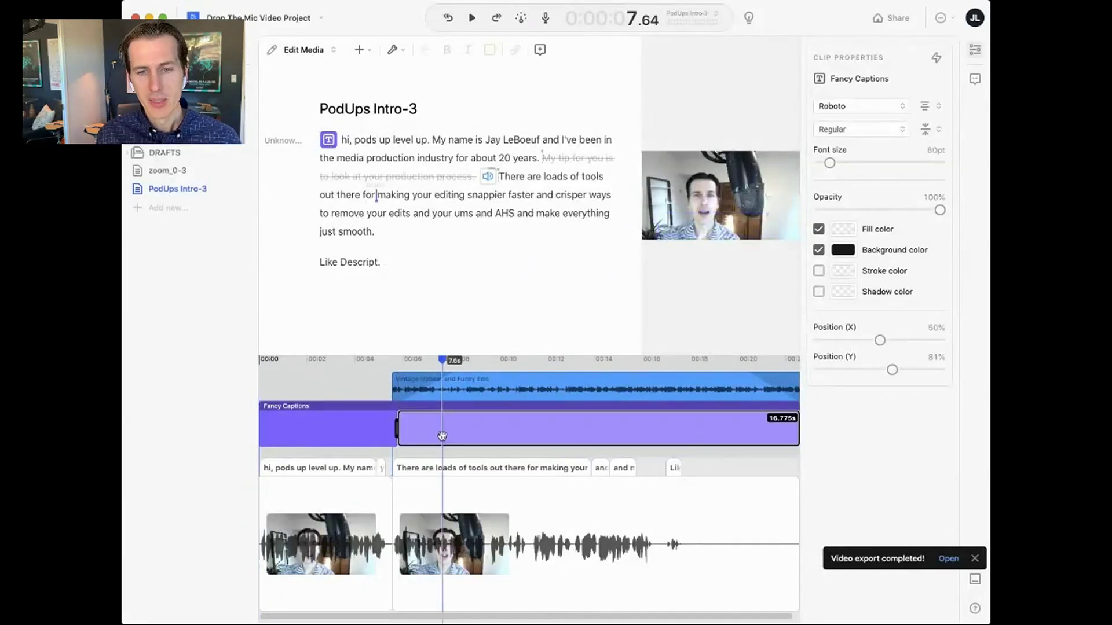
key(Delete)
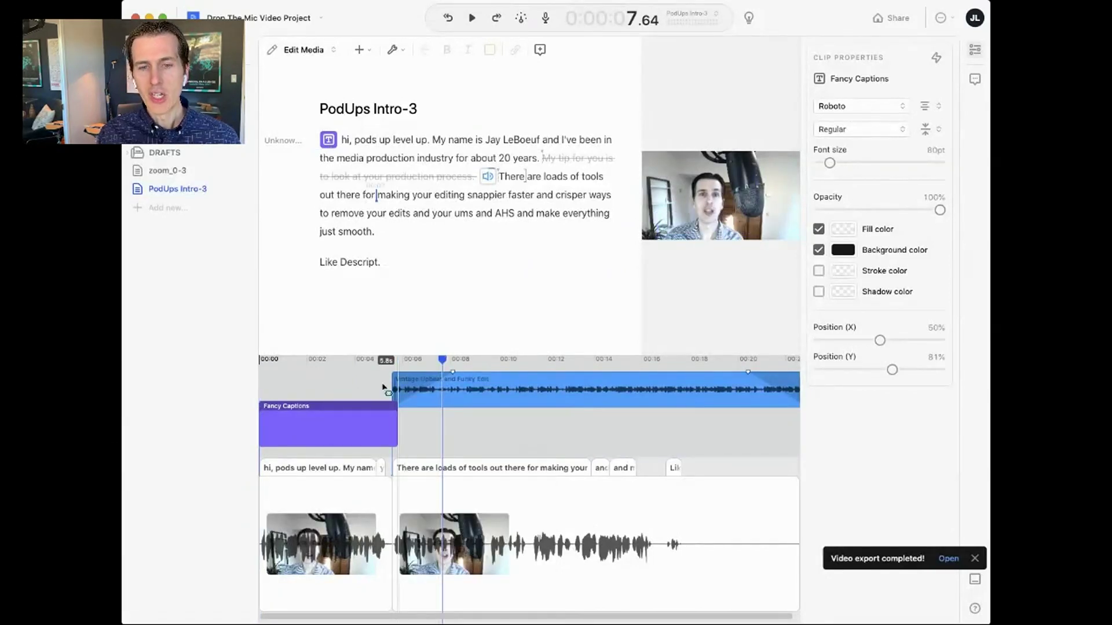
- Play from 3.9 s to check where the captions end, then place the caret in the script
click(354, 363)
key(space)
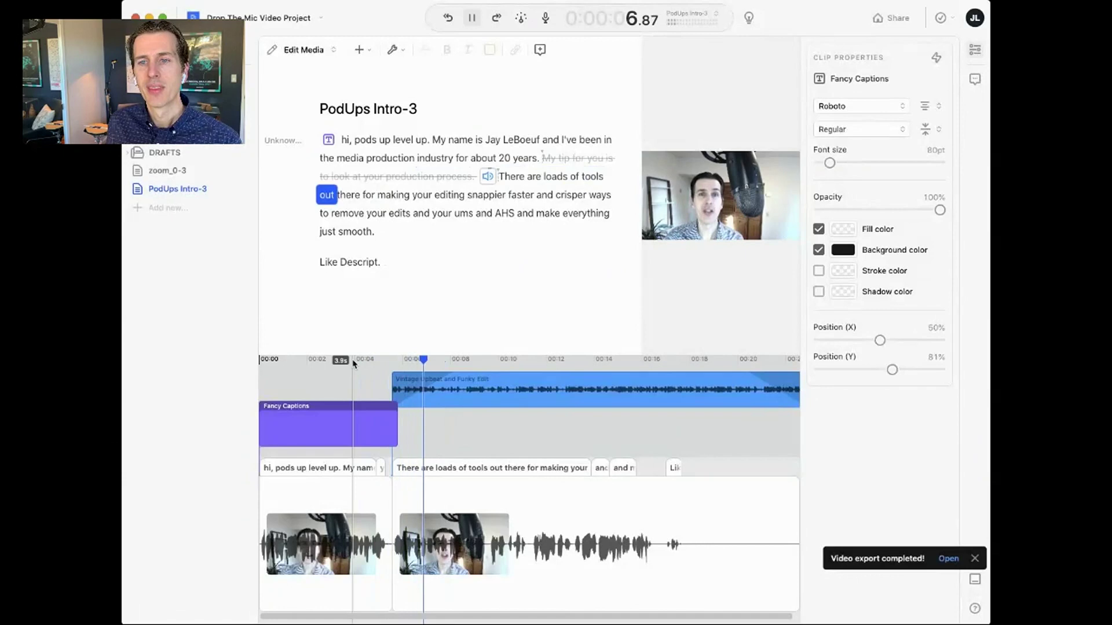
key(space)
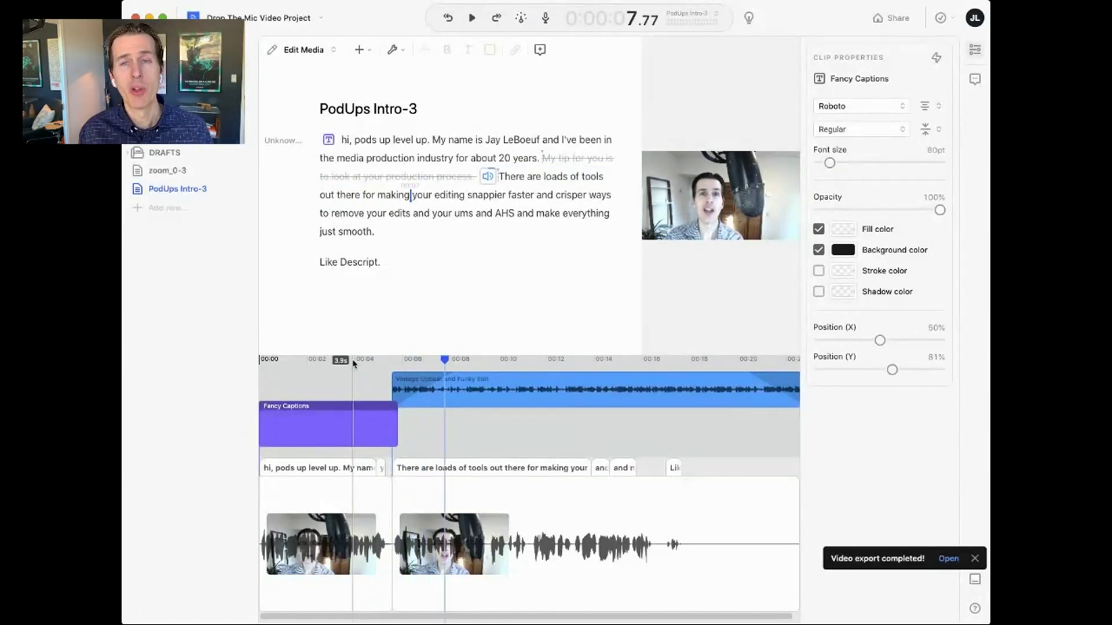
click(501, 141)
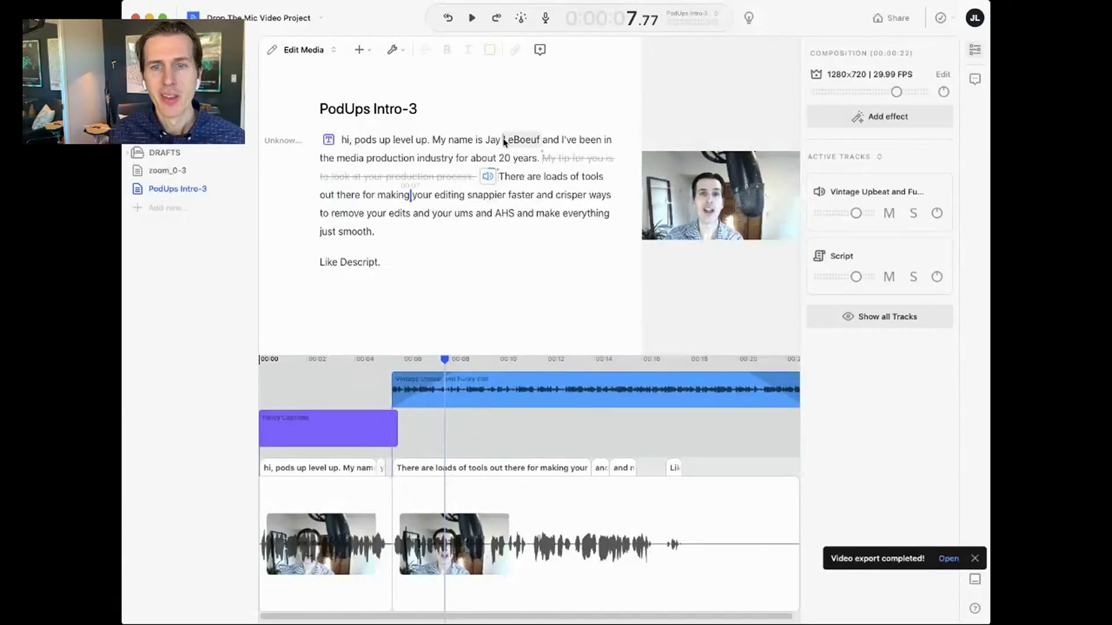
- Insert a 'Thanks!' title before 'Like Descript.' and deselect it to show the active tracks
click(487, 140)
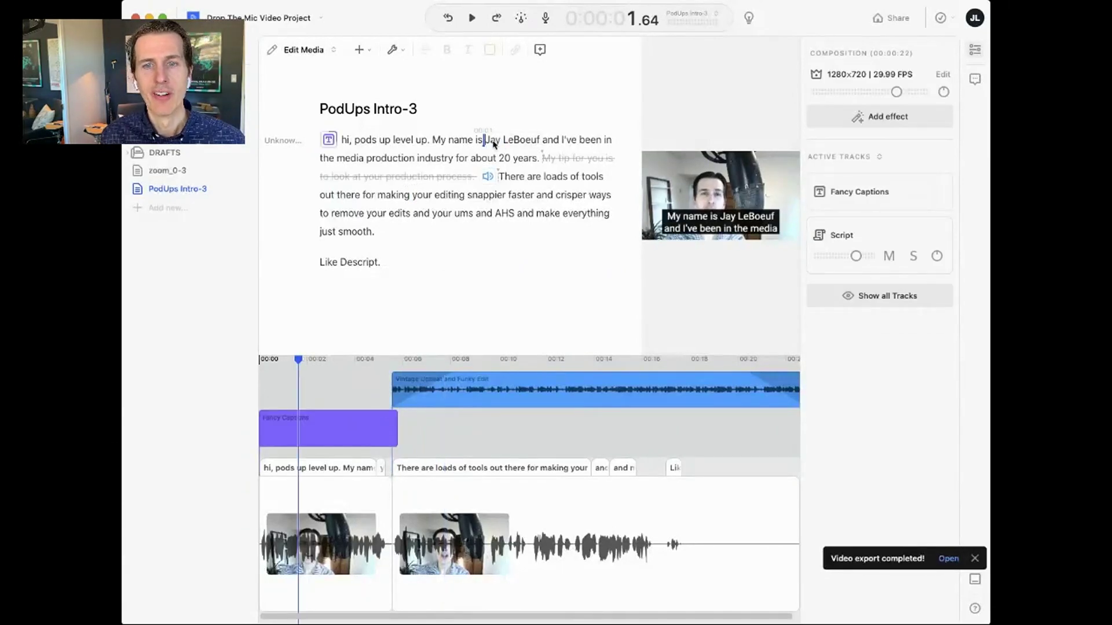
click(399, 236)
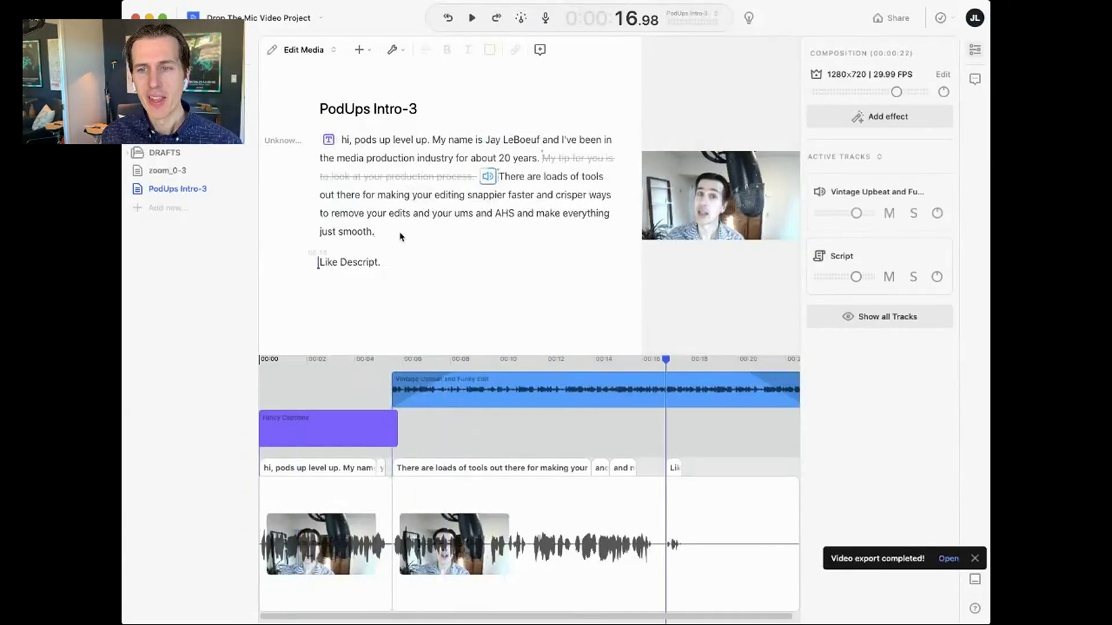
key(super+k)
text(title)
key(Return)
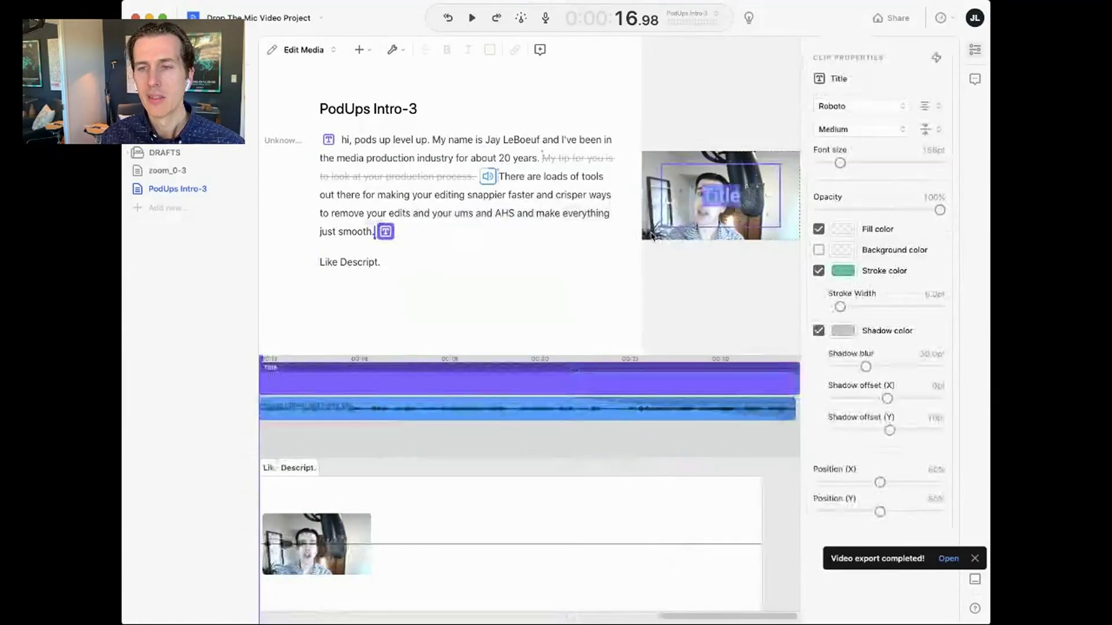
text(Thanks!)
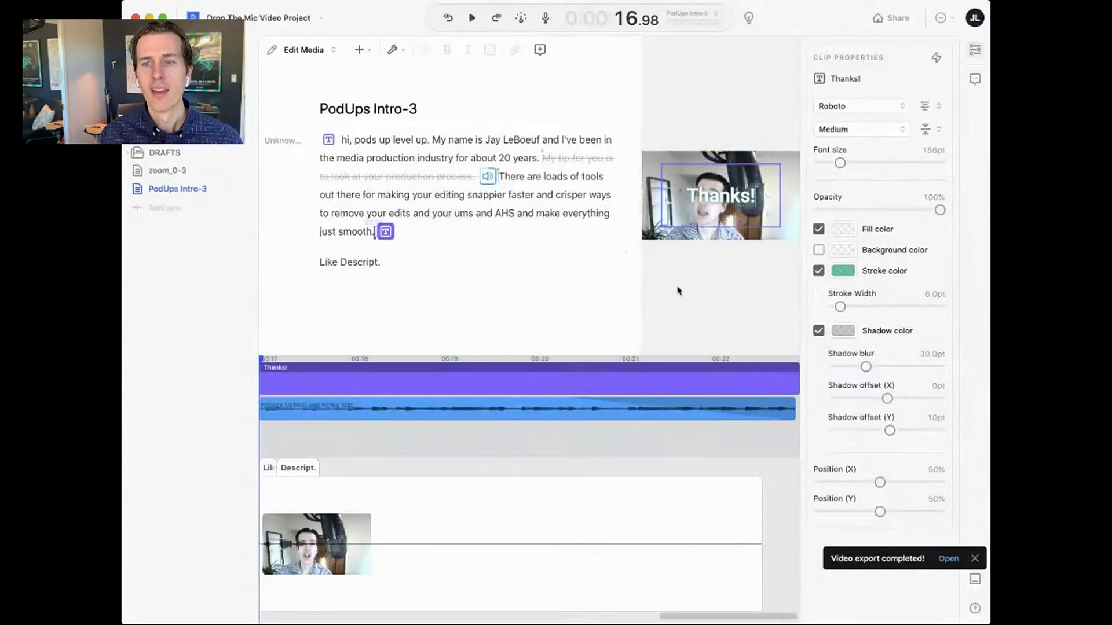
click(680, 291)
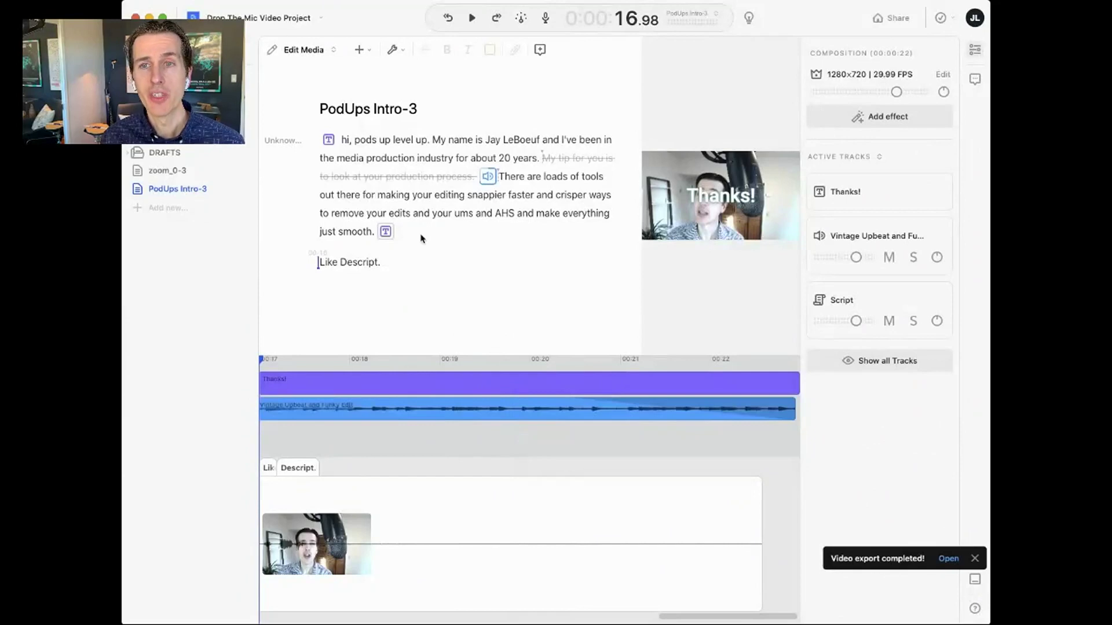
- Select the speaker's self-introduction starting at 'My' and drop the headshot image over it
click(499, 142)
click(439, 139)
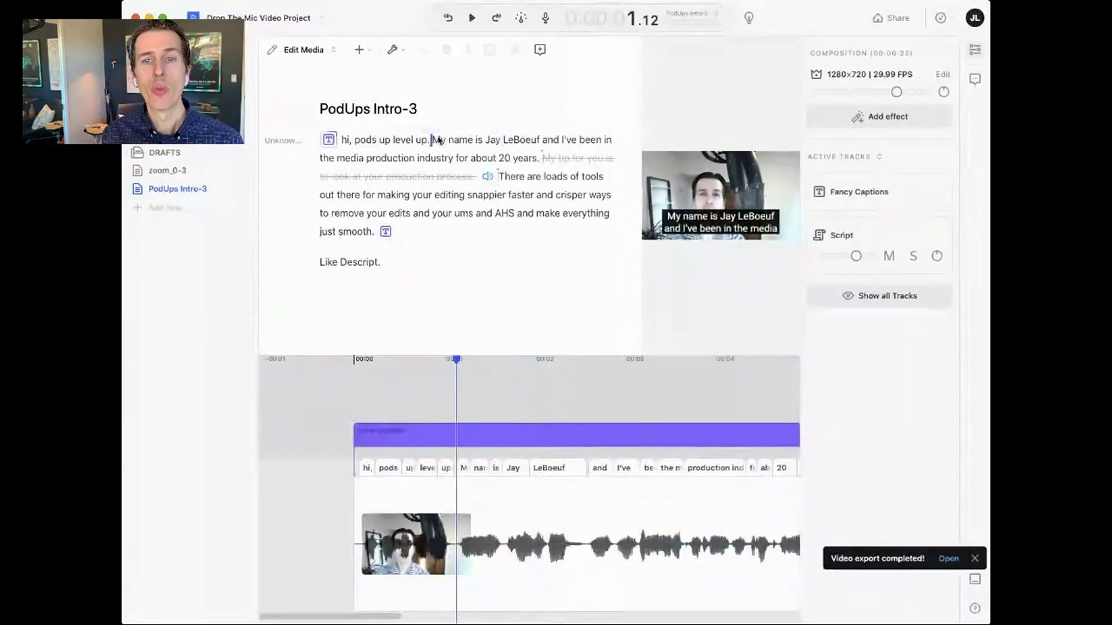
click(487, 141)
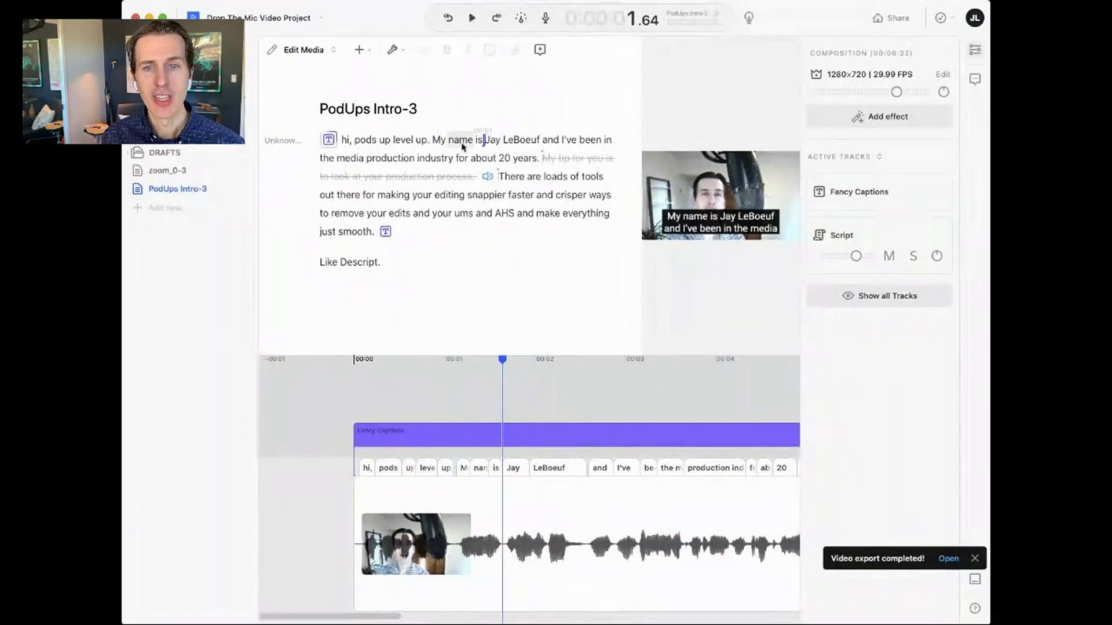
double_click(439, 141)
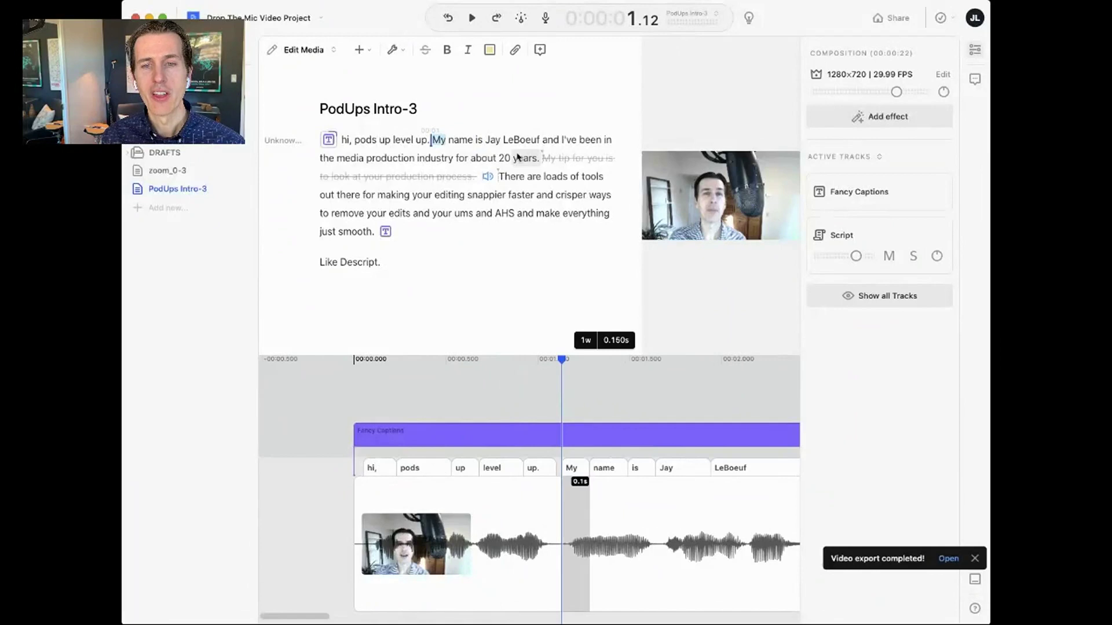
shift+click(541, 143)
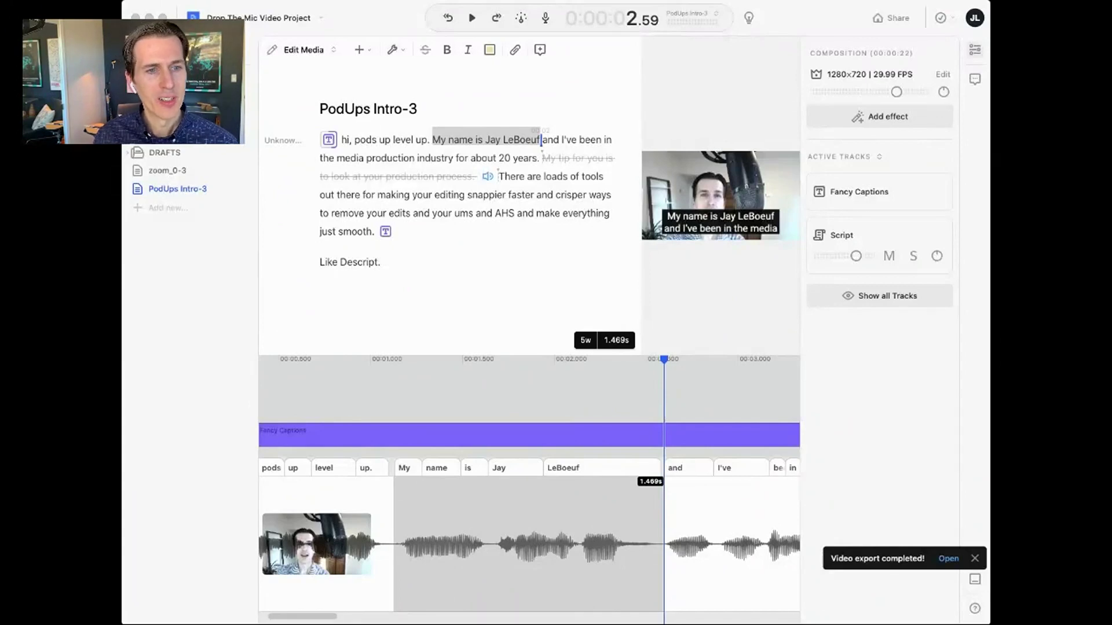
drag(186, 188, 451, 139)
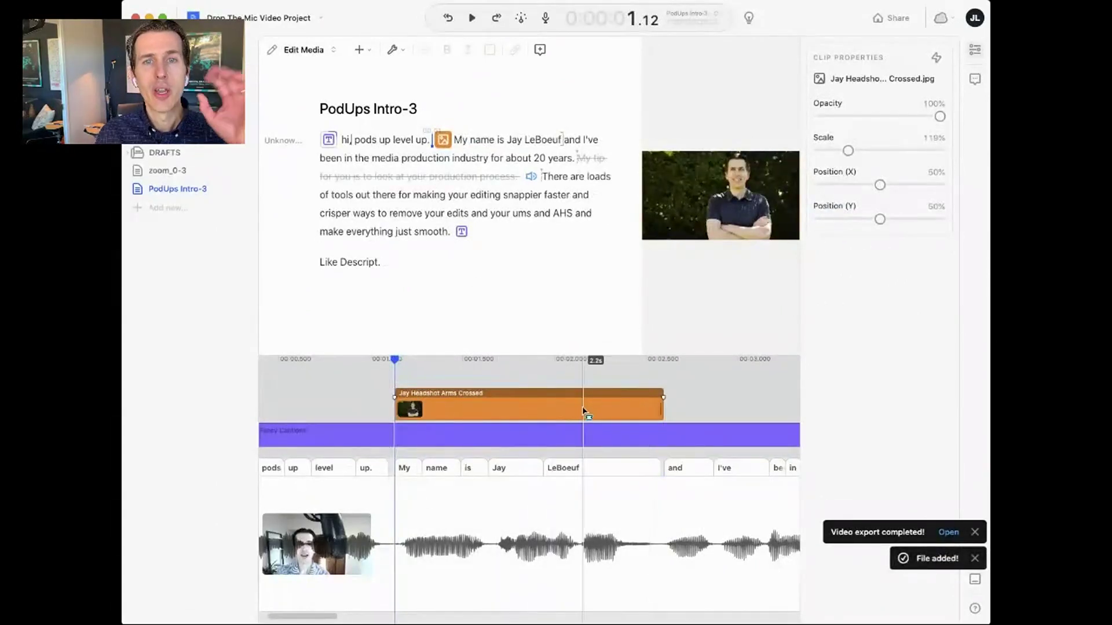
- Play the intro to preview the headshot overlay
click(402, 141)
key(space)
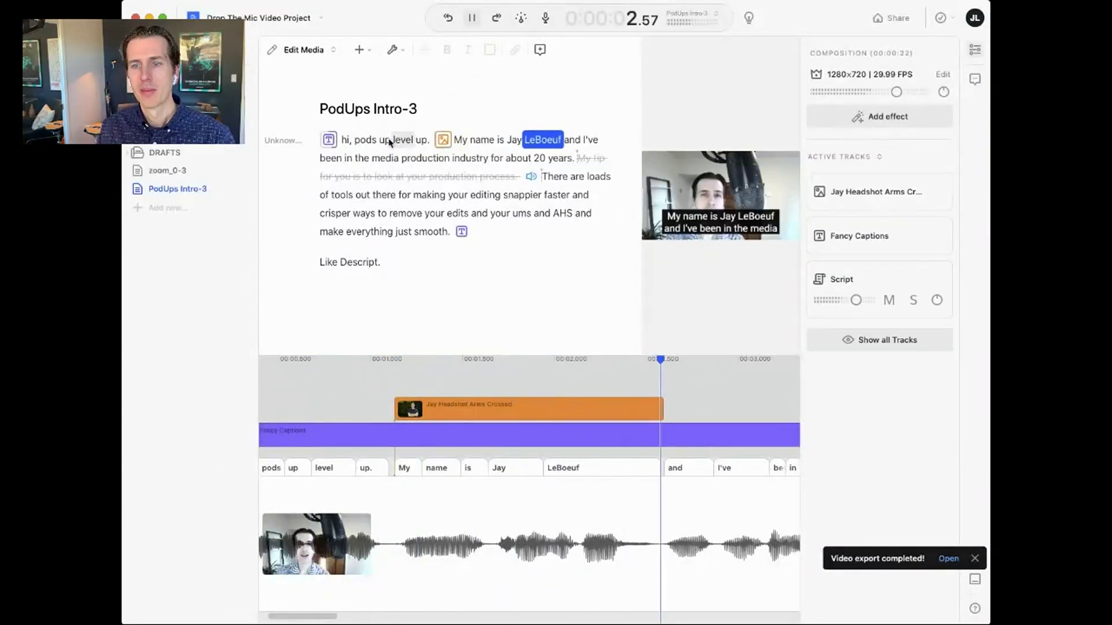
key(space)
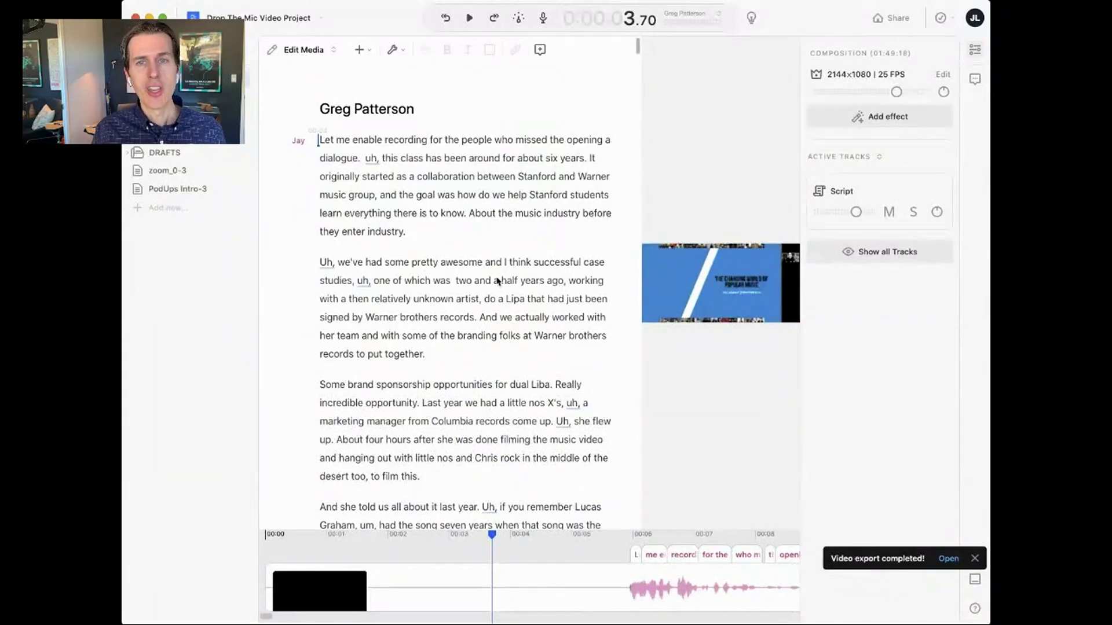
- Scroll the lecture to around 1h 11m and put the caret before 'And so in West Sacramento'
scroll(497, 282, down, 5)
scroll(497, 283, up, 6)
scroll(497, 282, down, 15)
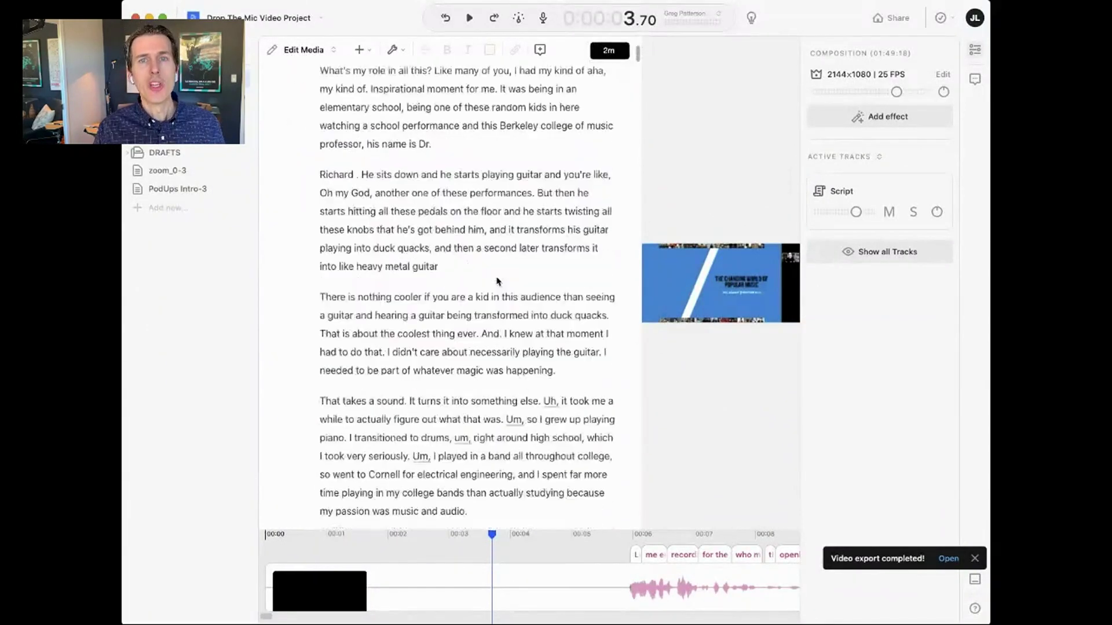
scroll(497, 282, down, 20)
scroll(497, 282, down, 20)
scroll(497, 282, down, 5)
scroll(564, 132, up, 2)
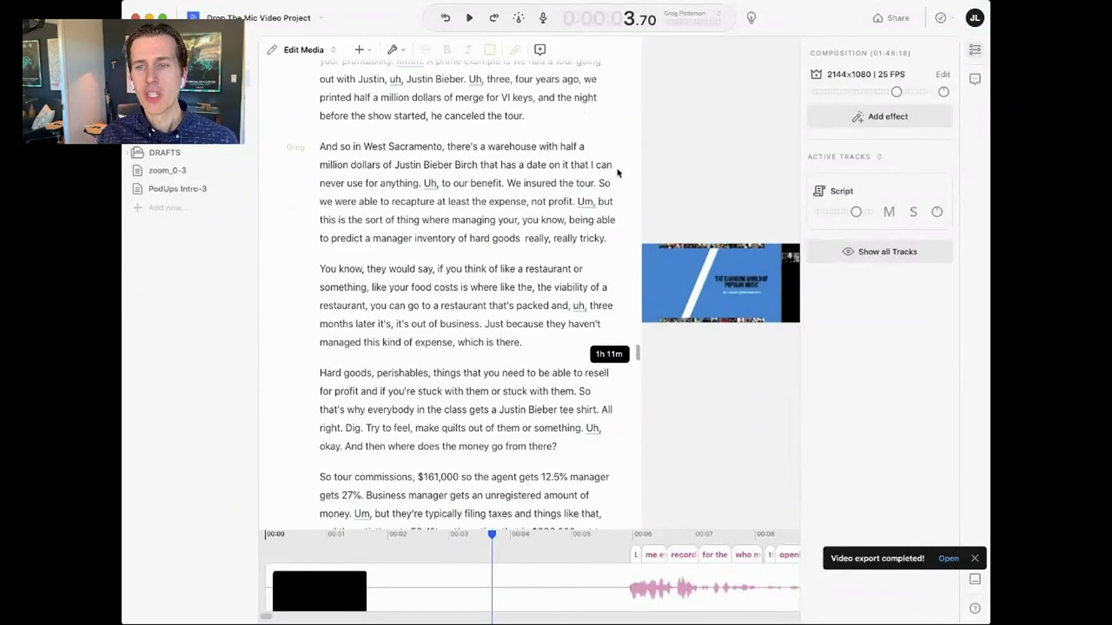
click(528, 201)
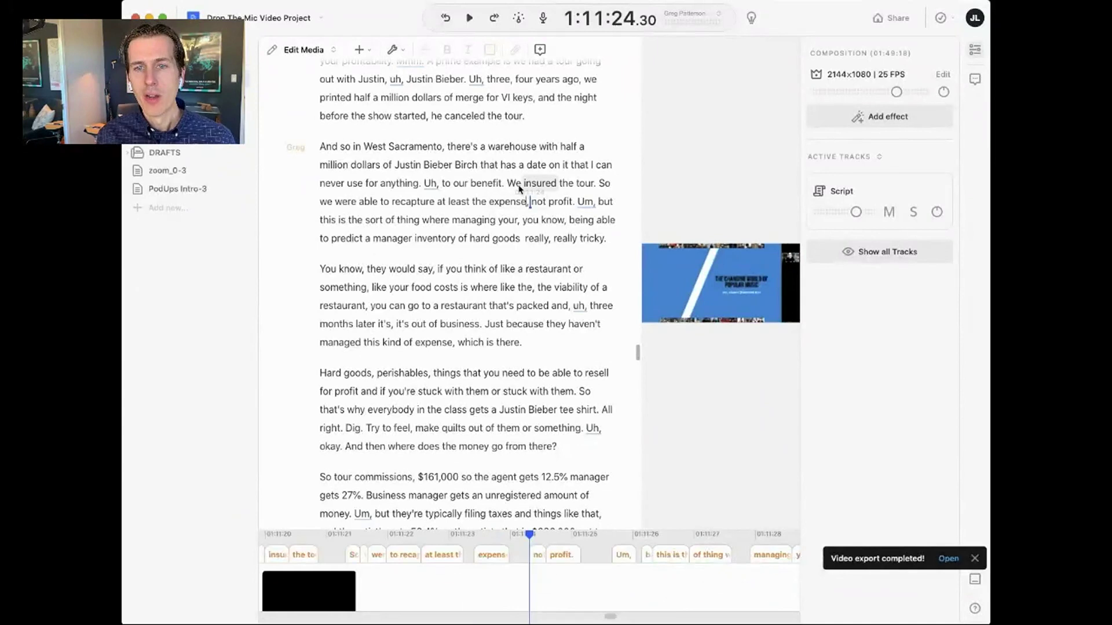
click(505, 183)
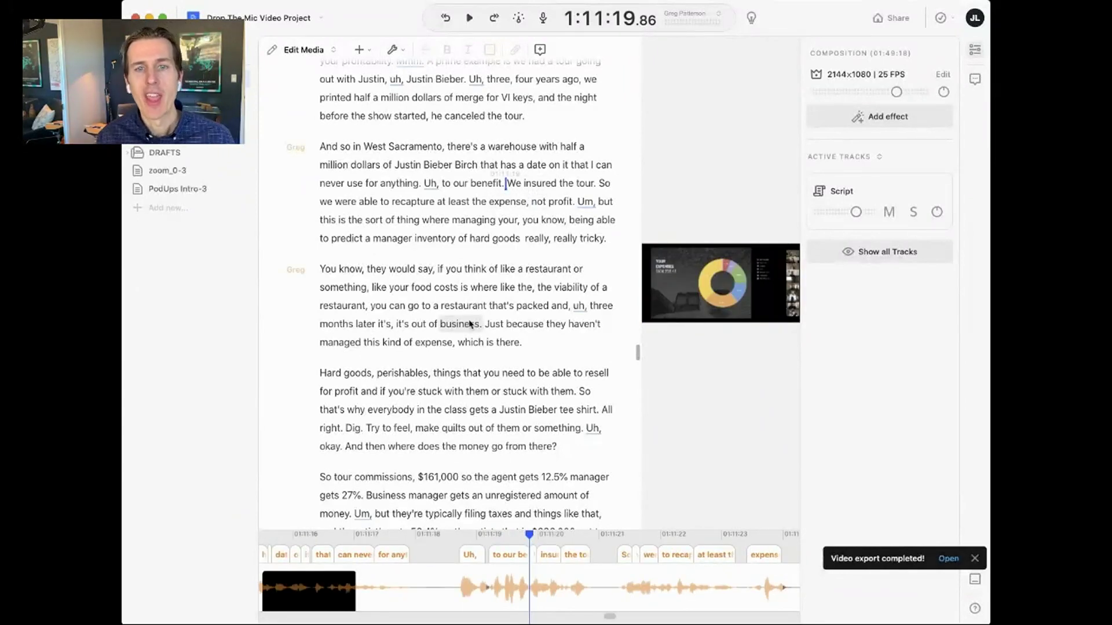
click(547, 117)
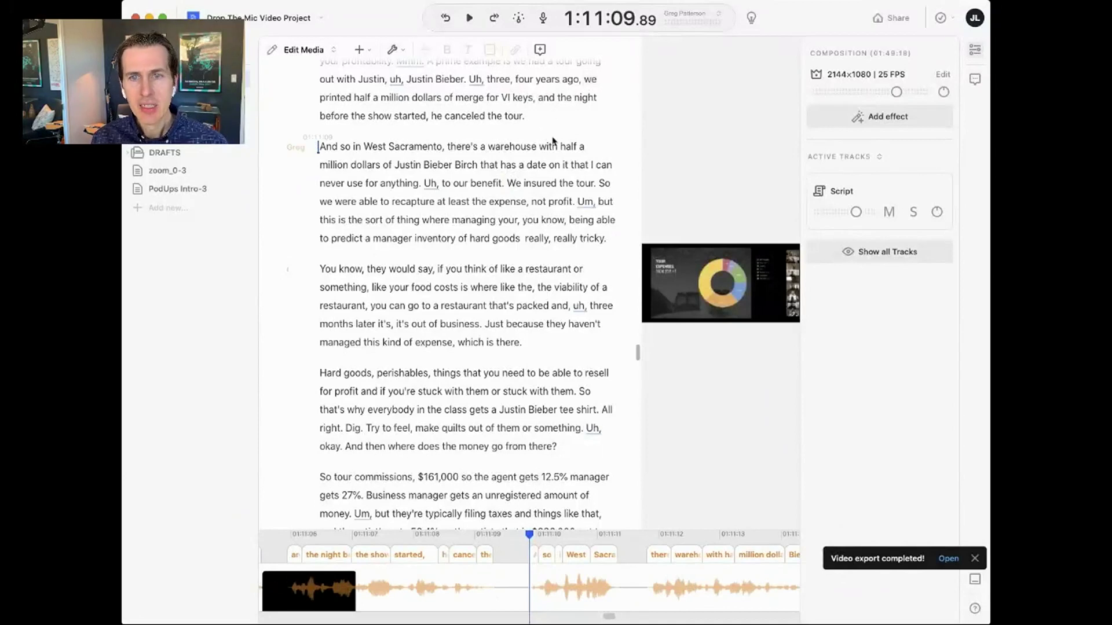
- Add a chapter marker titled 'Live Music' with the artist's name at the caret
key(m)
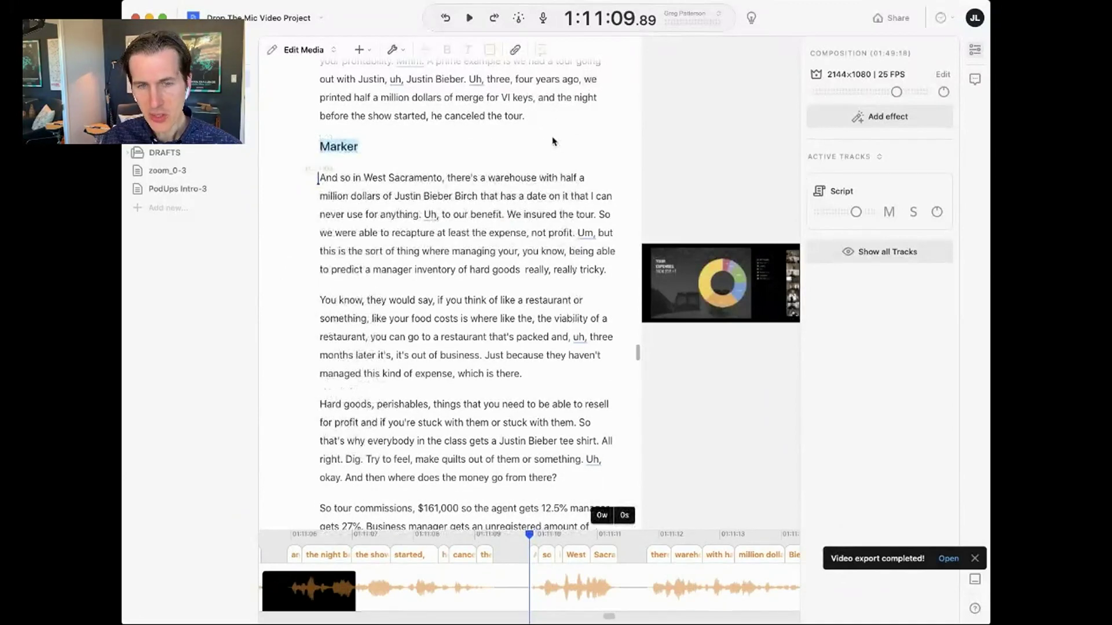
text(Live Music - )
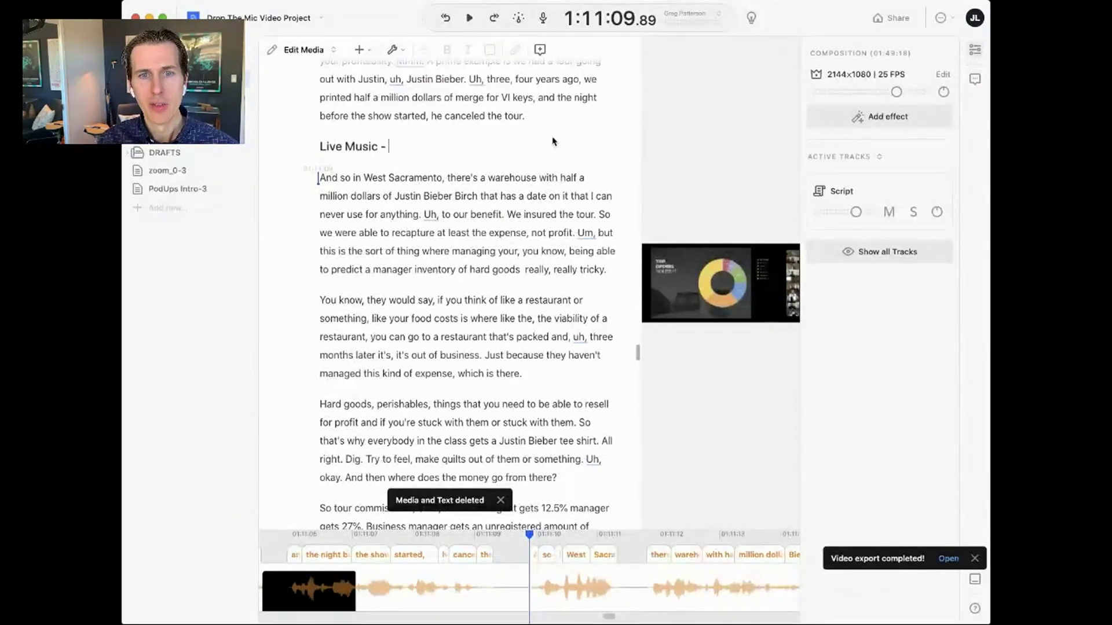
text(with Jus)
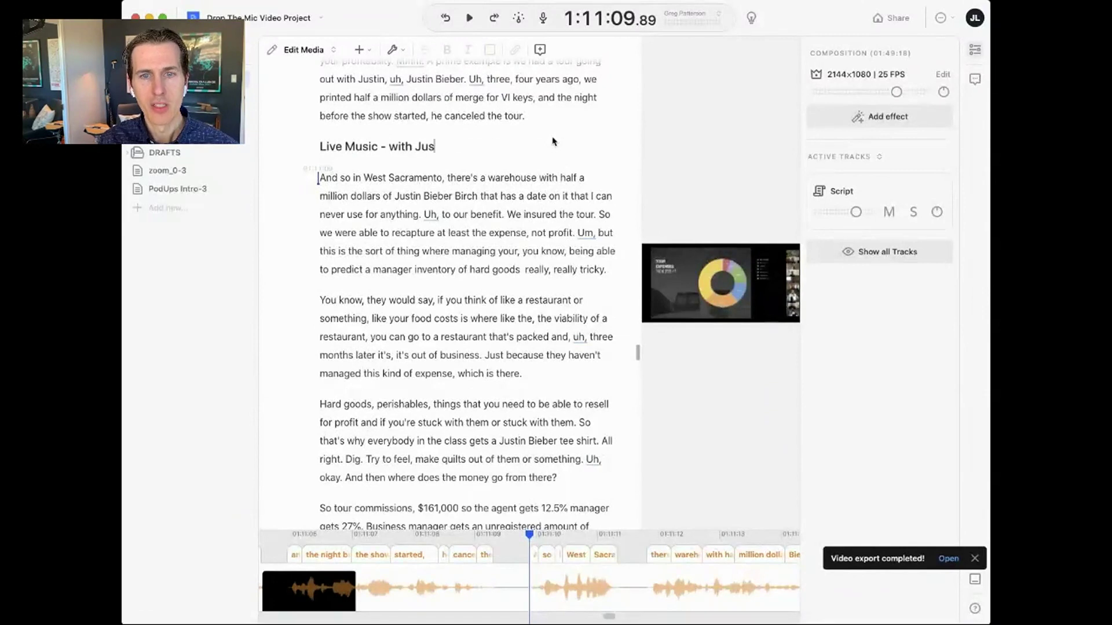
text(tin Bieber)
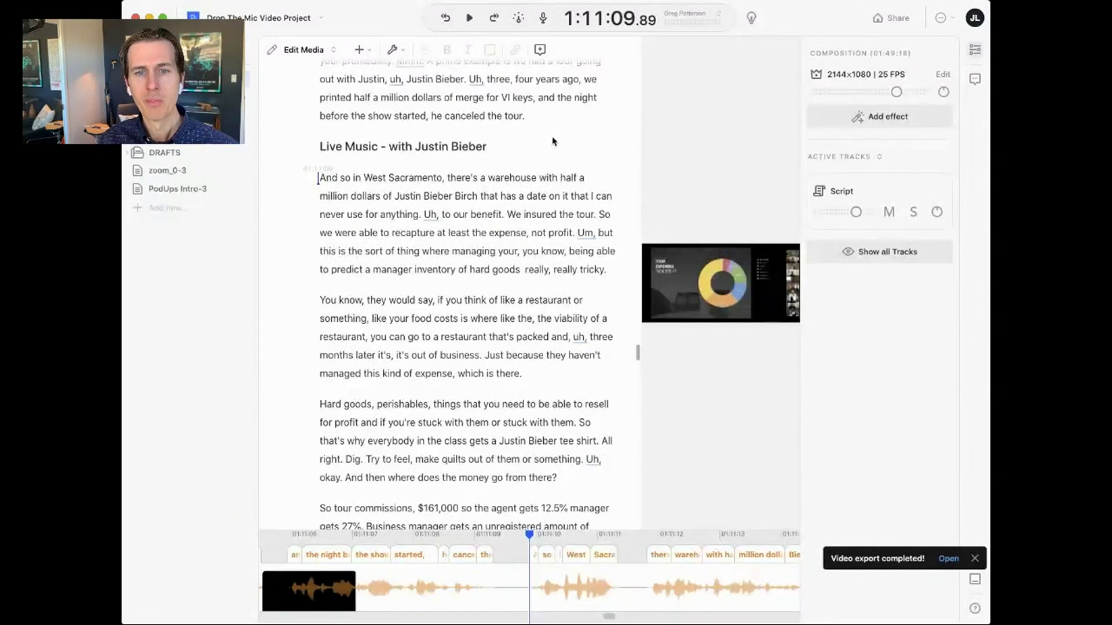
right_click(429, 218)
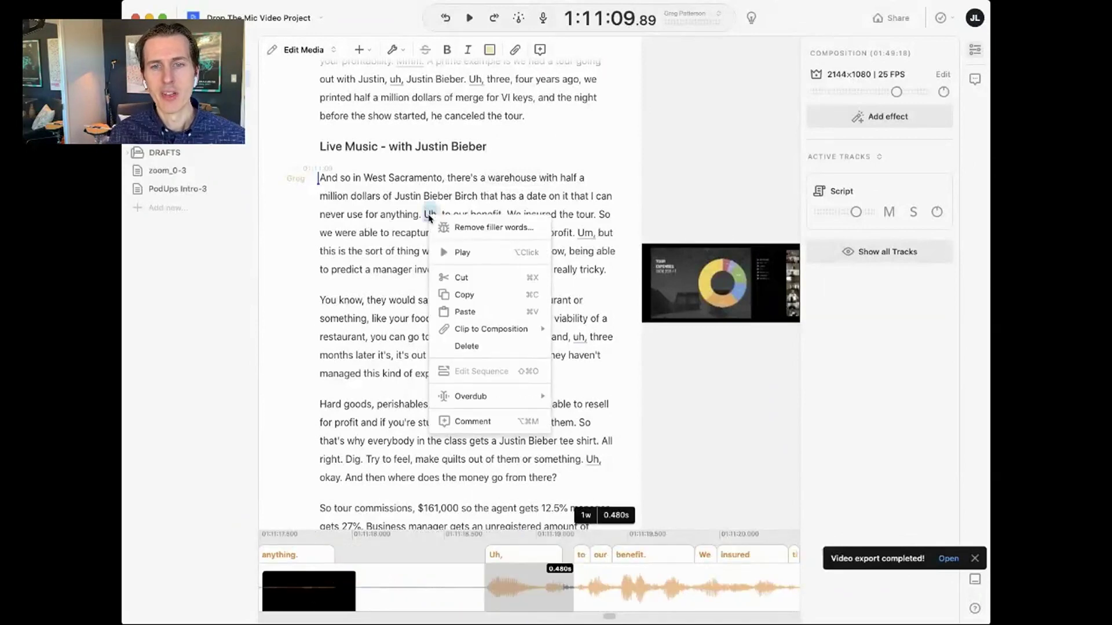
click(377, 223)
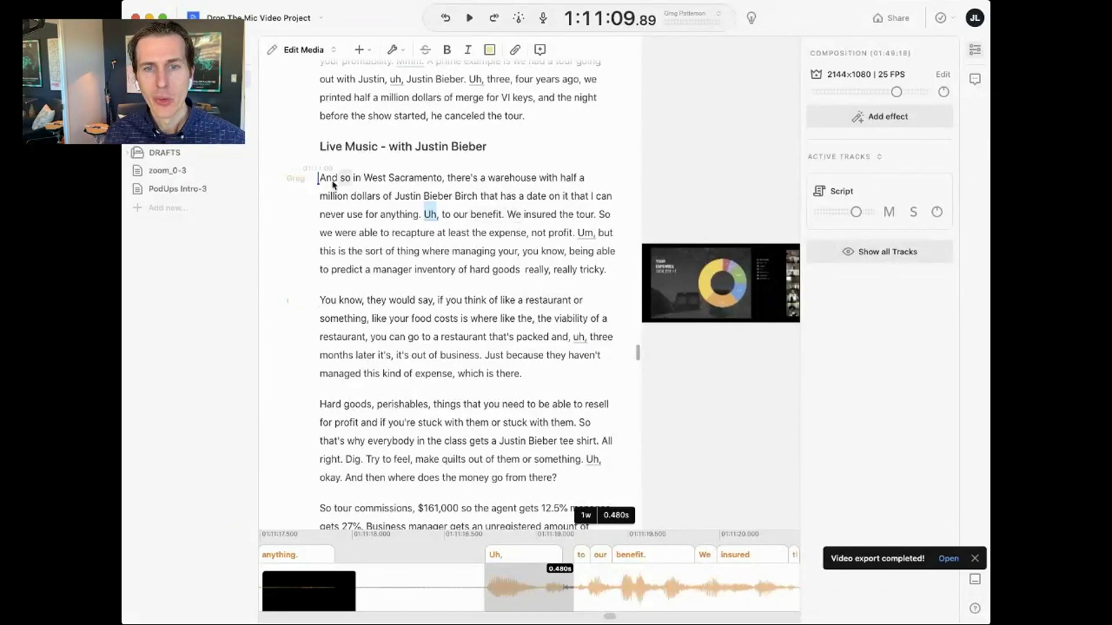
- Select the West Sacramento paragraph and hide the Track Inspector
click(328, 179)
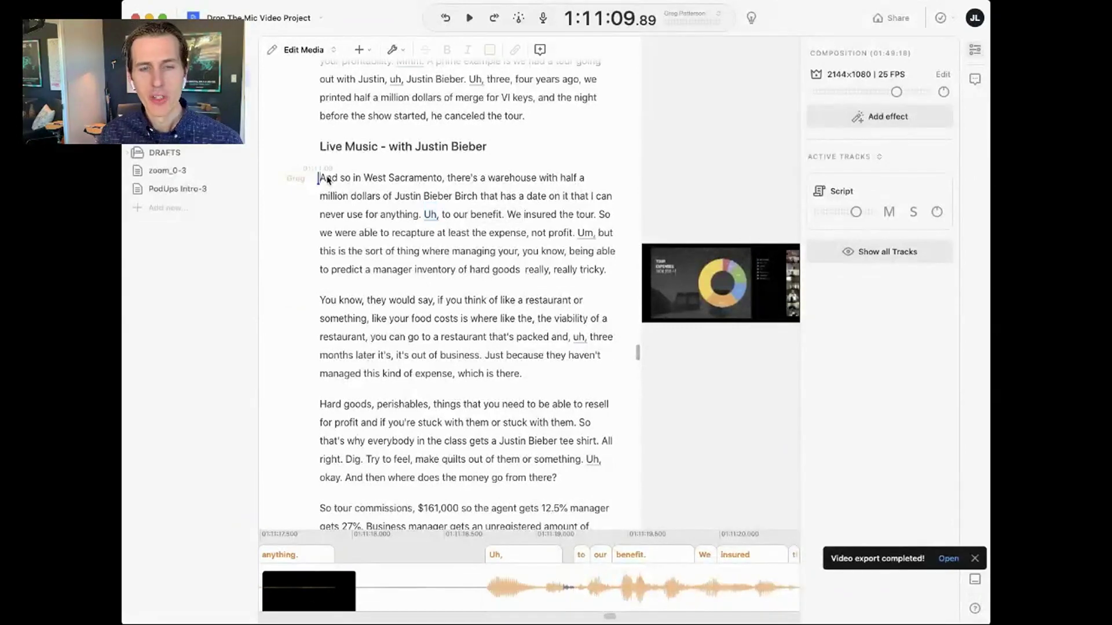
shift+click(610, 272)
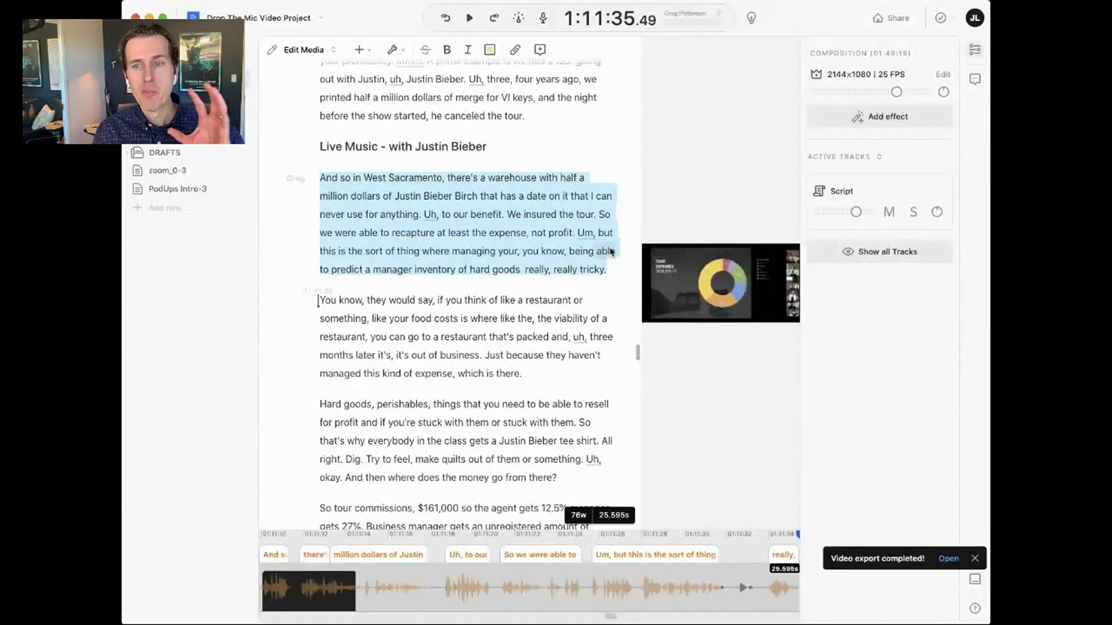
click(974, 50)
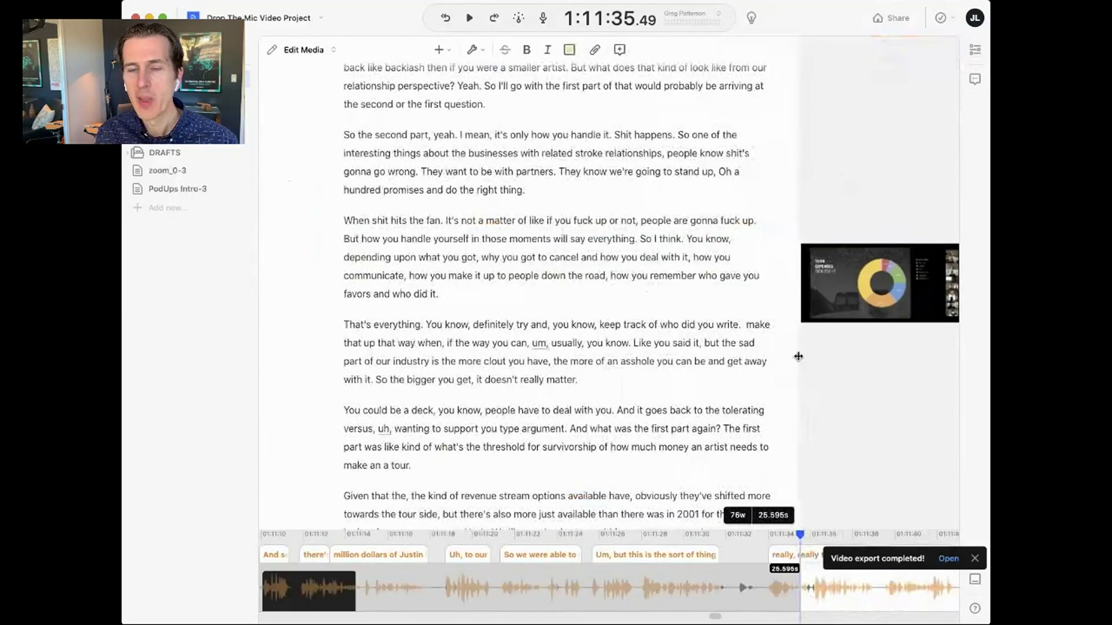
- Widen the video preview by shifting the transcript divider left, then scroll the lecture transcript
drag(798, 356, 668, 357)
scroll(495, 209, down, 10)
scroll(496, 208, up, 7)
scroll(495, 212, down, 10)
scroll(495, 211, down, 1)
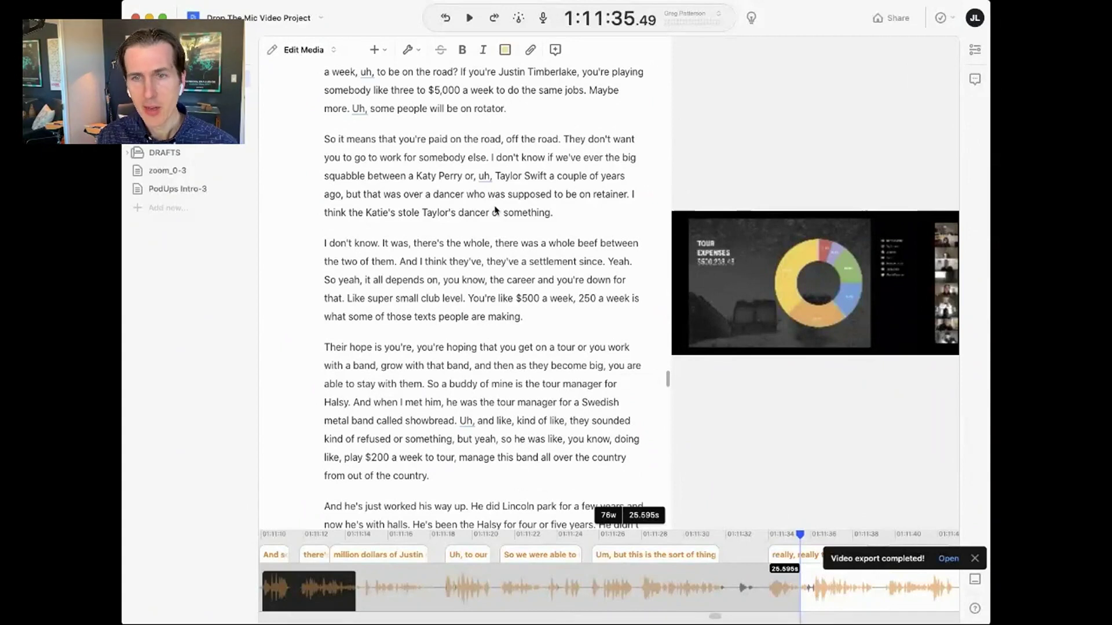
- Search 'just' and jump back to the Live Music chapter marker
key(super+k)
text(just)
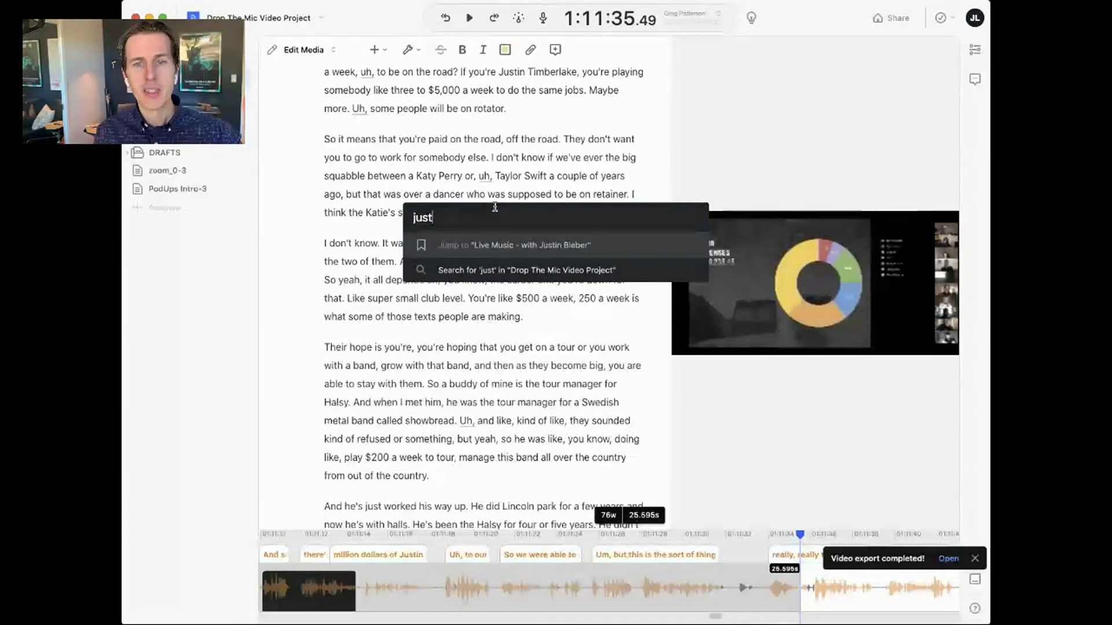
key(Return)
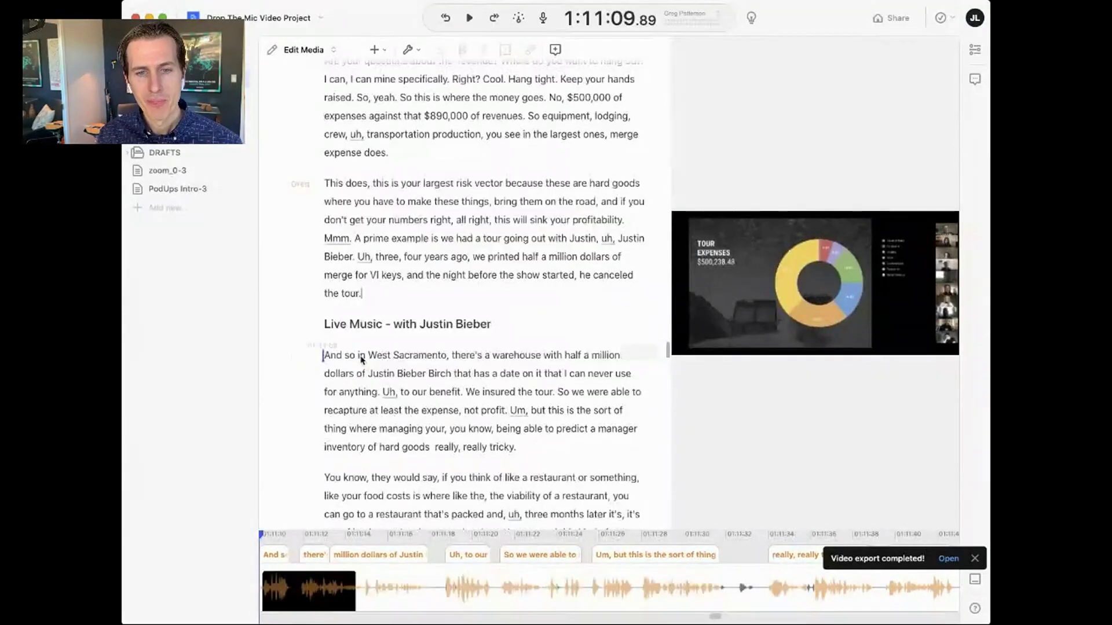
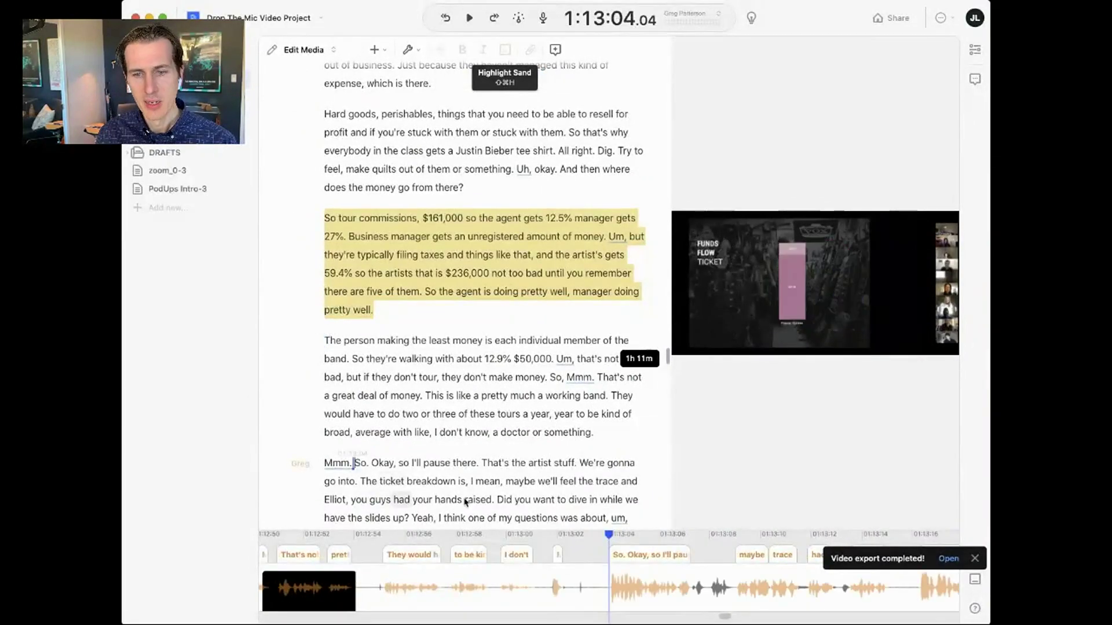
- Highlight the 'So. Okay, so I'll pause there…hands raised' passage in Sand
shift+click(494, 500)
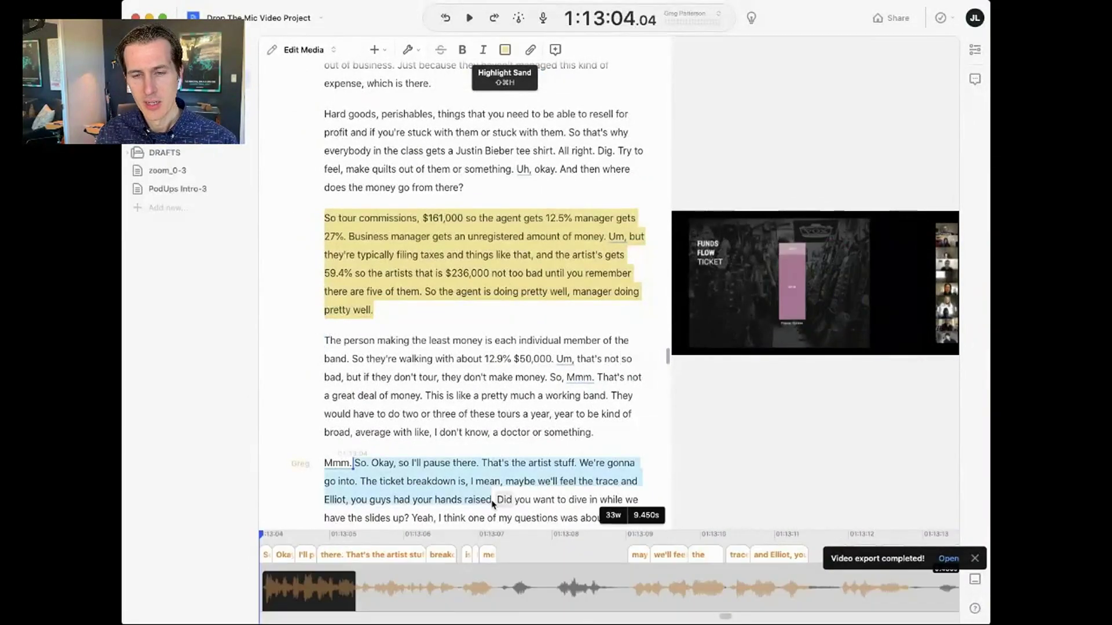
click(508, 56)
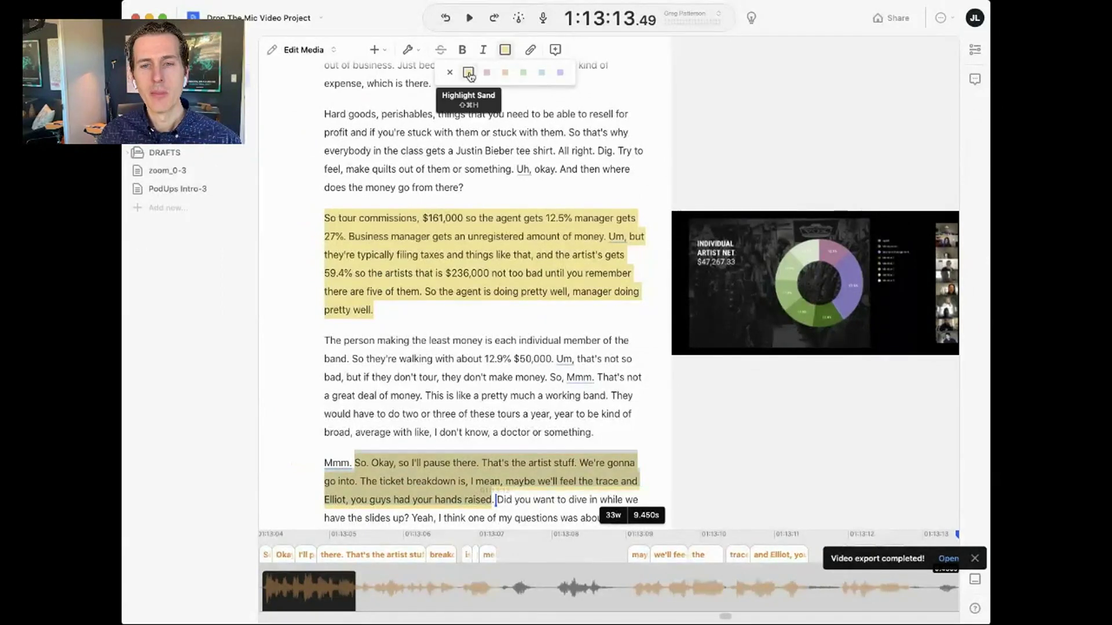
click(455, 359)
- Copy all three Sand-highlighted passages to the clipboard
scroll(442, 325, up, 5)
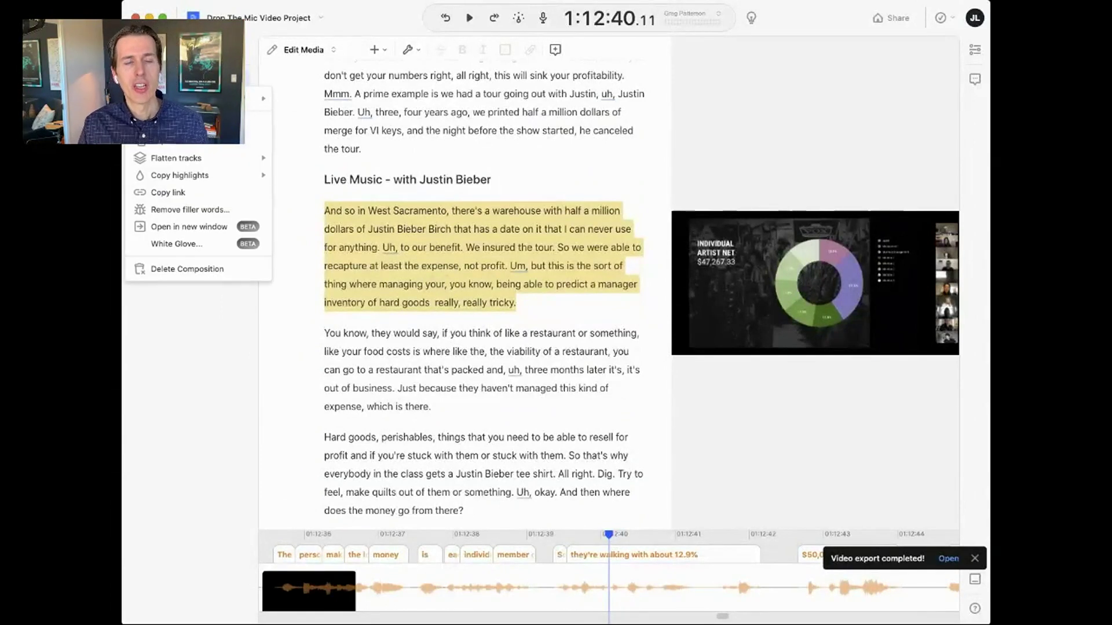
mouse_move(226, 175)
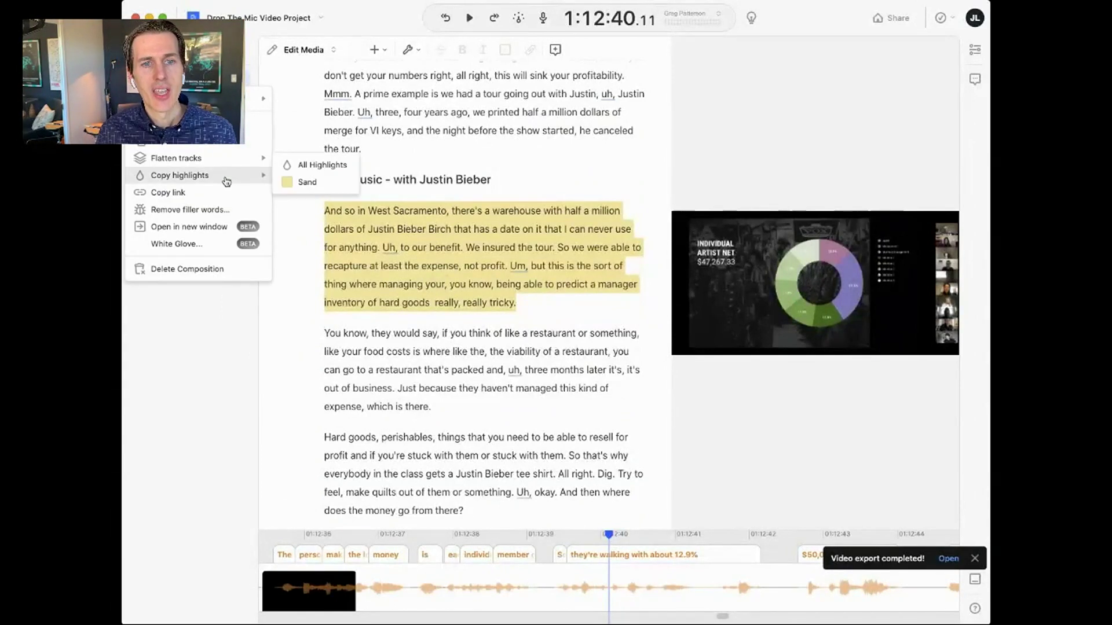
click(327, 189)
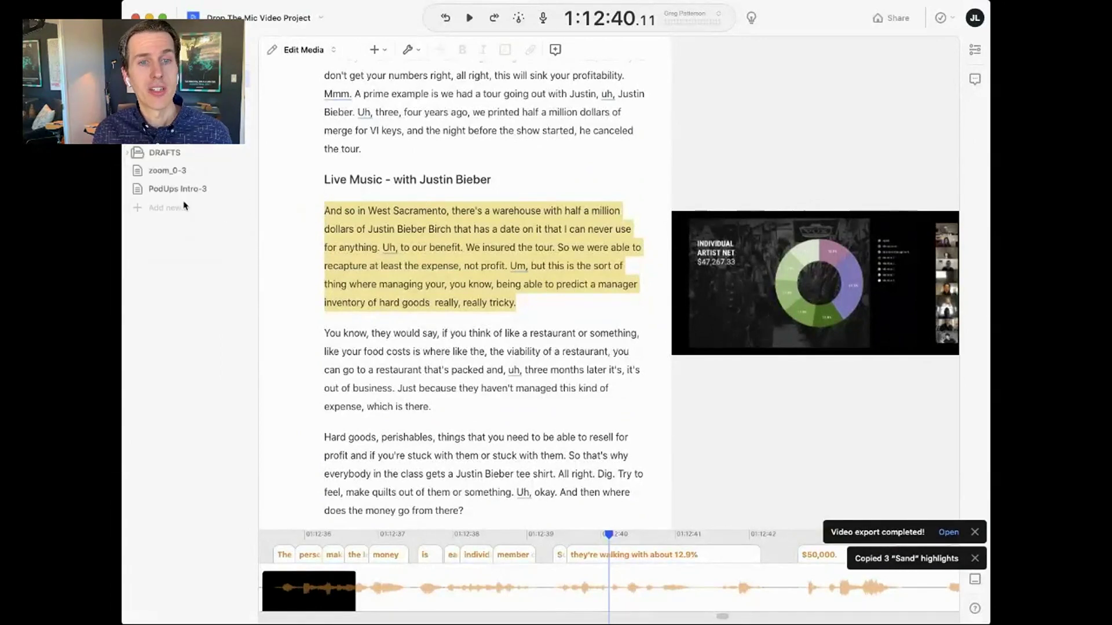
- Create a new 'Greg - Highlights' composition and paste the three copied passages into it
click(184, 212)
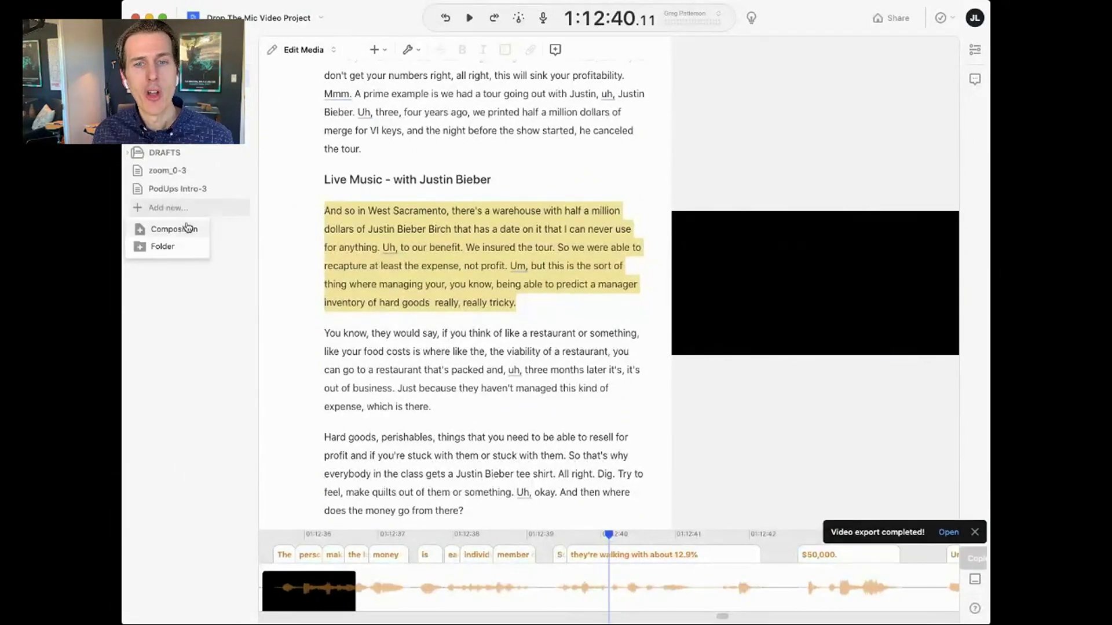
click(188, 227)
text(Greg - Highlights)
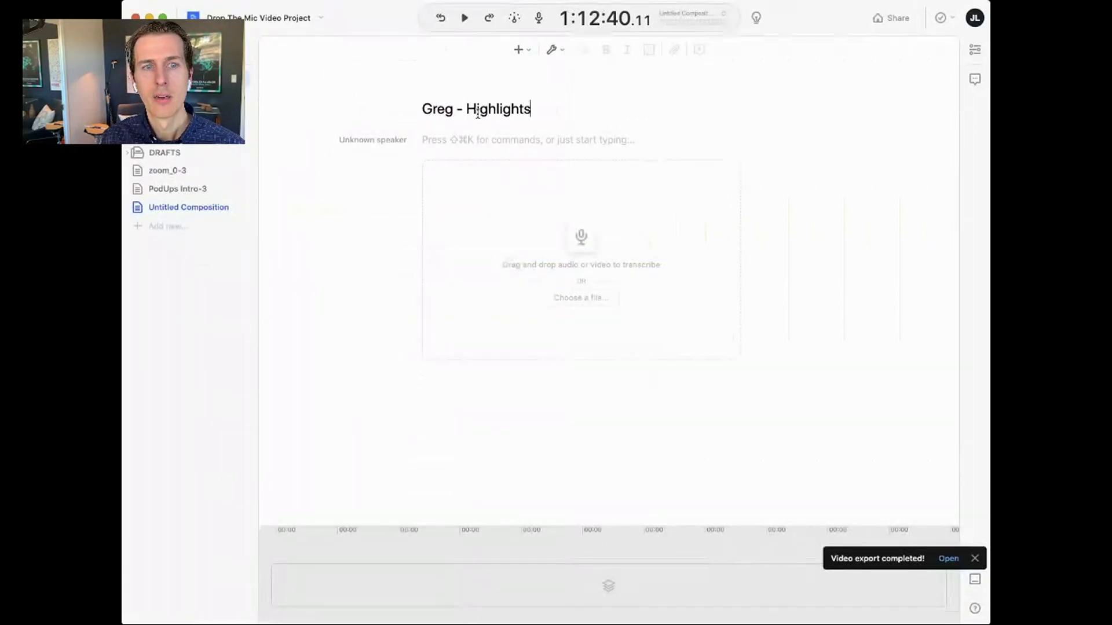
click(464, 142)
text(And so in West Sacramento, there's a warehouse with half a million dollars of Justin Bieber Birch that has a date on it that I can never use for anything. Uh, to our benefit. We insured the tour. So we were able to recapture at least the expense, not profit. Um, but this is the sort of thing where managing your, you know, being able to predict a manager inventory of hard goods  really, really tricky. So tour commissions, $161,000 so the agent gets 12.5% manager gets 27%. Business manager gets an unregistered amount of money. Um, but they're typically filing taxes and things like that, and the artist's gets 59.4% so the artists that is $236,000 not too bad until you remember there are five of them. So the agent is doing pretty well, manager doing pretty well. So. Okay, so I'll pause there. That's the artist stuff. We're gonna go into. The ticket breakdown is, I mean, maybe we'll feel the trace and Elliot, you guys had your hands raised.)
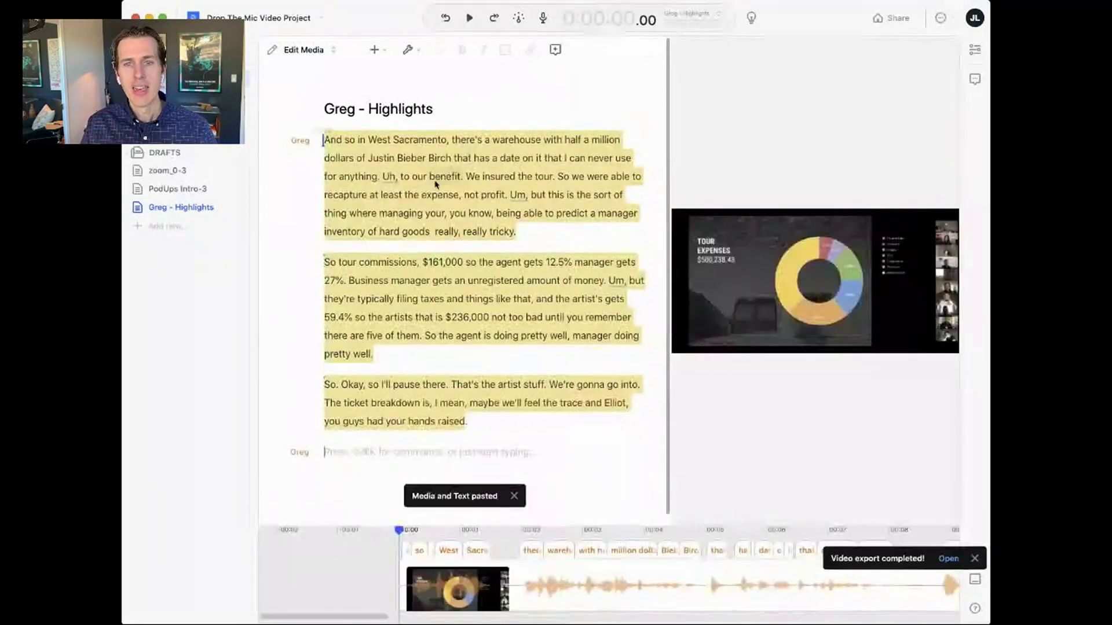
- Preview each of the three pasted passages in the new composition
click(448, 213)
click(468, 213)
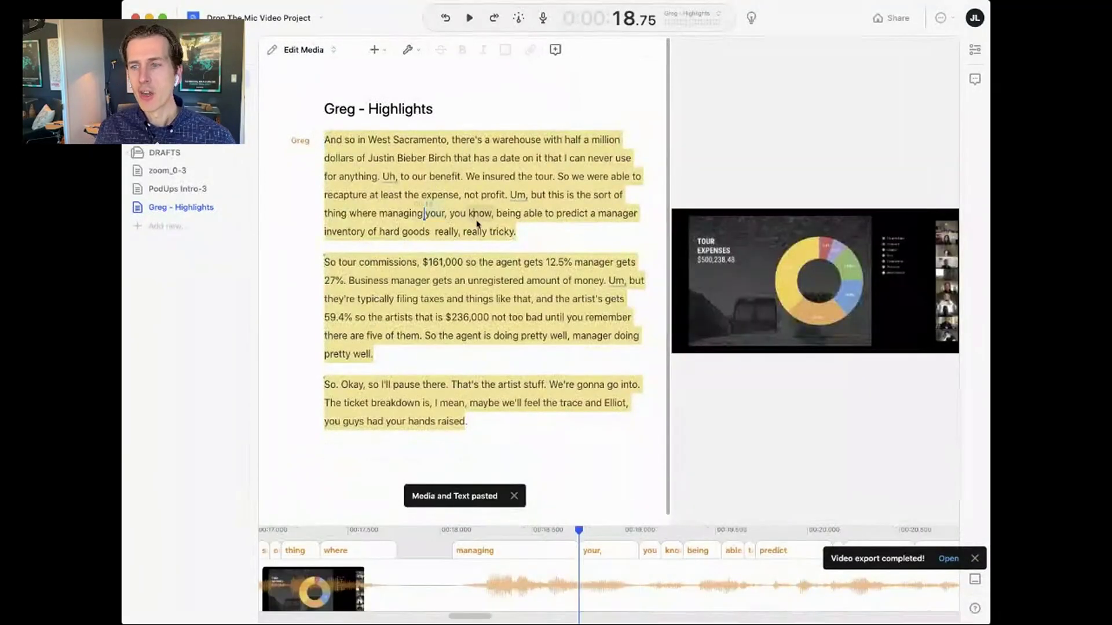
click(463, 320)
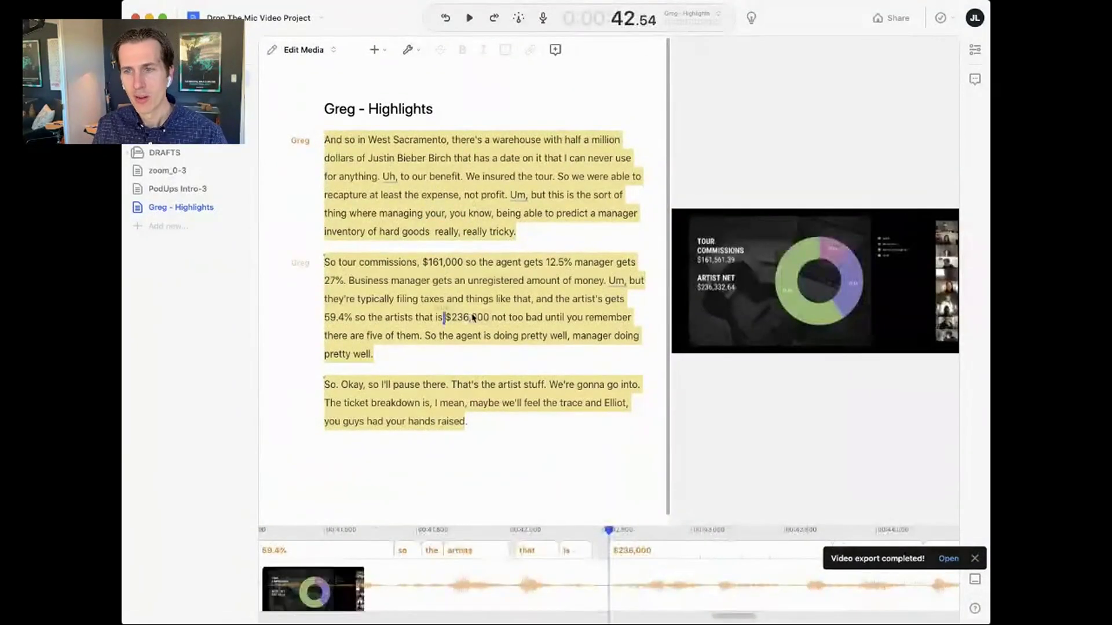
click(463, 372)
click(480, 385)
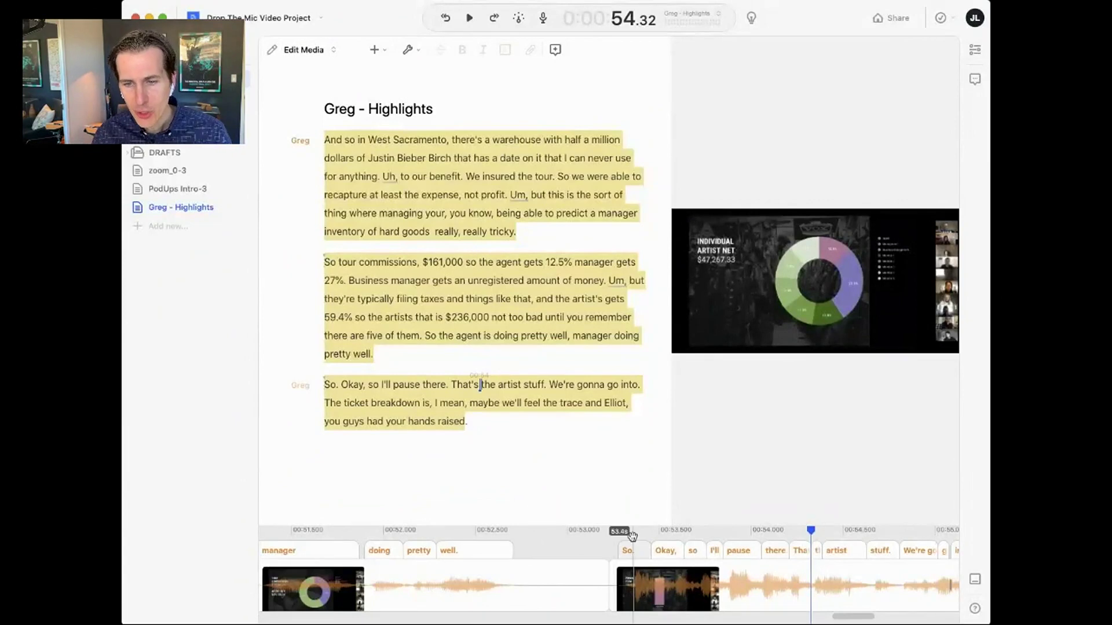
- Shorten the pause before the third passage and trim out the 'Um' with its gap
drag(609, 558, 542, 567)
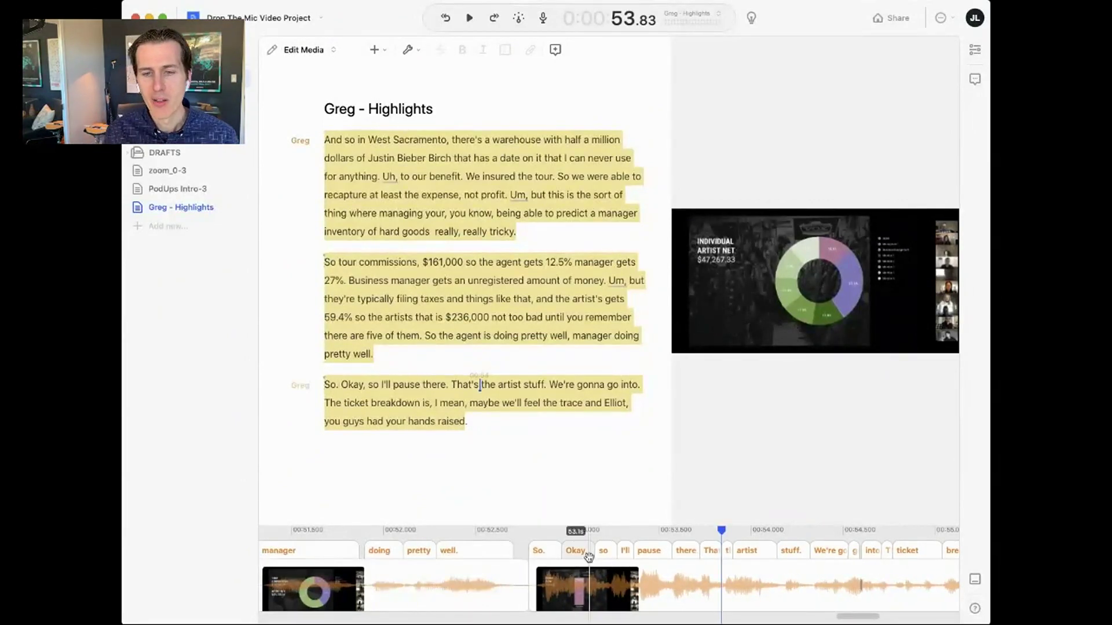
scroll(589, 557, left, 5)
scroll(589, 558, left, 10)
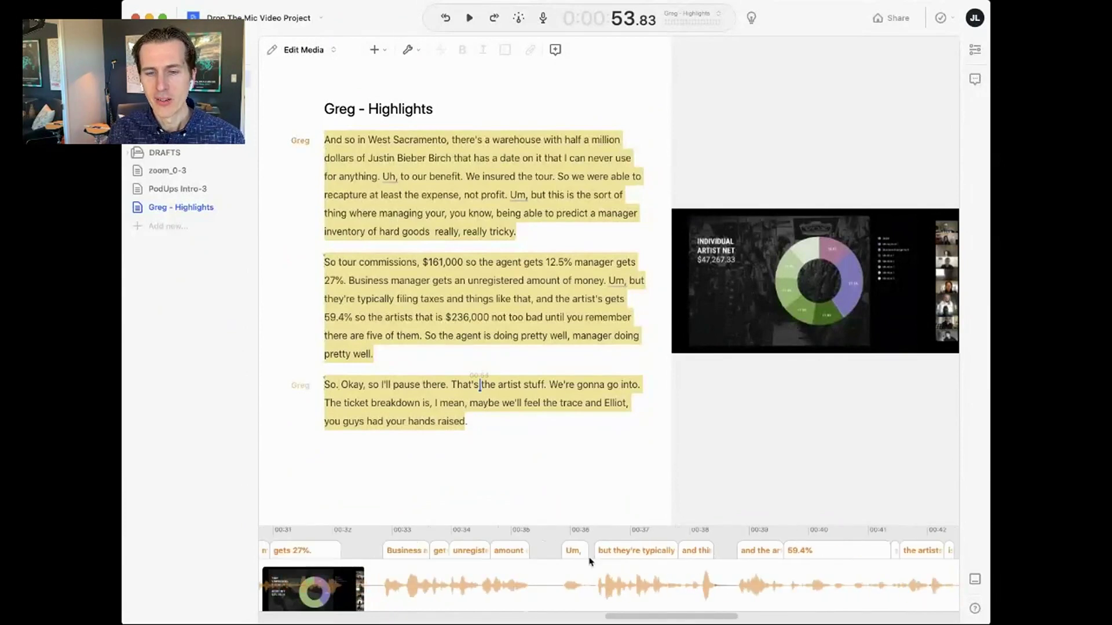
drag(579, 547, 566, 557)
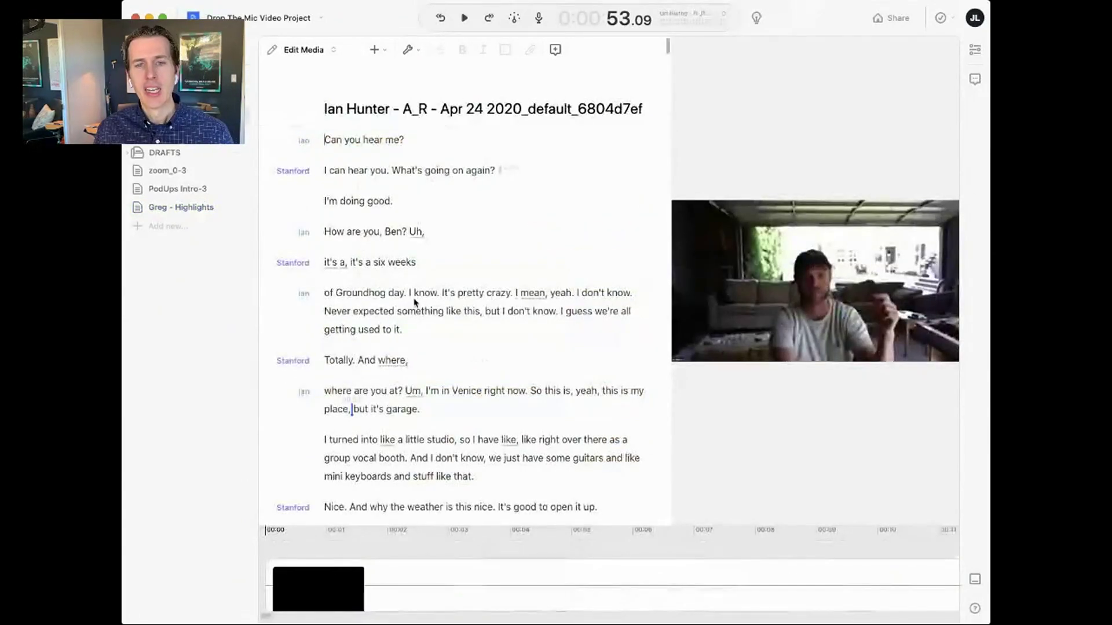
- Scroll the interview and select the 'Like in 2000 when Napster…still flying.' paragraph
scroll(412, 296, down, 15)
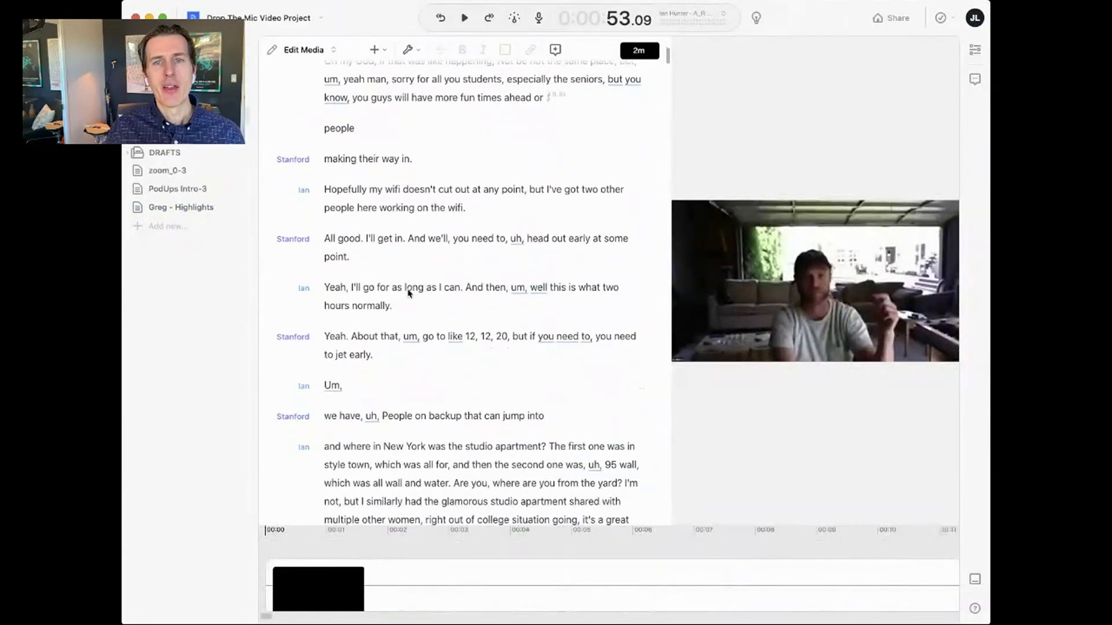
scroll(408, 288, down, 15)
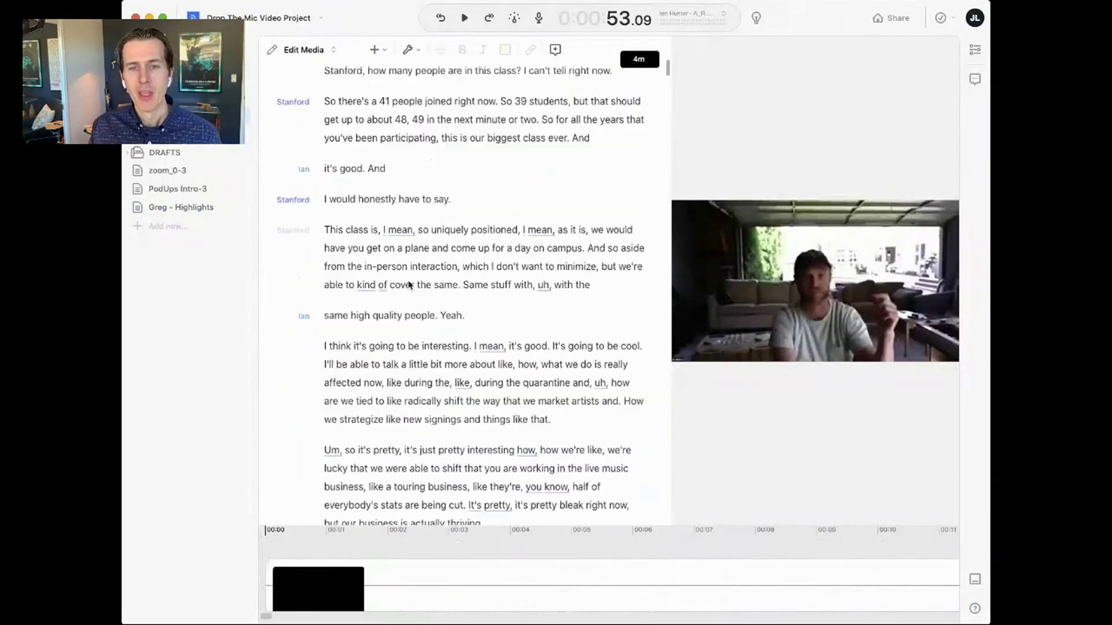
scroll(409, 284, down, 15)
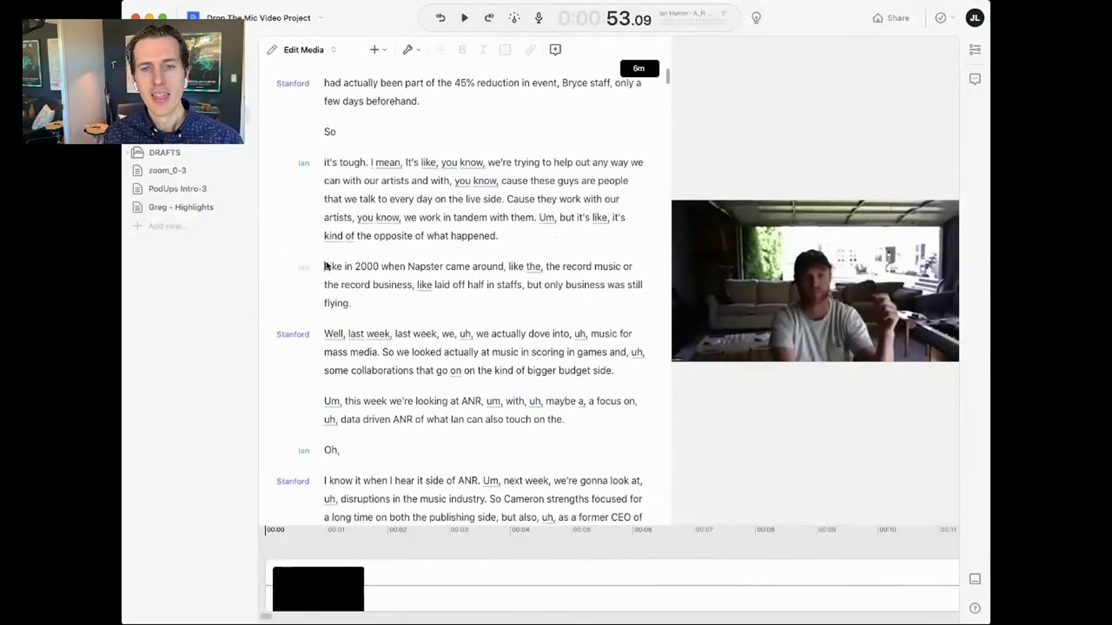
drag(326, 267, 491, 308)
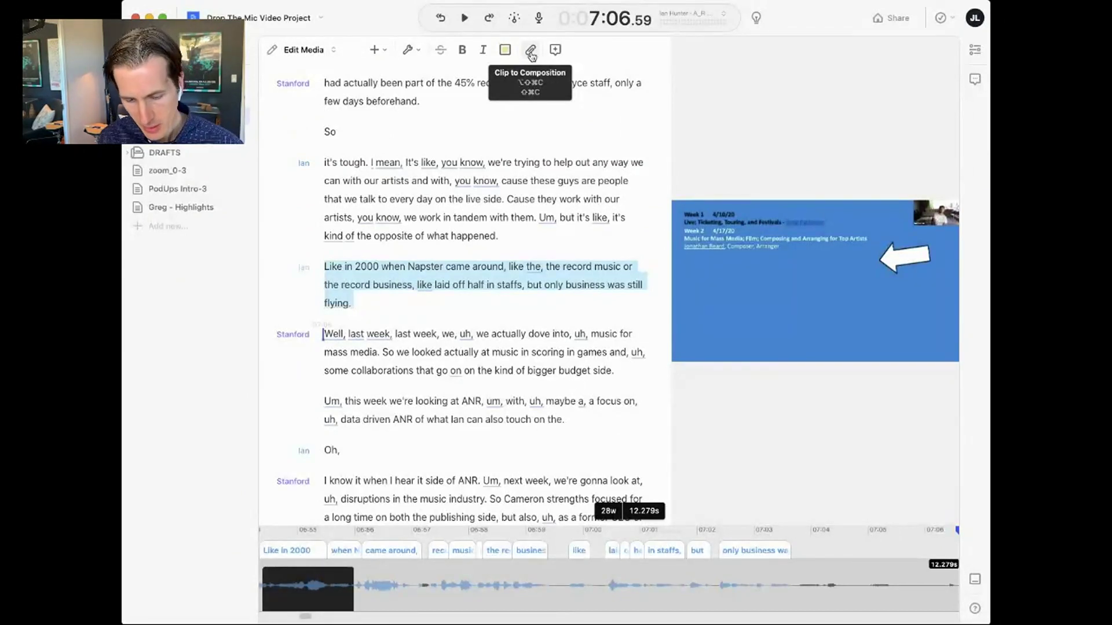
- Clip the Napster paragraph into the 'Greg - Highlights' composition
click(531, 54)
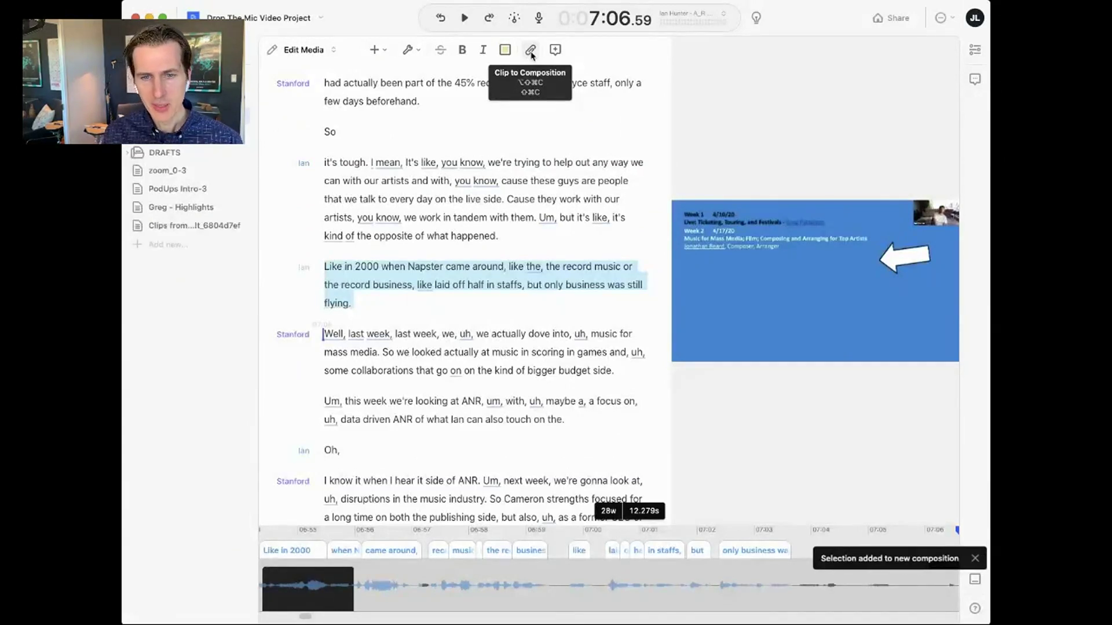
click(531, 54)
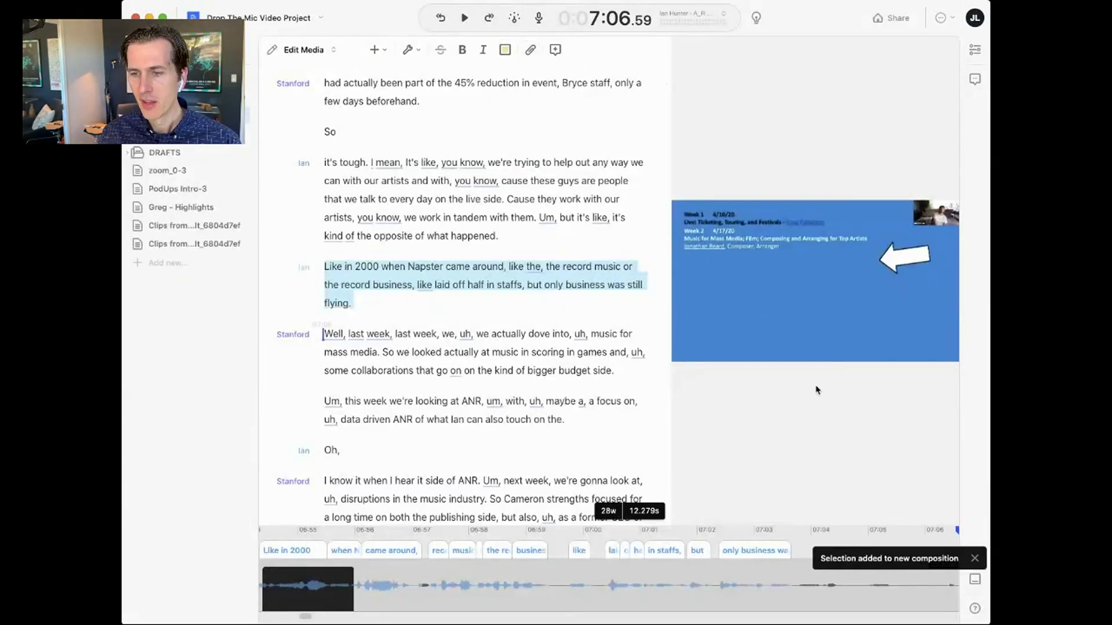
click(531, 50)
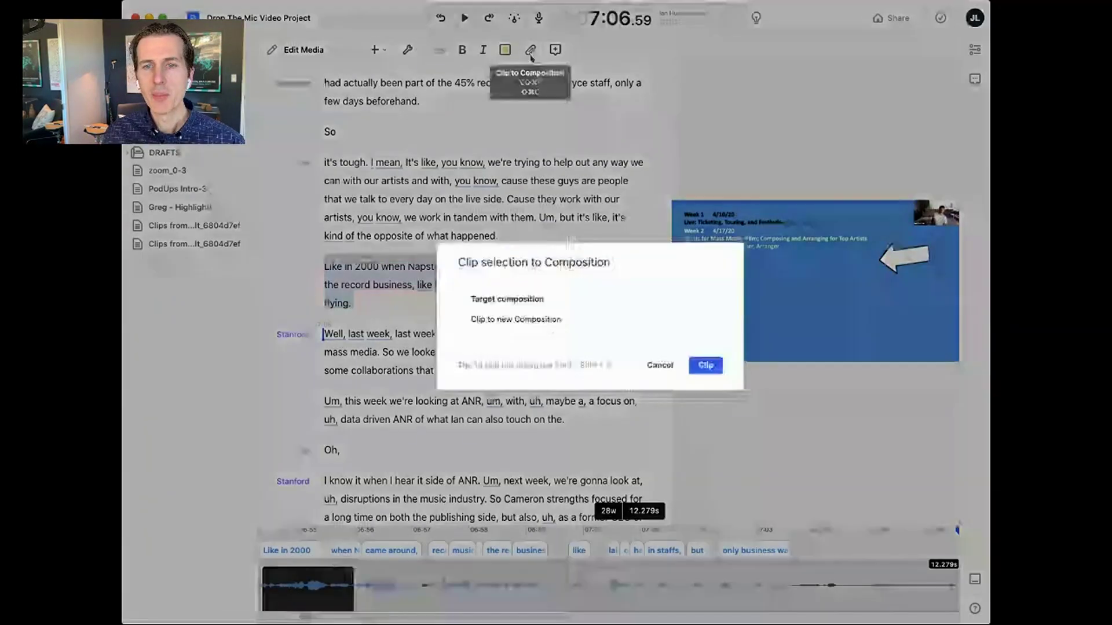
click(533, 325)
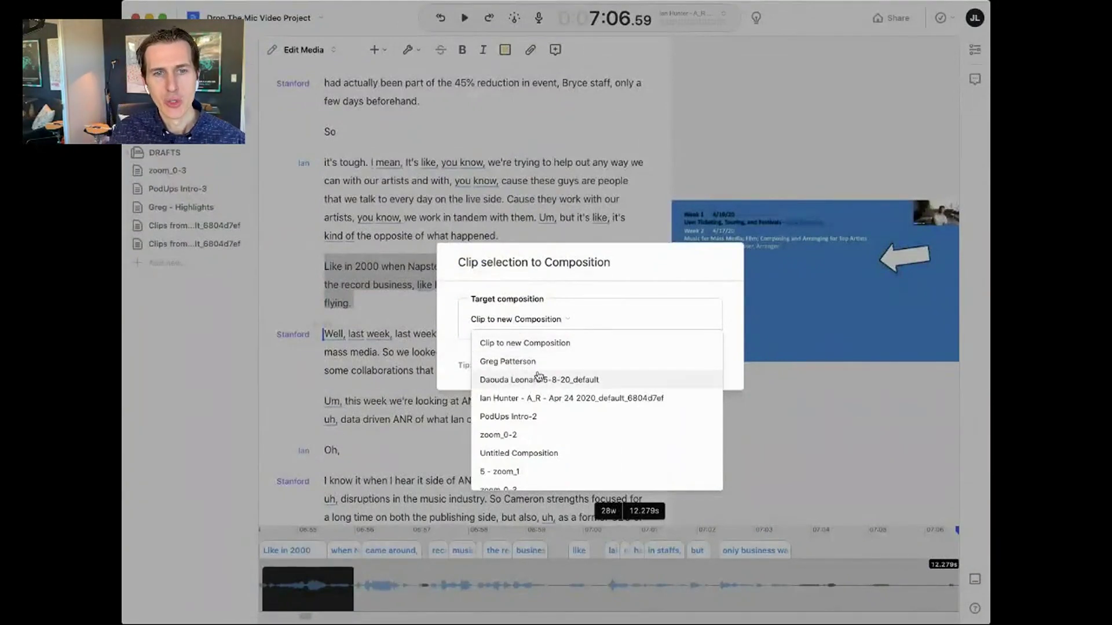
scroll(537, 379, down, 3)
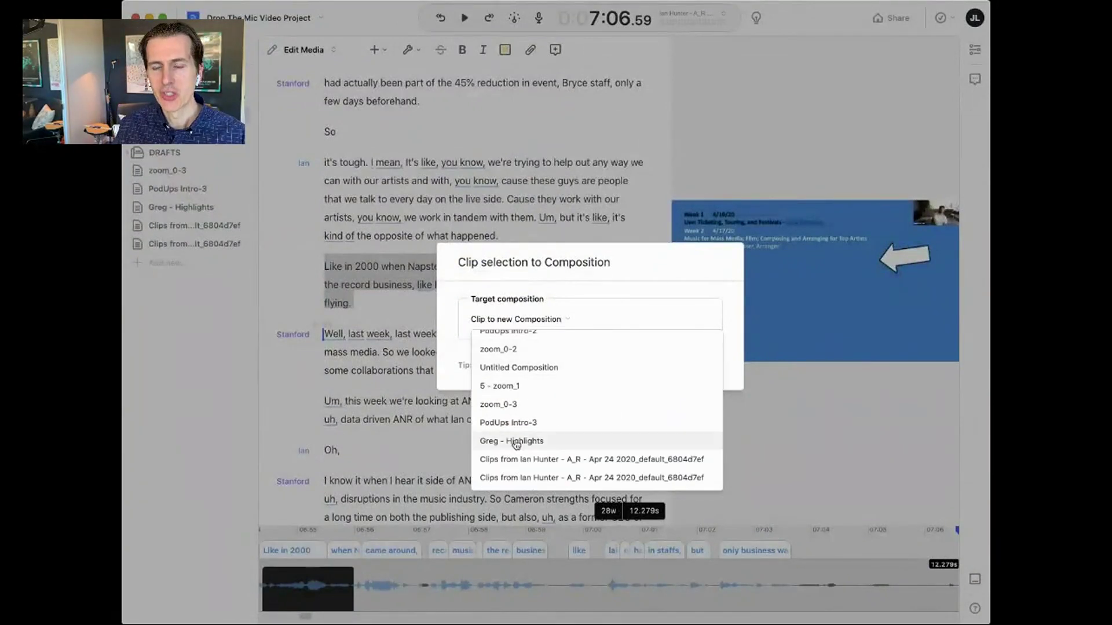
click(516, 442)
click(714, 369)
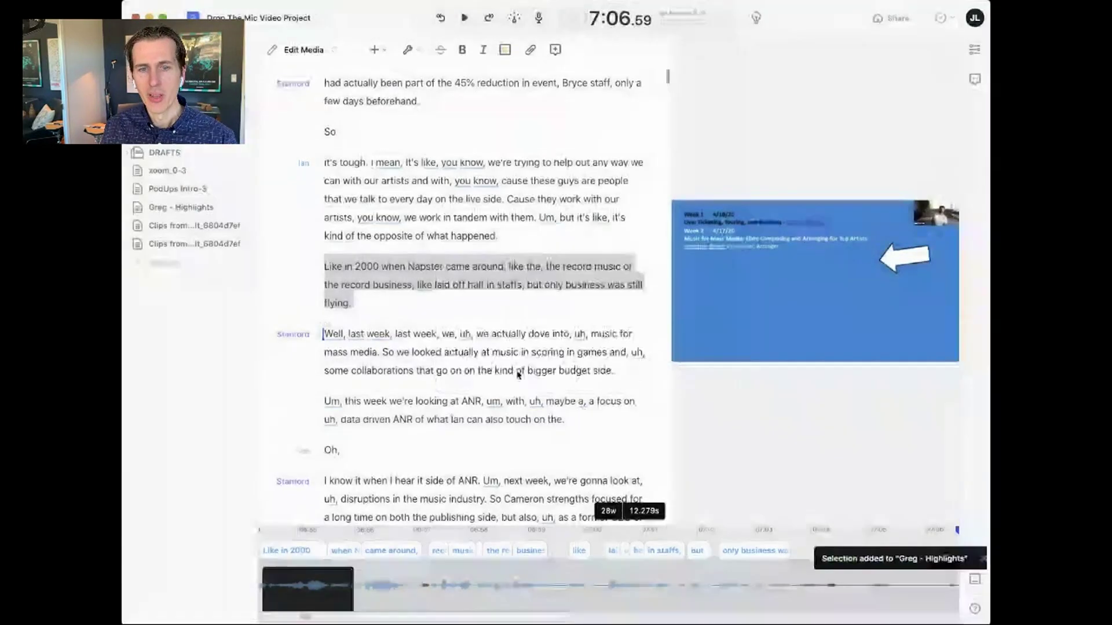
- Append the recording-and-transcripts and shared-notes paragraphs to the highlights composition, then open it
scroll(369, 400, down, 6)
drag(328, 360, 496, 426)
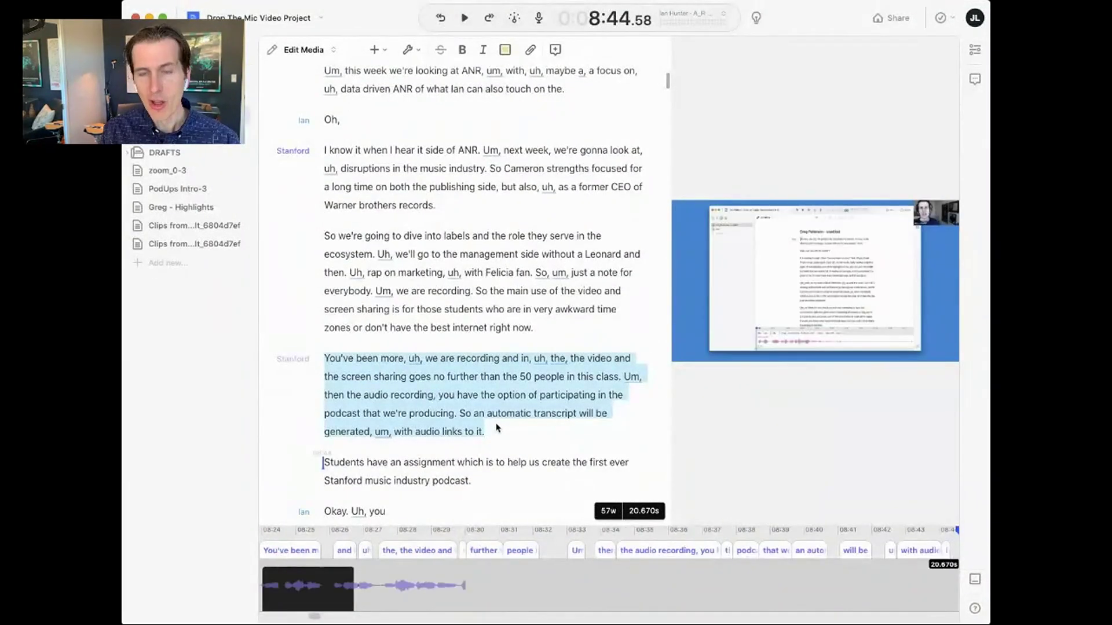
key(super+shift+a)
scroll(406, 348, down, 6)
drag(324, 268, 417, 344)
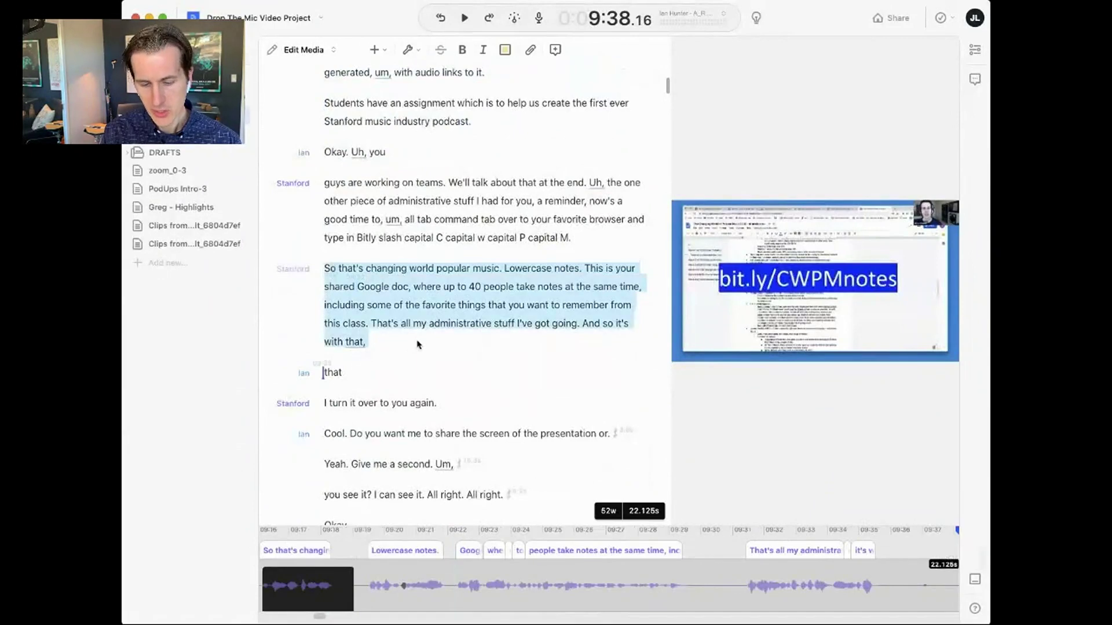
key(super+shift+a)
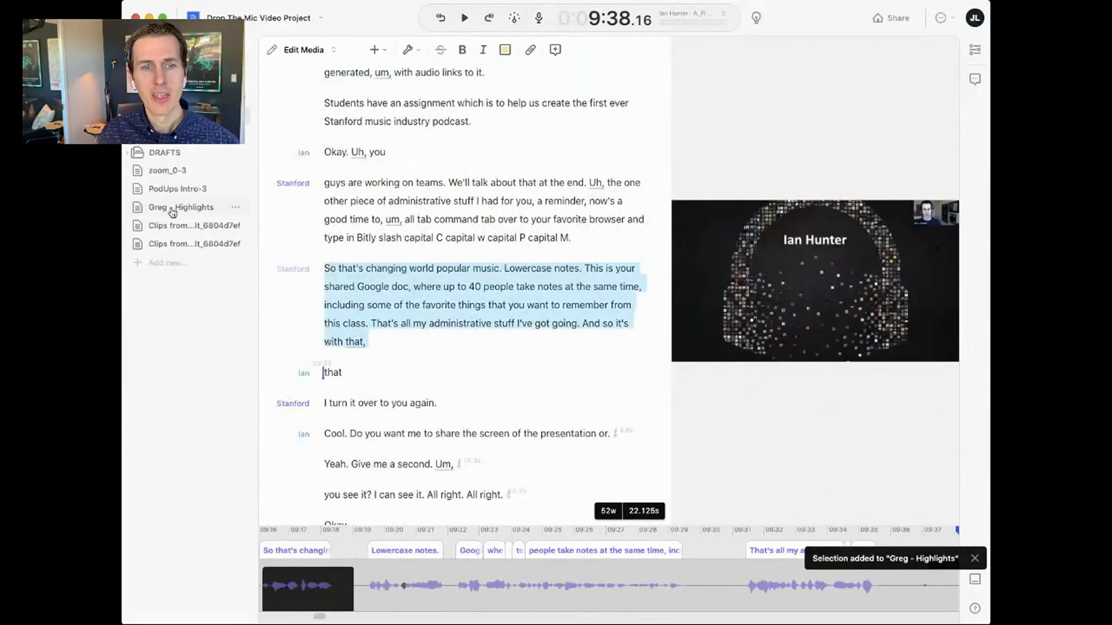
click(179, 210)
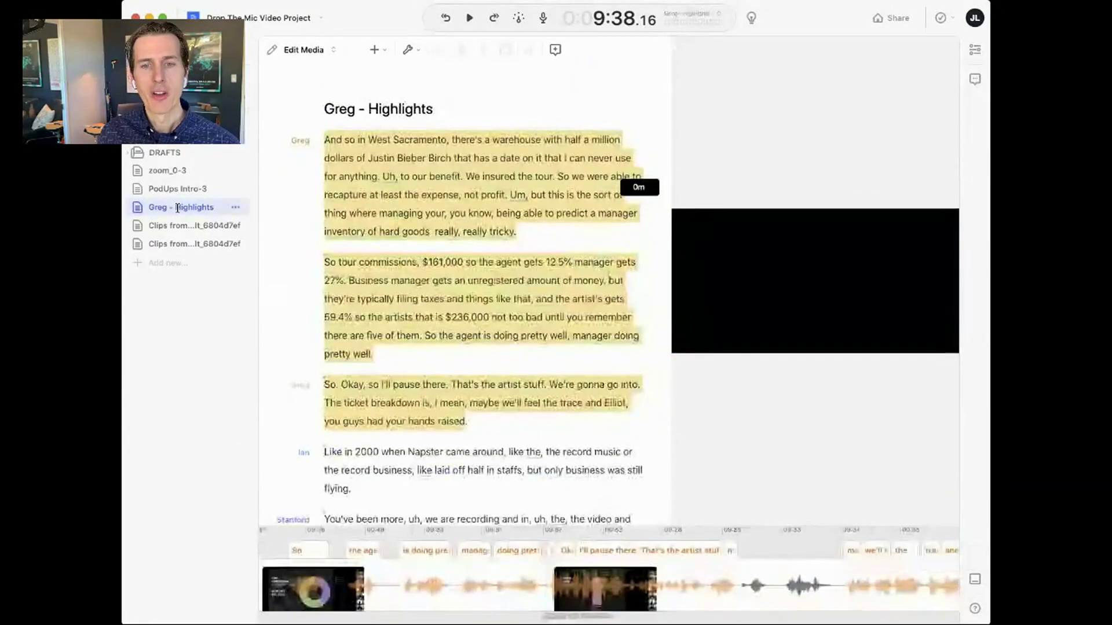
- Preview the newly added recording, shared-notes and Napster passages in the highlights draft
scroll(479, 315, down, 1)
scroll(480, 316, down, 5)
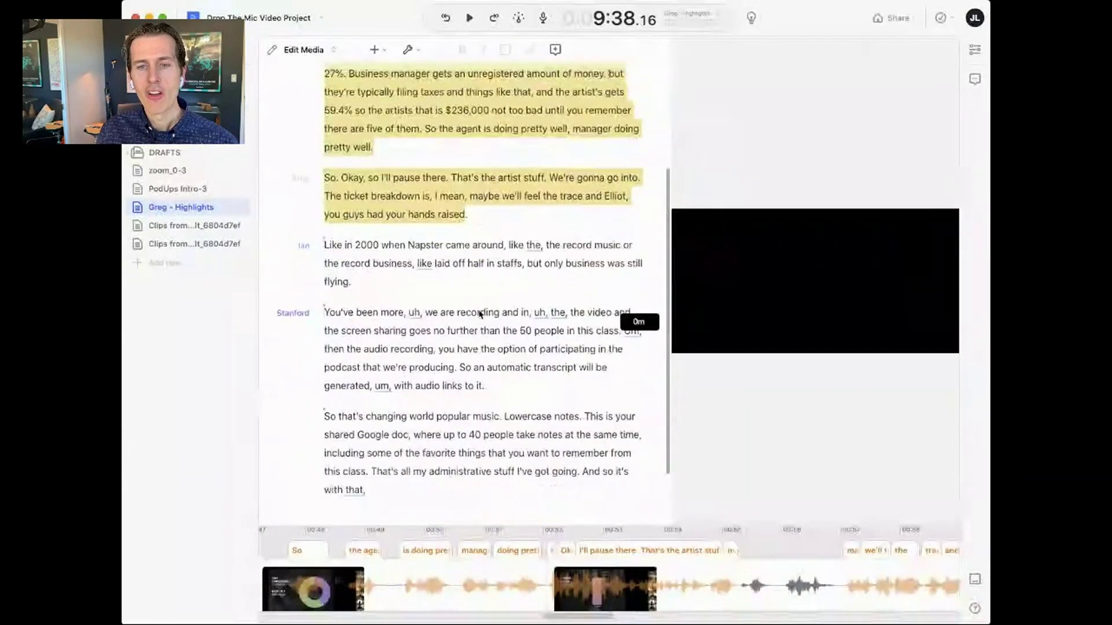
click(403, 315)
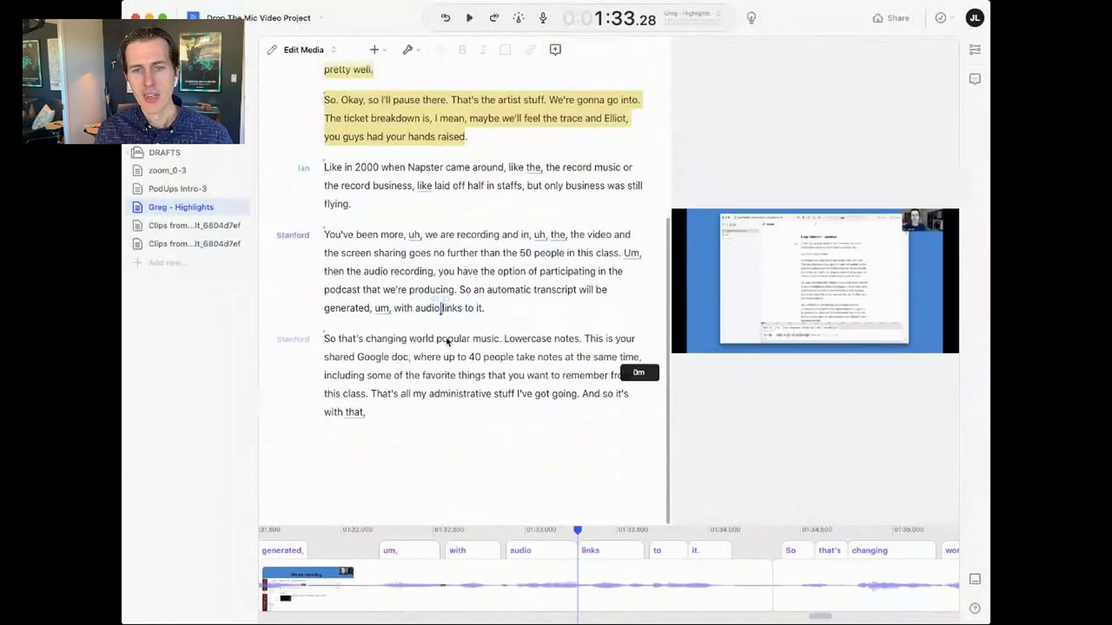
click(442, 358)
click(454, 288)
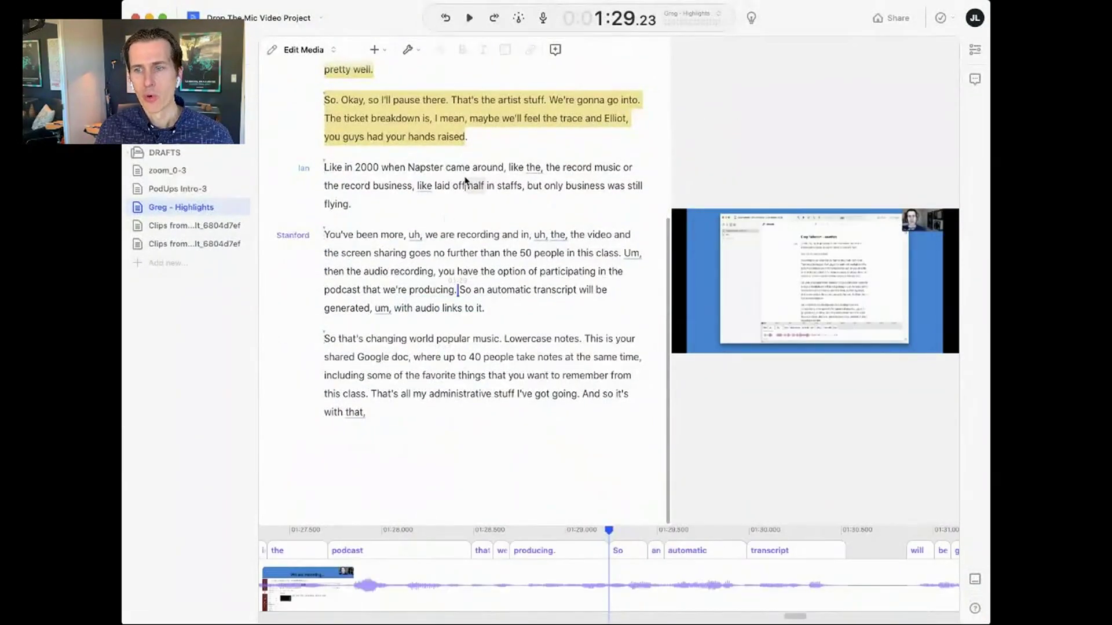
click(465, 185)
click(436, 137)
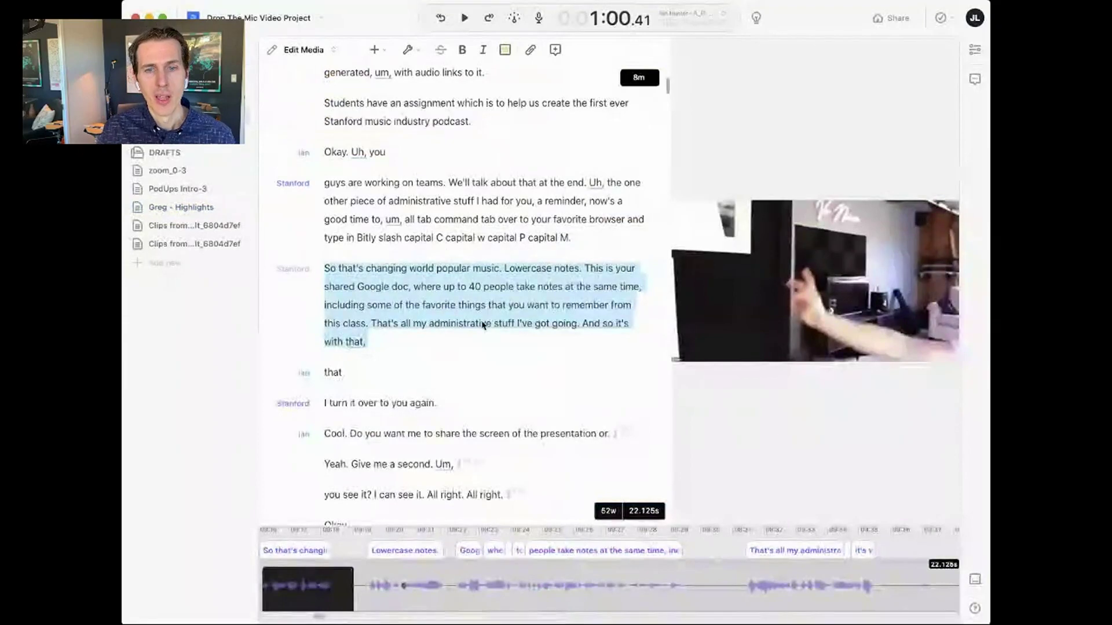
scroll(484, 324, up, 10)
scroll(484, 324, down, 10)
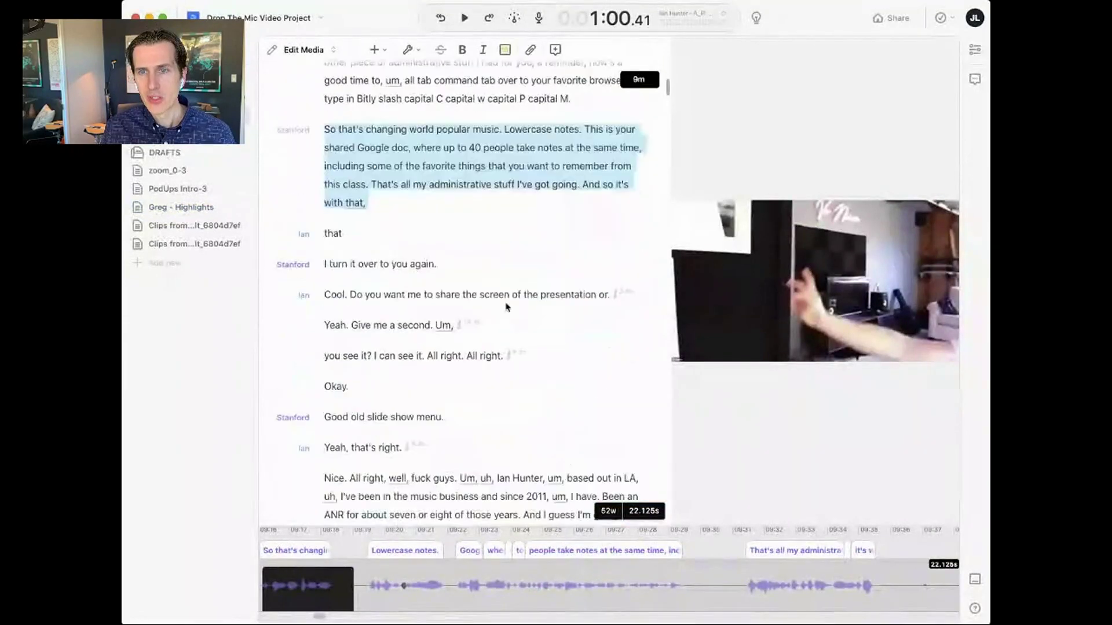
- Close the Filler words review to show the 'Spotify' search results across all files
drag(666, 92, 666, 191)
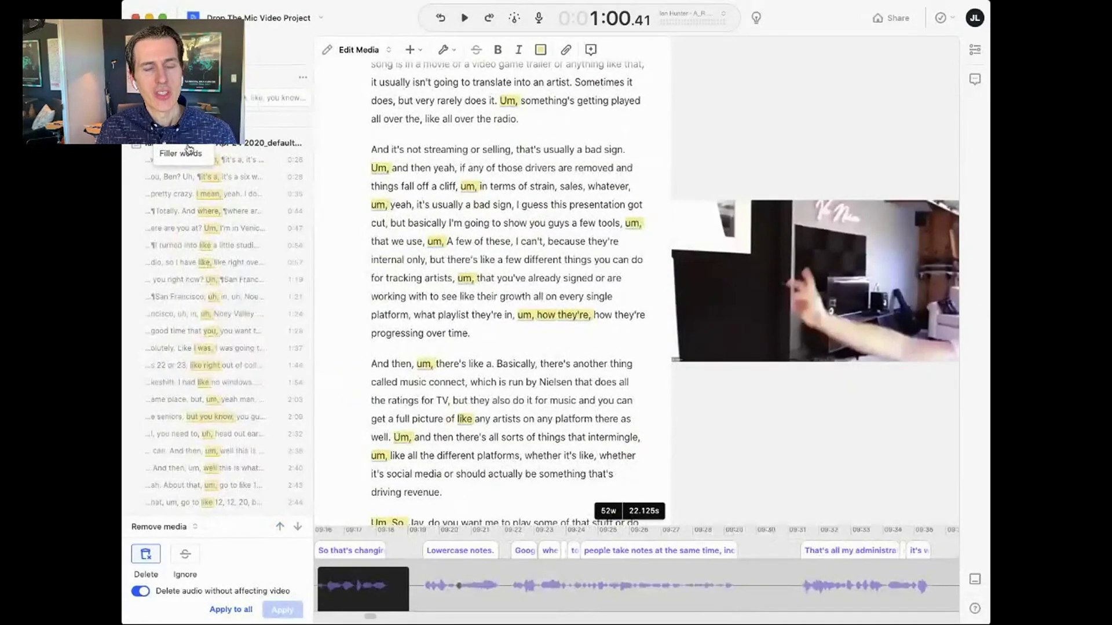
key(Escape)
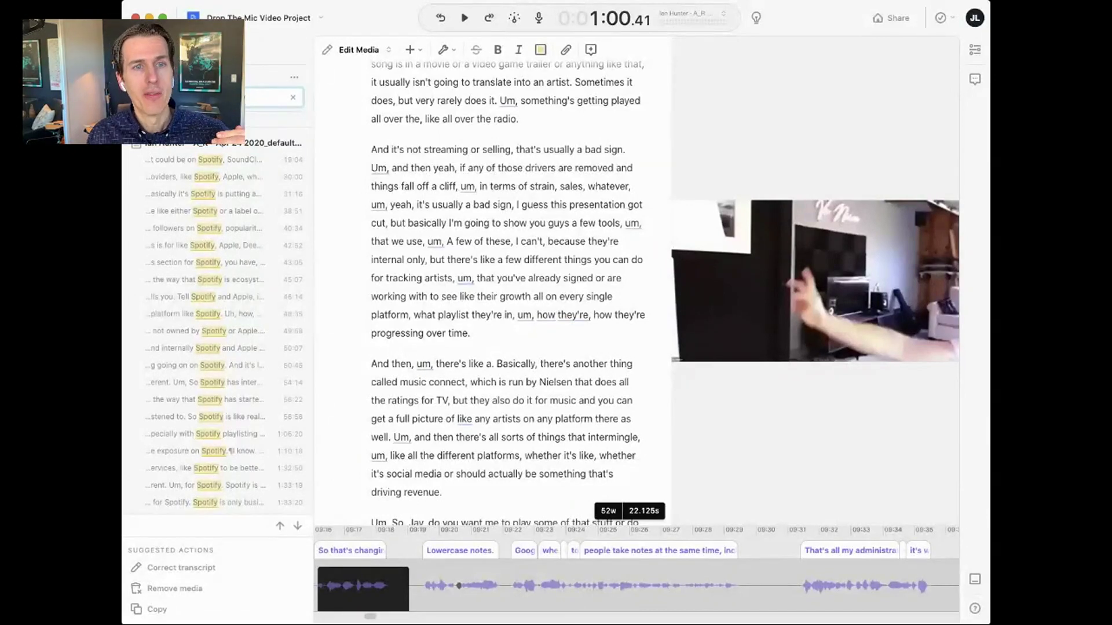
- Jump to the 'could be on Spotify' and 'like either Spotify' matches and play the latter
scroll(240, 246, up, 5)
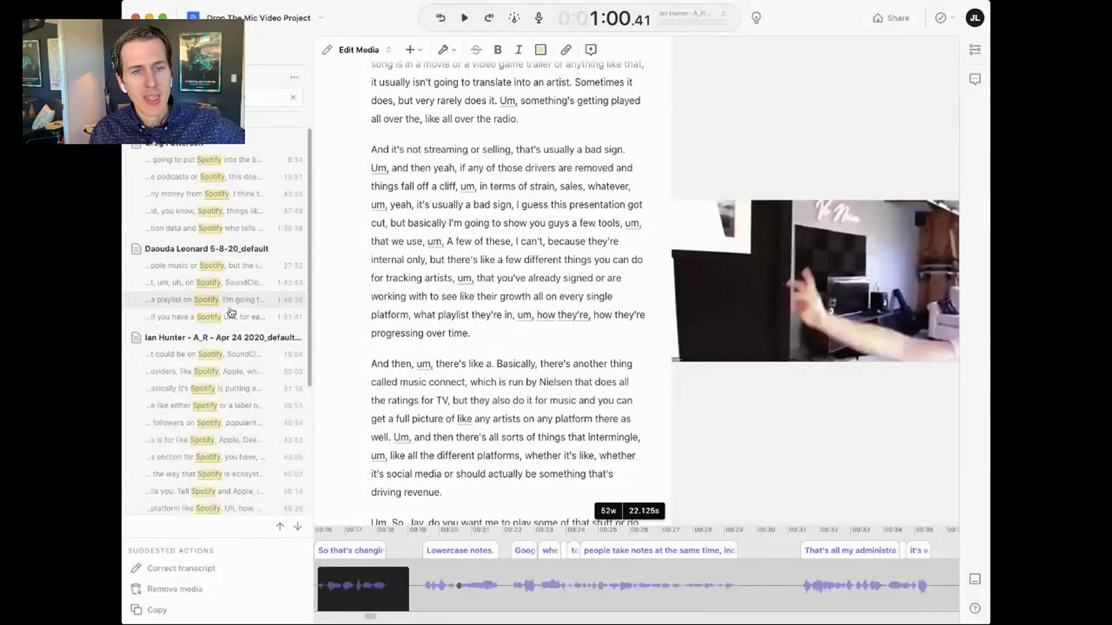
scroll(228, 312, down, 5)
scroll(217, 325, up, 5)
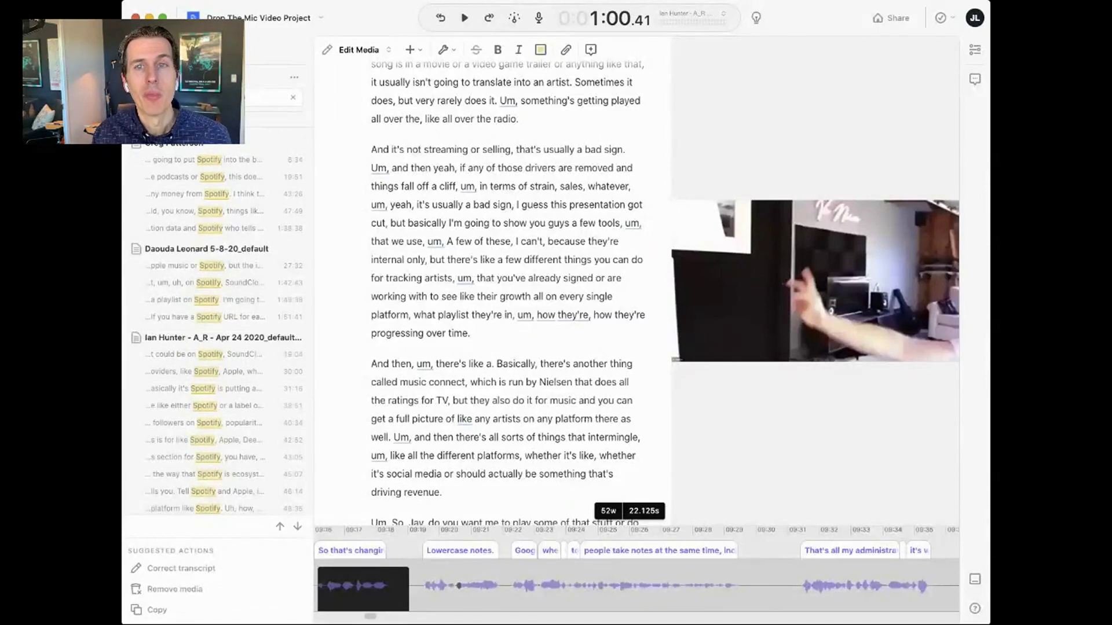
scroll(221, 324, down, 5)
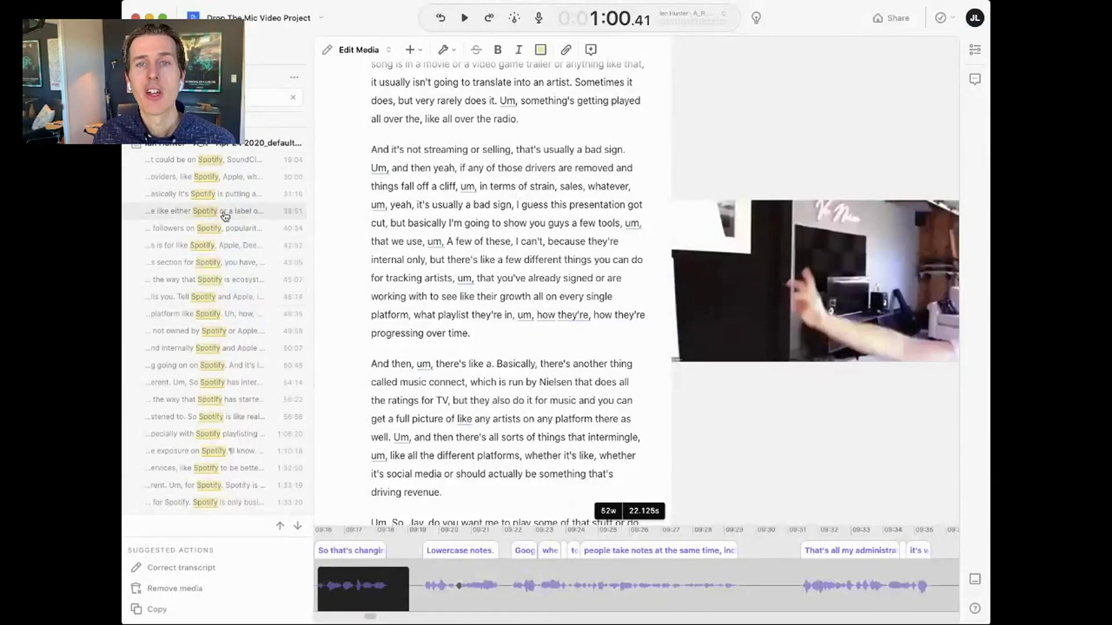
click(187, 161)
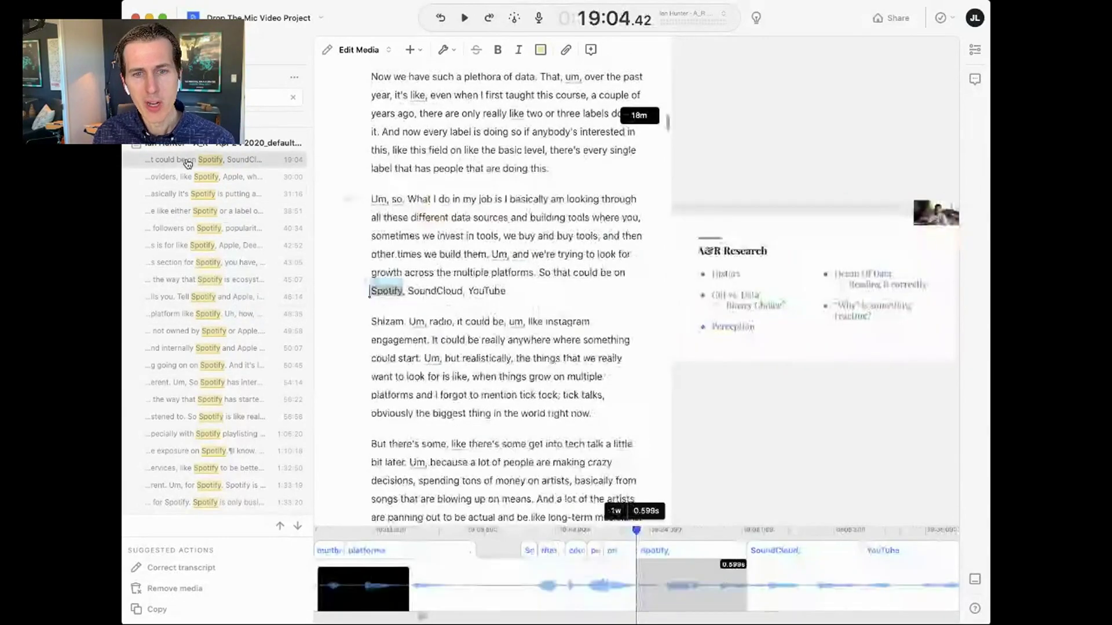
click(211, 211)
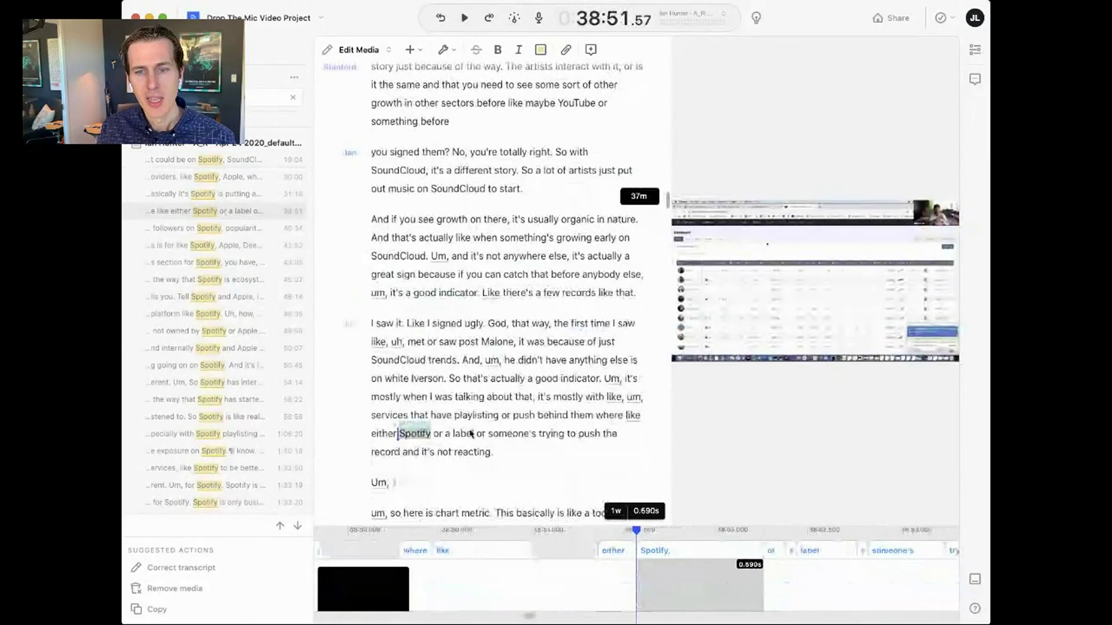
click(564, 417)
key(space)
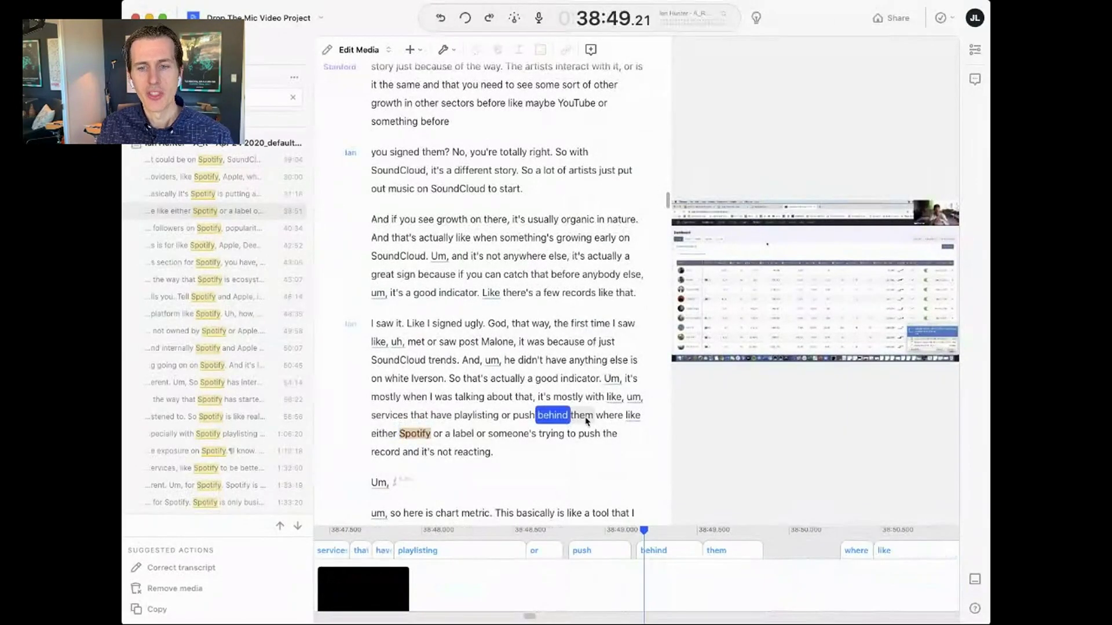
key(space)
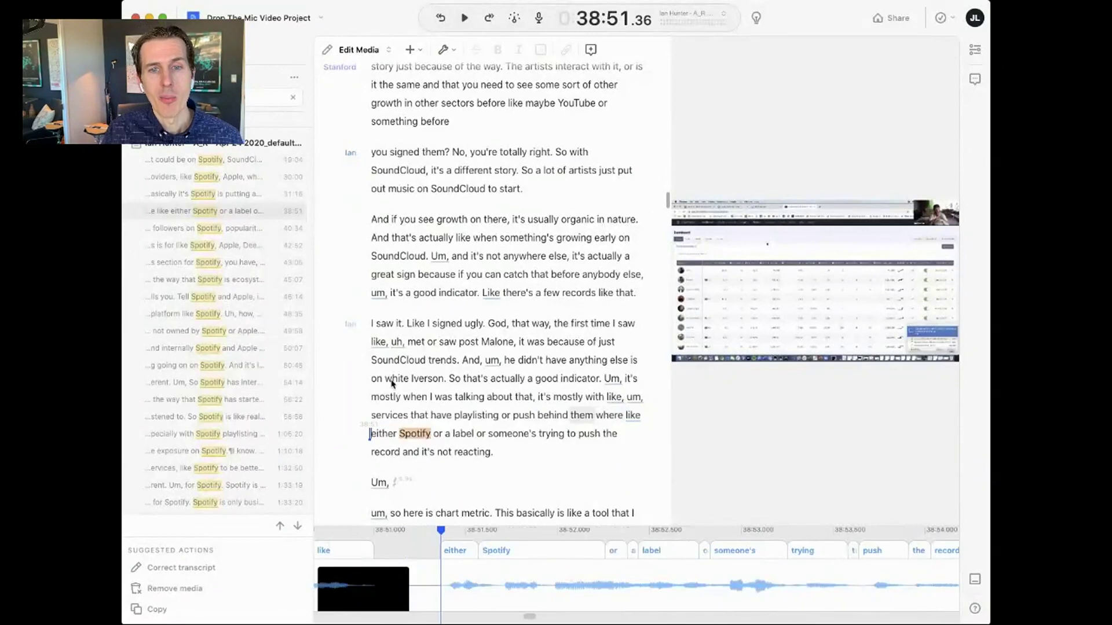
- Step through the 46:14, 'internally Spotify' and 'Spotify playlisting' matches
click(219, 299)
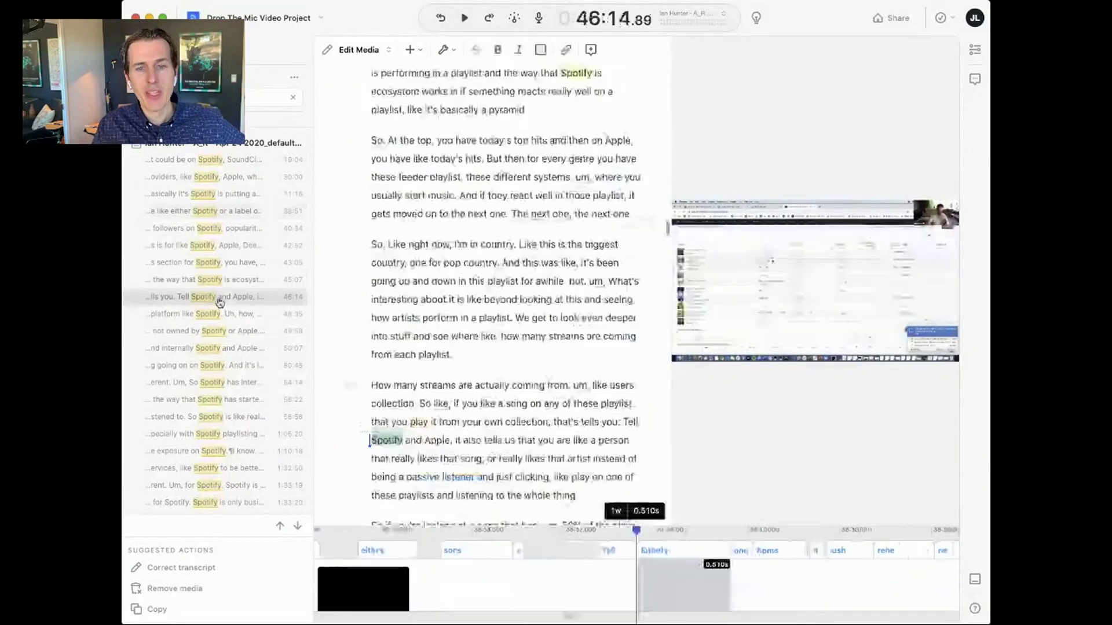
click(219, 348)
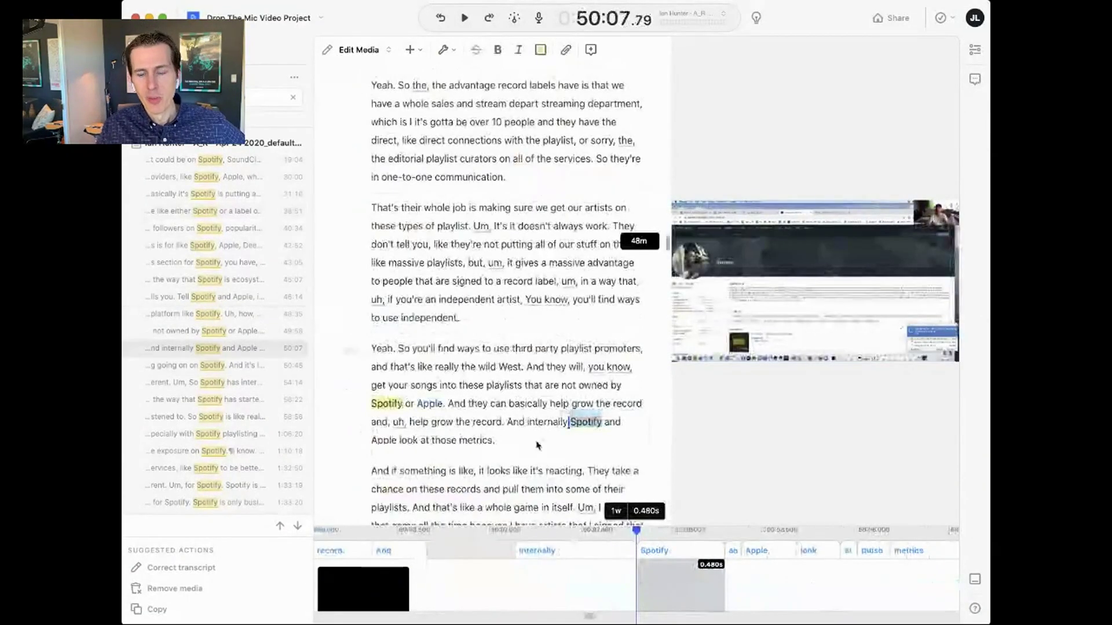
click(219, 434)
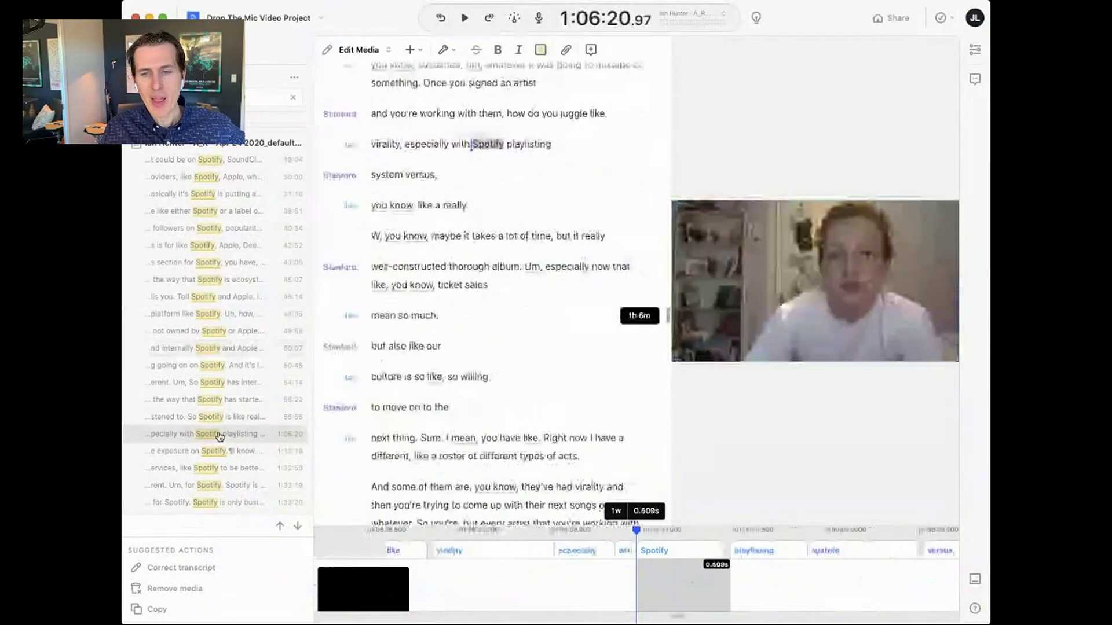
- Copy the surrounding sentence of all 21 Spotify matches and return to the compositions list
triple_click(447, 146)
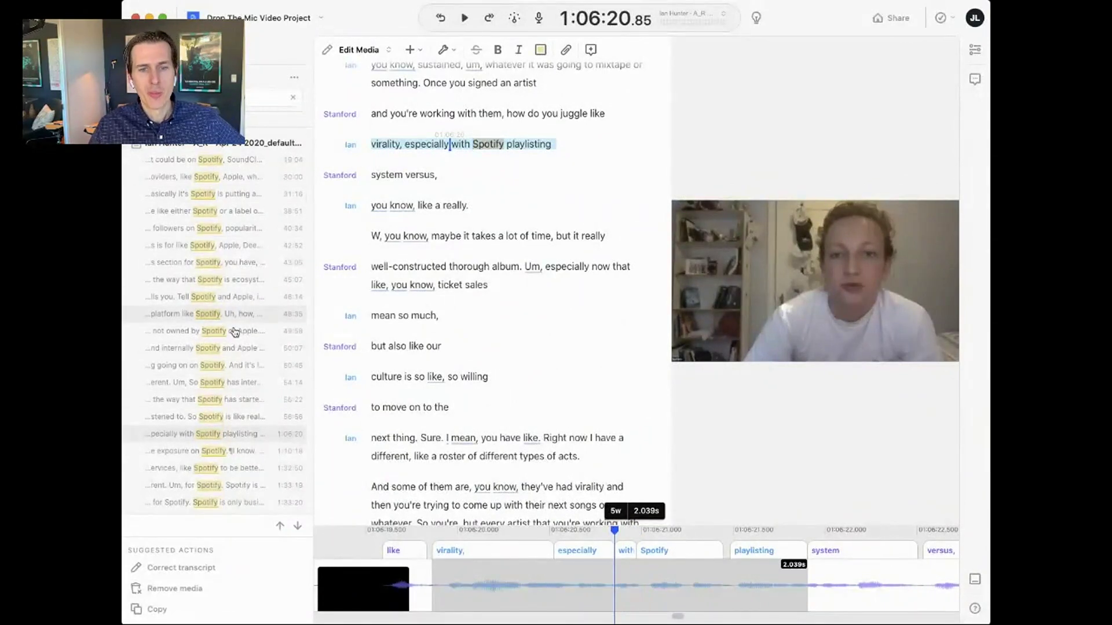
click(180, 610)
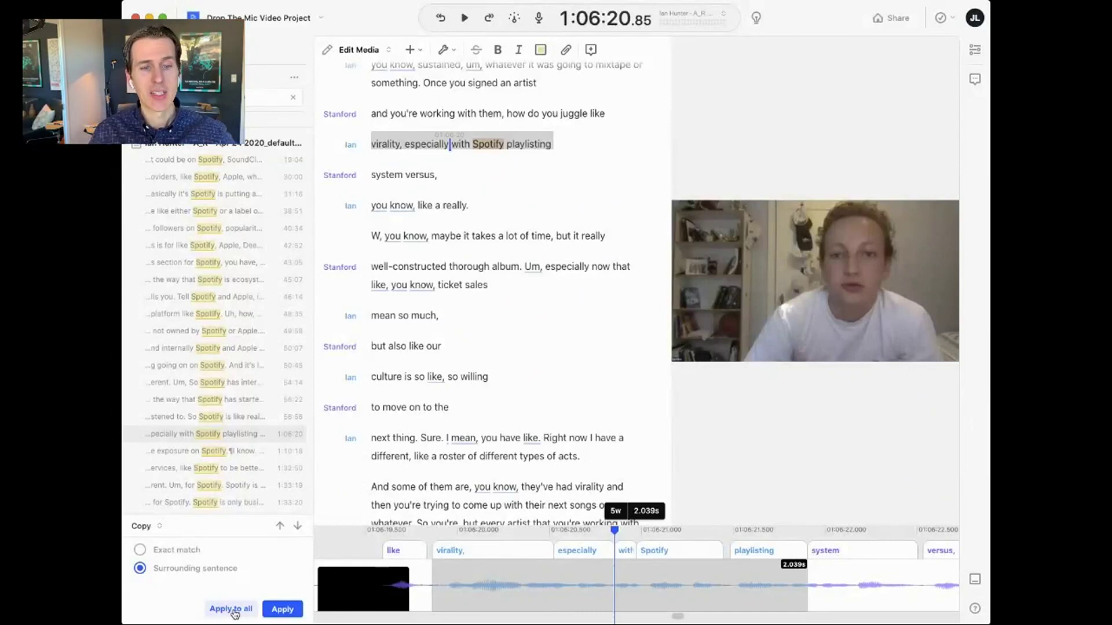
click(233, 611)
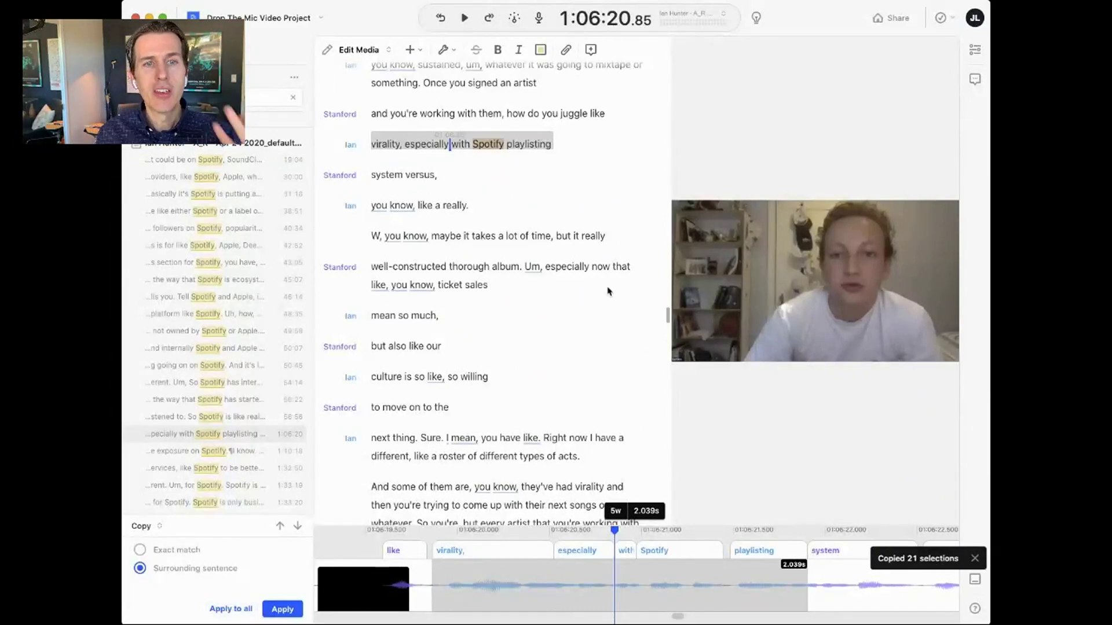
key(Escape)
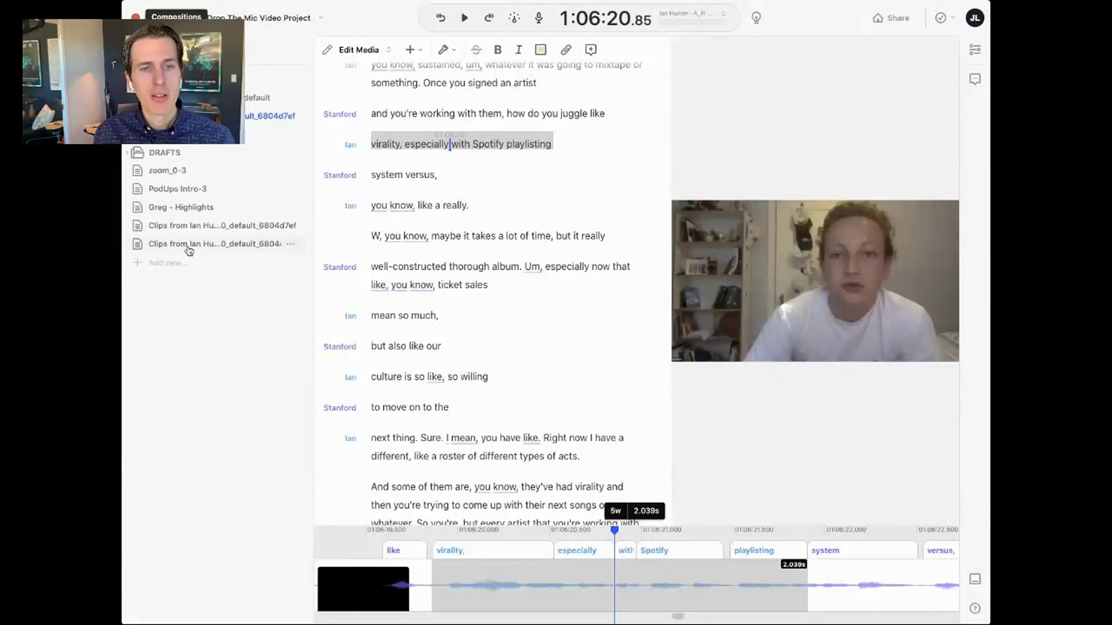
click(177, 263)
- Create a composition titled 'Spotify Highlights' and paste the copied Spotify sentences into it
click(192, 284)
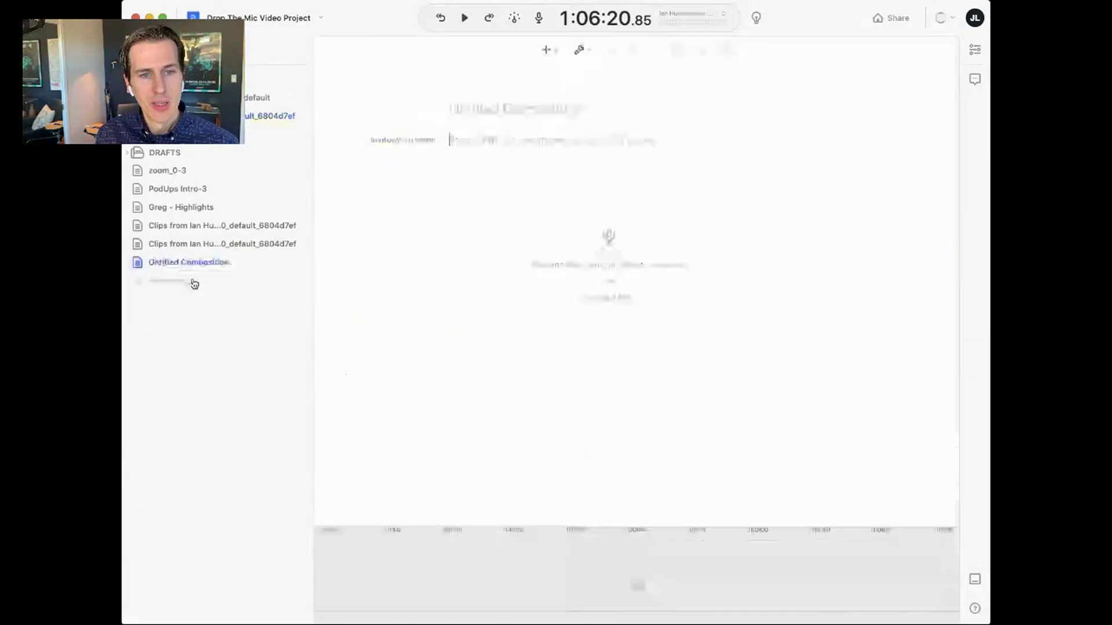
click(515, 109)
text(S)
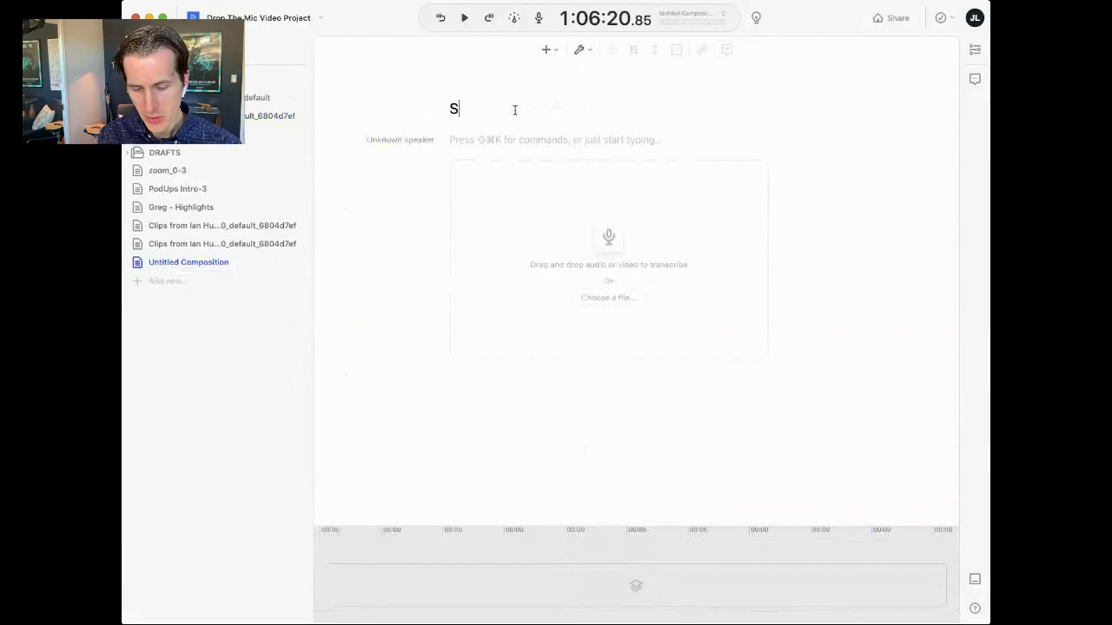
text(potify Highlights)
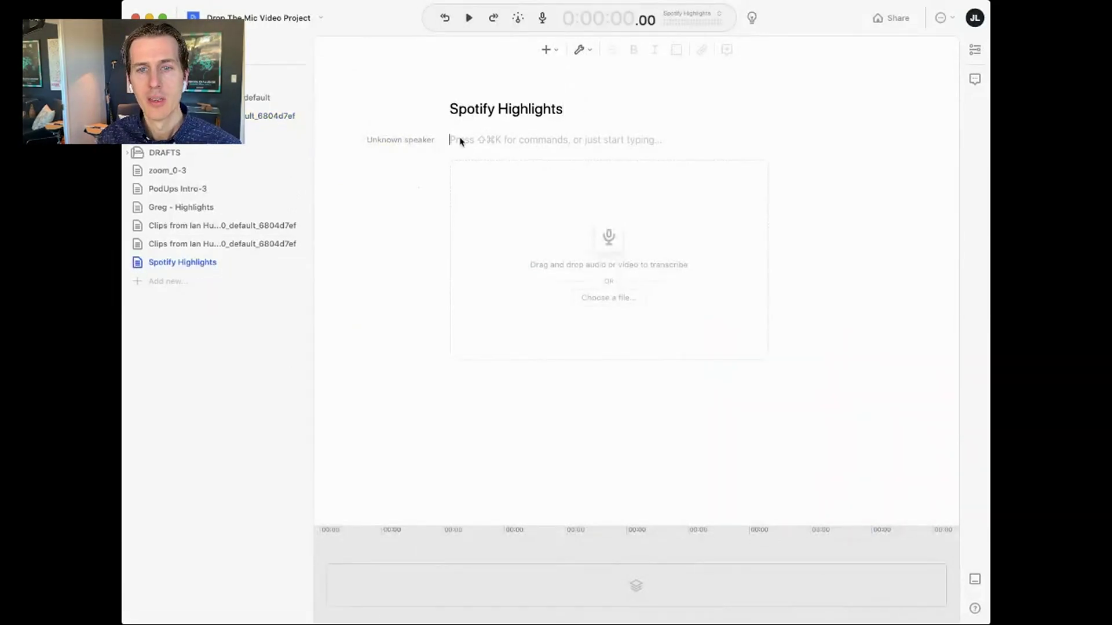
key(super+v)
- Scroll through the pasted Spotify sentences in the transcript and timeline
scroll(424, 227, up, 15)
click(404, 140)
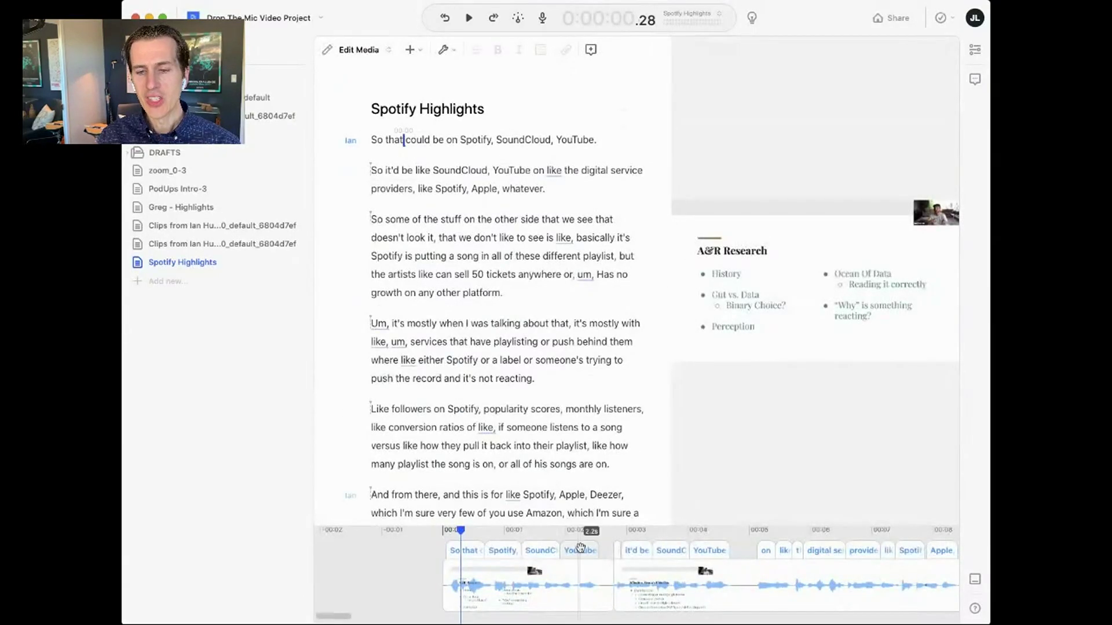
scroll(603, 588, right, 10)
scroll(599, 588, right, 12)
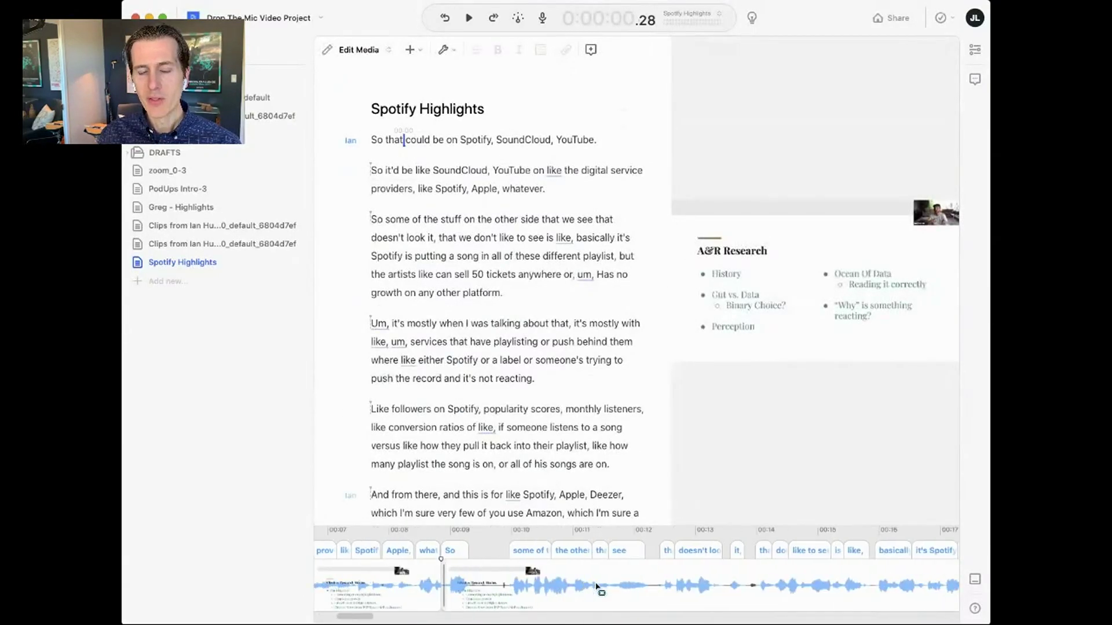
scroll(599, 588, right, 15)
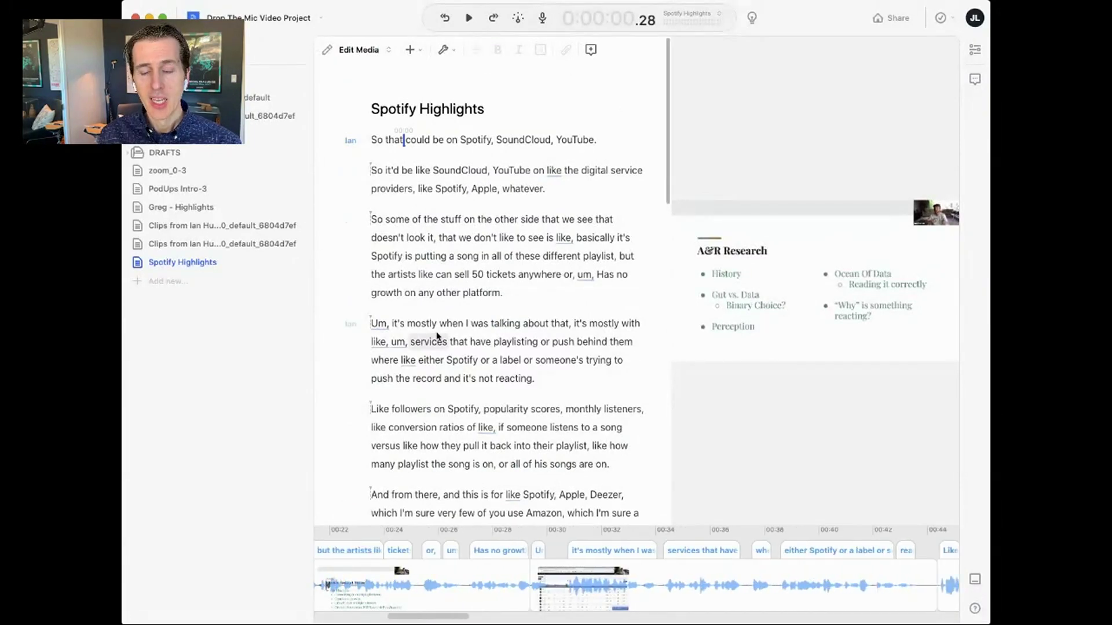
scroll(482, 445, down, 6)
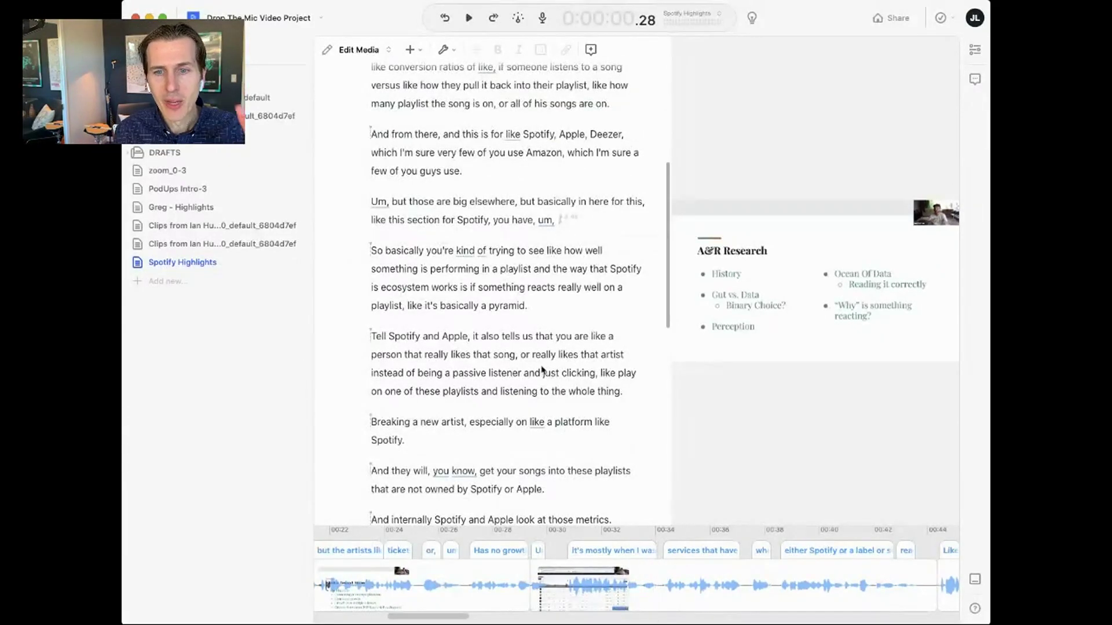
scroll(507, 303, down, 1)
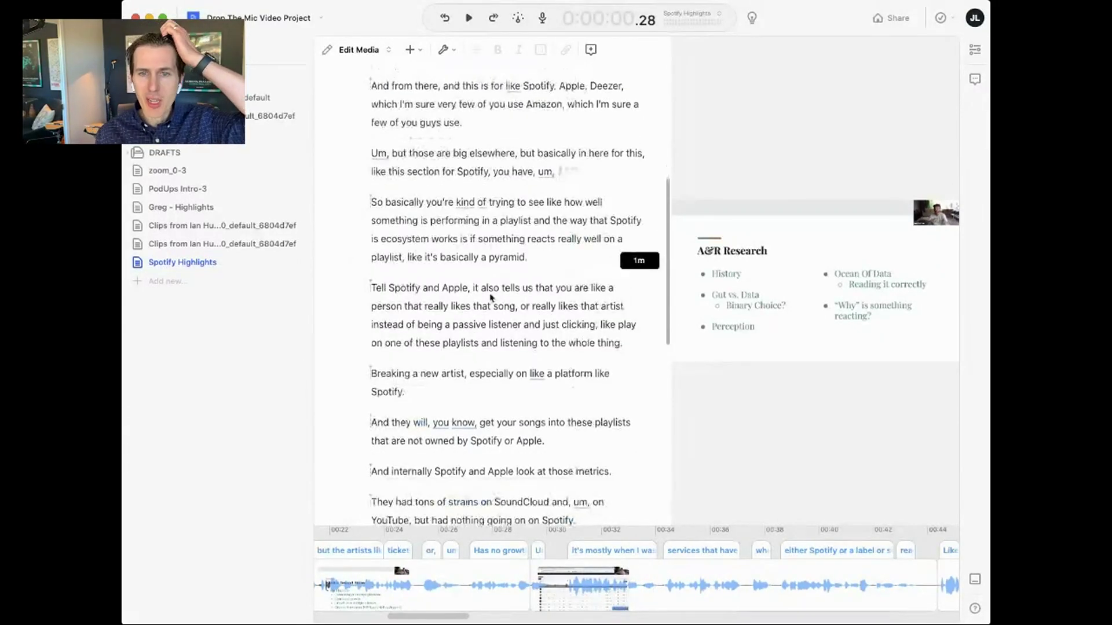
scroll(472, 310, down, 3)
scroll(475, 313, down, 4)
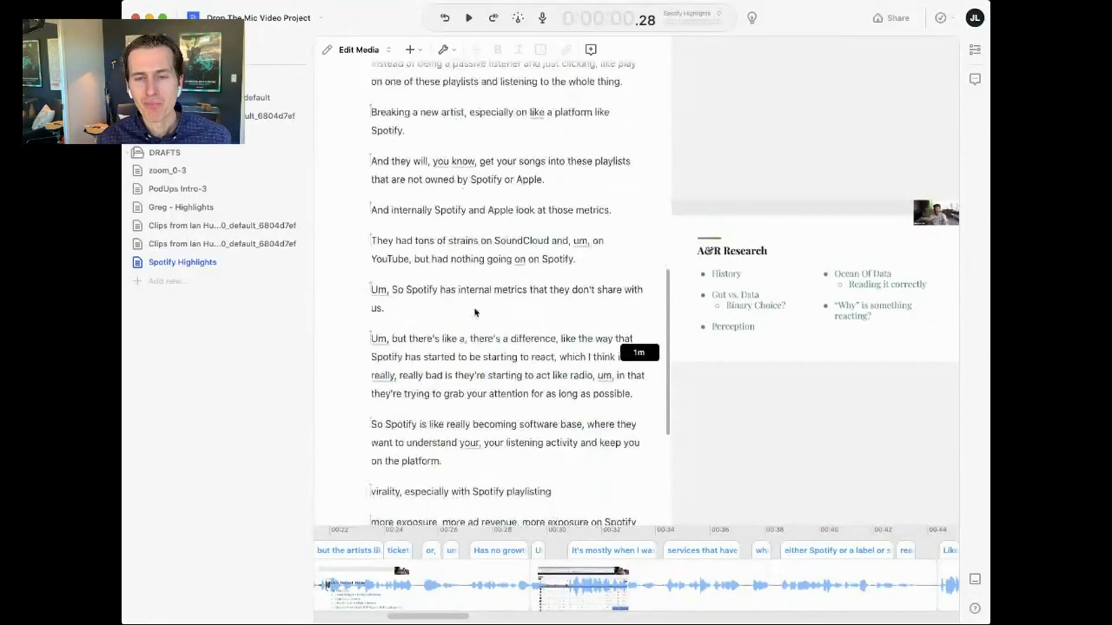
- Play the script from 'So Spotify has internal metrics' through 'virality, especially with Spotify'
click(404, 219)
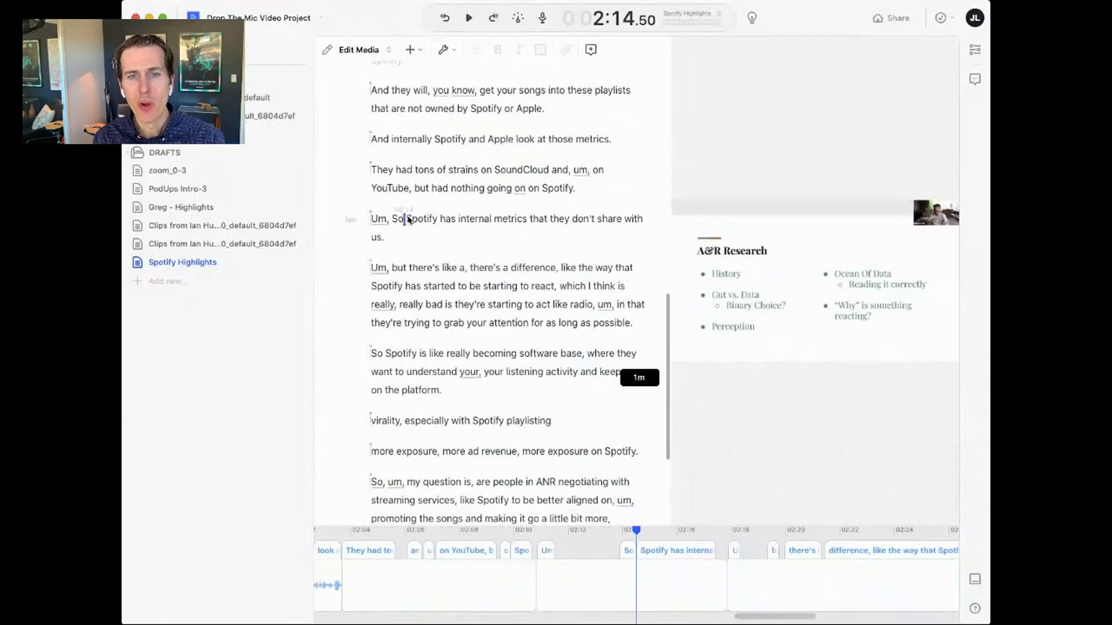
key(space)
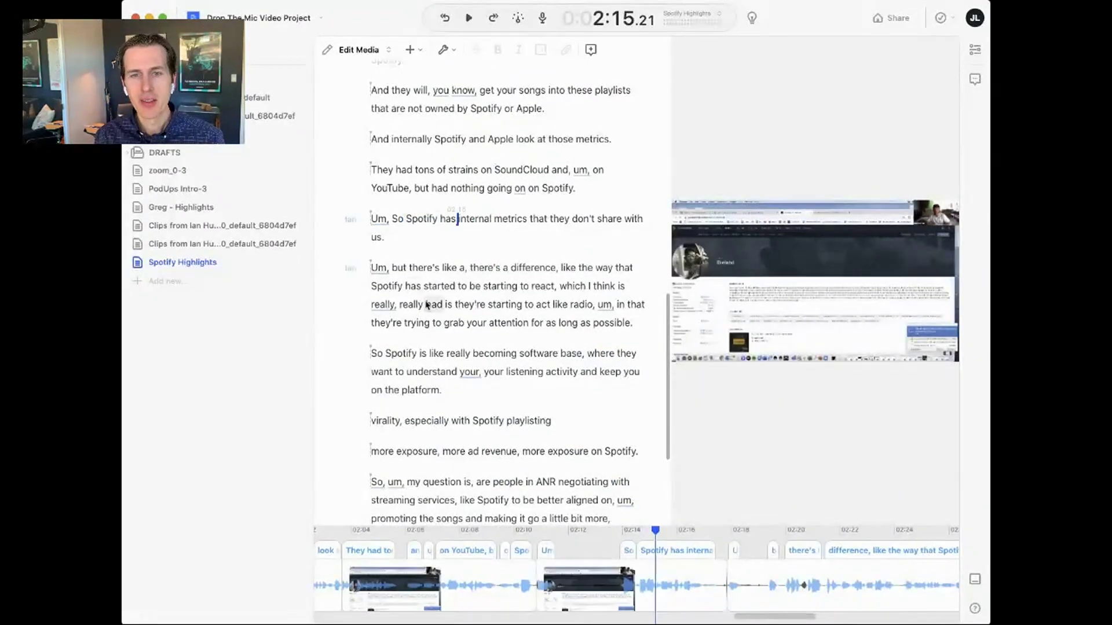
click(434, 304)
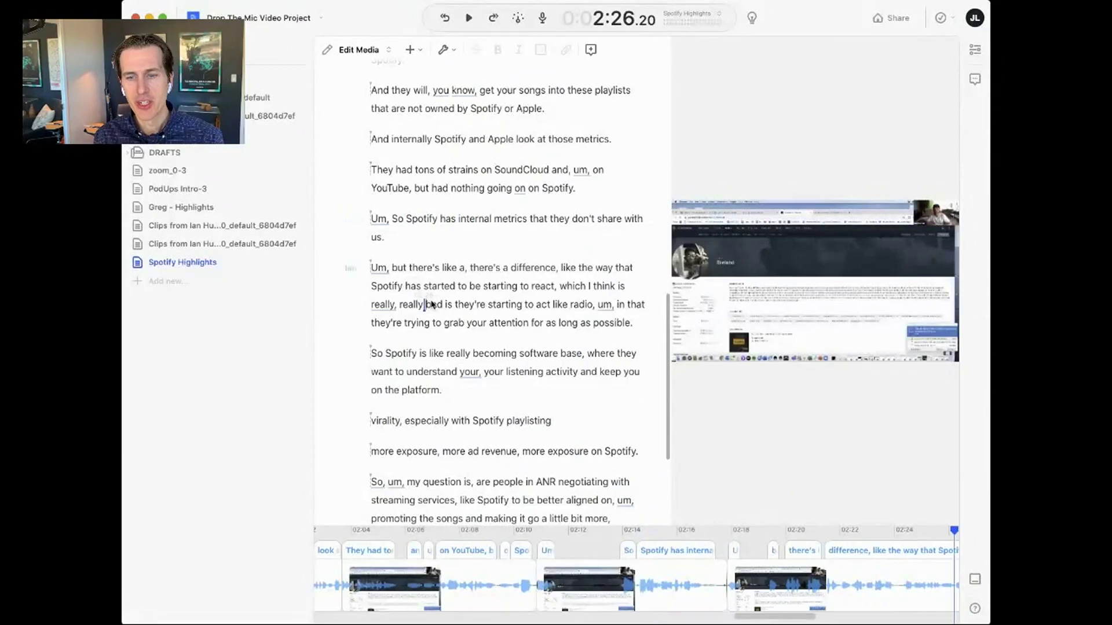
click(442, 423)
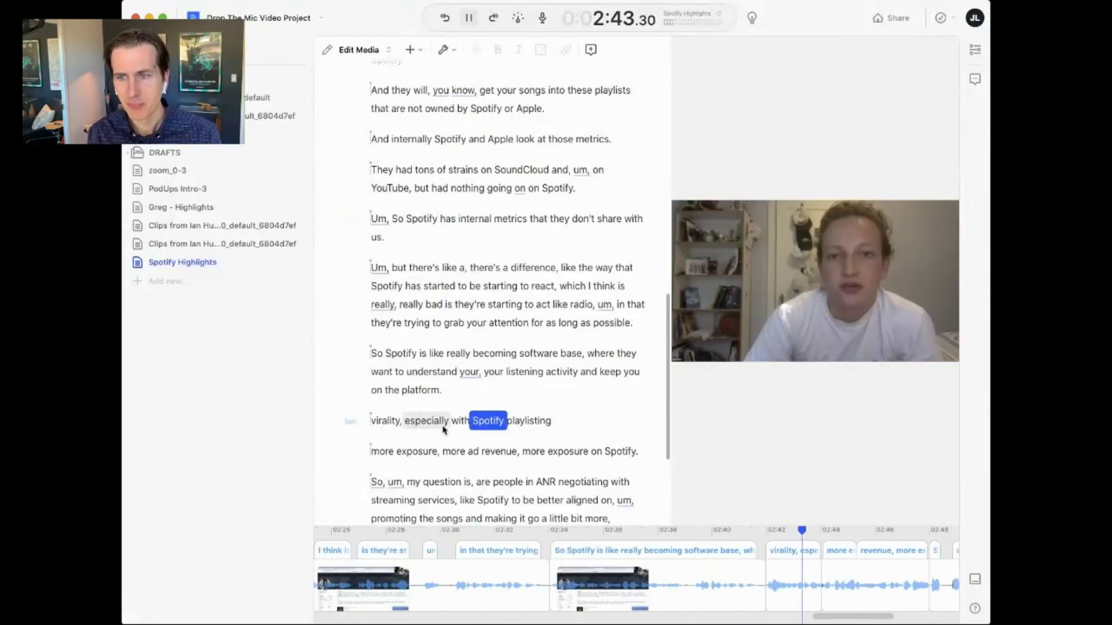
key(space)
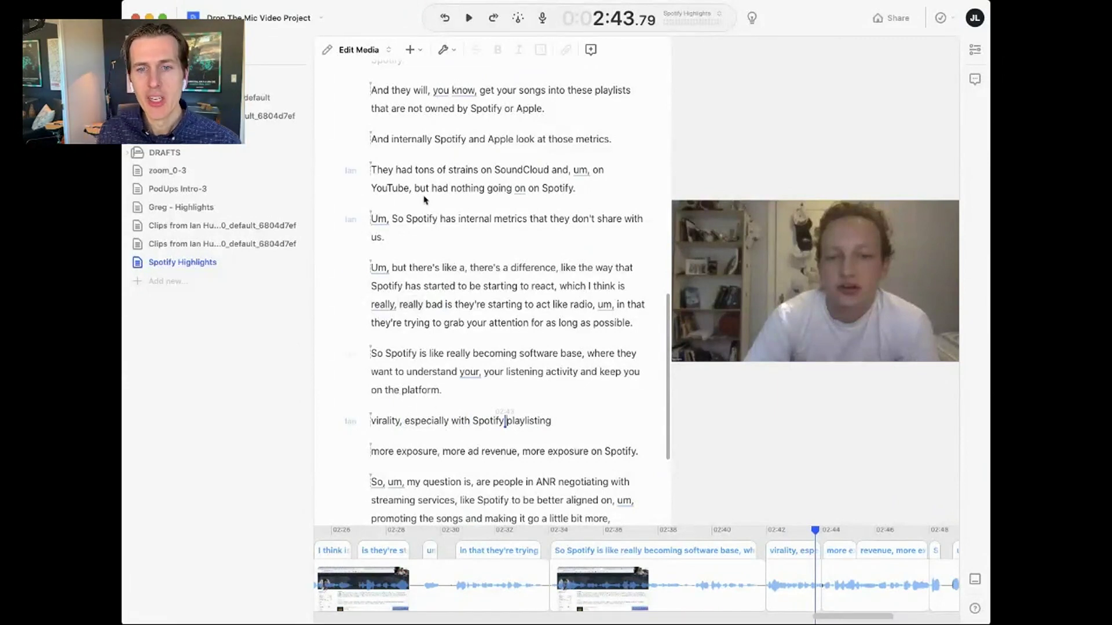
- Delete the 'Um, it's mostly when', 'And from there' and 'Tell Spotify and Apple' paragraphs
triple_click(418, 225)
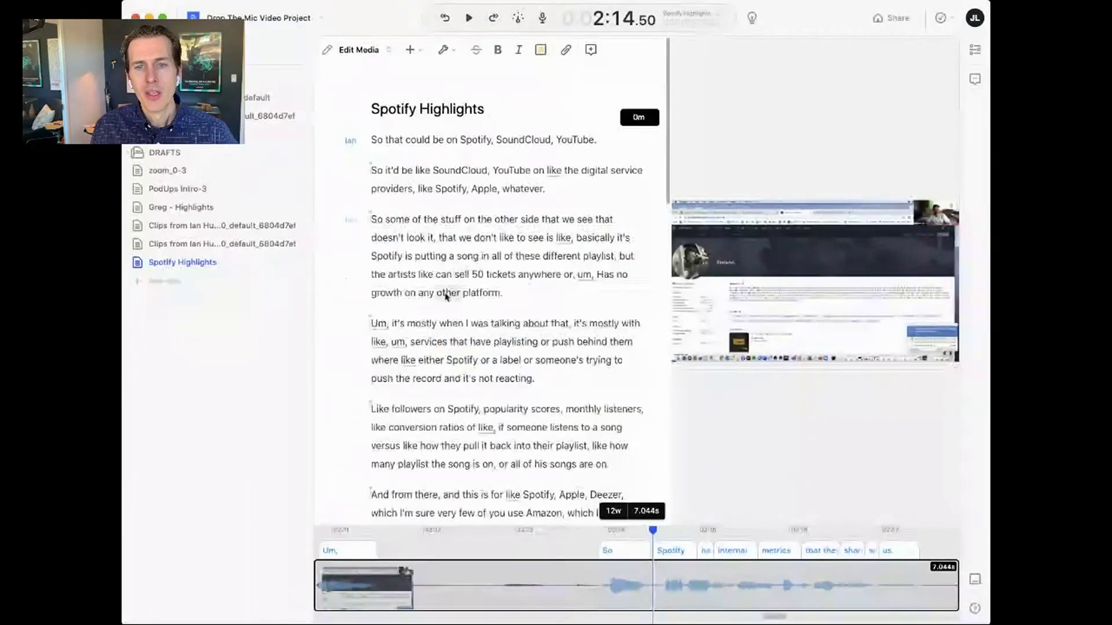
triple_click(443, 337)
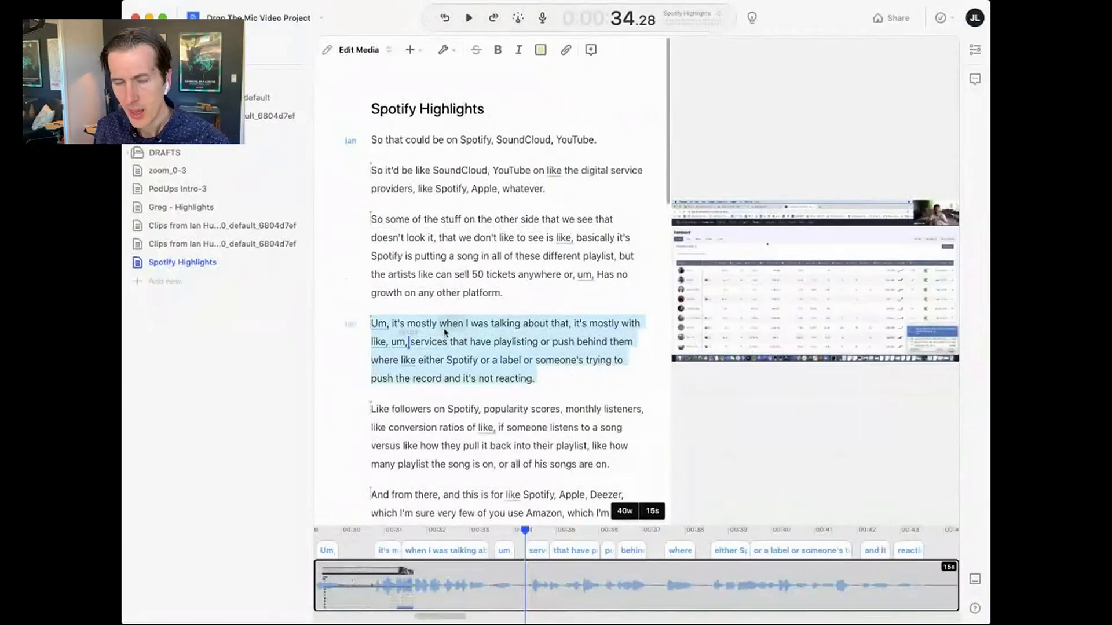
key(BackSpace)
triple_click(467, 410)
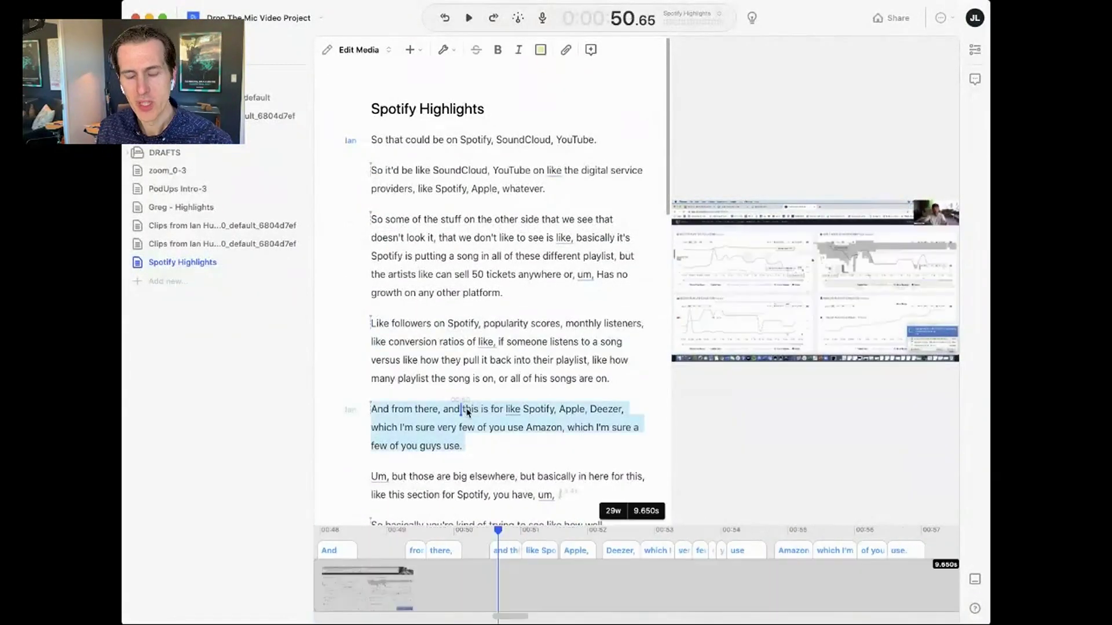
key(BackSpace)
scroll(466, 411, down, 5)
click(453, 295)
triple_click(452, 259)
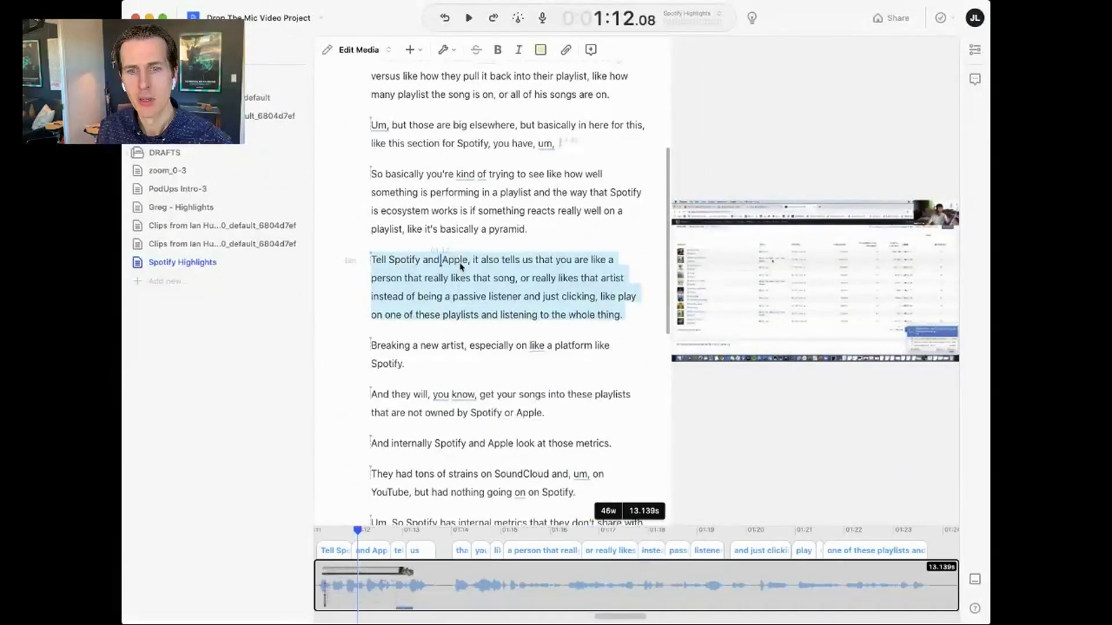
key(BackSpace)
- Delete the four paragraphs from 'And they will', then everything from 'So Spotify' to the end
drag(370, 309, 529, 479)
key(BackSpace)
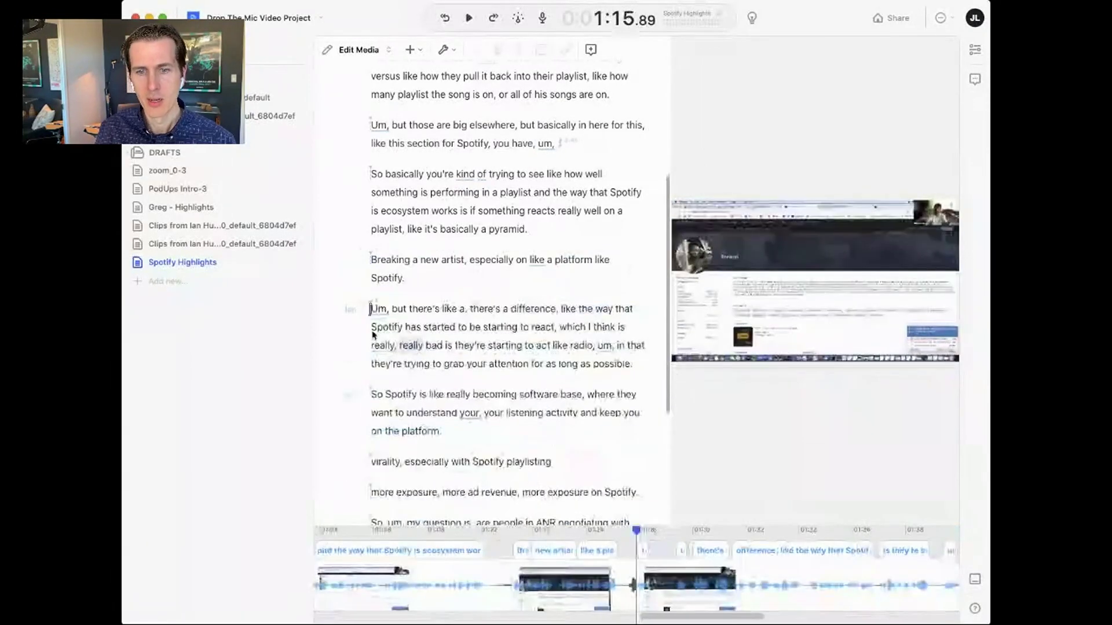
click(377, 359)
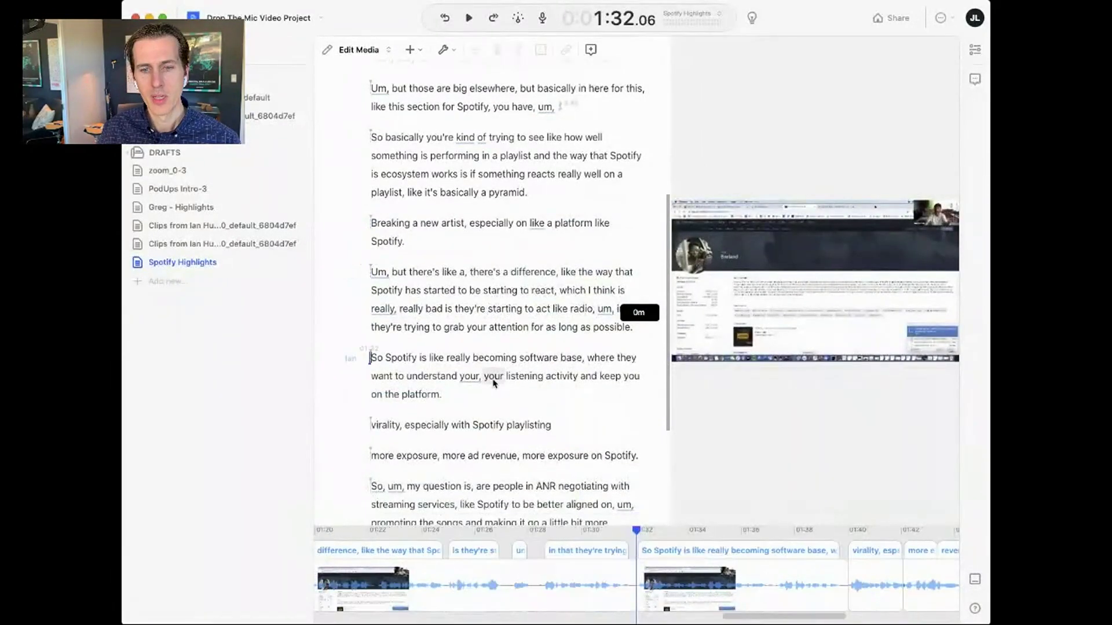
scroll(497, 390, down, 4)
shift+click(580, 418)
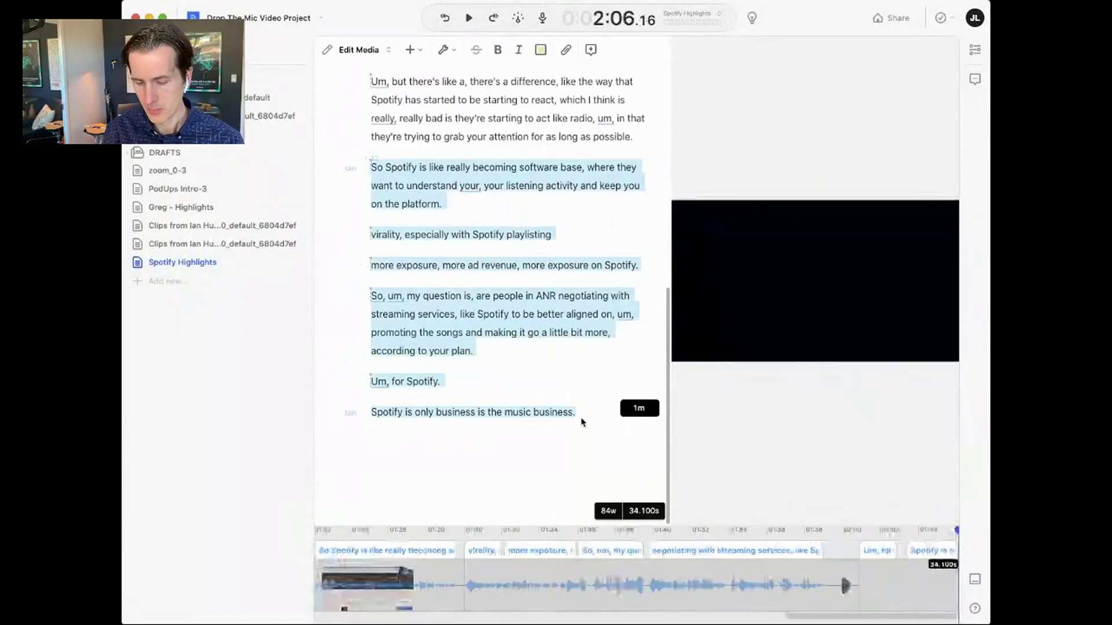
key(BackSpace)
scroll(445, 224, up, 5)
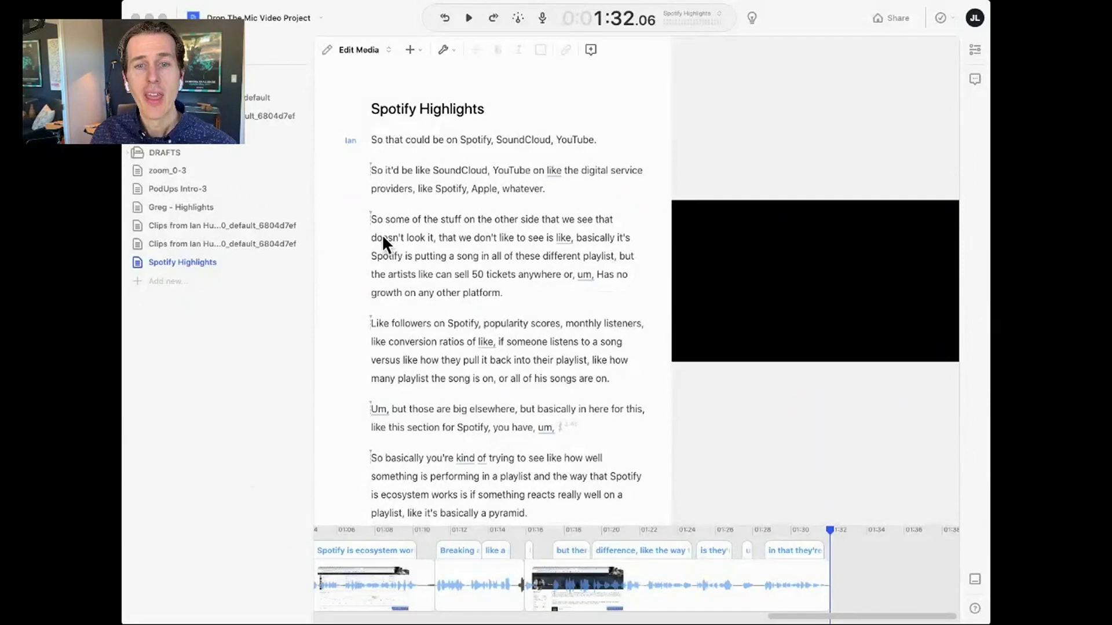
click(371, 218)
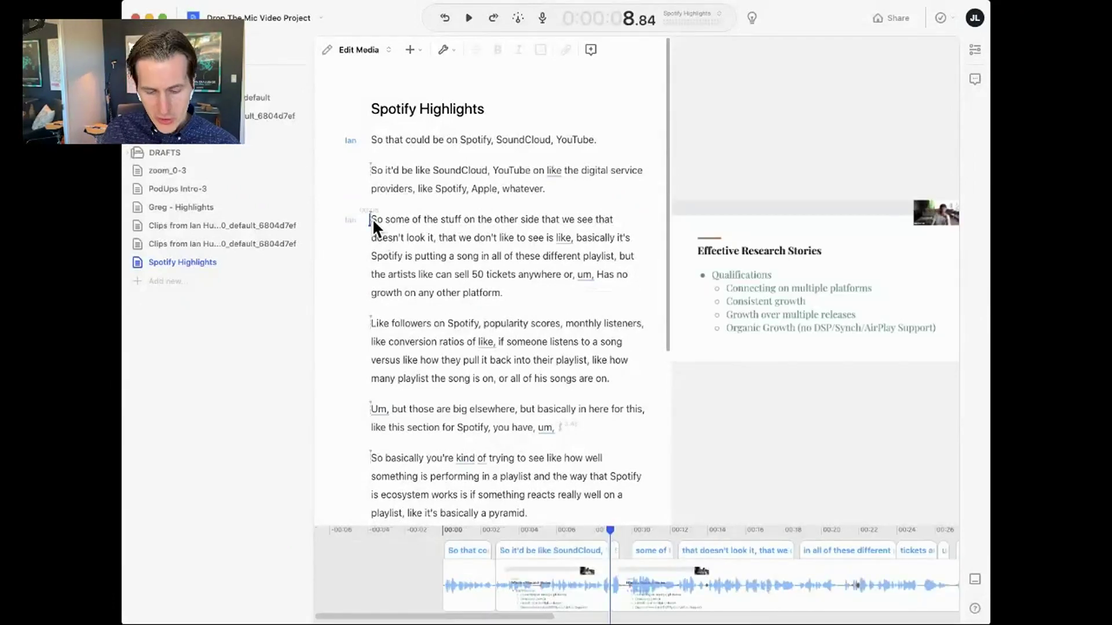
key(space)
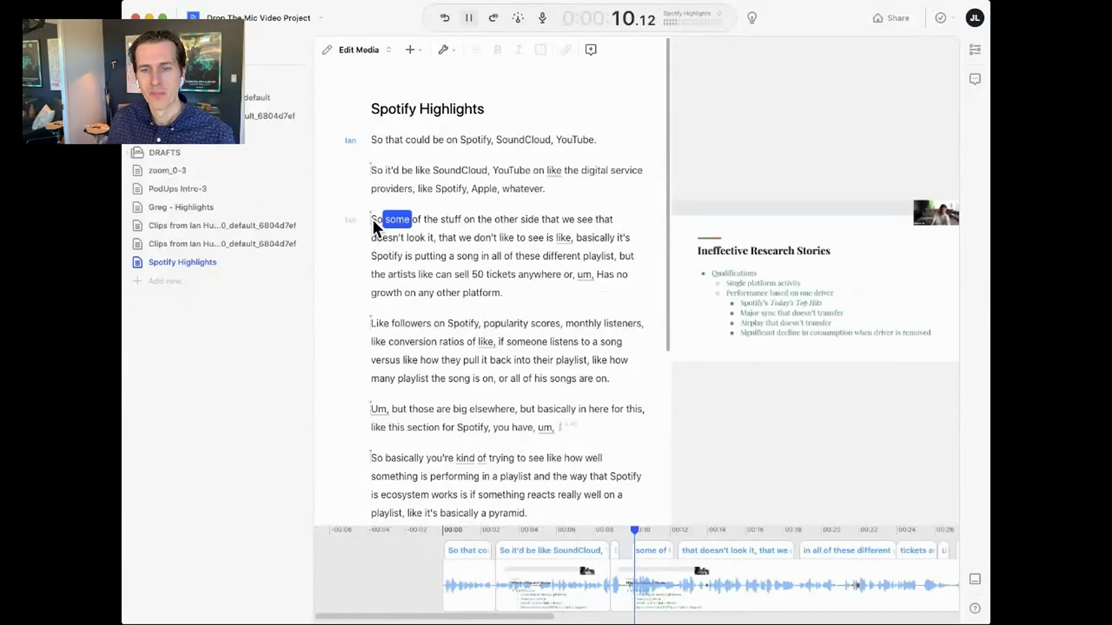
key(space)
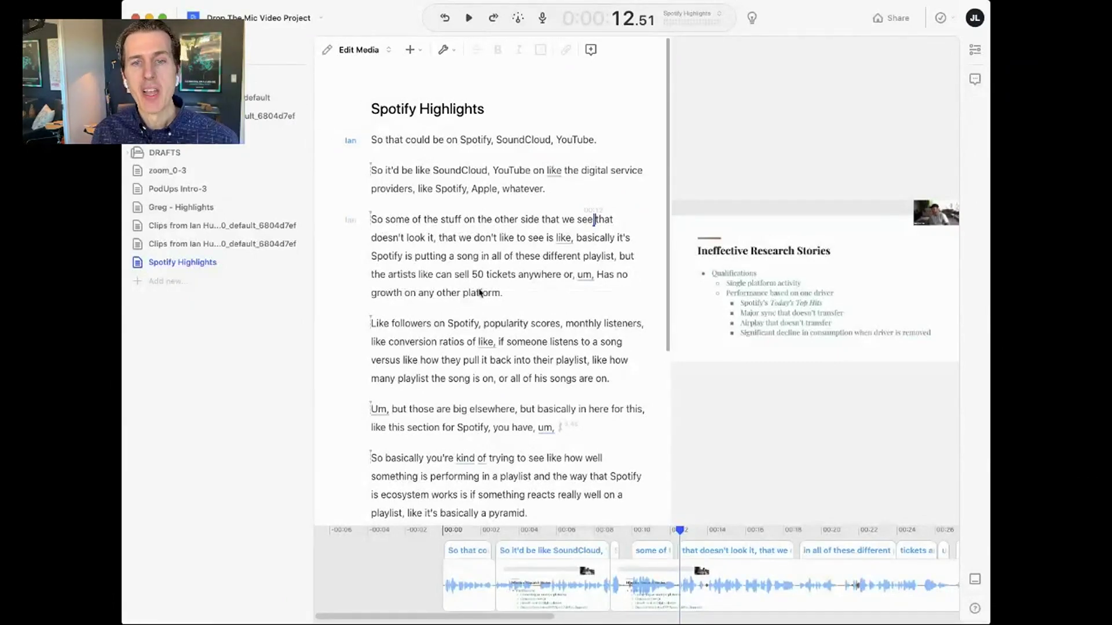
click(456, 255)
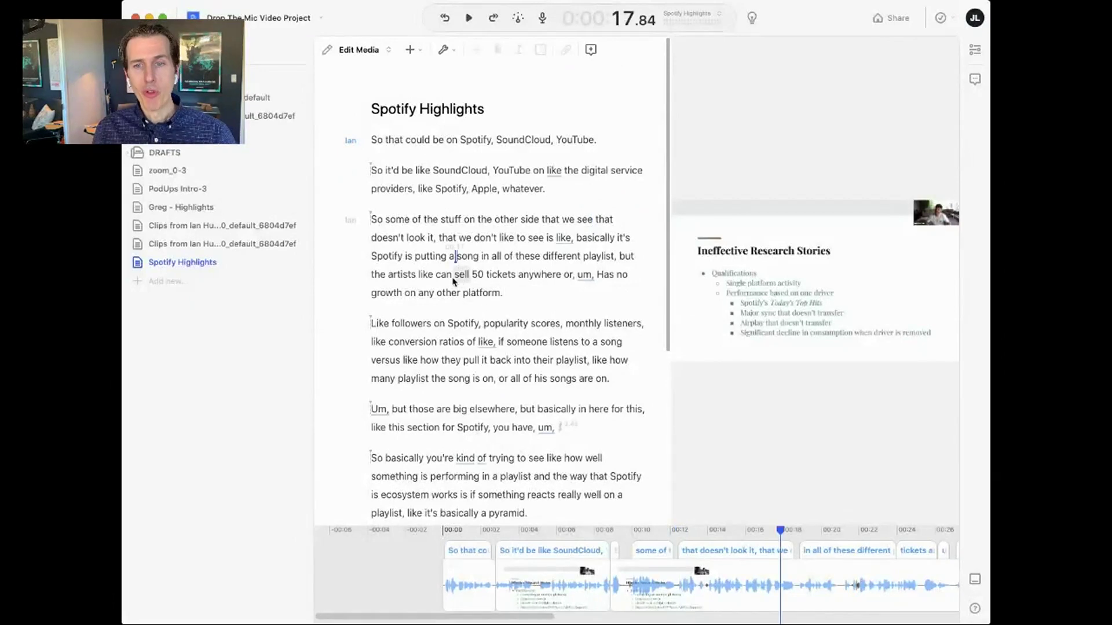
scroll(456, 256, down, 5)
scroll(456, 256, up, 5)
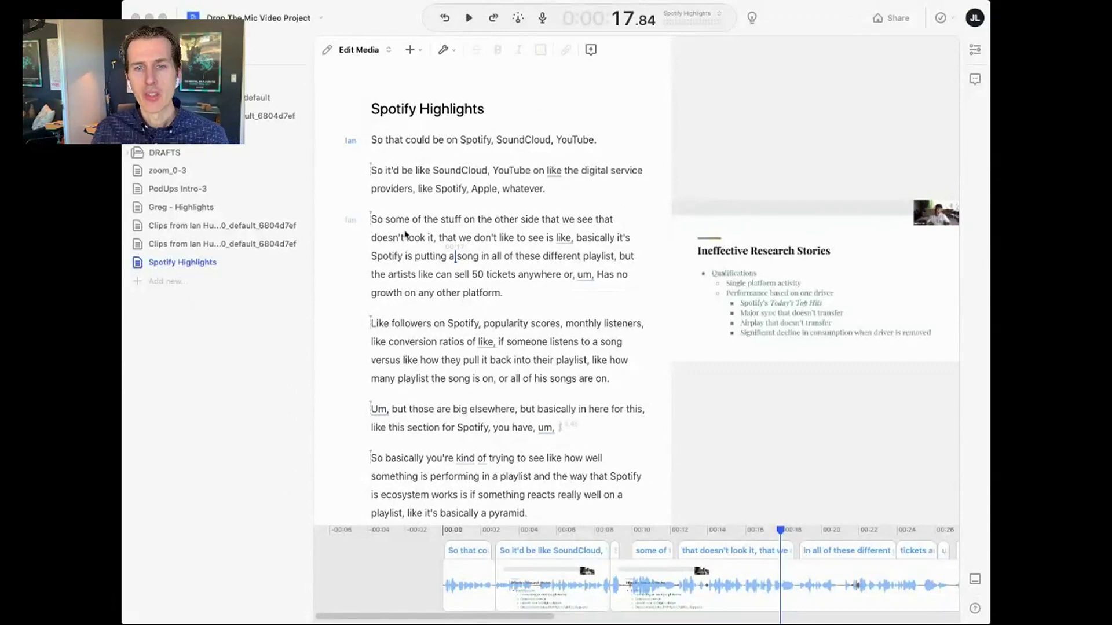
- Select the 'Like followers on Spotify' paragraph and export it as a 1920×1080 MP4 video
triple_click(386, 223)
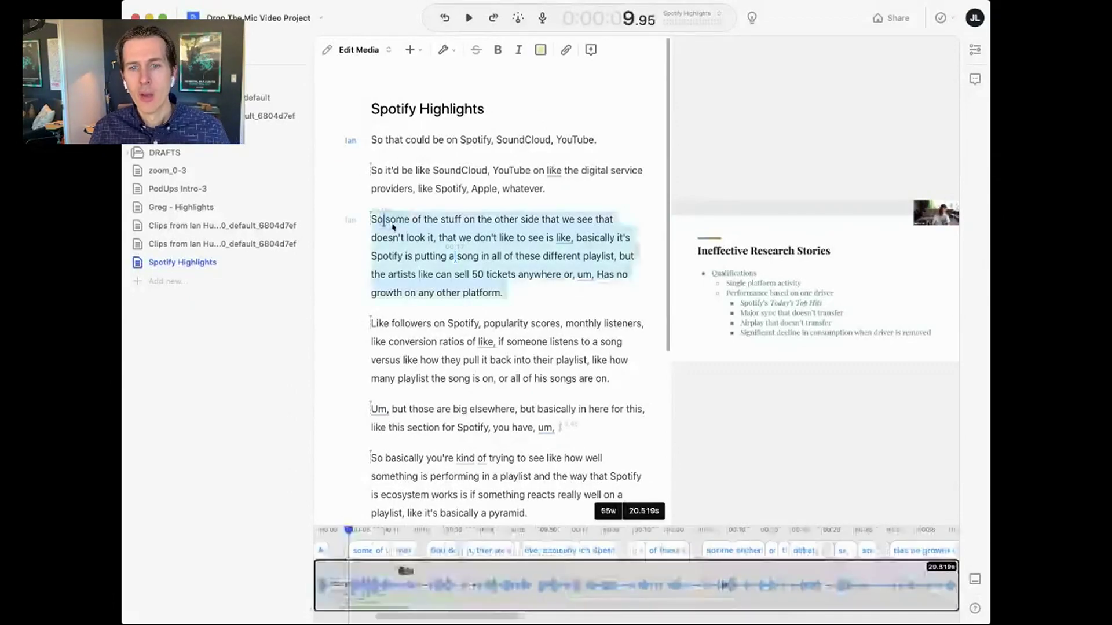
triple_click(493, 328)
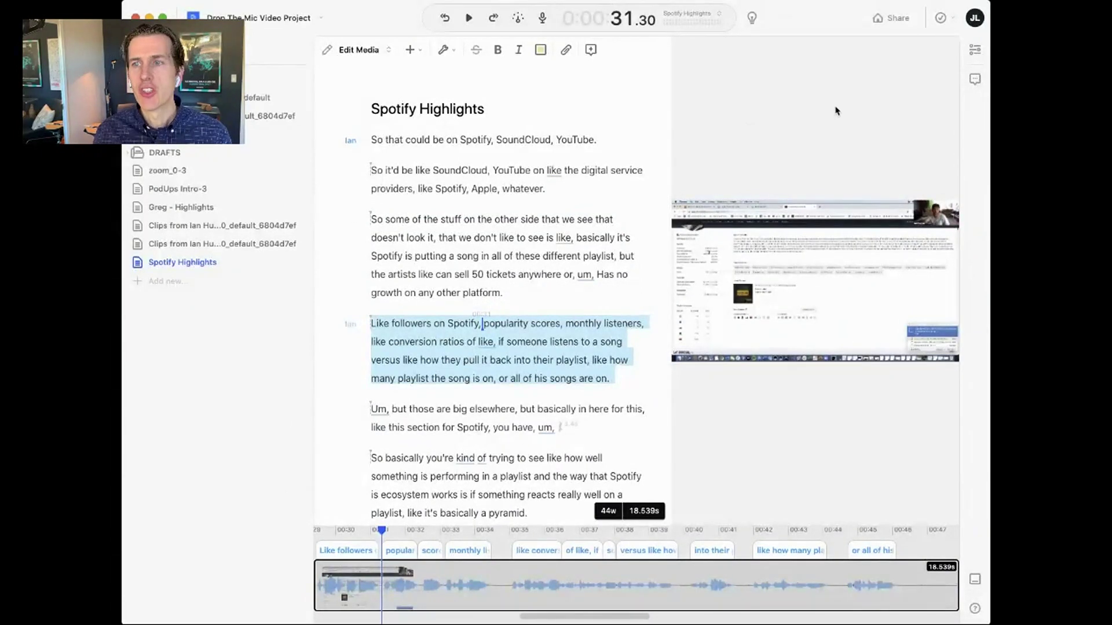
click(882, 19)
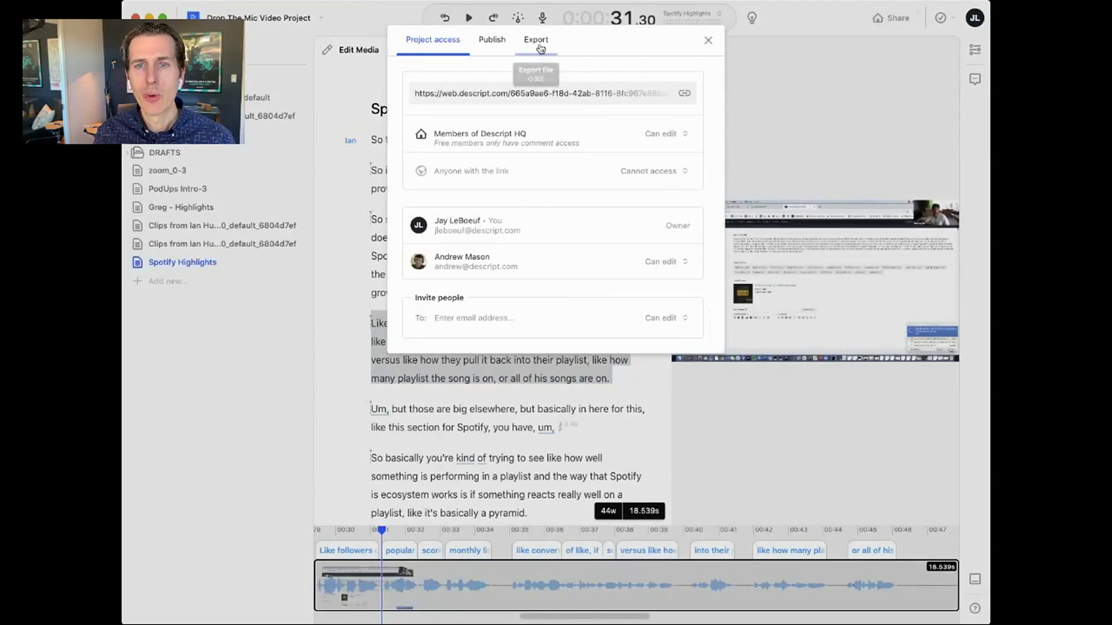
click(536, 40)
click(600, 107)
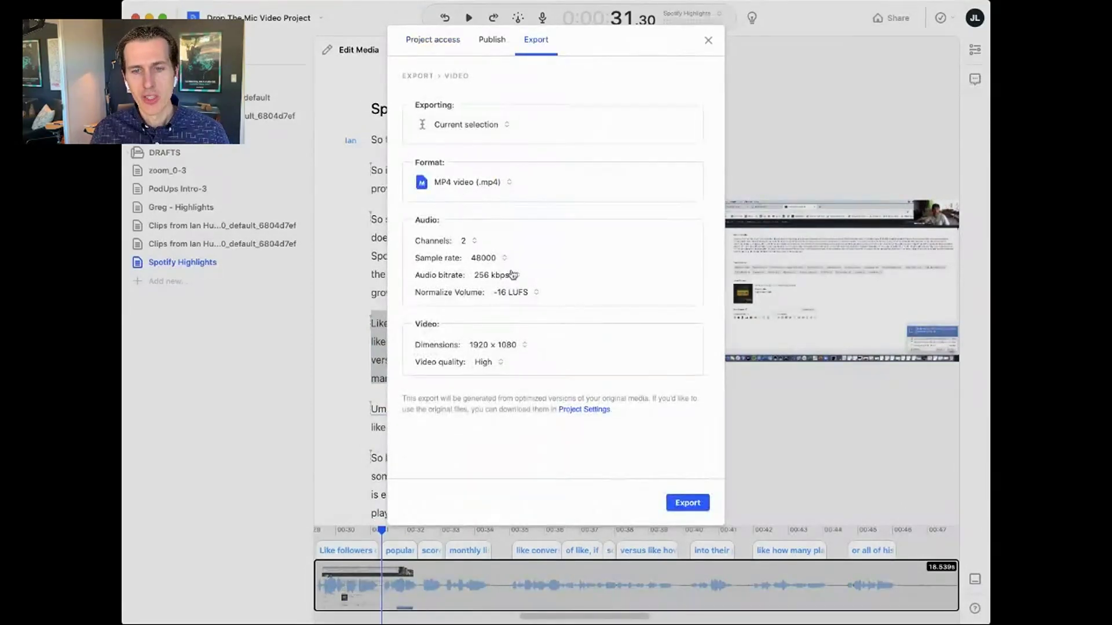
click(690, 502)
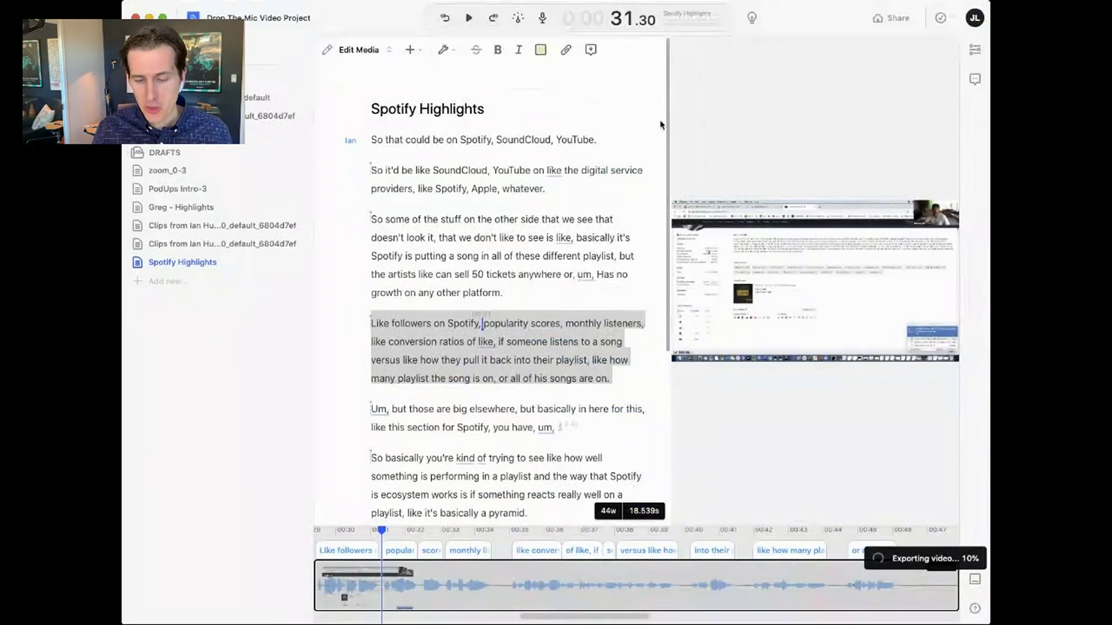
- Create an audiogram of the selected passage using the 'audio' command search
key(super+k)
text(audio)
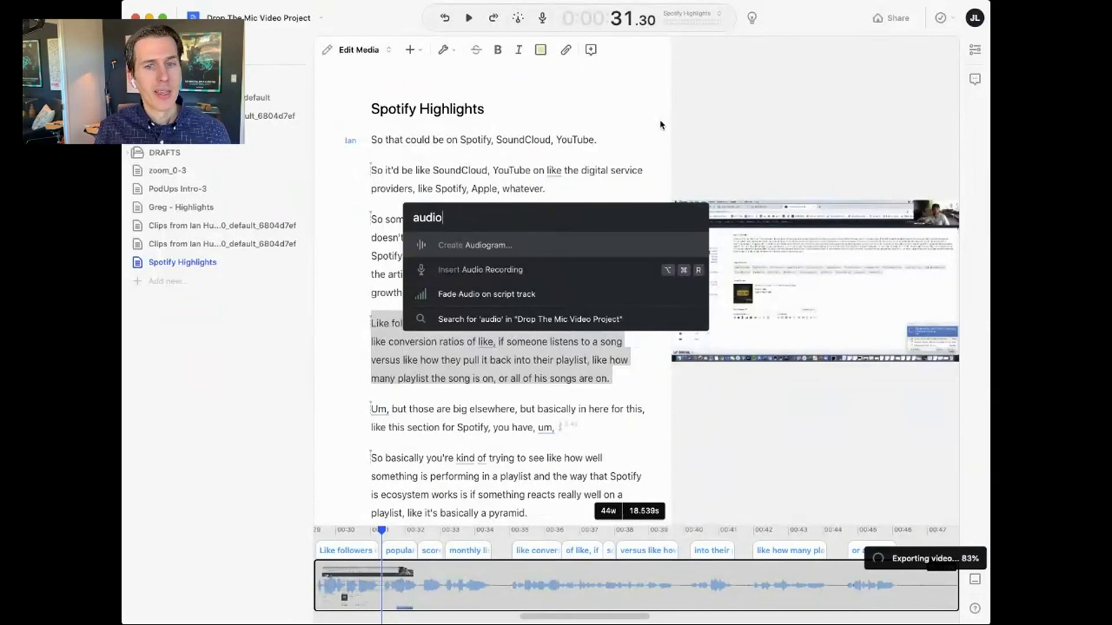
key(Return)
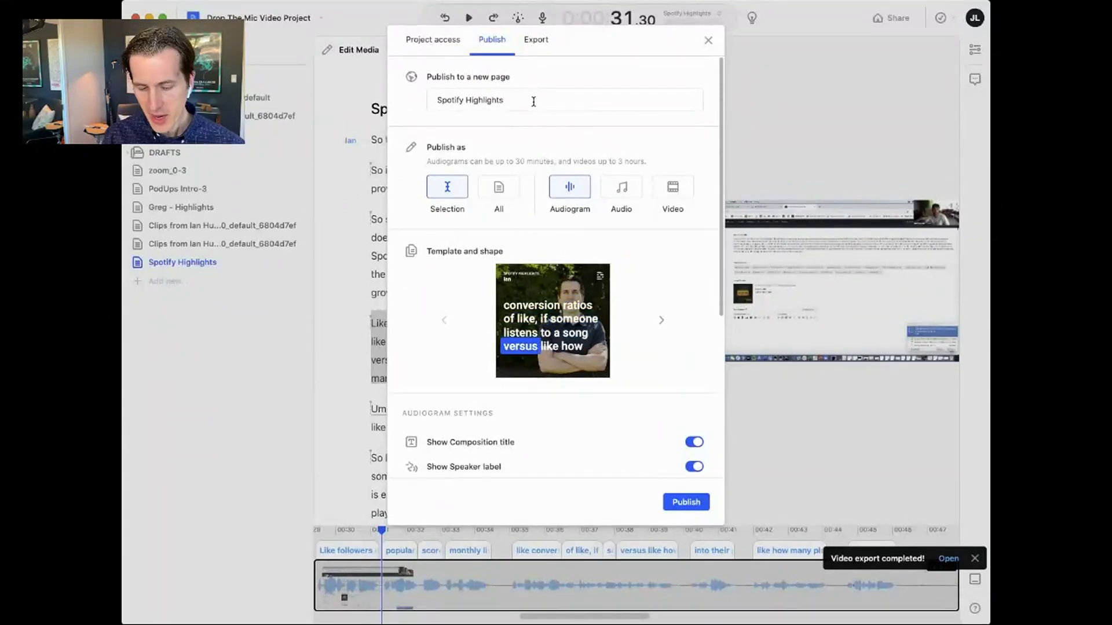
- Append 'for Drop The MIC' to the page name and remove the headshot background image
text(for Drop The MIC)
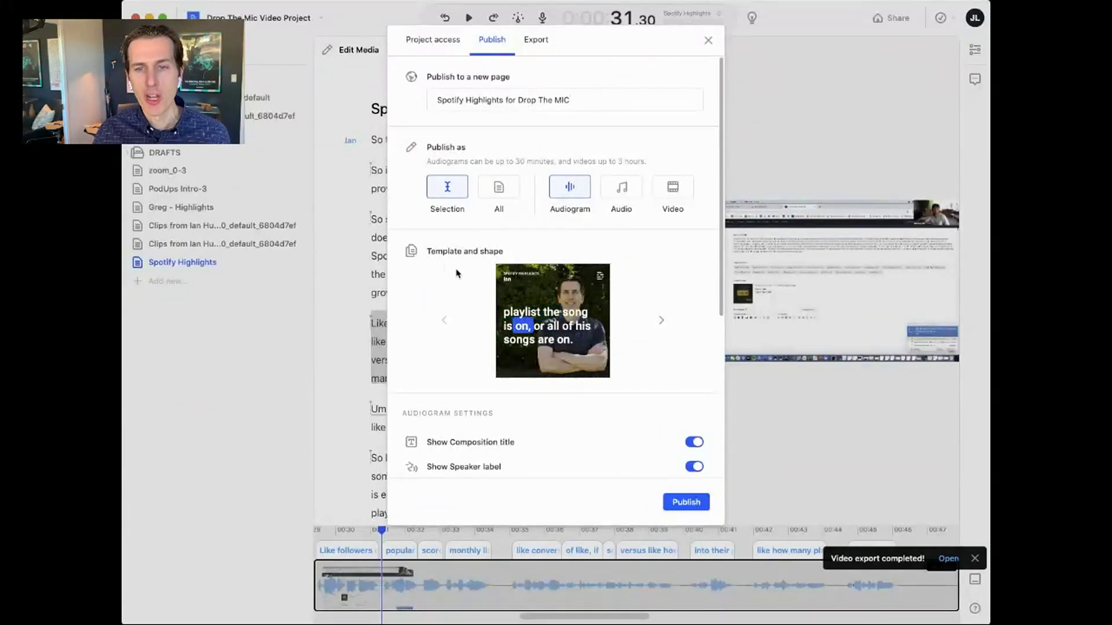
scroll(580, 313, down, 2)
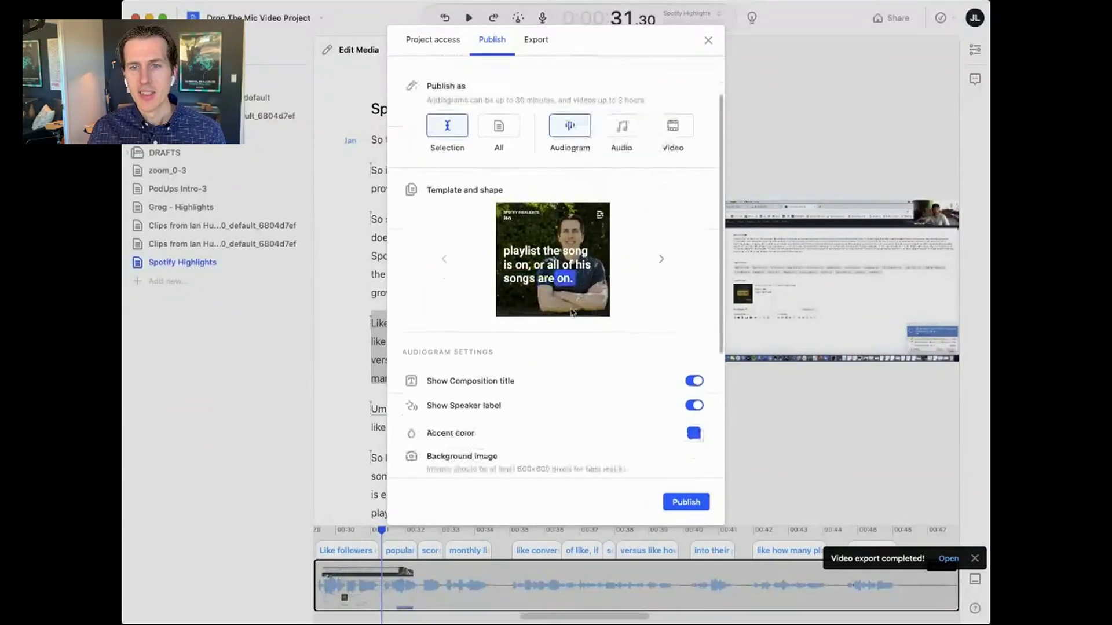
scroll(570, 310, down, 4)
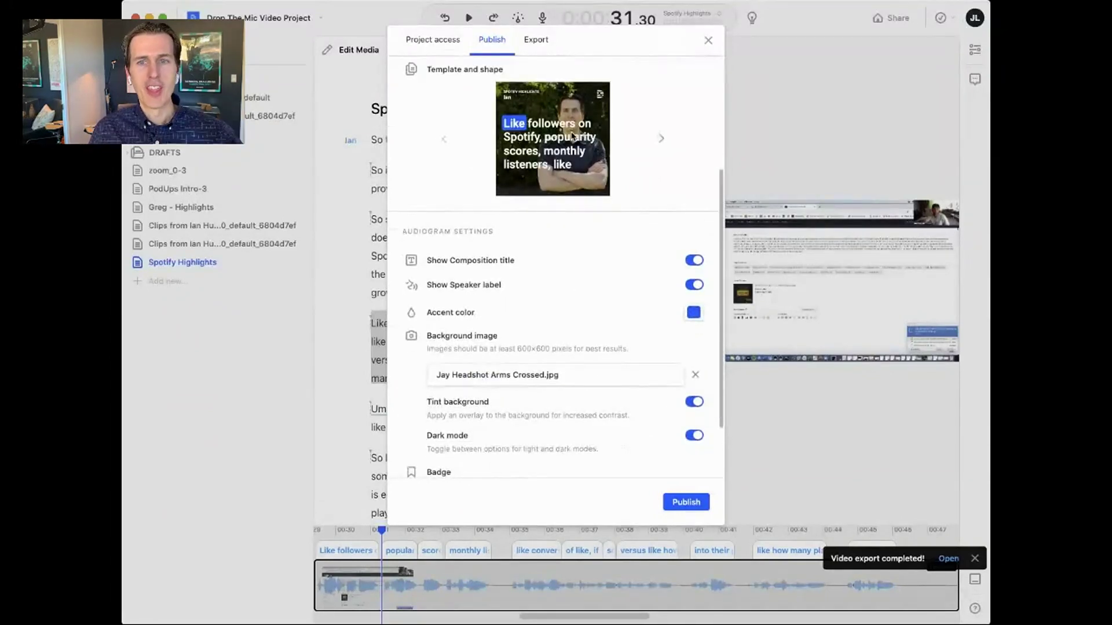
click(695, 377)
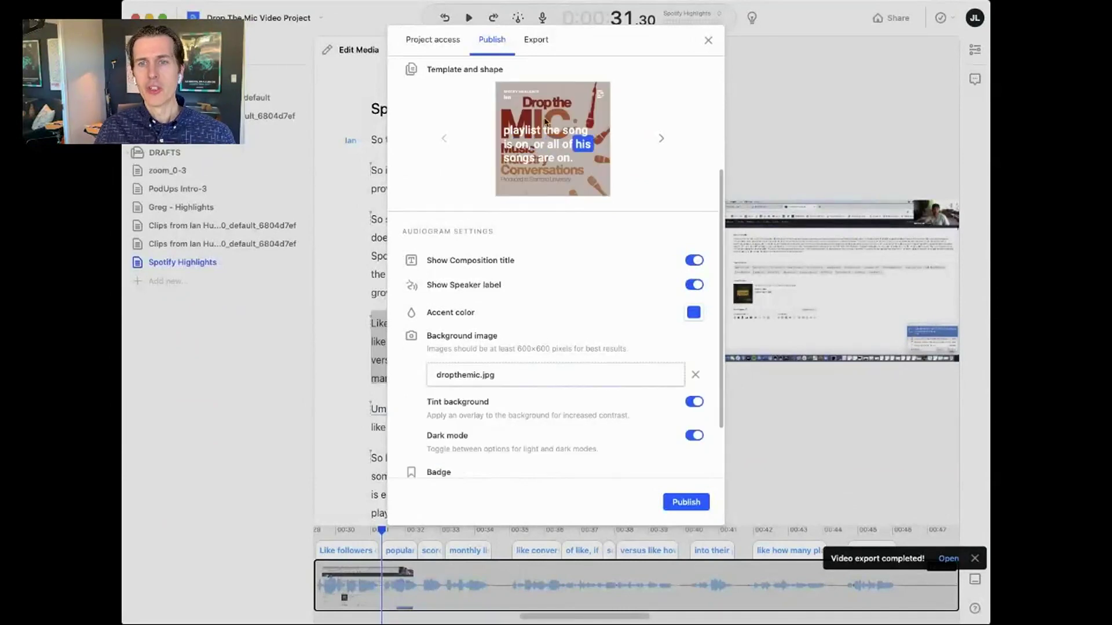
- Preview the audiogram without the background tint, and toggle dark mode off and back on
click(694, 404)
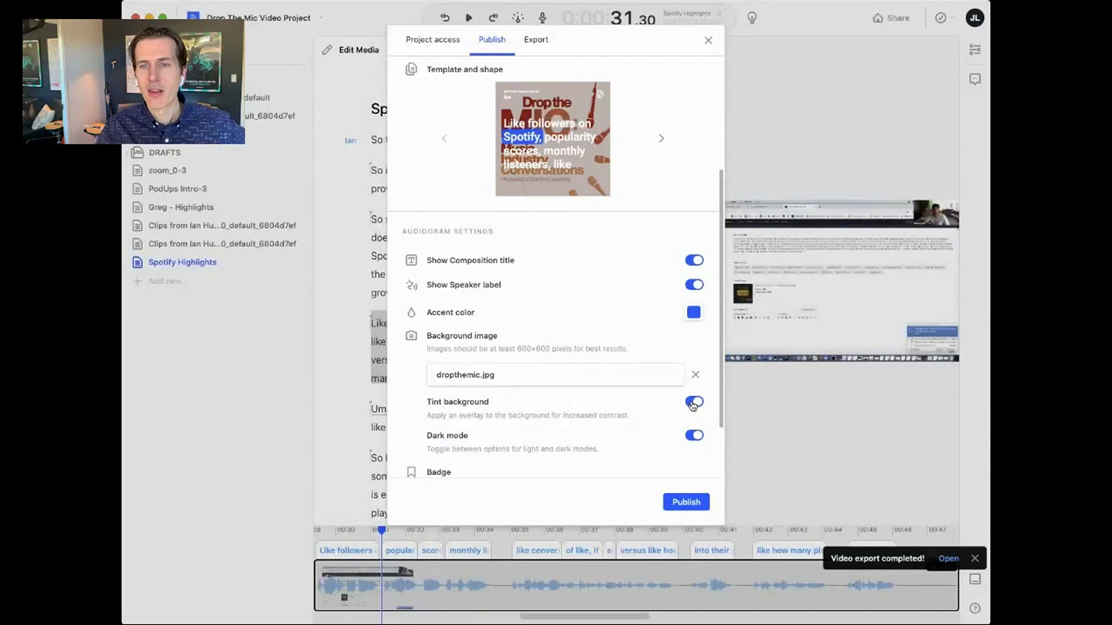
click(694, 438)
click(695, 438)
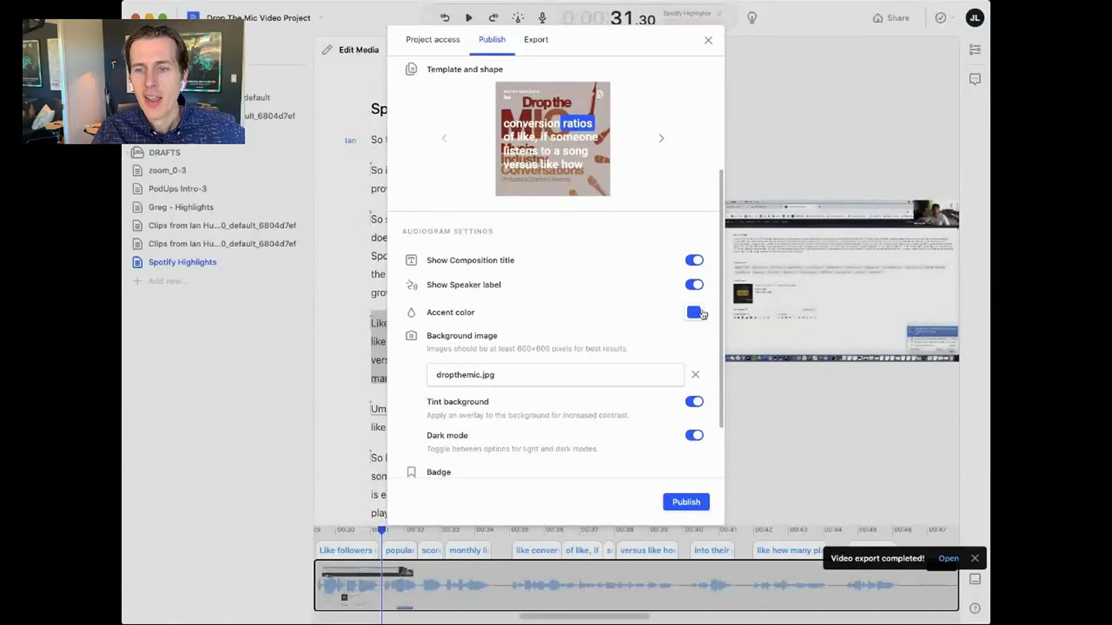
scroll(640, 361, down, 3)
scroll(640, 360, down, 1)
scroll(639, 359, up, 5)
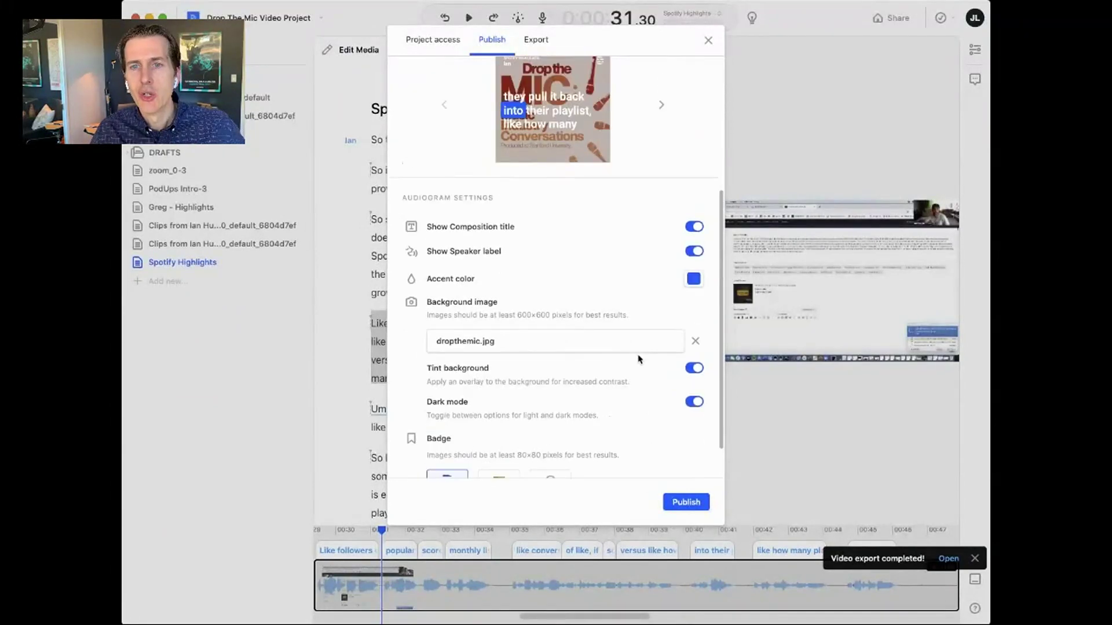
scroll(556, 193, down, 2)
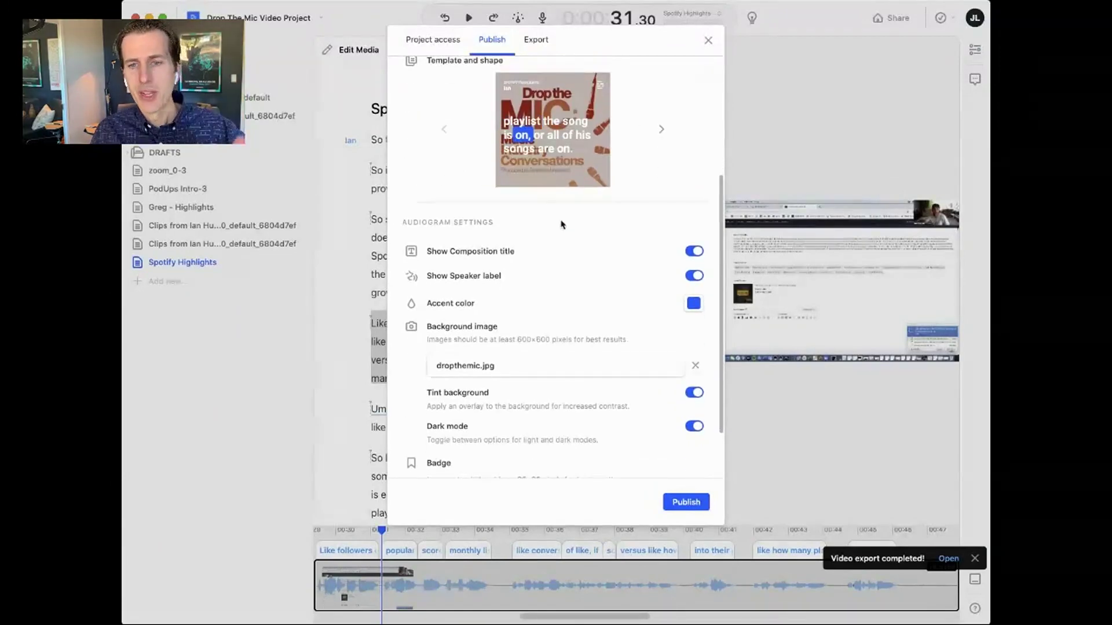
scroll(573, 184, up, 8)
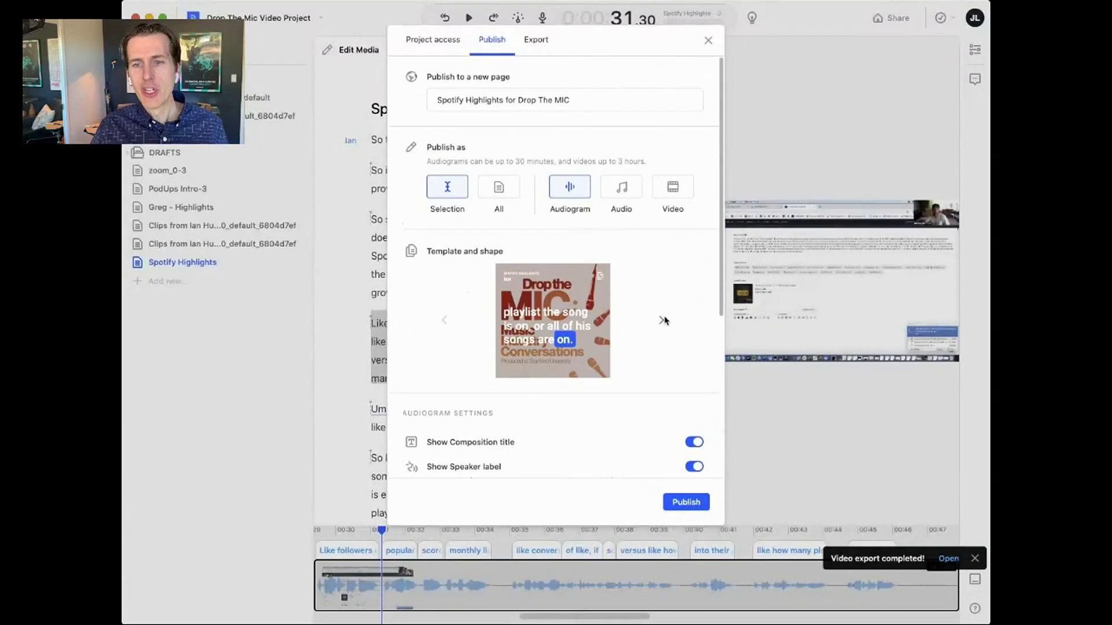
- Browse the audiogram template styles and settle on the blue-circle template
click(663, 320)
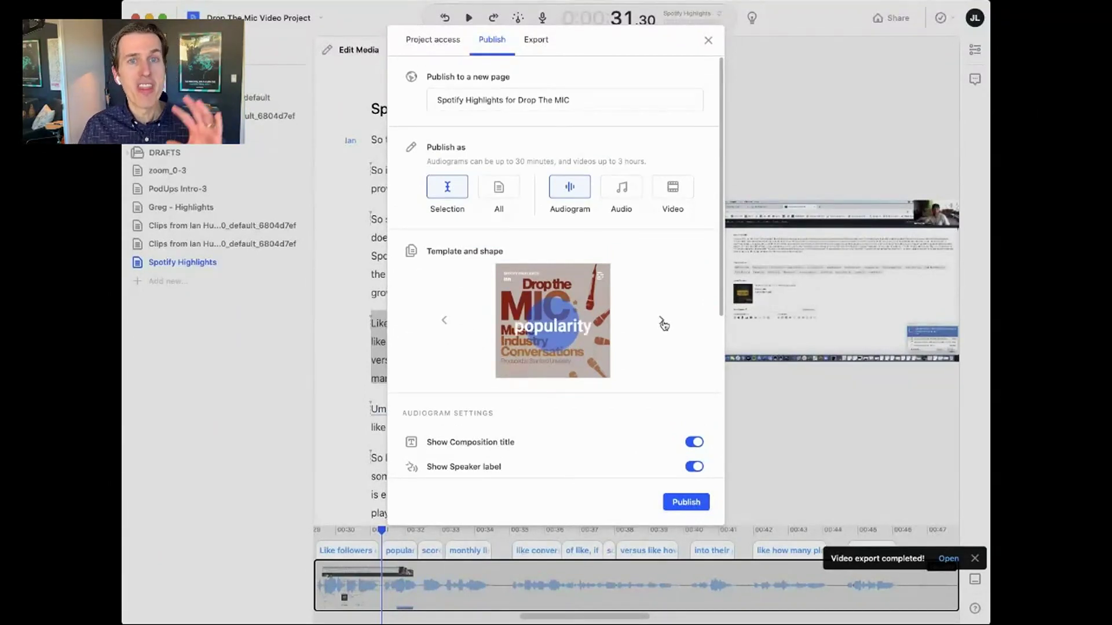
click(663, 323)
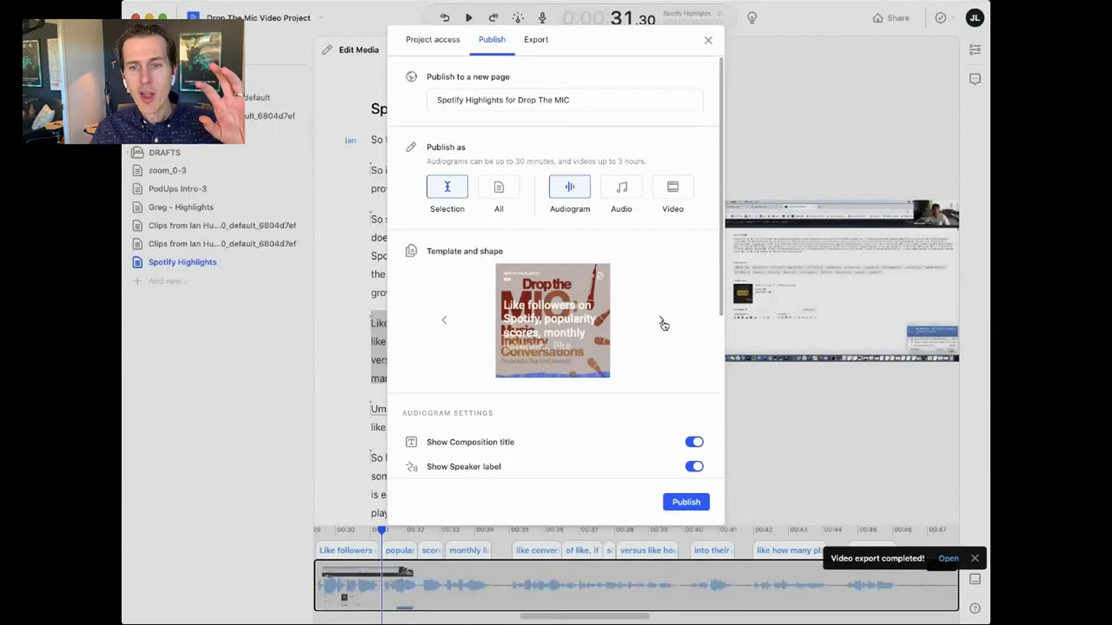
click(662, 322)
click(443, 322)
click(443, 322)
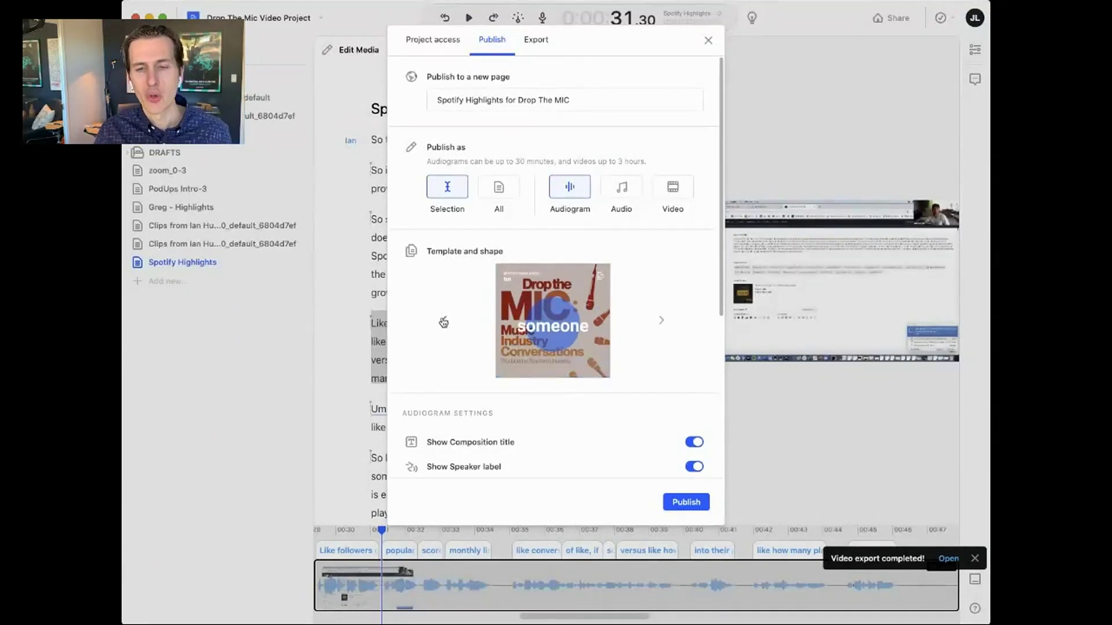
- Publish the audiogram and dismiss the published confirmation
scroll(604, 359, down, 5)
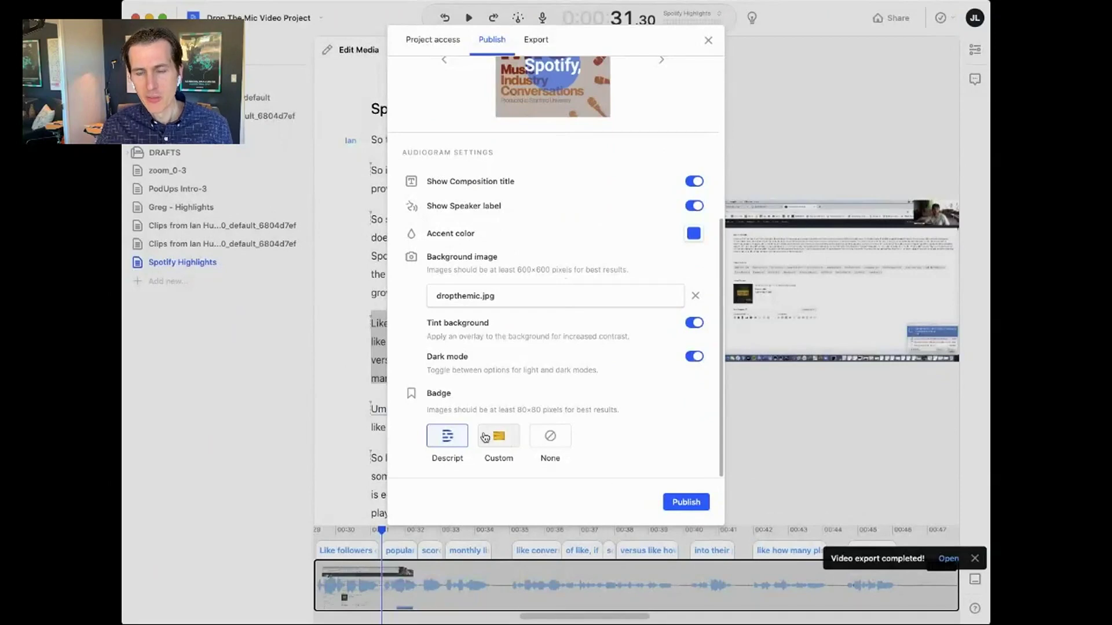
click(698, 503)
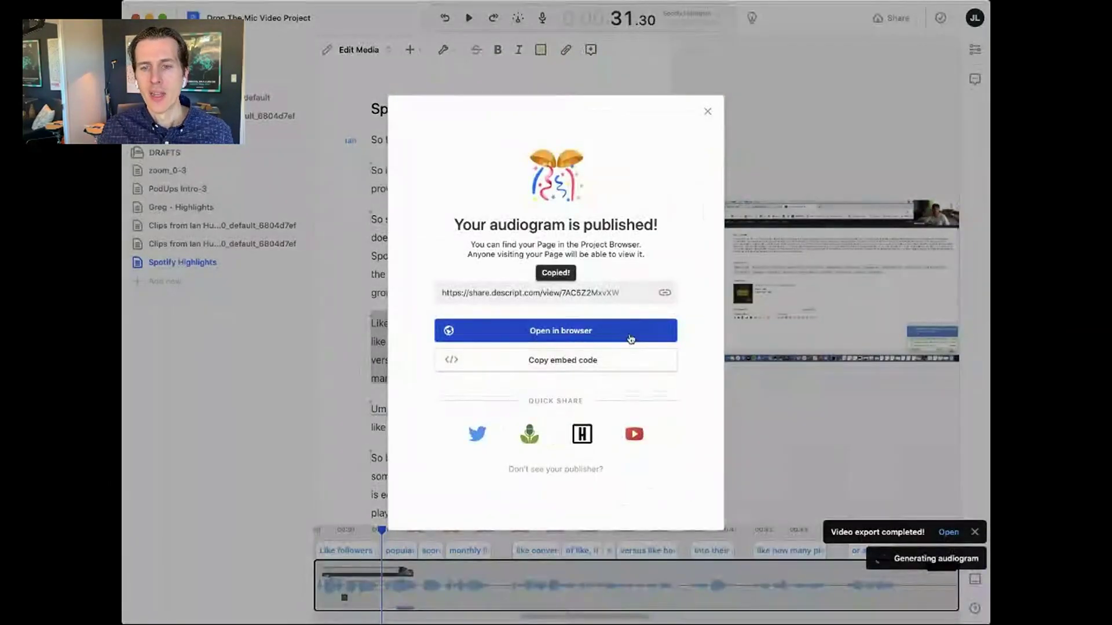
click(707, 112)
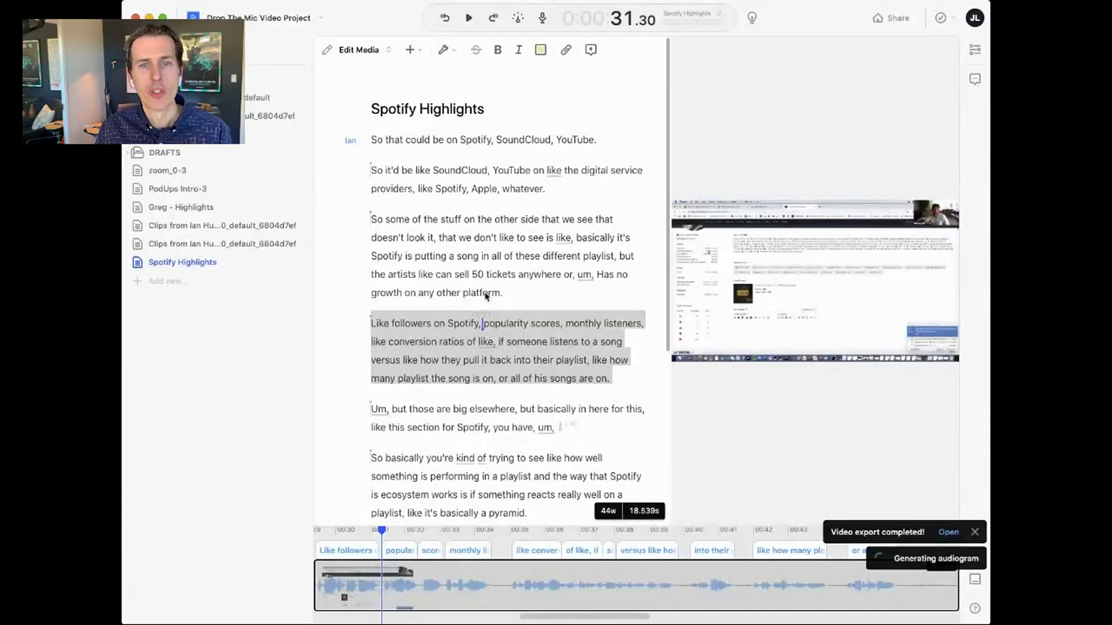
- Insert the dropthemic.jpg cover image at the script's start, on its own line above 'So'
click(502, 259)
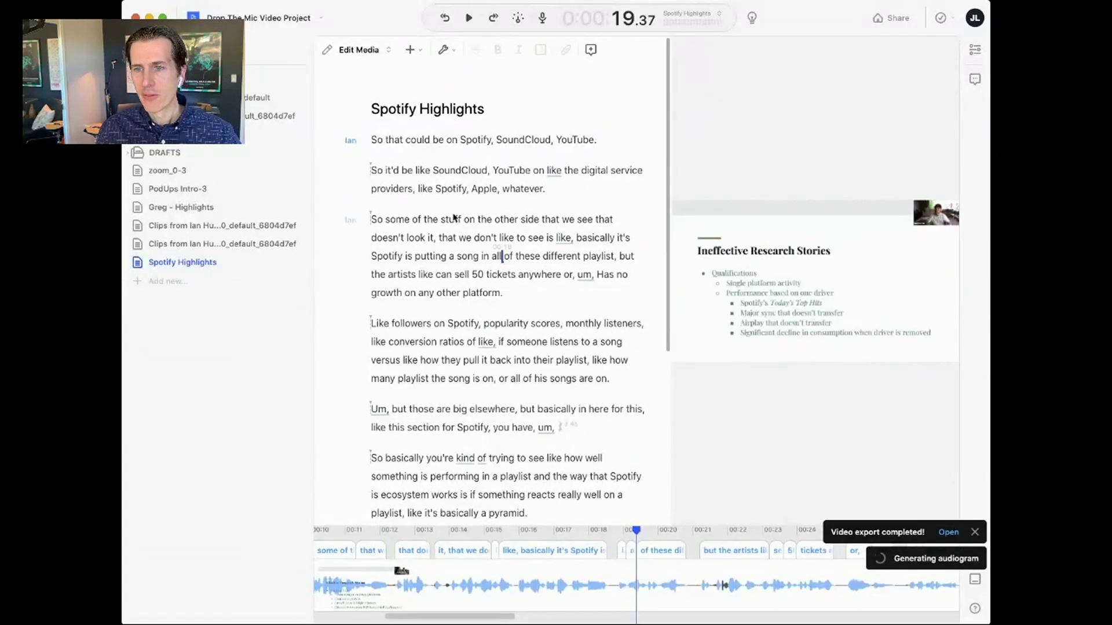
click(483, 324)
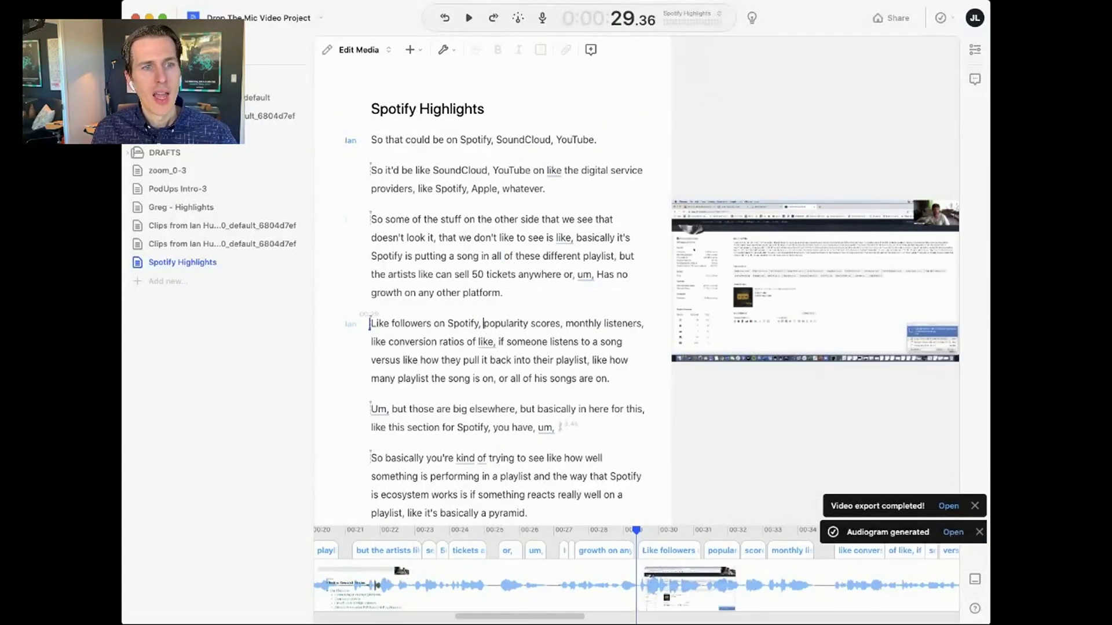
drag(157, 330, 377, 143)
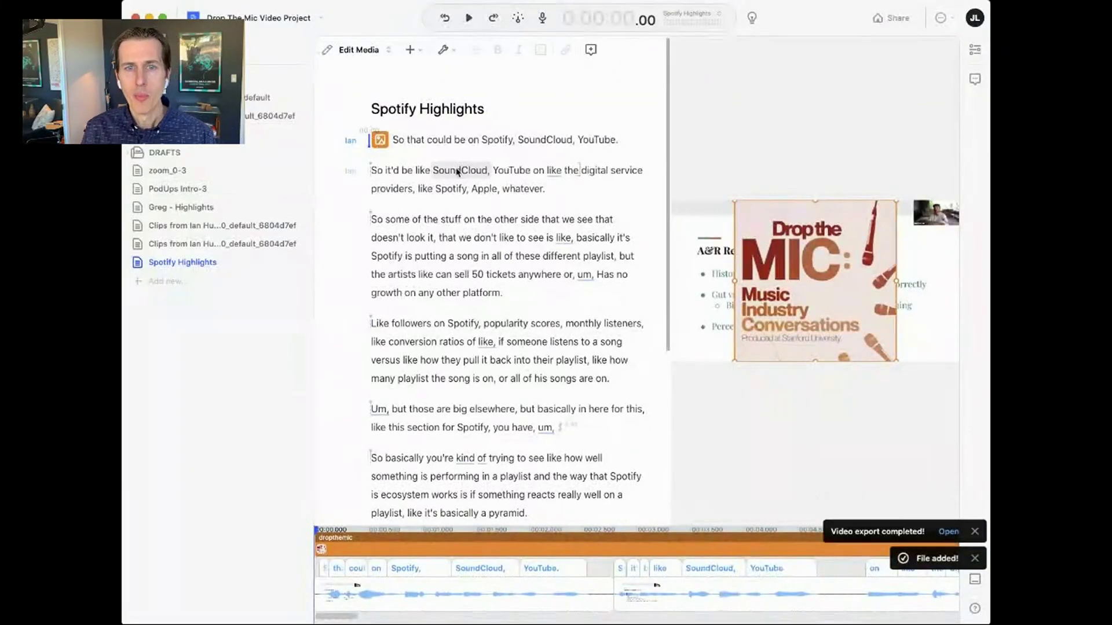
click(394, 142)
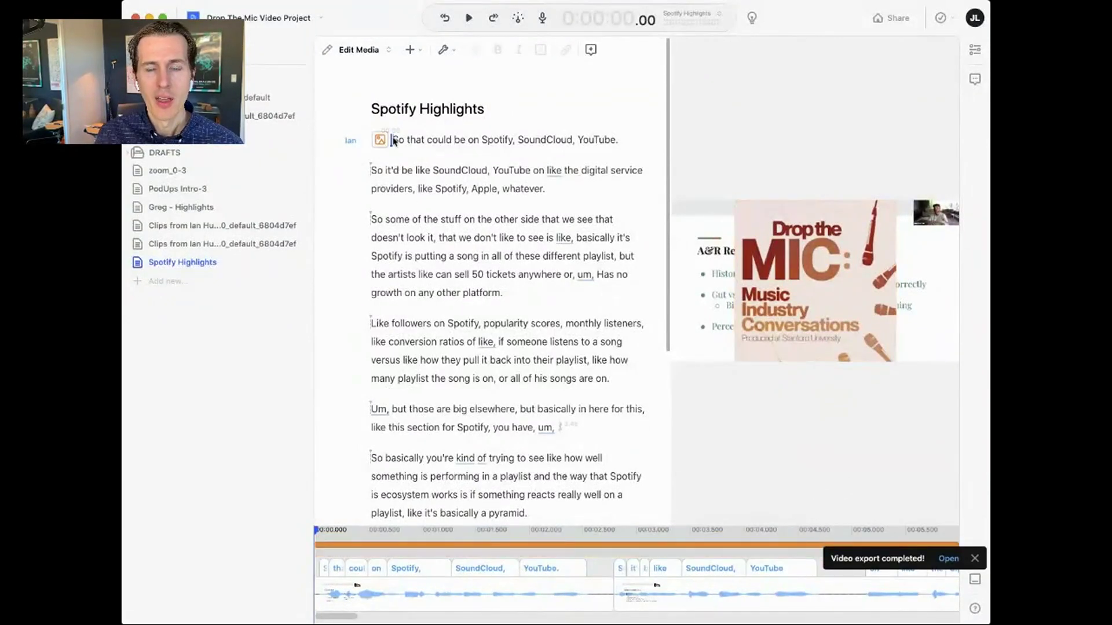
key(Return)
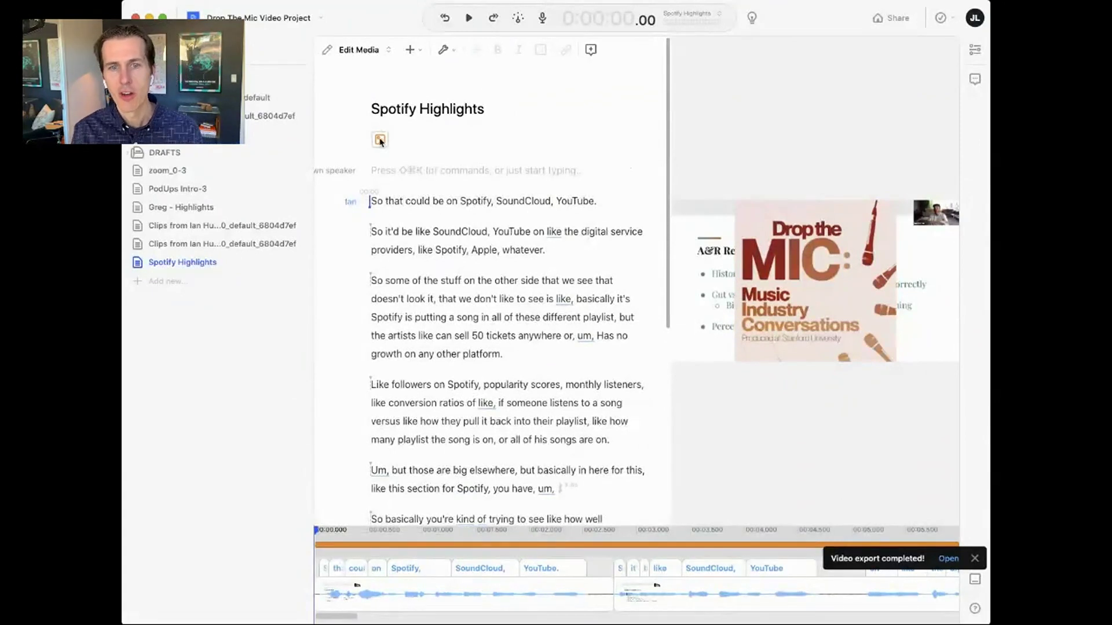
- Set Yeti X as the microphone input and start recording the spoken intro
click(542, 17)
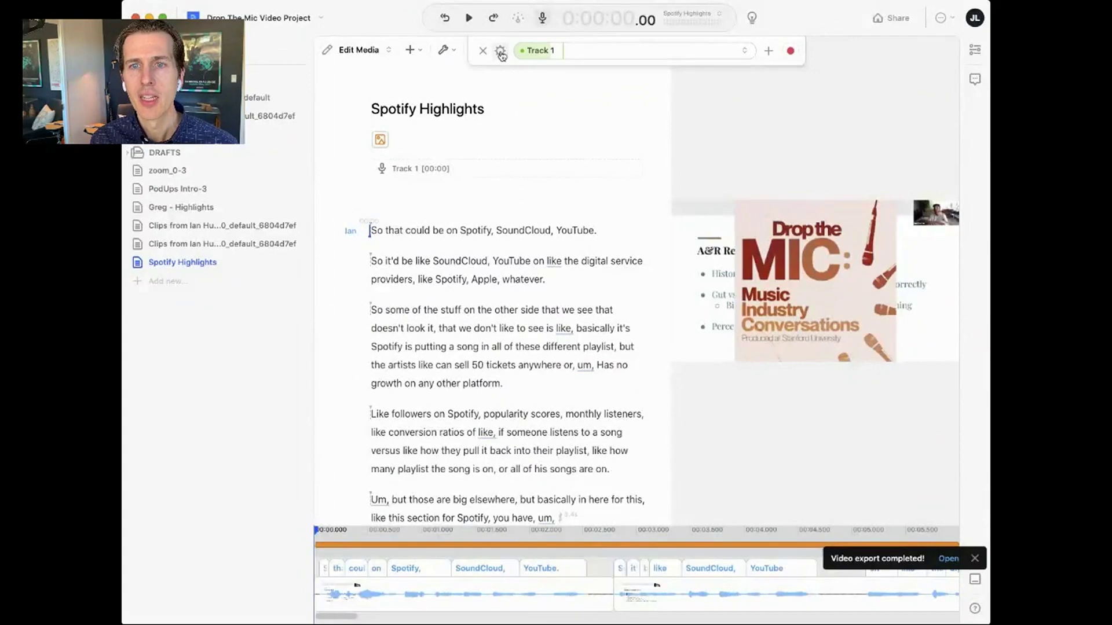
click(501, 53)
click(527, 91)
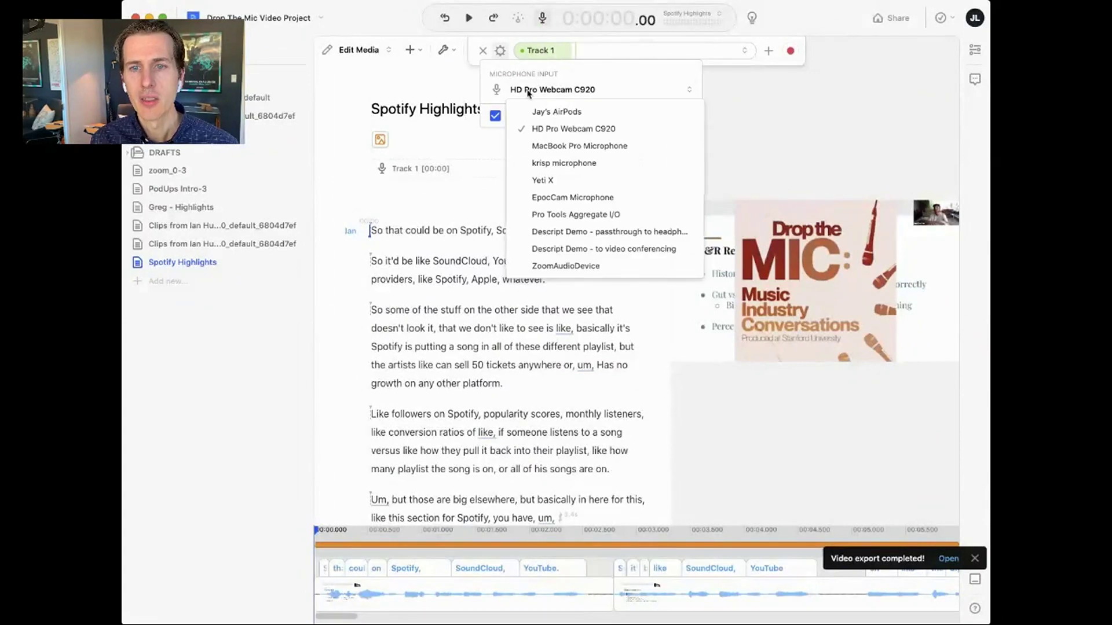
click(544, 180)
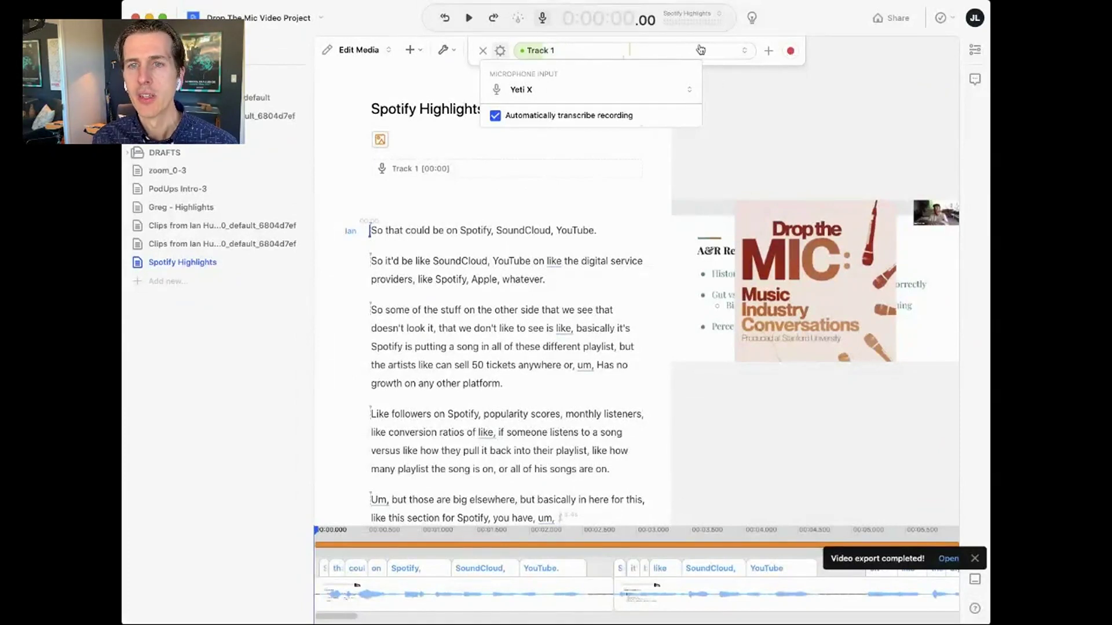
click(792, 52)
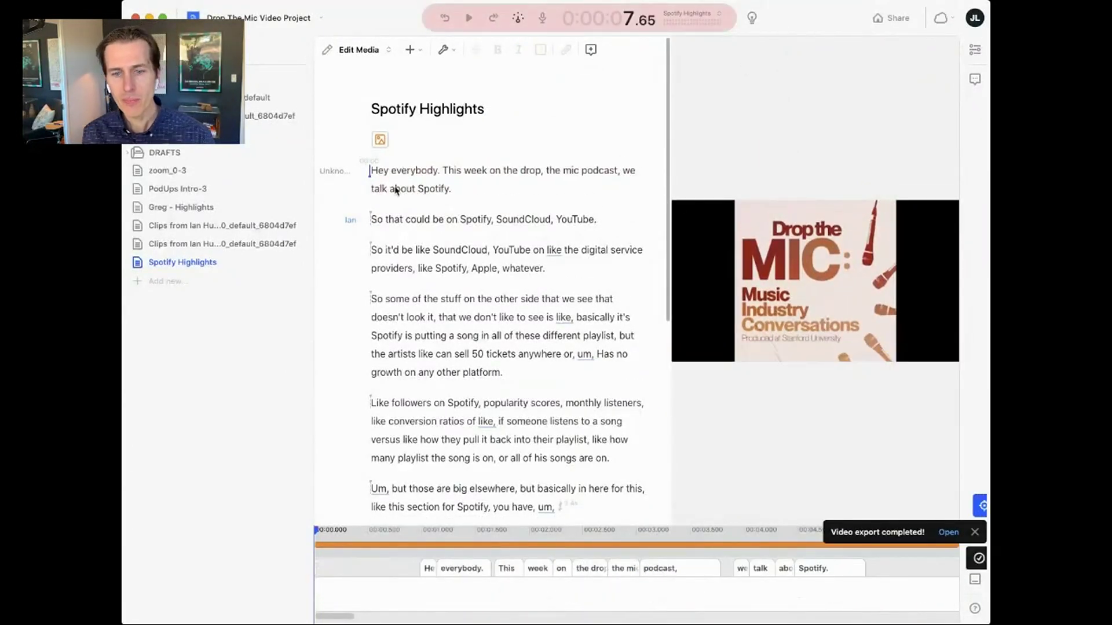
- Stop recording, move the intro clip to the timeline start, and close the gap before Ian's clip
key(space)
drag(430, 568, 324, 572)
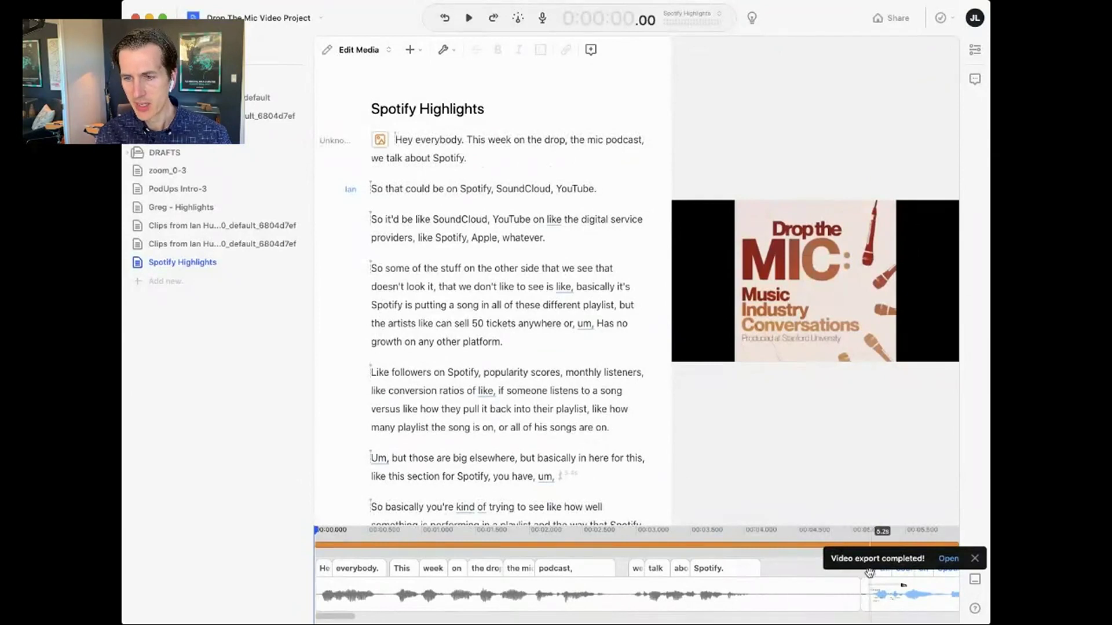
click(975, 559)
drag(804, 569, 765, 572)
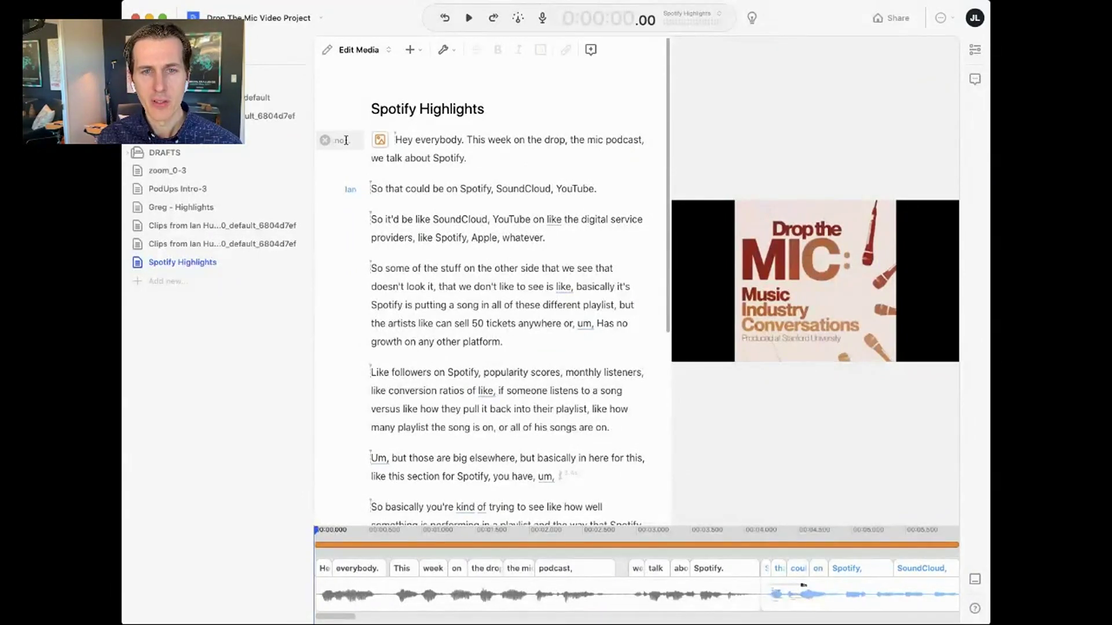
- Assign the intro to an existing speaker and play it back from the start
click(346, 140)
click(348, 163)
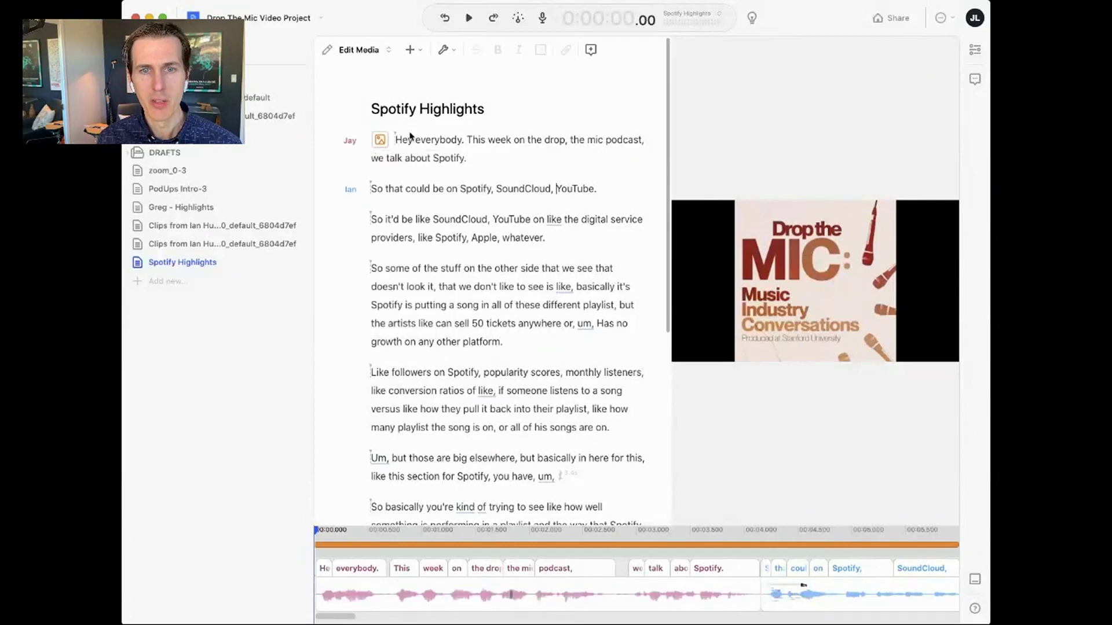
key(space)
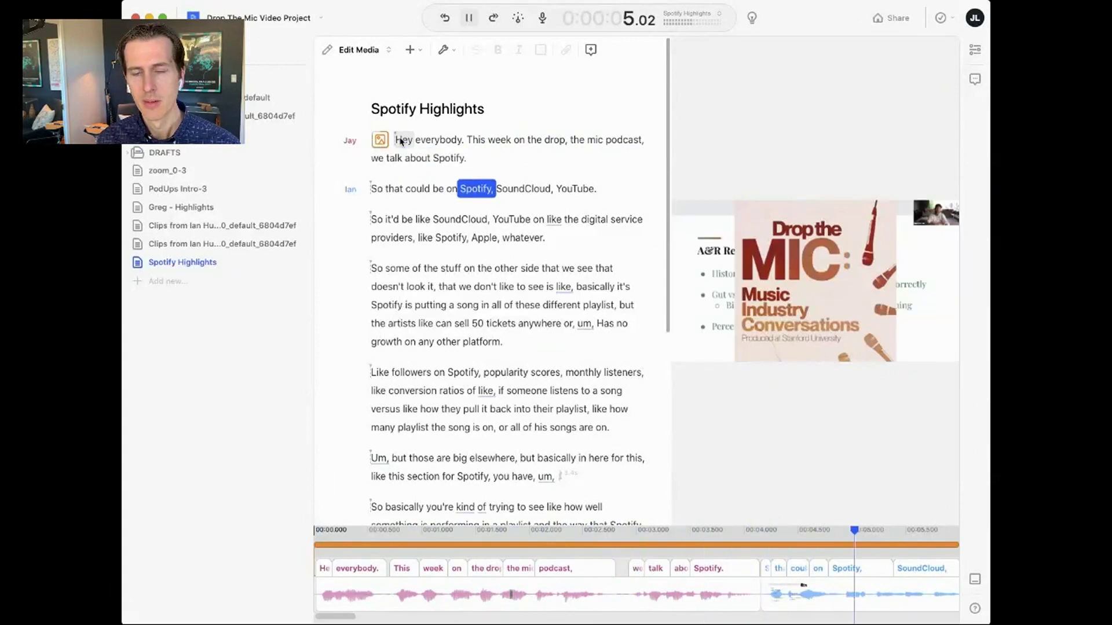
key(space)
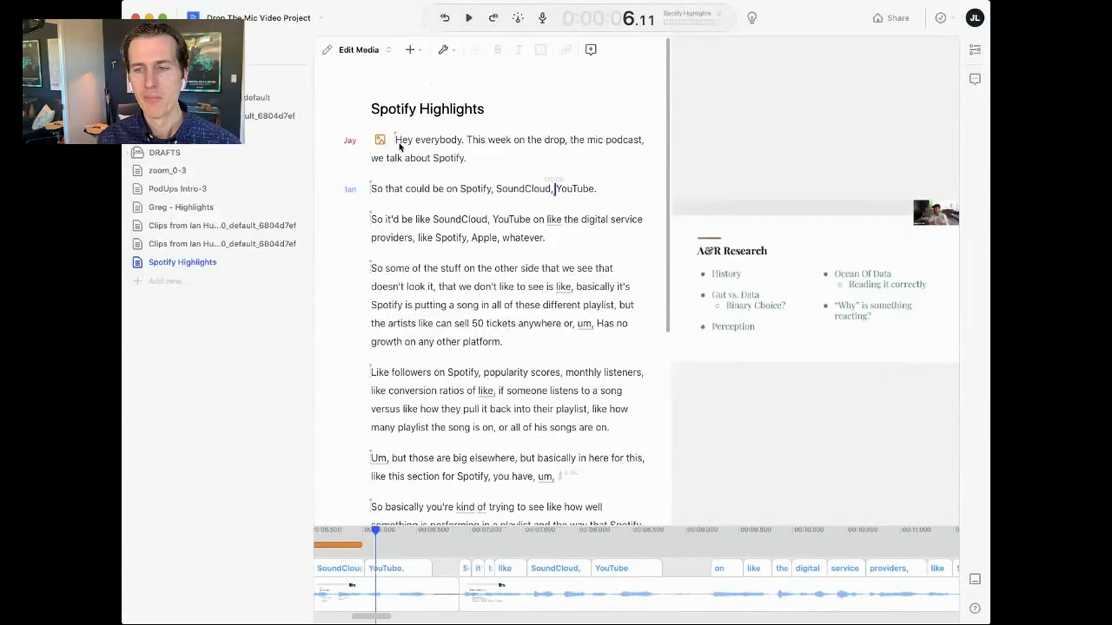
click(399, 146)
click(415, 144)
key(space)
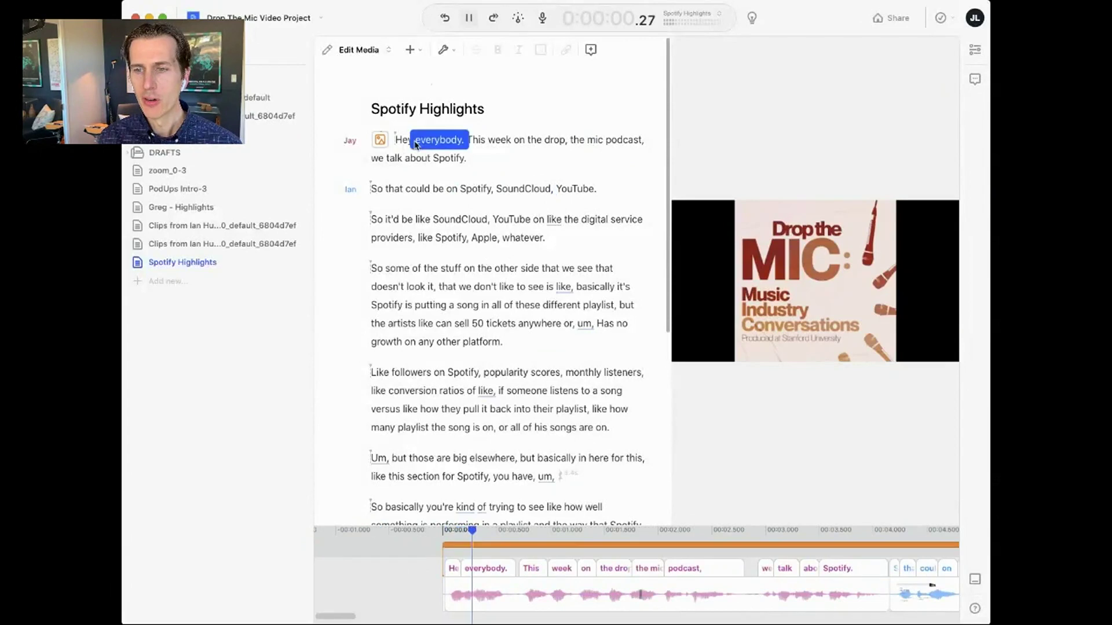
- Shorten the cover image clip to end around 3.4 s, where Ian's clip begins
click(444, 189)
scroll(521, 542, left, 5)
drag(689, 544, 499, 545)
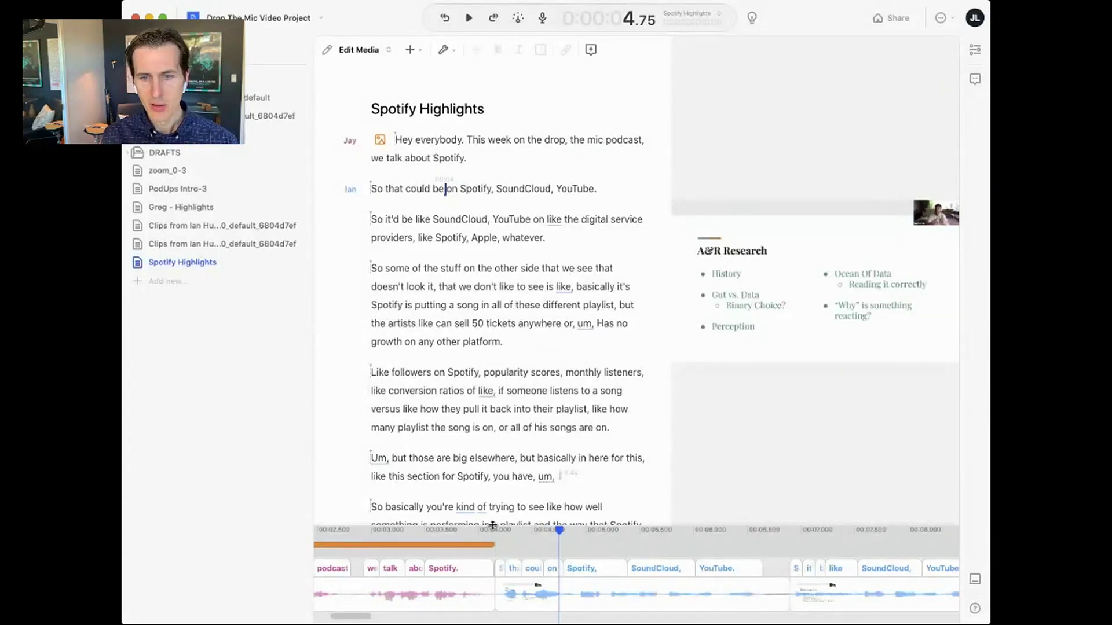
mouse_move(510, 545)
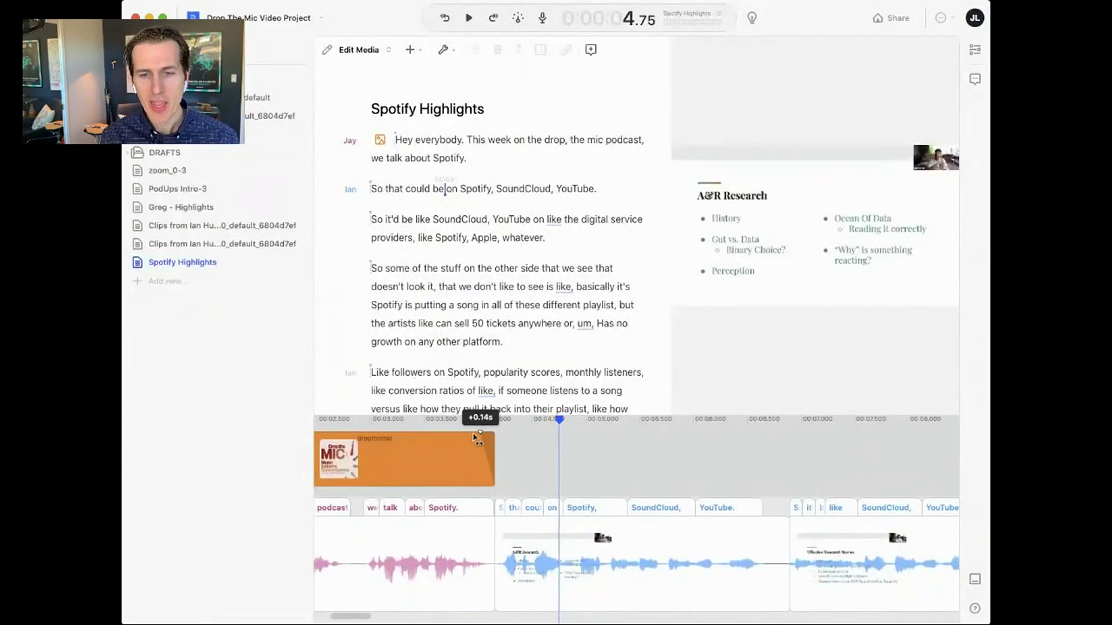
- Play the intro-to-Ian transition twice to check where the image ends
click(417, 427)
key(space)
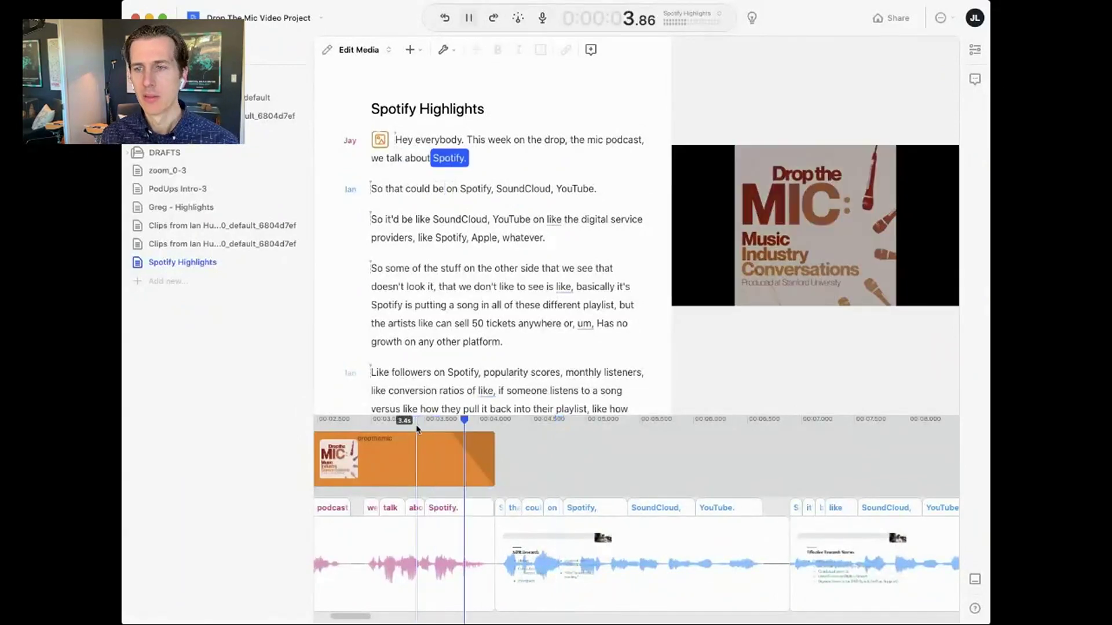
key(space)
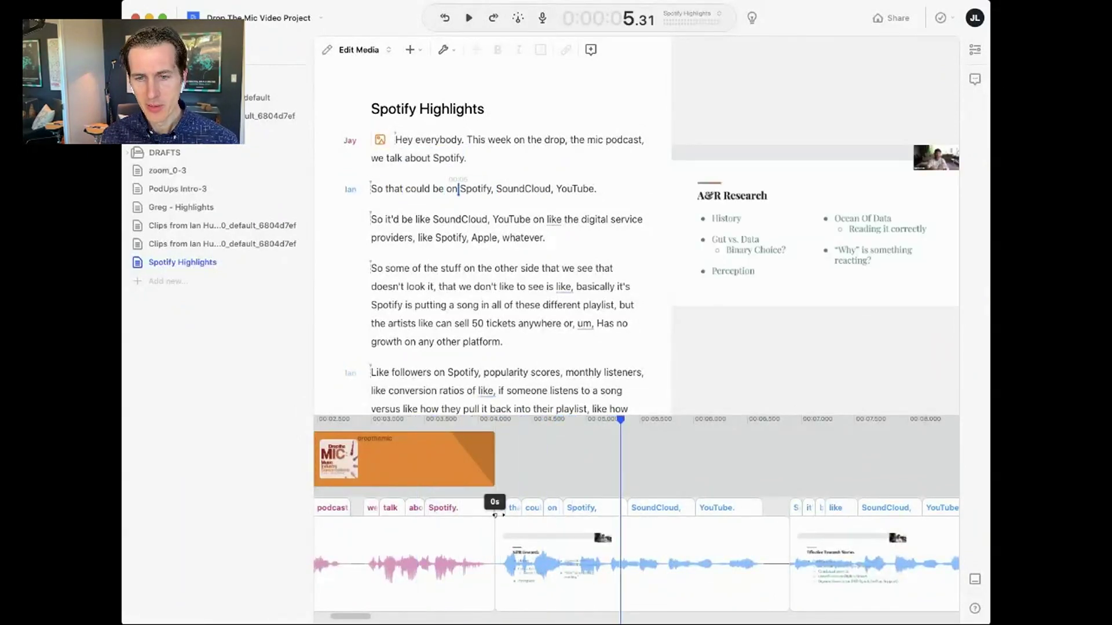
click(451, 421)
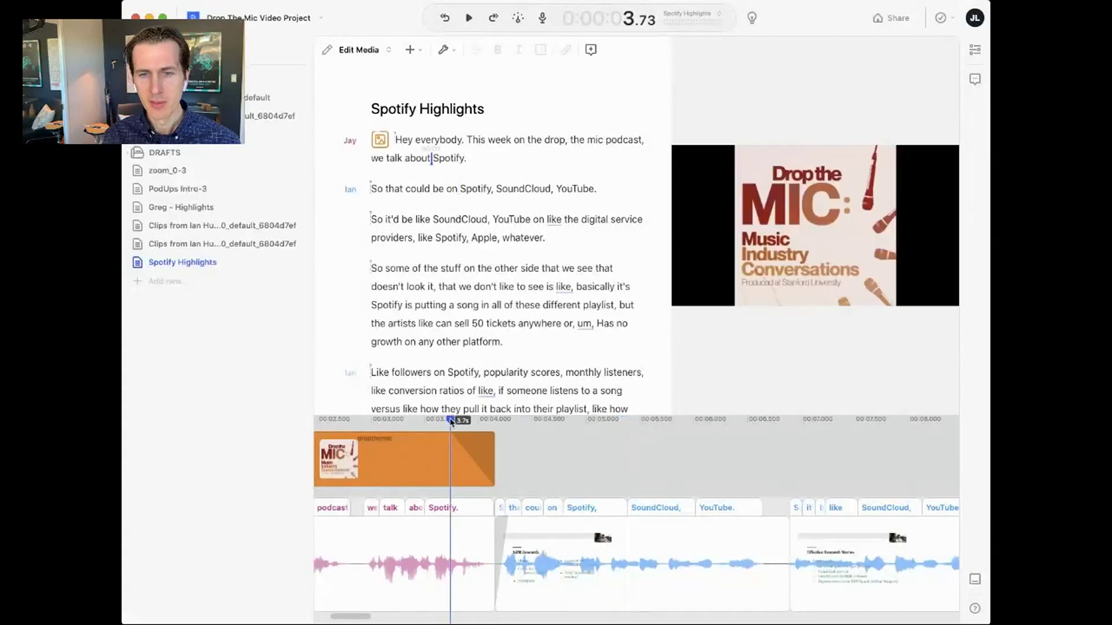
key(space)
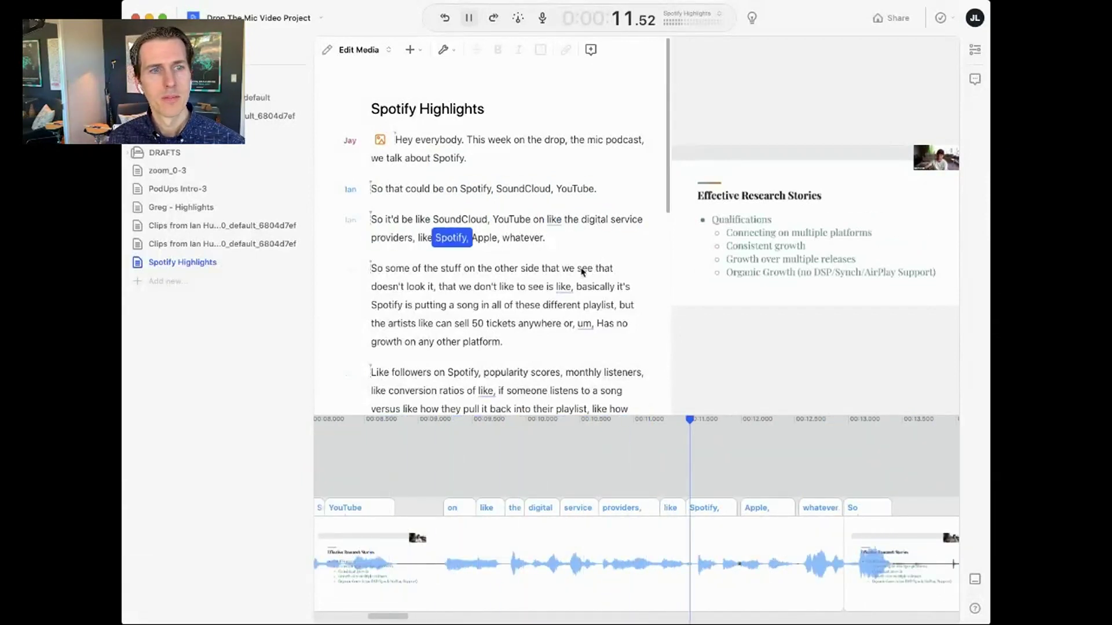
key(space)
- Copy the guest's first answer from the zoom_0-3 composition and paste it after 'Apple, whatever'
click(562, 248)
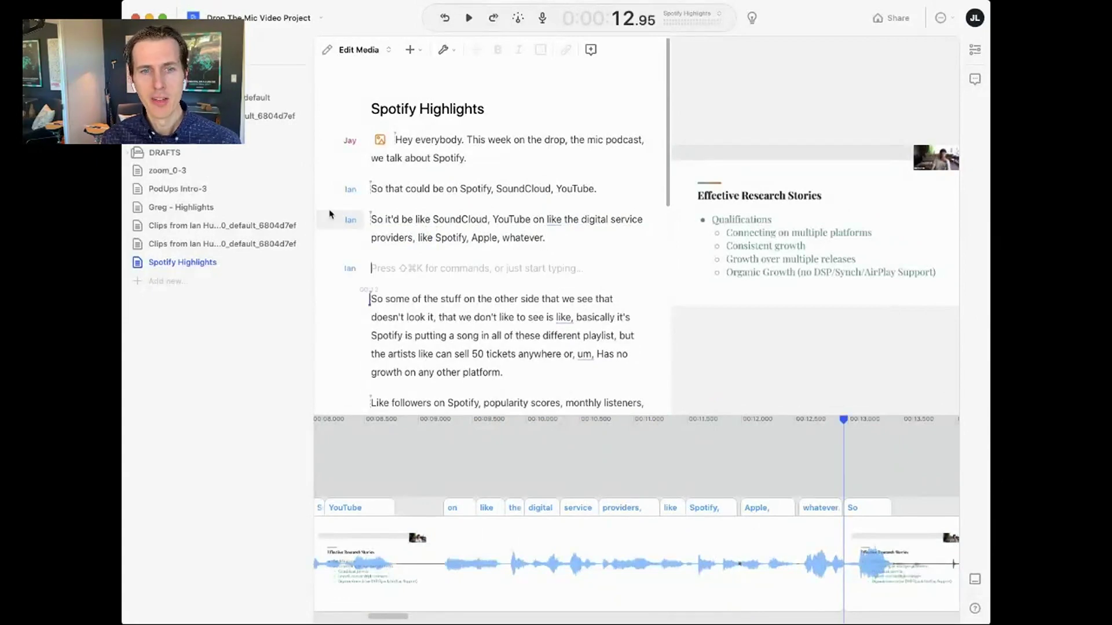
click(181, 171)
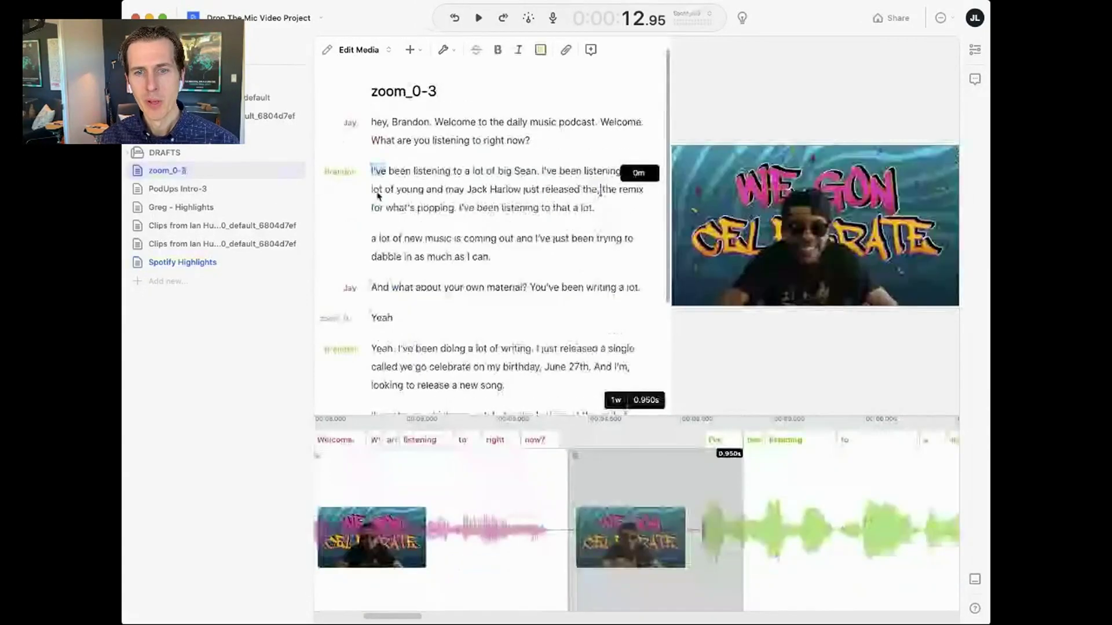
triple_click(461, 182)
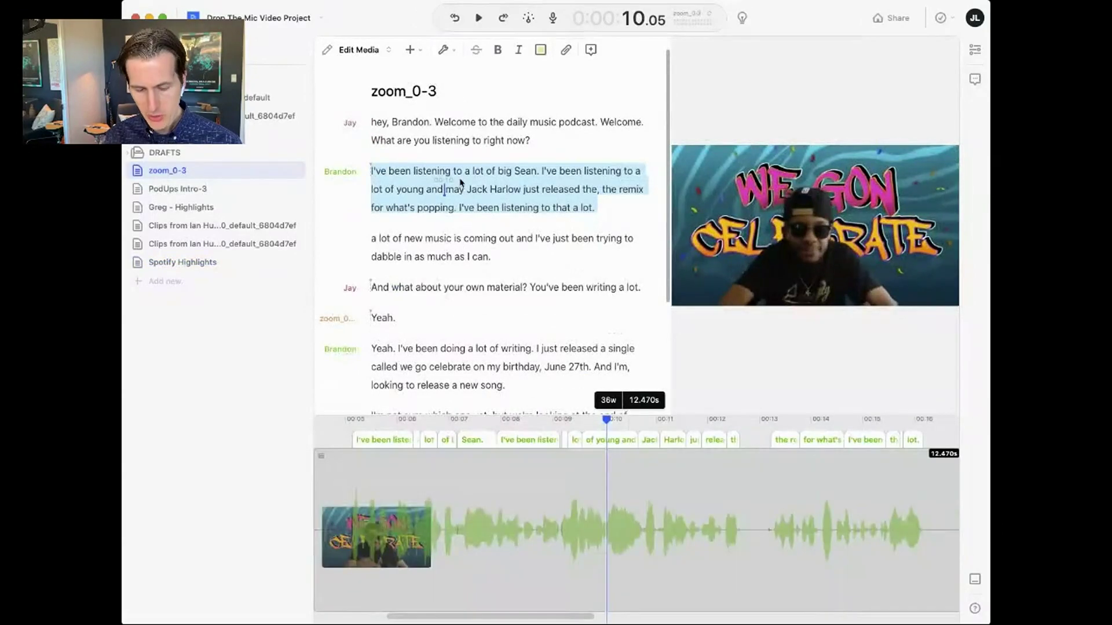
key(super+c)
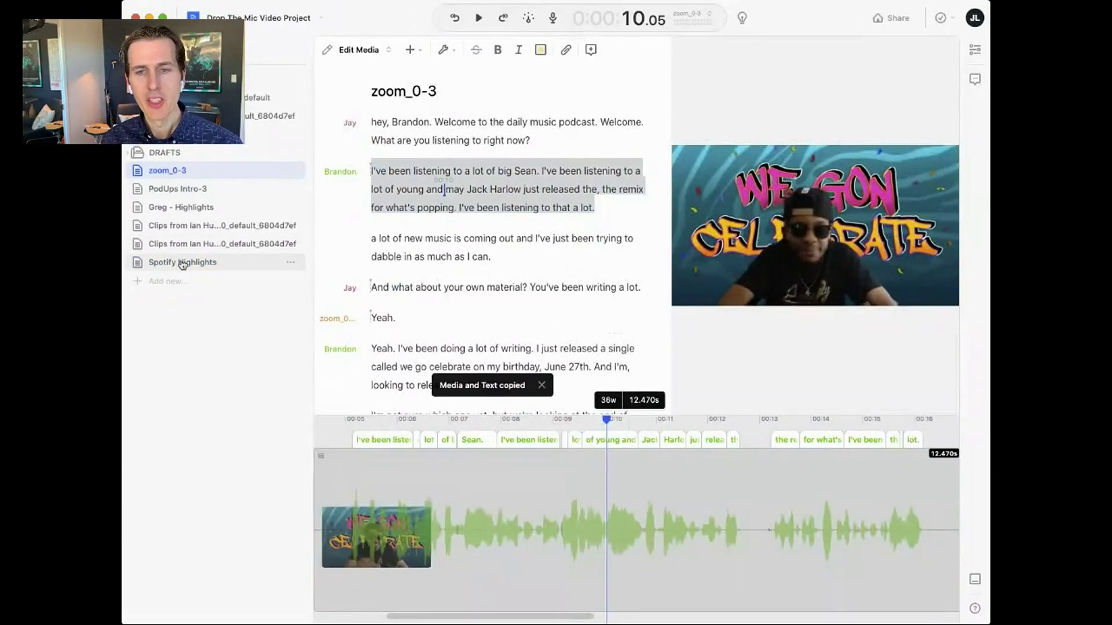
click(182, 261)
click(399, 271)
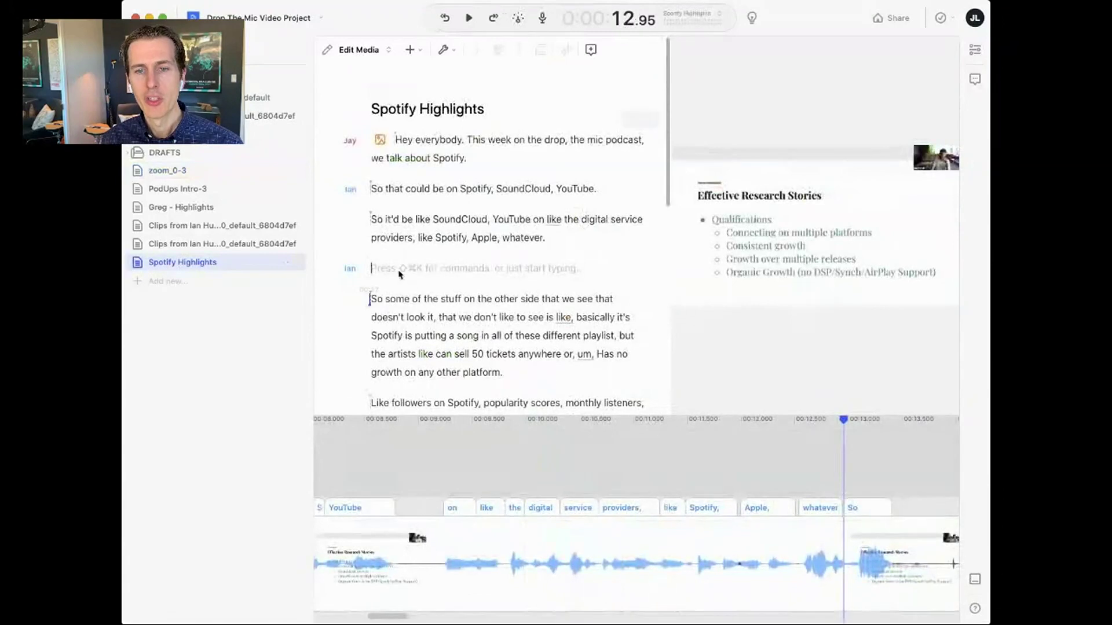
key(super+v)
- Remove the leftover empty line, preview the join, and shorten the gap before the interview clip
click(381, 268)
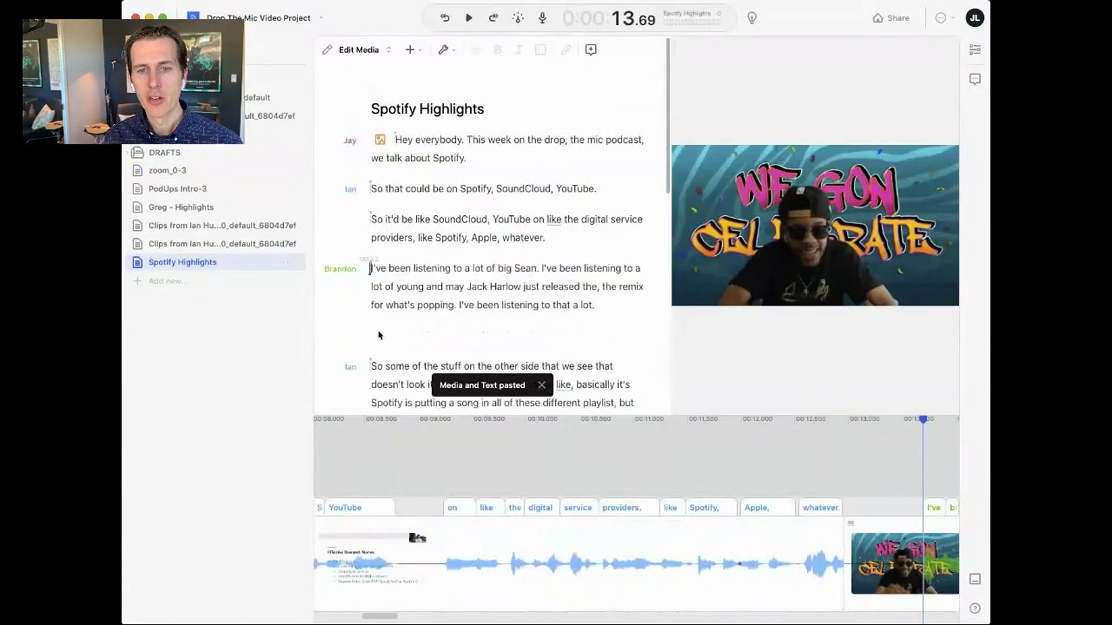
click(379, 336)
key(BackSpace)
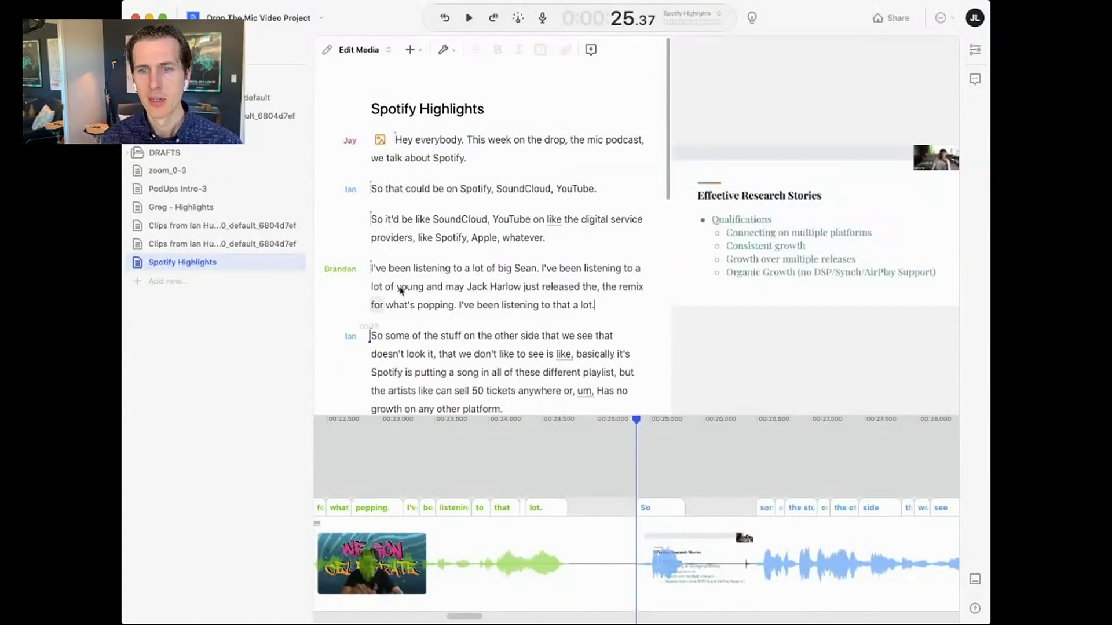
click(499, 240)
key(space)
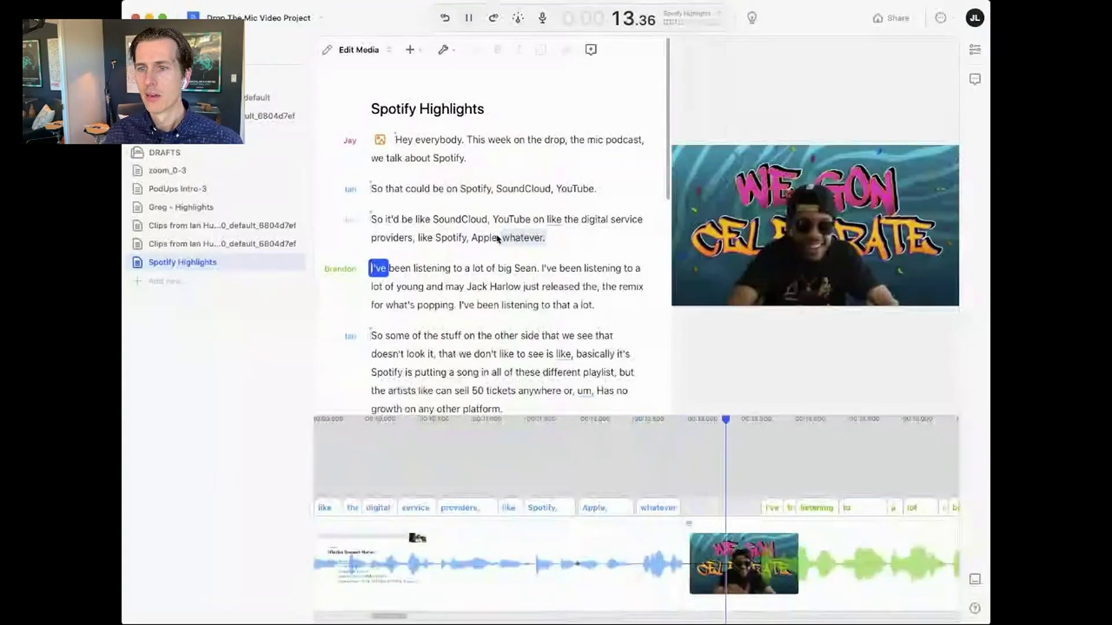
key(space)
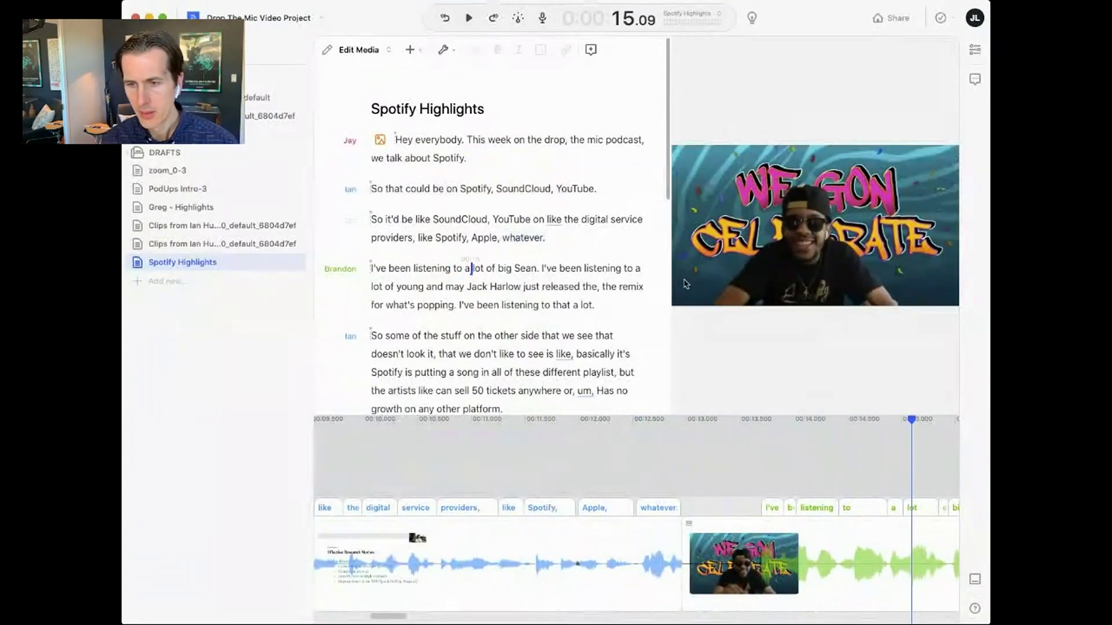
drag(770, 509, 694, 517)
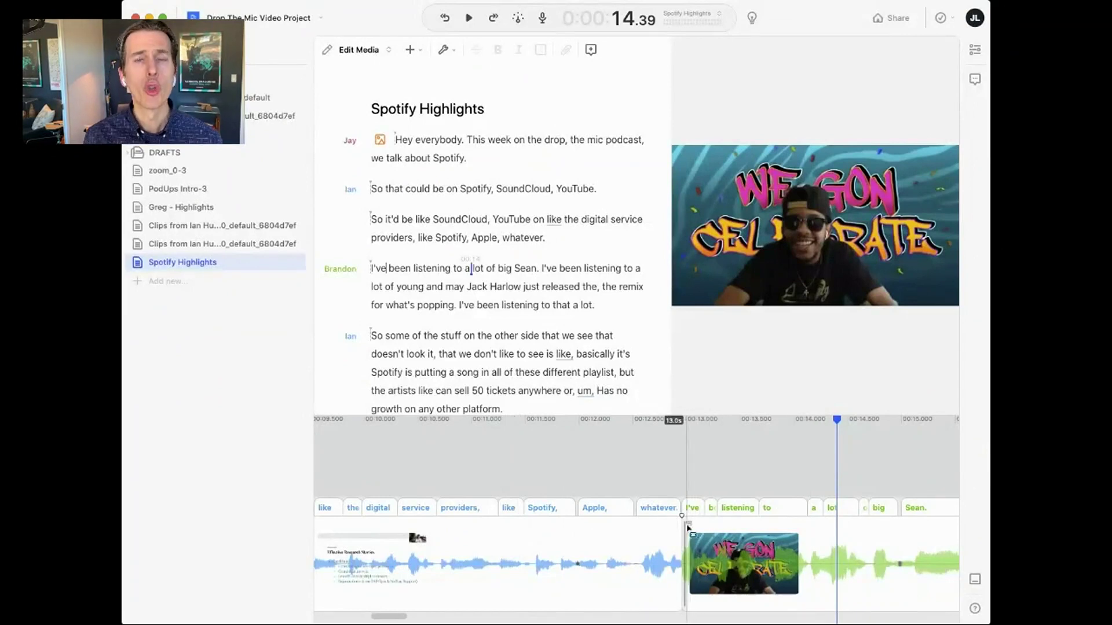
right_click(810, 549)
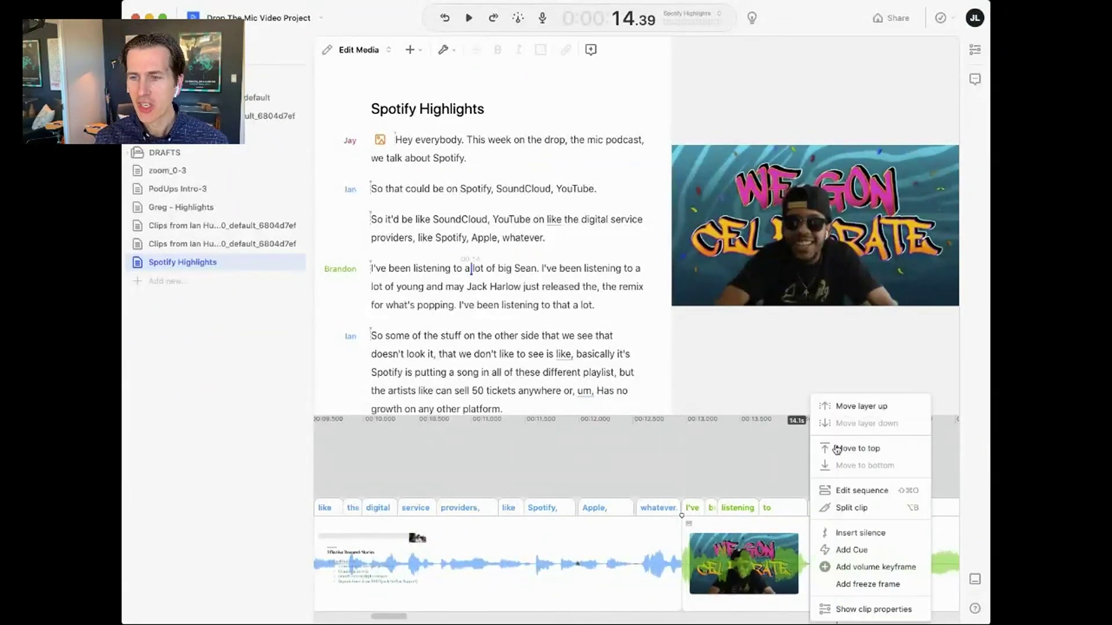
click(848, 490)
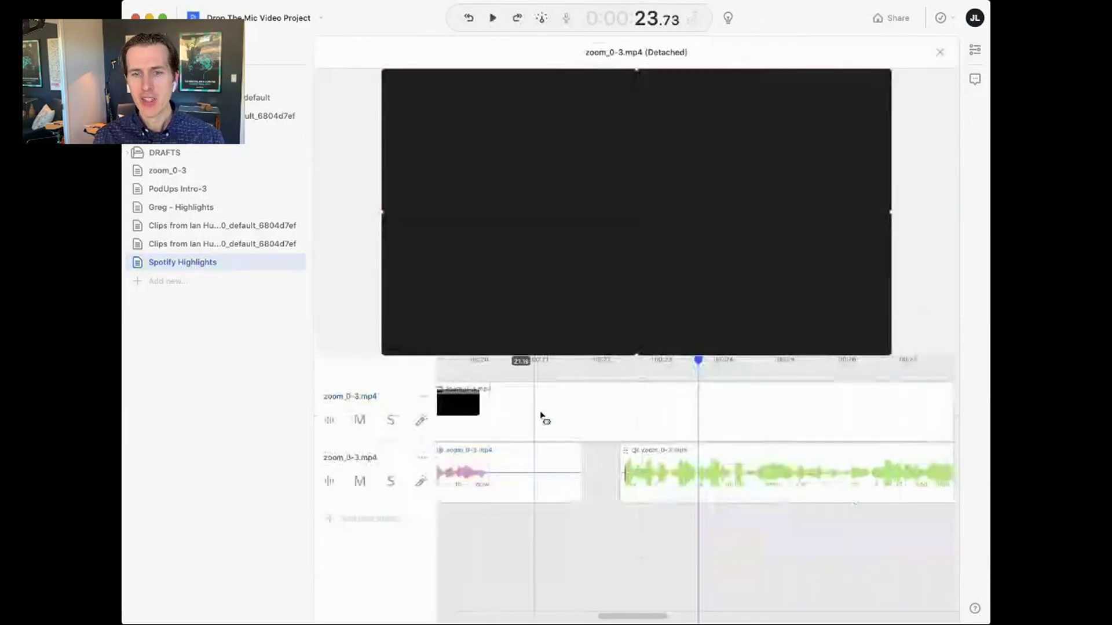
scroll(680, 457, right, 5)
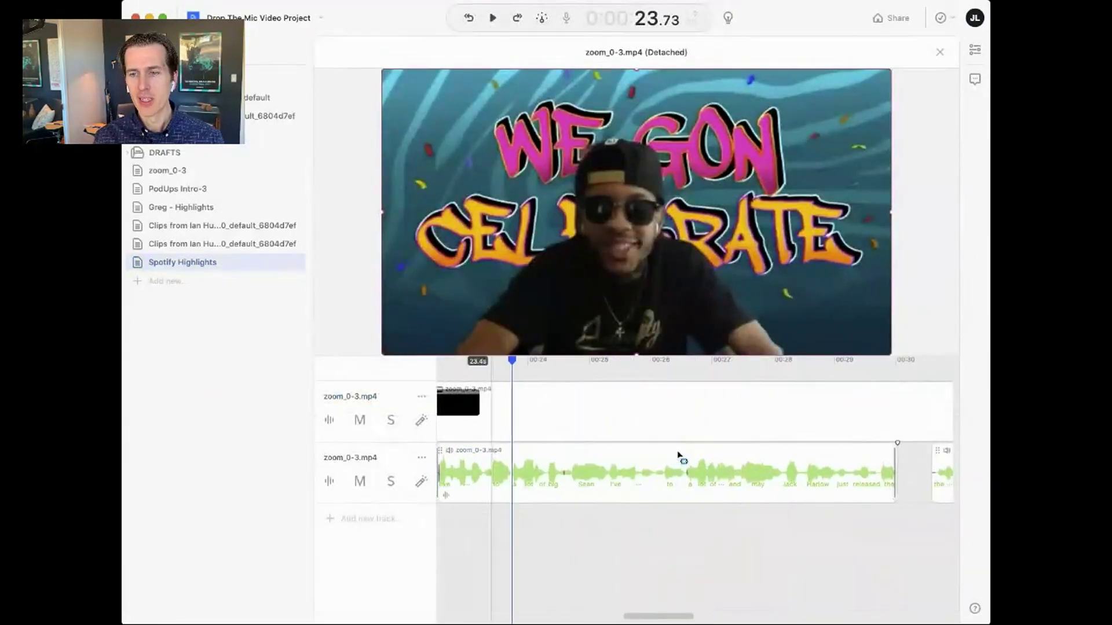
scroll(680, 457, right, 6)
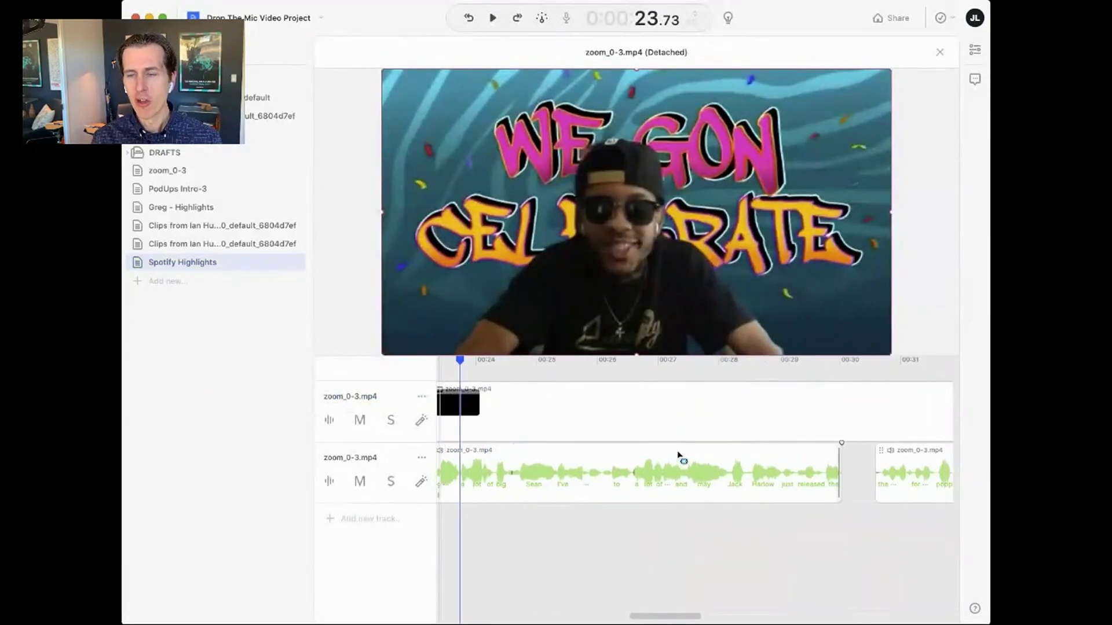
scroll(681, 458, left, 8)
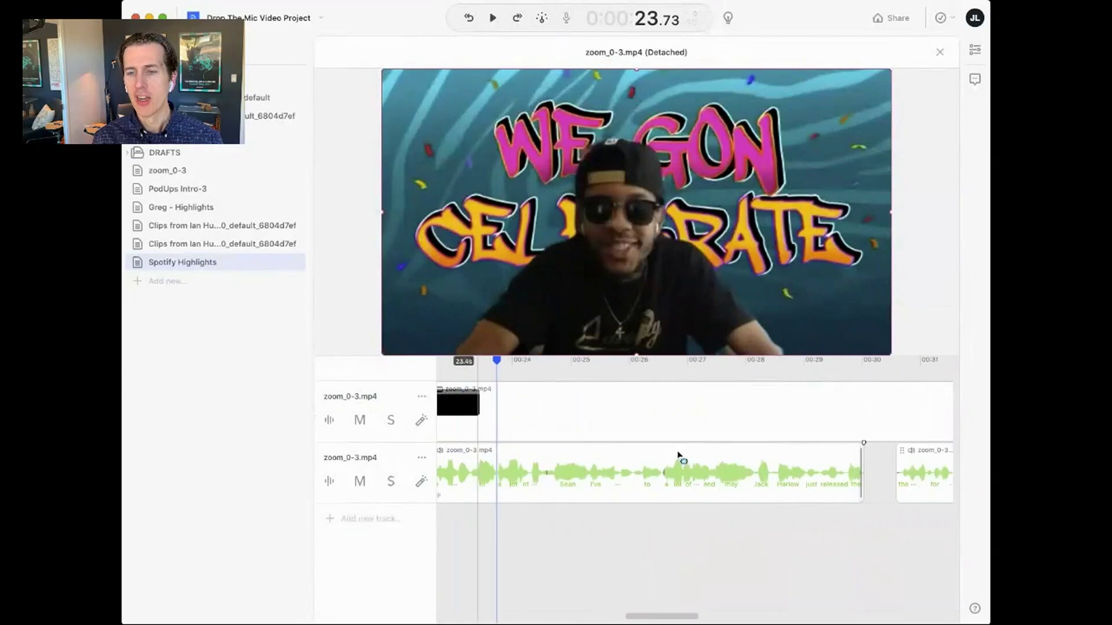
scroll(680, 457, down, 3)
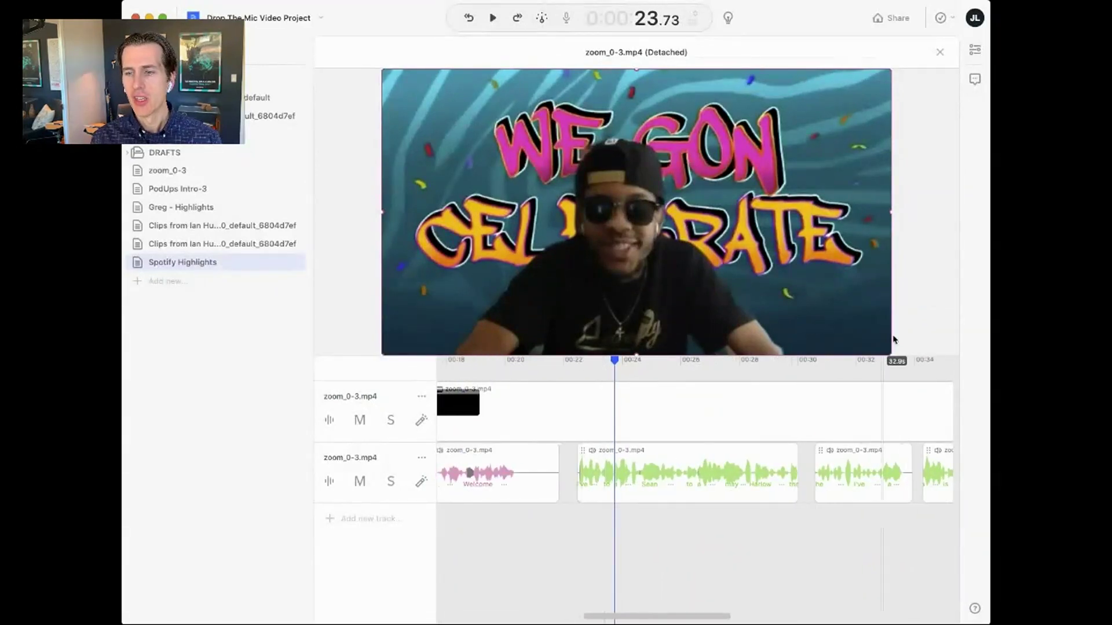
click(939, 54)
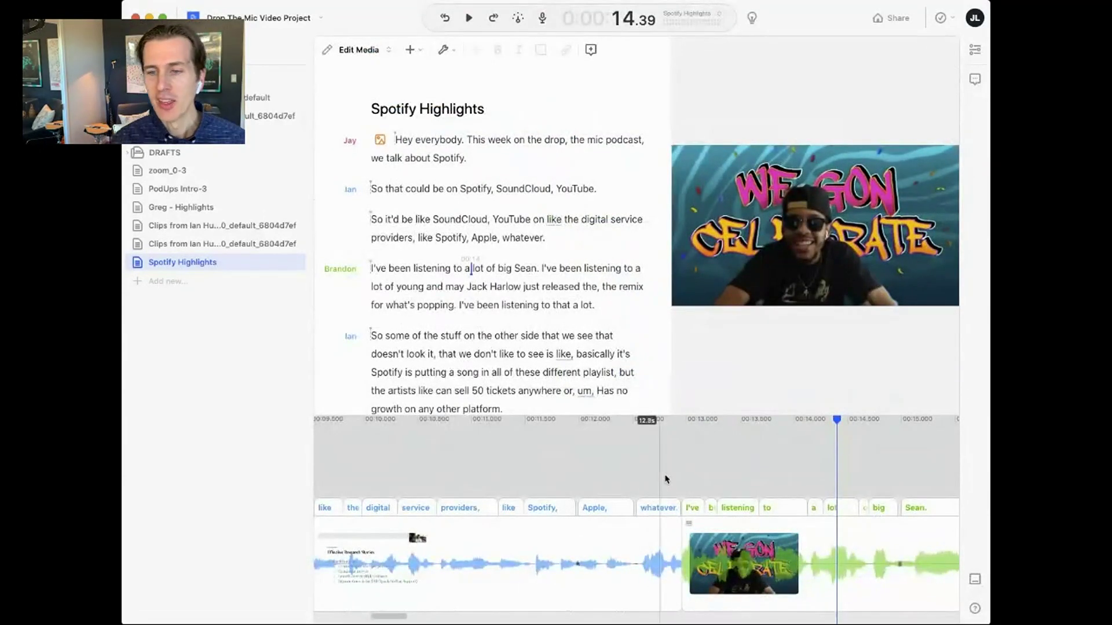
- Shorten the silence before 'So some of the stuff' and replay the tightened join
click(629, 423)
key(space)
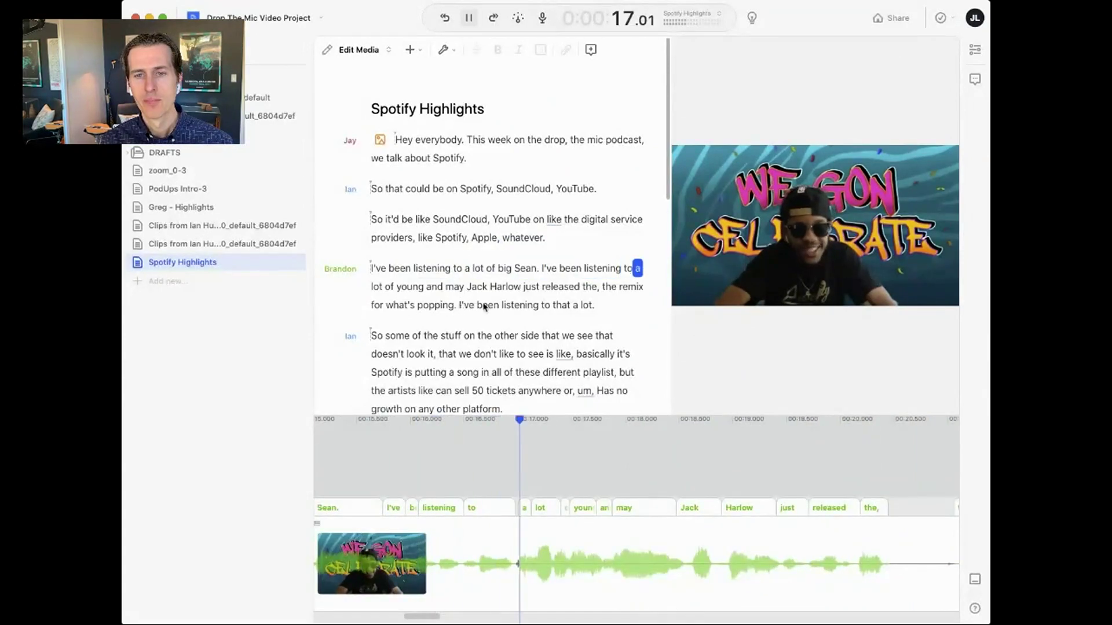
double_click(546, 305)
key(space)
key(space)
drag(902, 496, 802, 497)
click(547, 425)
key(space)
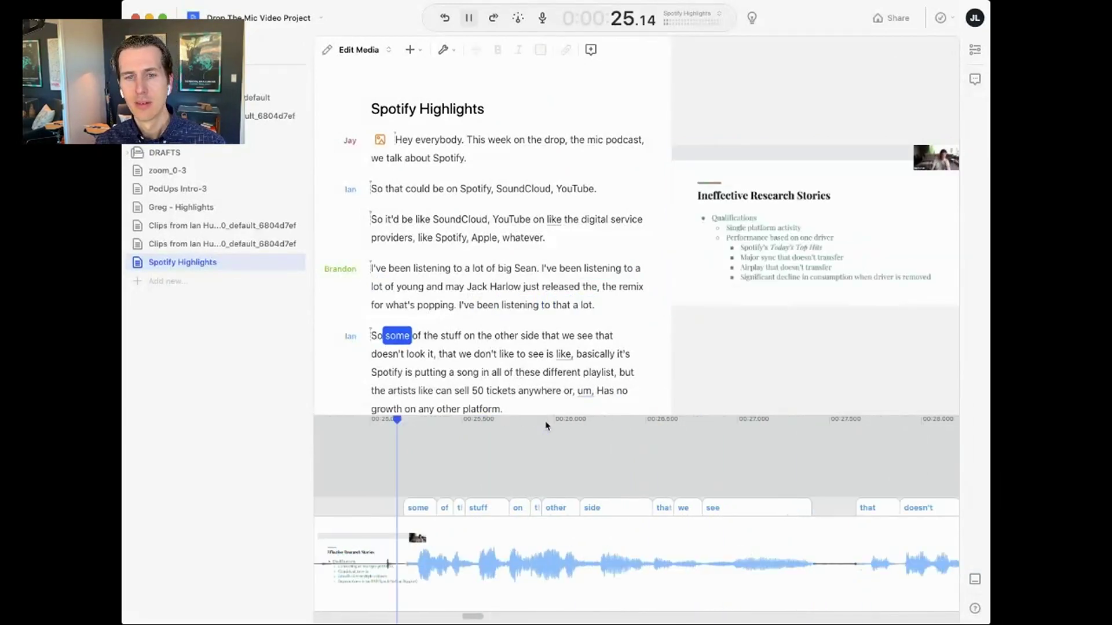
key(space)
scroll(512, 339, down, 10)
scroll(512, 340, up, 10)
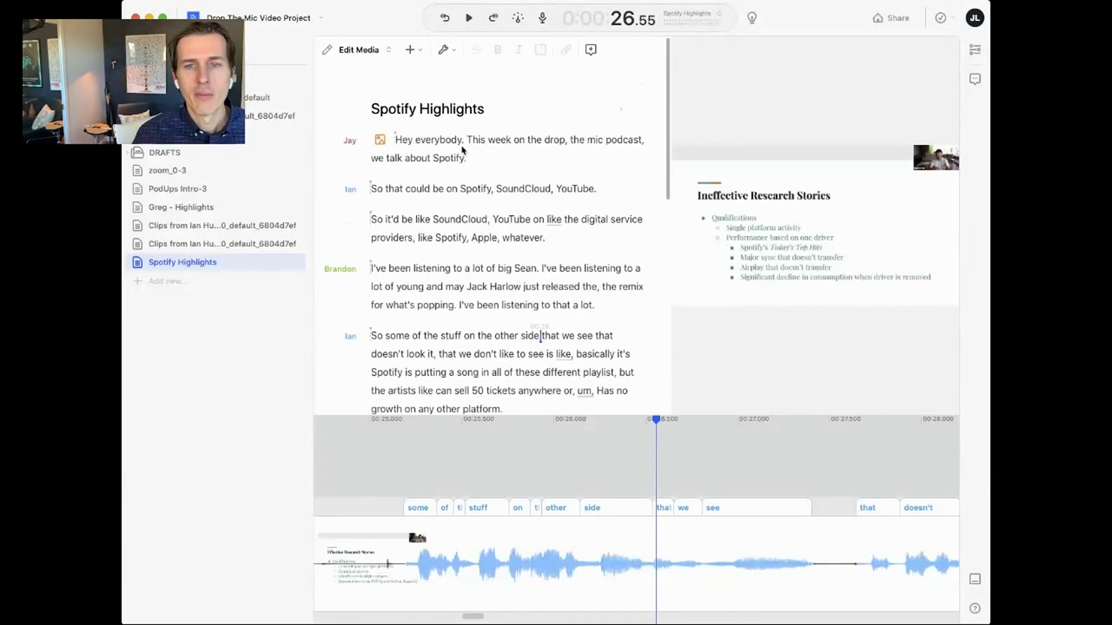
- Select the sentence from 'Spotify' to 'platform.' and place the live concert image over it
click(494, 162)
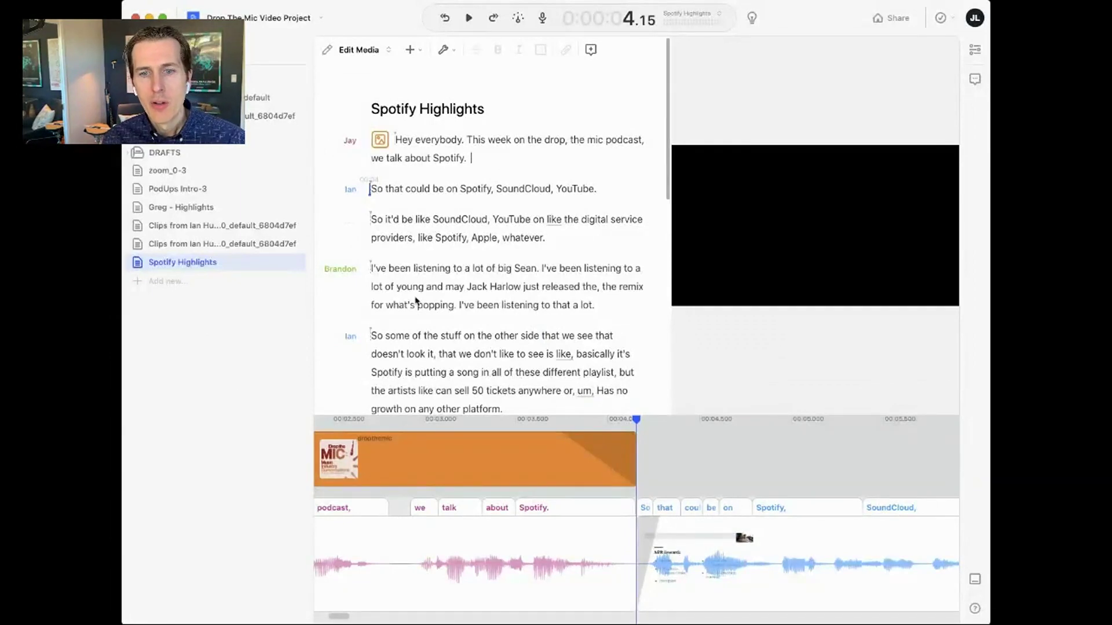
click(444, 288)
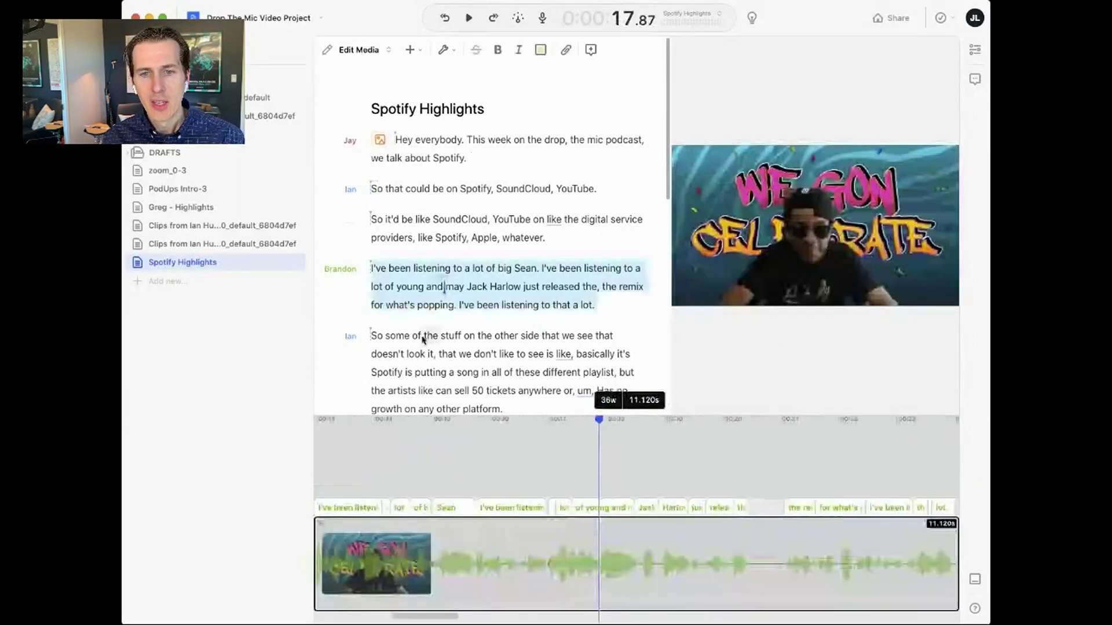
click(423, 339)
scroll(447, 362, down, 3)
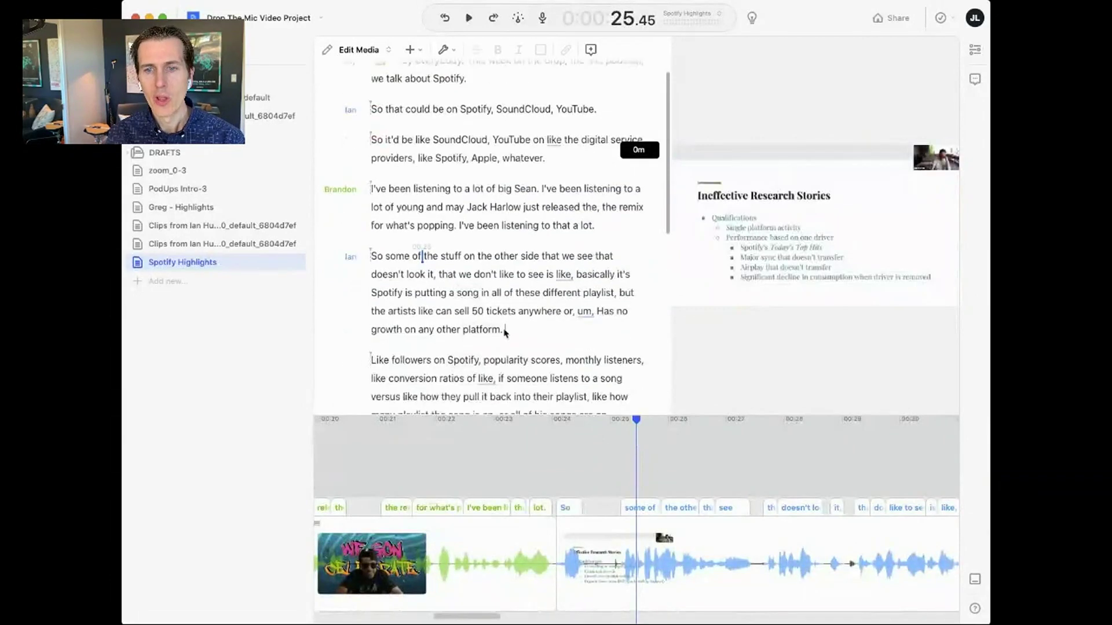
drag(505, 333, 372, 294)
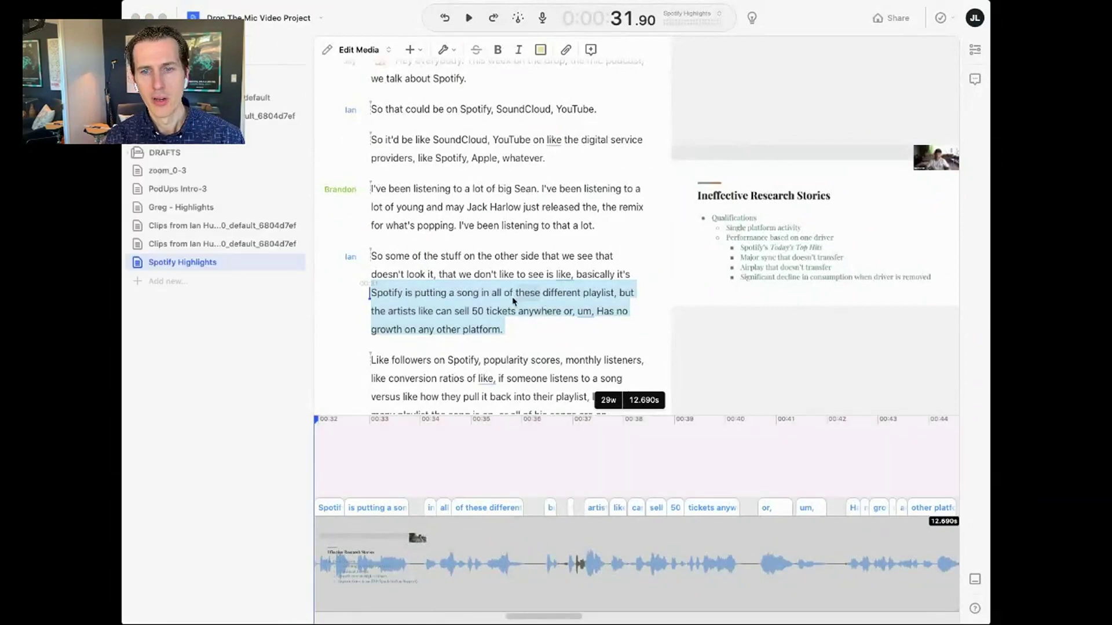
drag(512, 301, 513, 302)
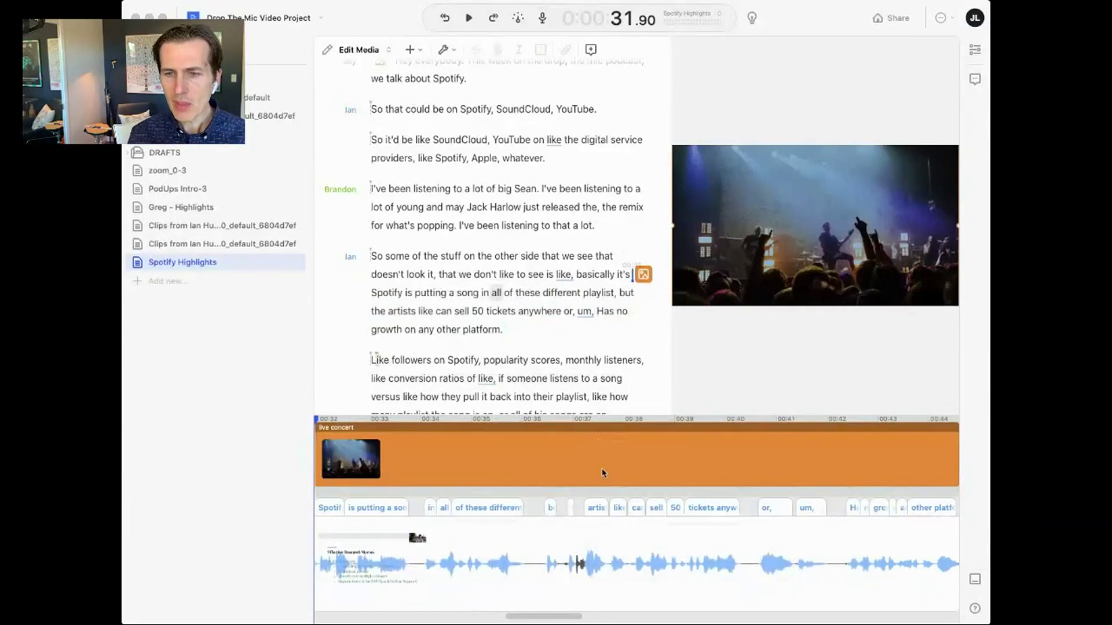
- Add fancy captions to the 'Spotify… platform.' sentence and drag the caption box taller
scroll(591, 541, down, 3)
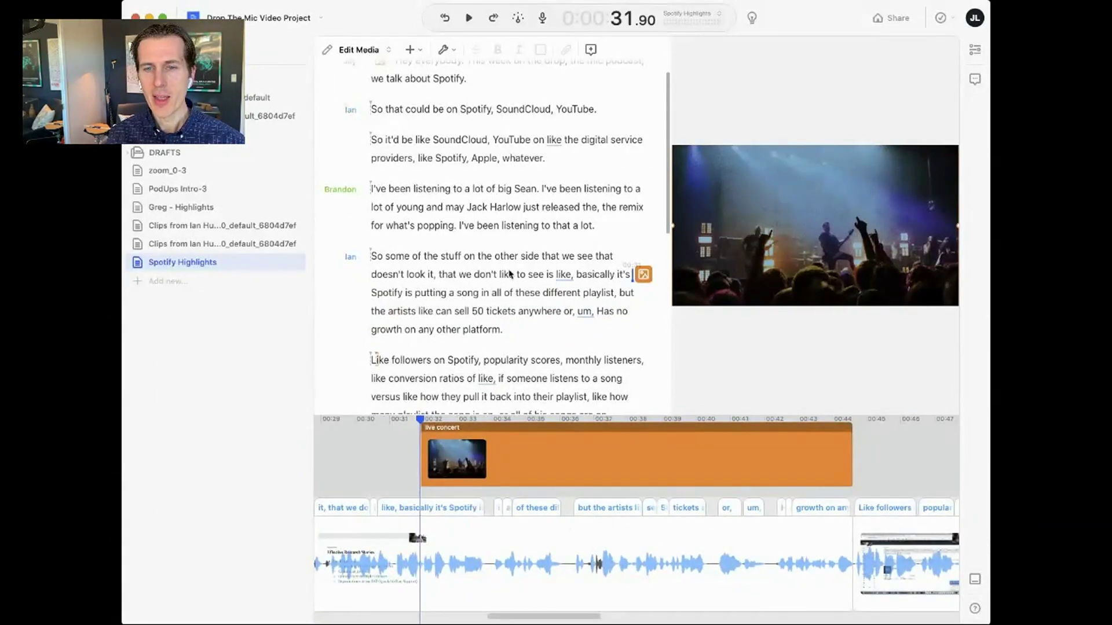
click(497, 275)
key(space)
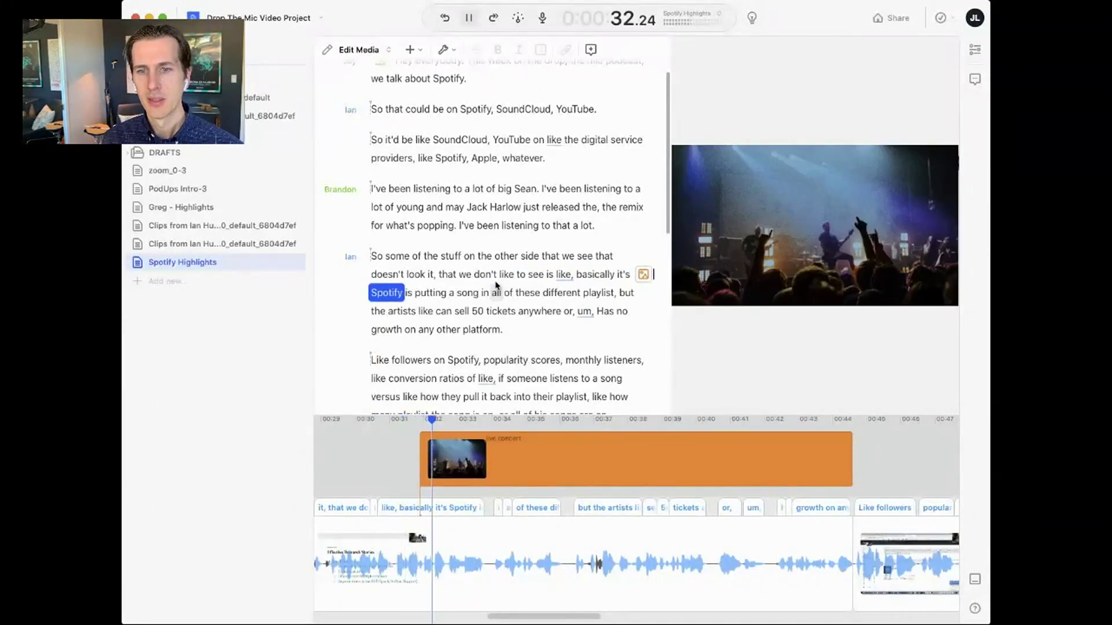
key(space)
double_click(387, 293)
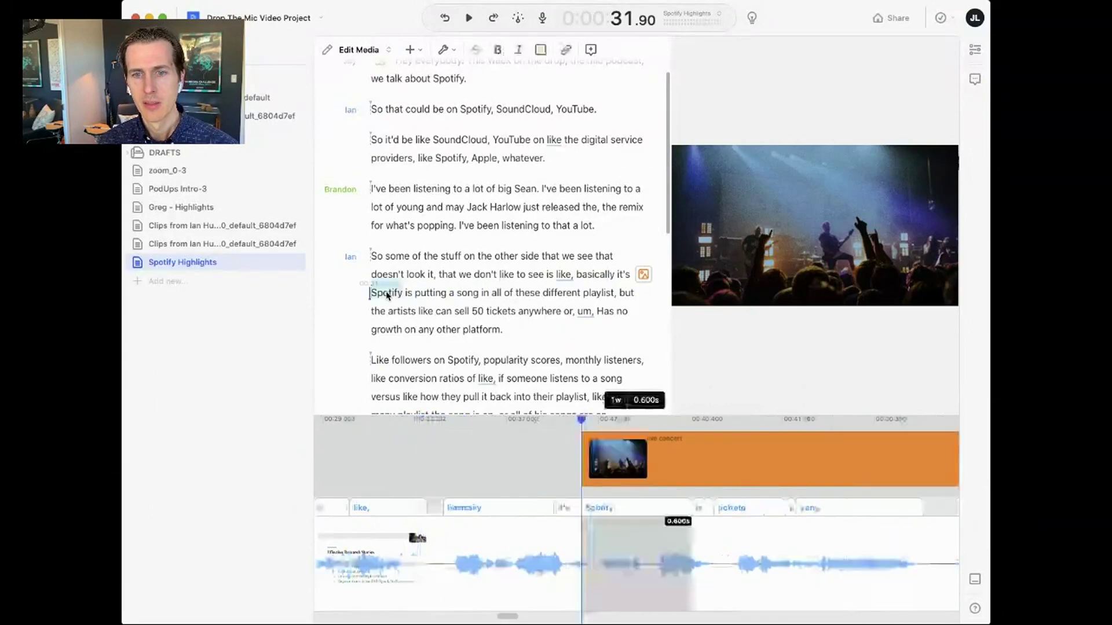
shift+click(519, 329)
key(super+k)
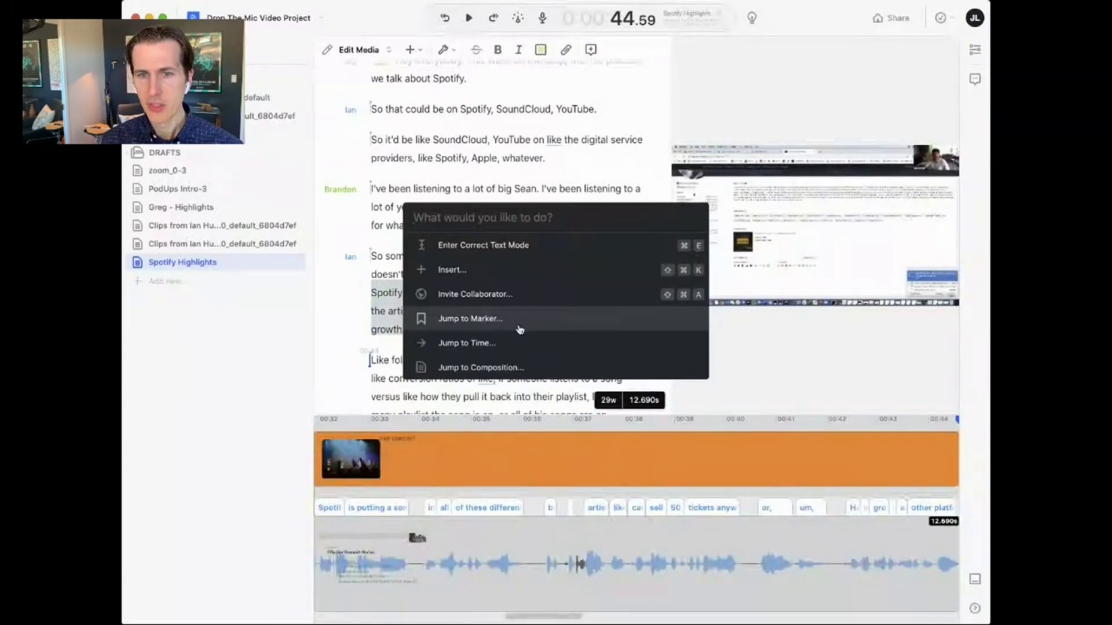
text(cap)
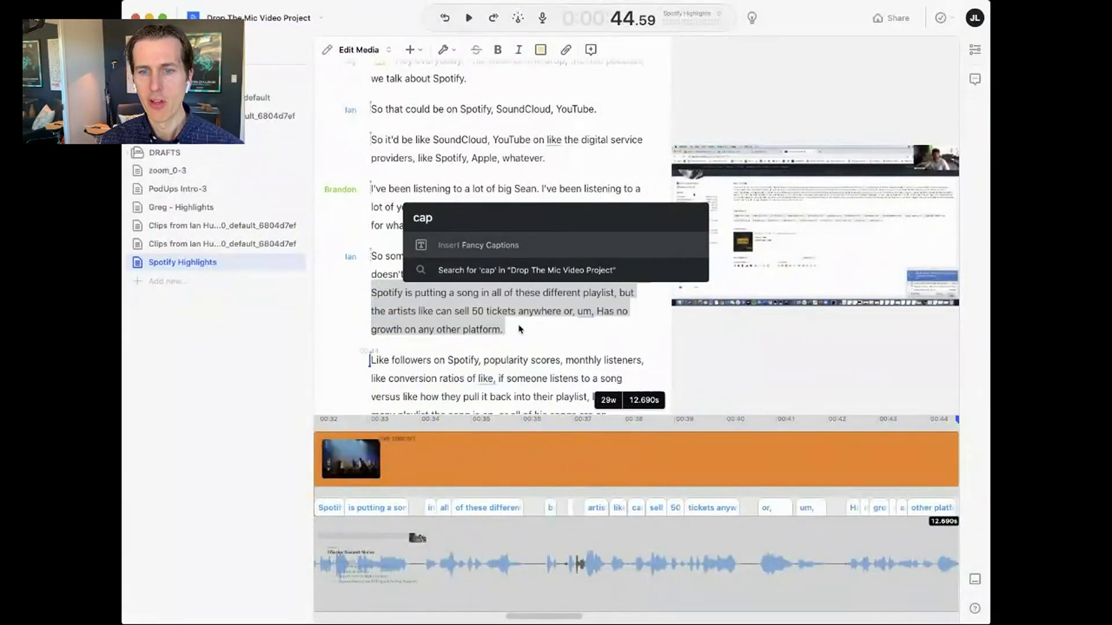
key(Return)
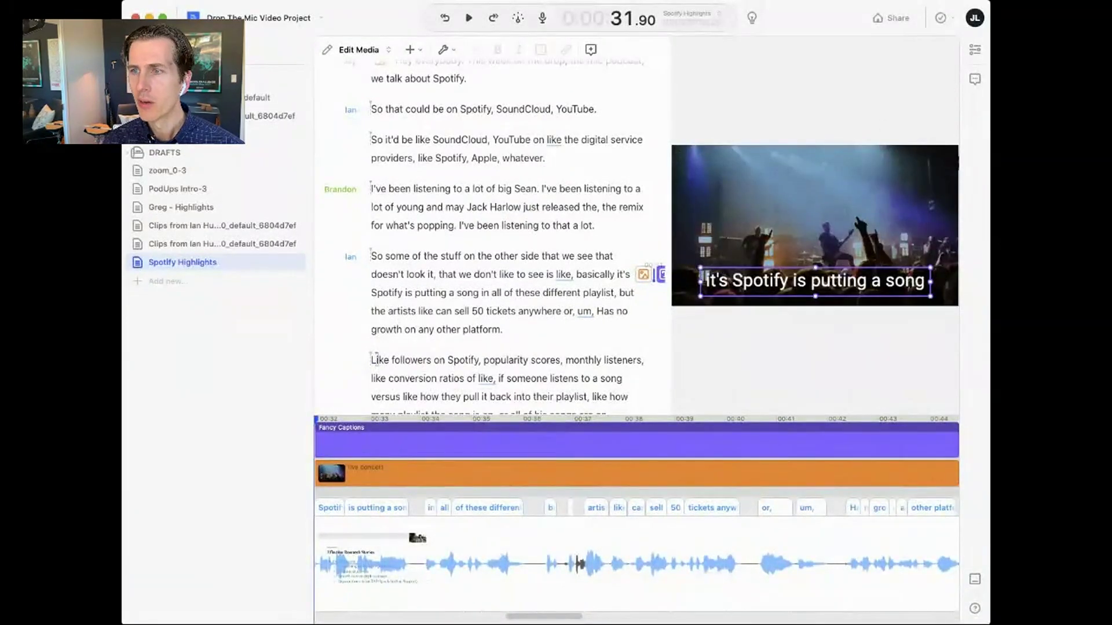
drag(816, 269, 817, 156)
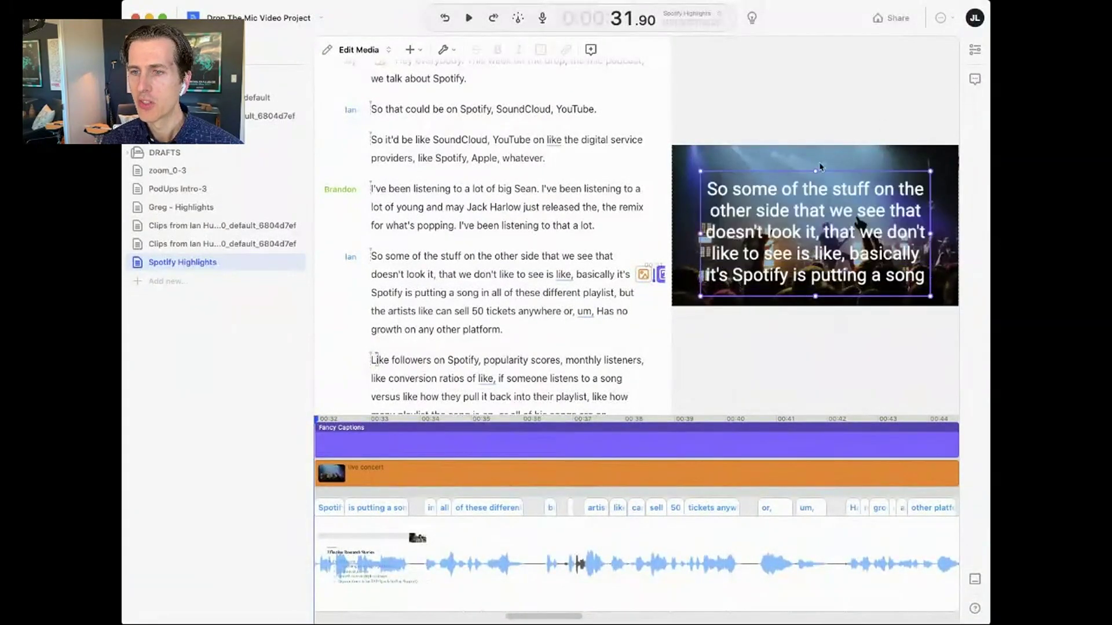
- Lower the live concert image's opacity to 93% in Clip Properties
click(457, 476)
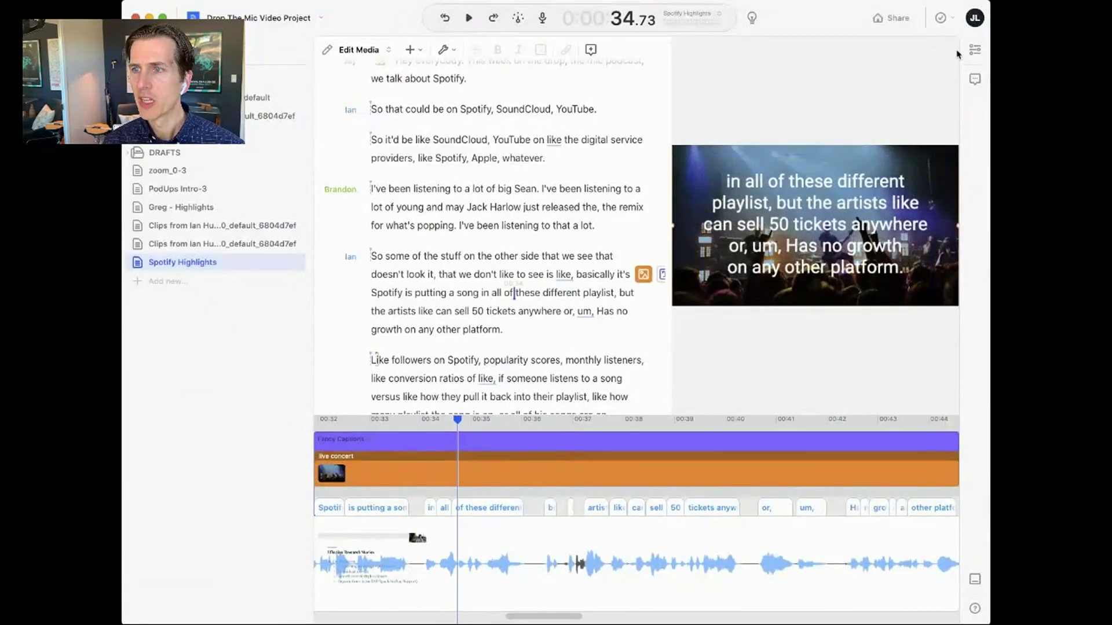
click(975, 52)
drag(939, 117, 932, 125)
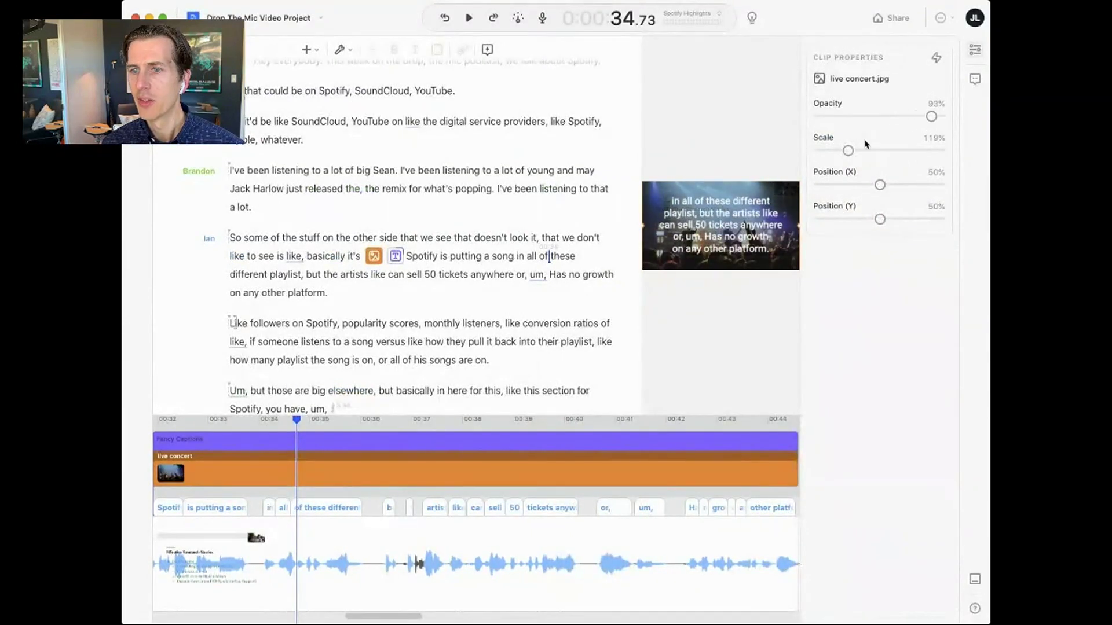
- Set the live concert image's scale to 168%
drag(863, 153, 860, 152)
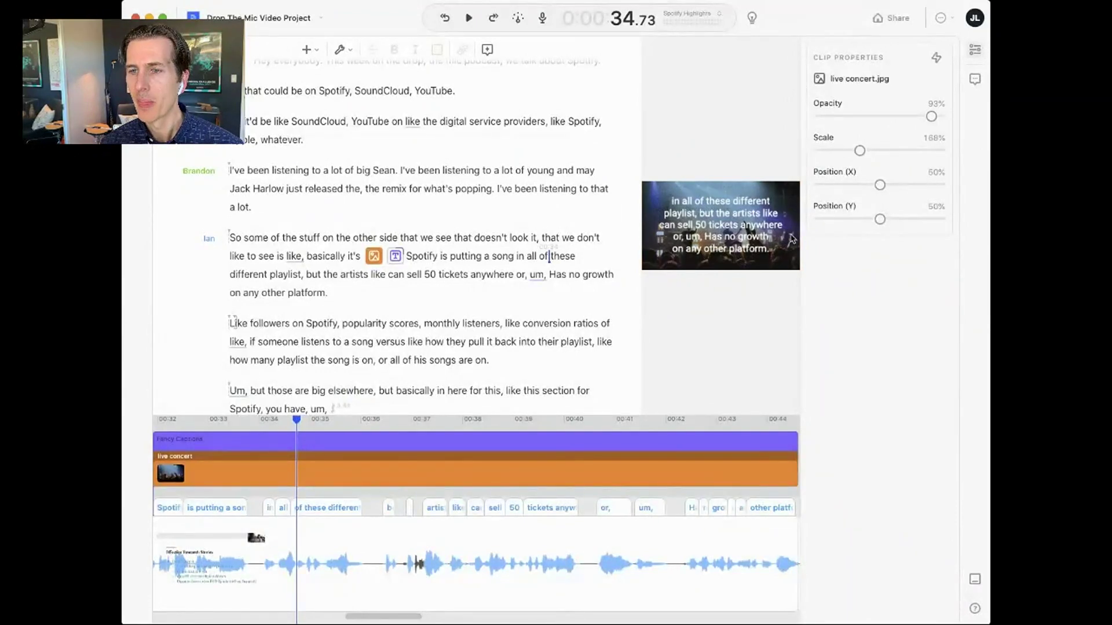
click(352, 486)
click(350, 474)
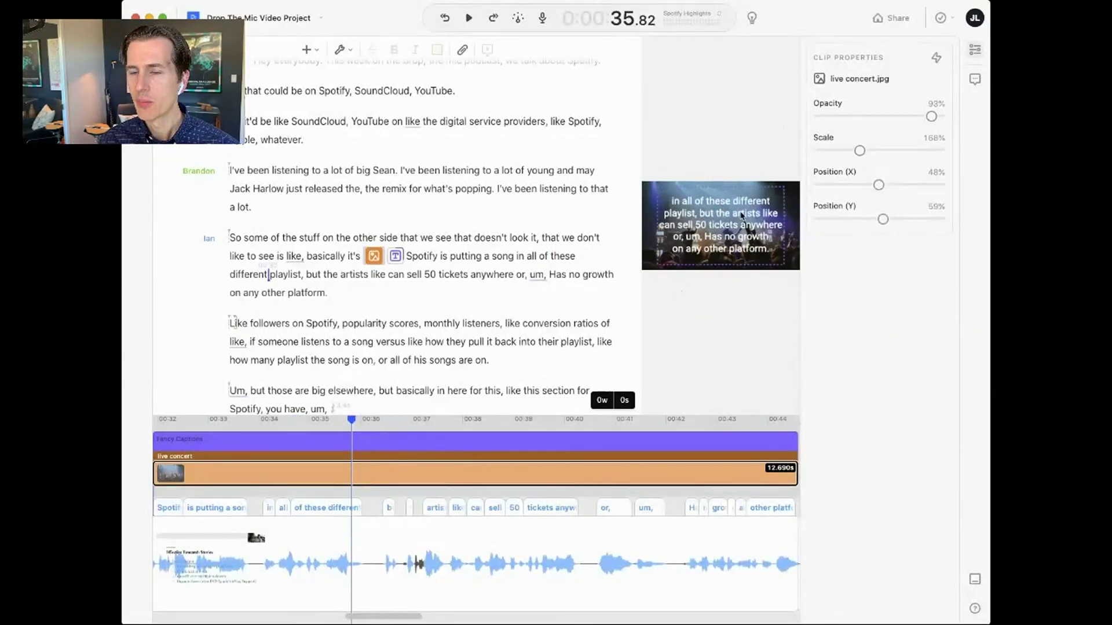
- Enlarge the preview and move the concert image up to Position X 48%, Y 18%
click(640, 309)
drag(640, 307, 555, 325)
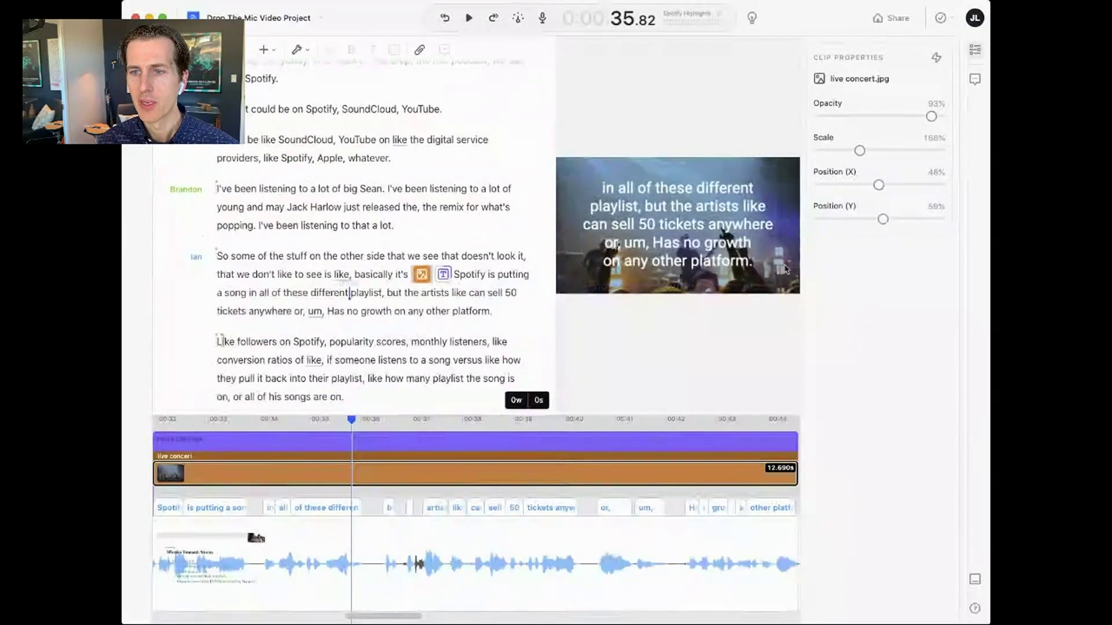
drag(788, 262, 787, 204)
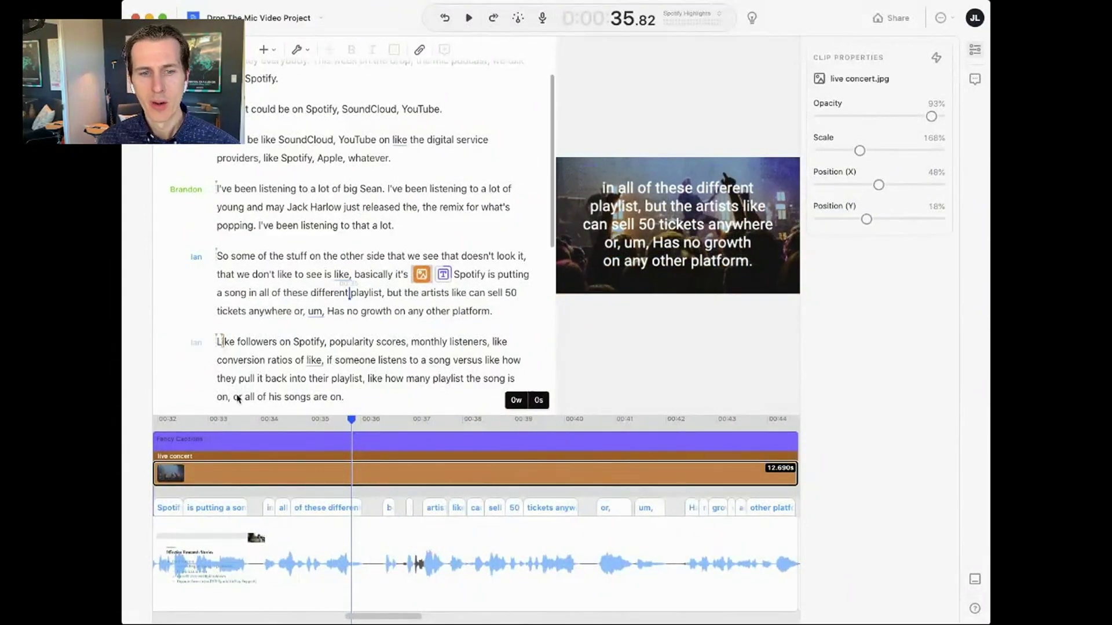
scroll(220, 440, left, 3)
click(211, 431)
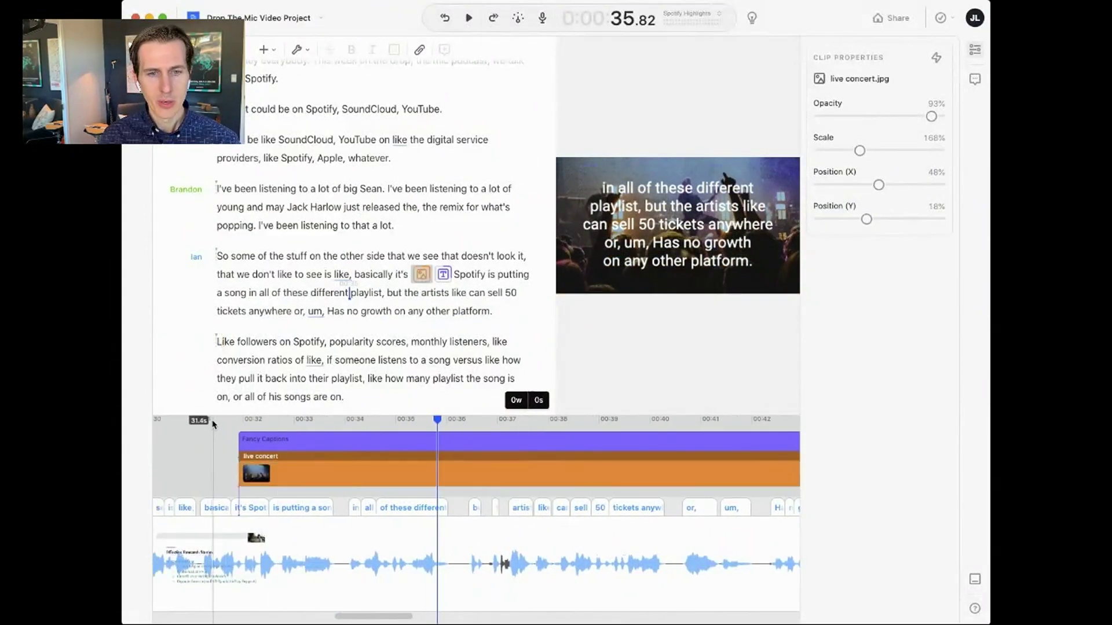
- Play the captioned concert section from about 31.2 seconds, then return to the captioned moment
click(209, 422)
key(space)
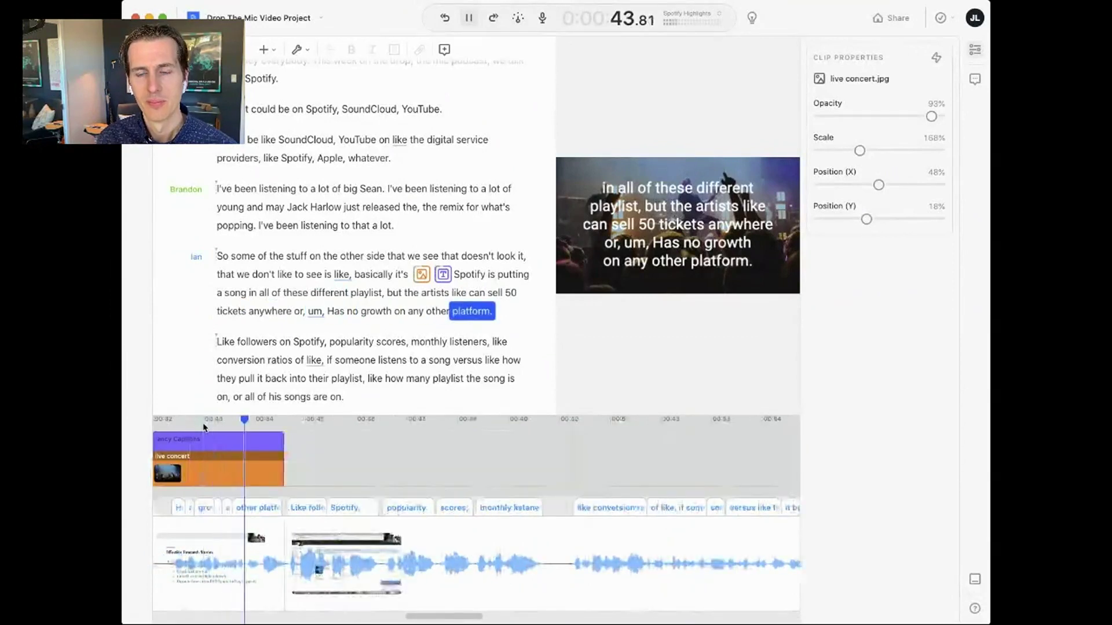
key(space)
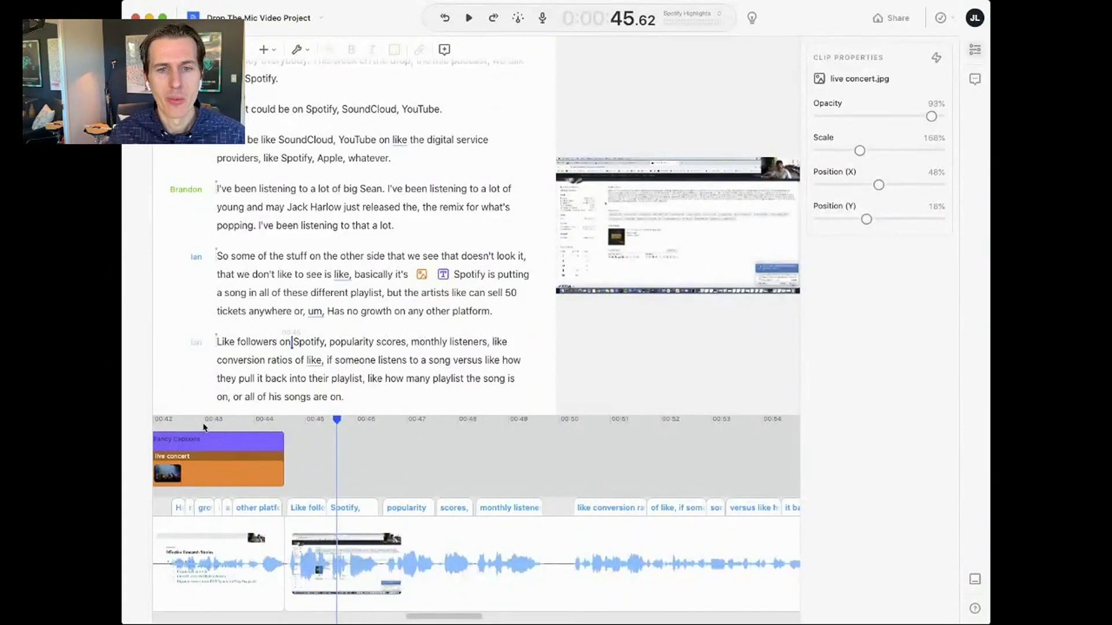
click(405, 314)
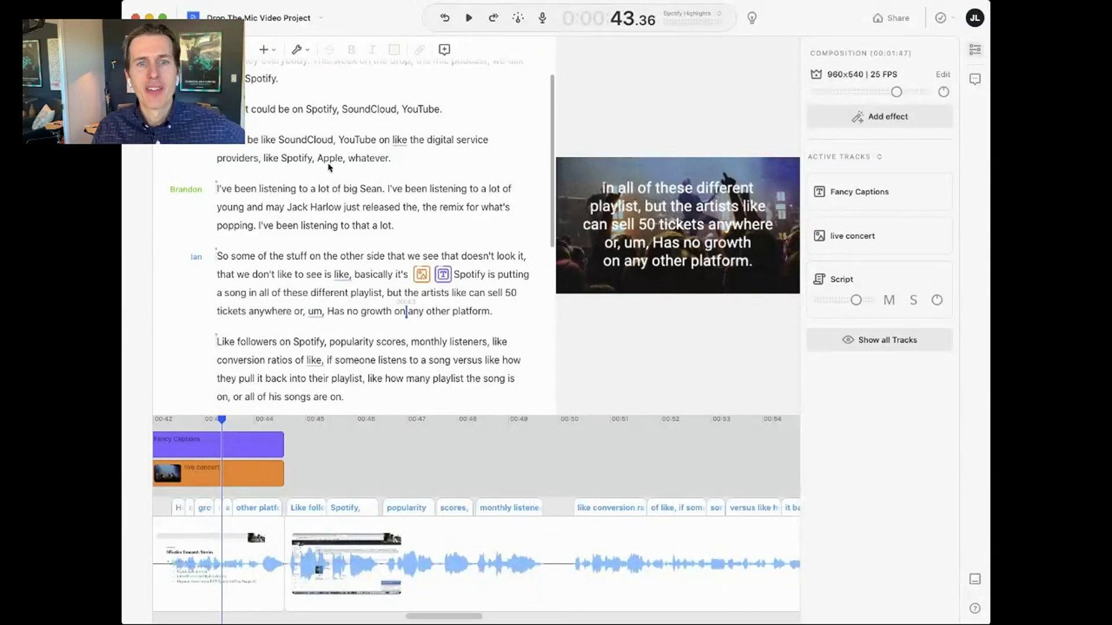
- Glance at the transcript clean-up tools list, then jump to the interview line about Big Sean
scroll(322, 172, up, 3)
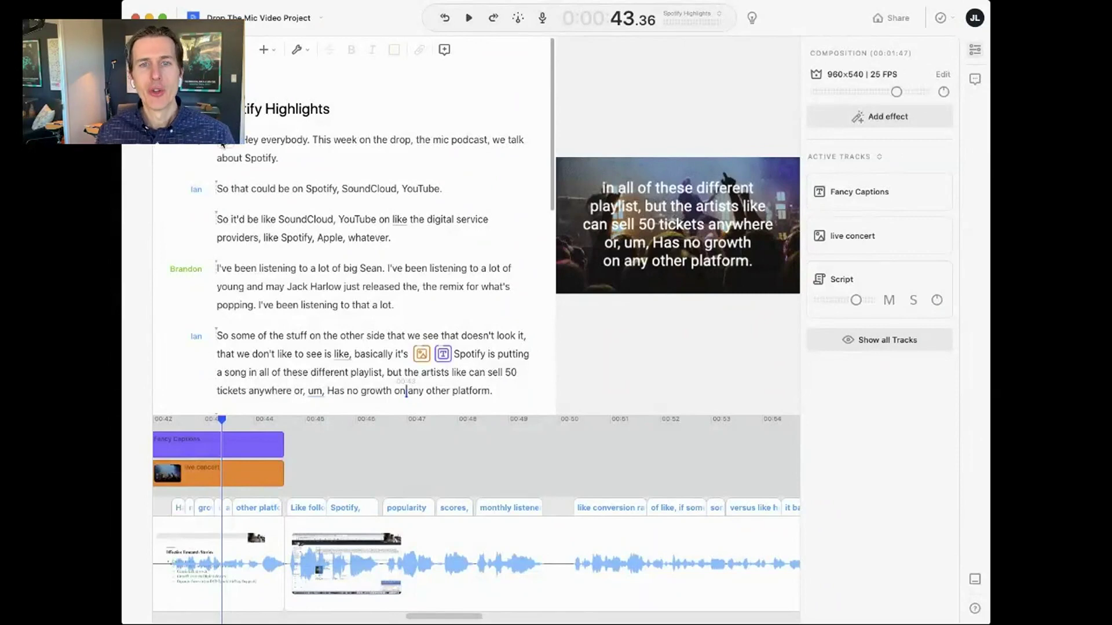
click(310, 54)
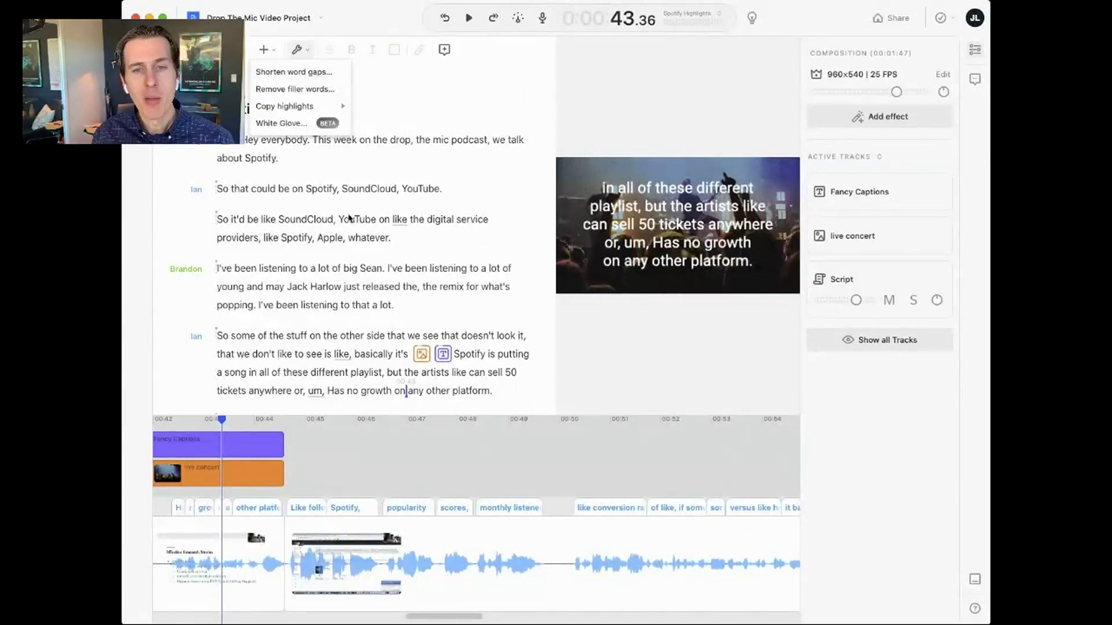
click(337, 262)
click(336, 272)
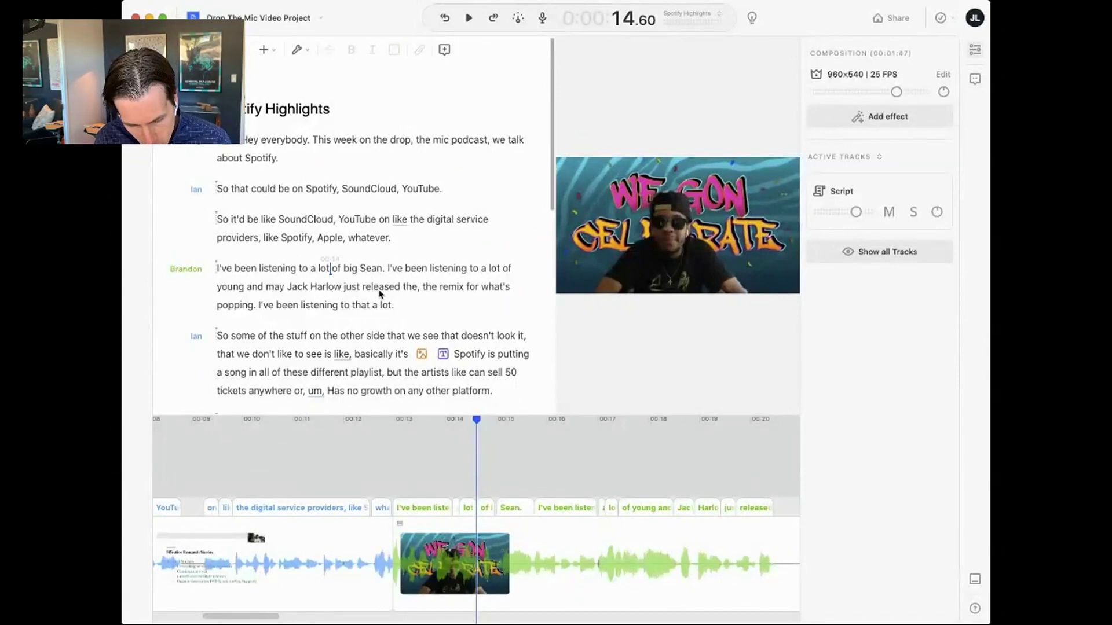
- Add an empty paragraph right before 'Um, but those are big elsewhere'
click(419, 306)
click(439, 307)
scroll(439, 308, down, 6)
scroll(439, 310, down, 1)
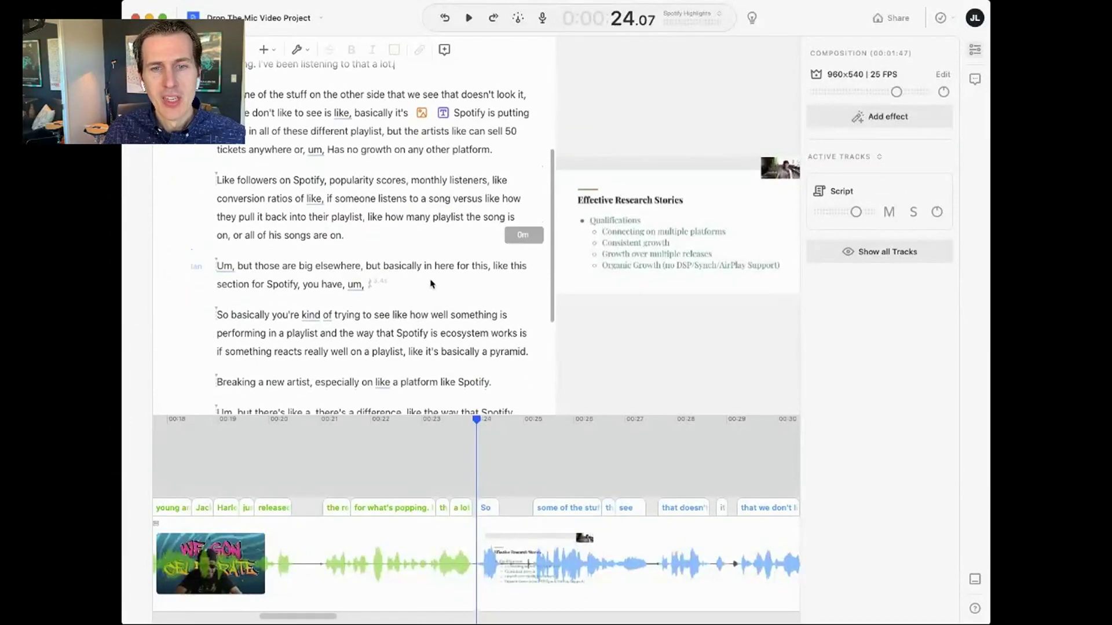
click(407, 239)
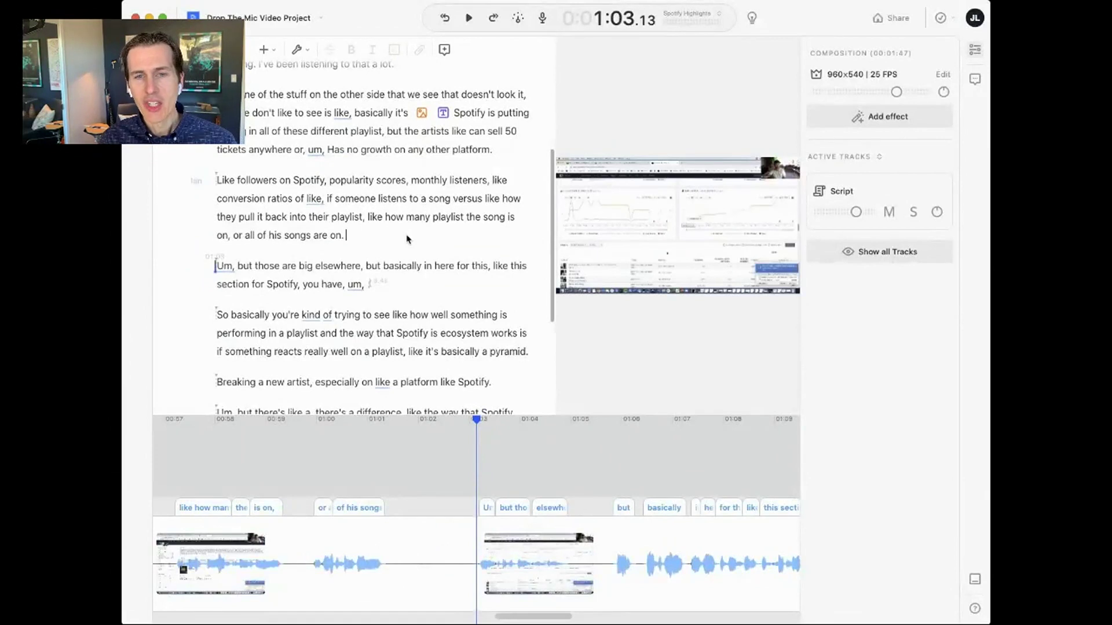
key(Return)
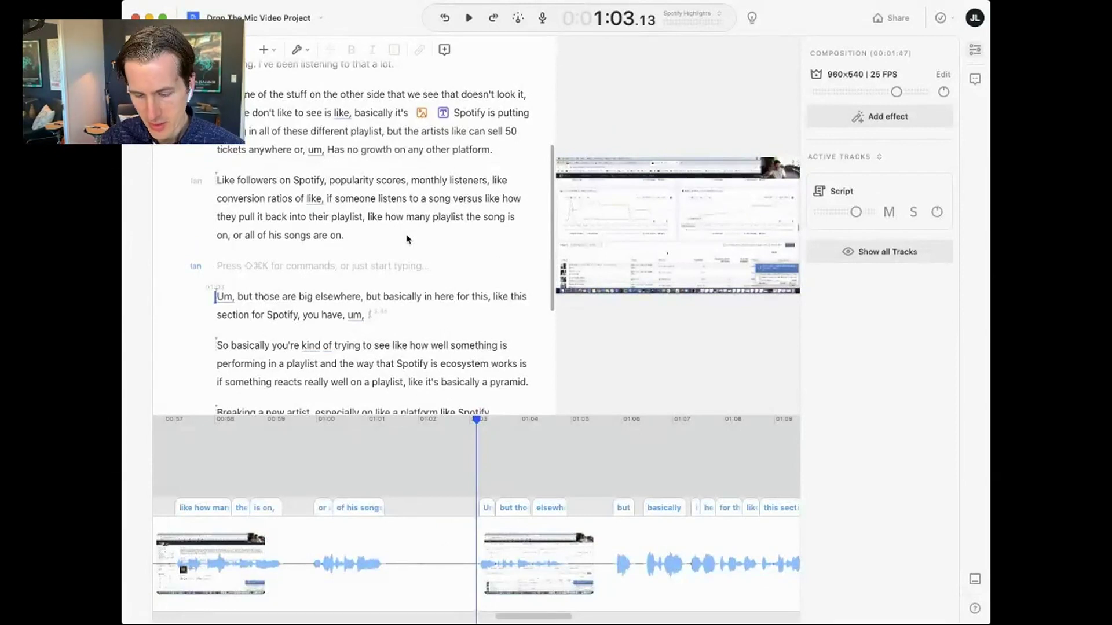
- Replace the draft revenue question with a line about meaning to ask Spotify's annual revenue last year
text(How mu)
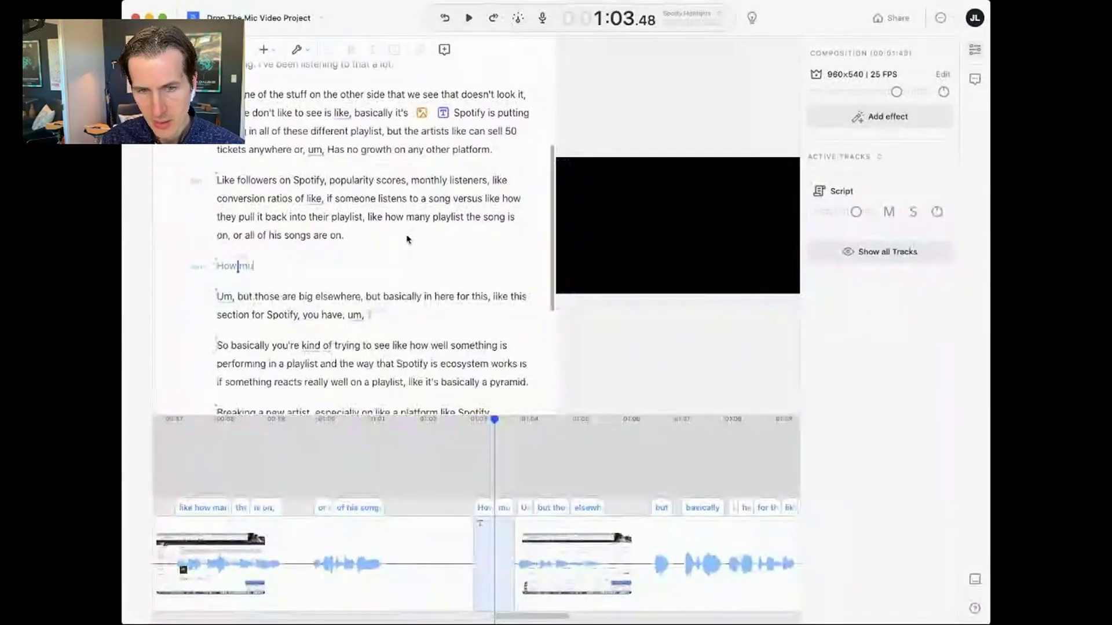
text(ch revenue did )
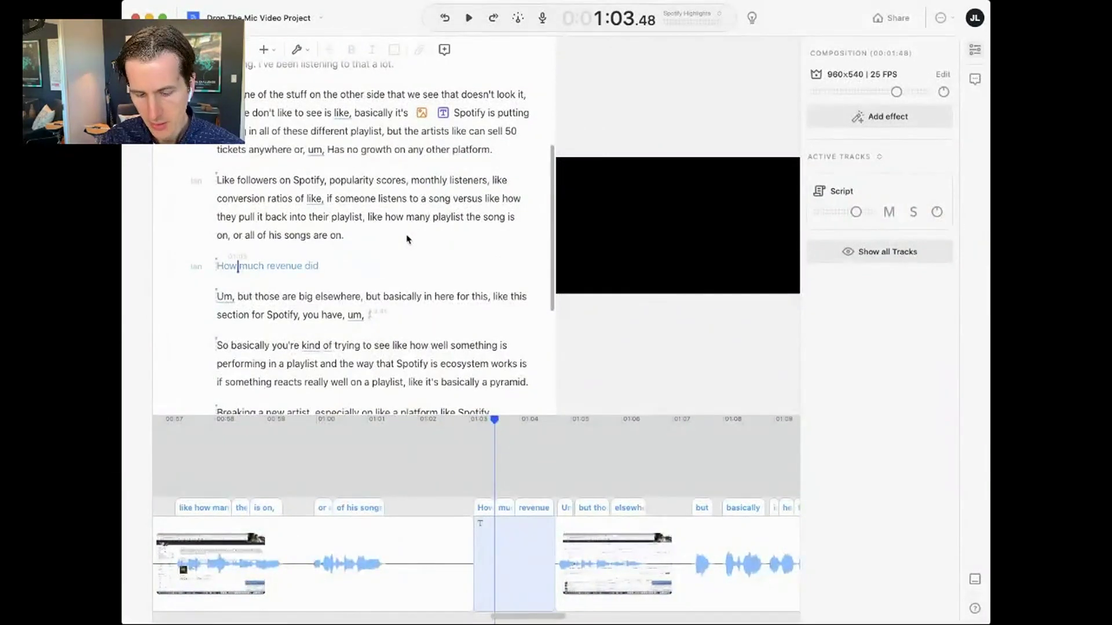
text(Spotify earn last)
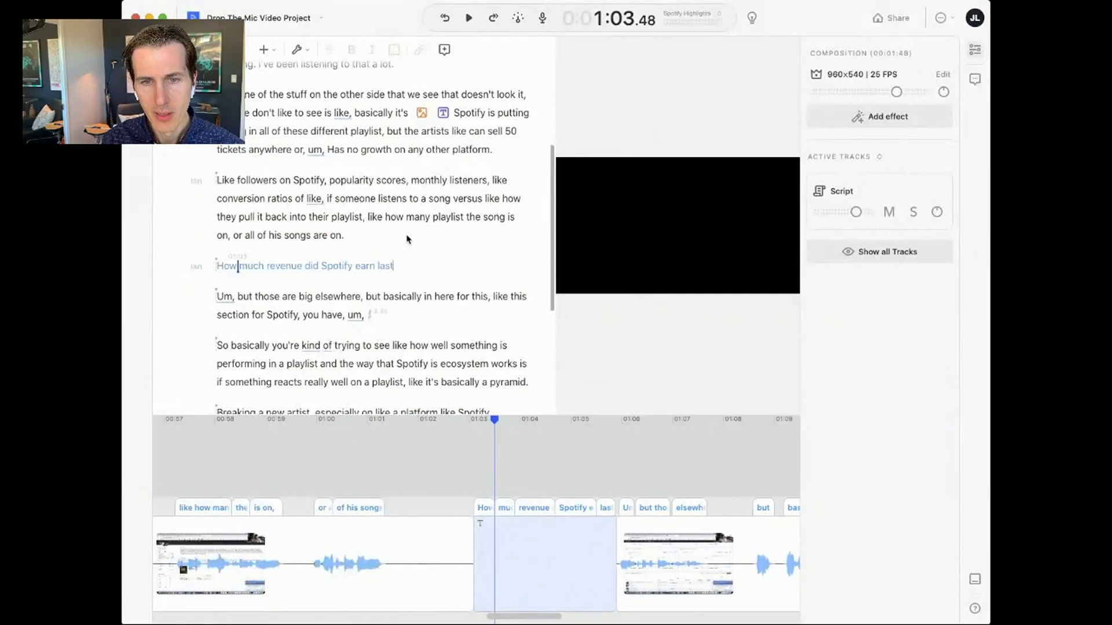
key(super+shift+Left)
key(BackSpace)
text(Jaty m)
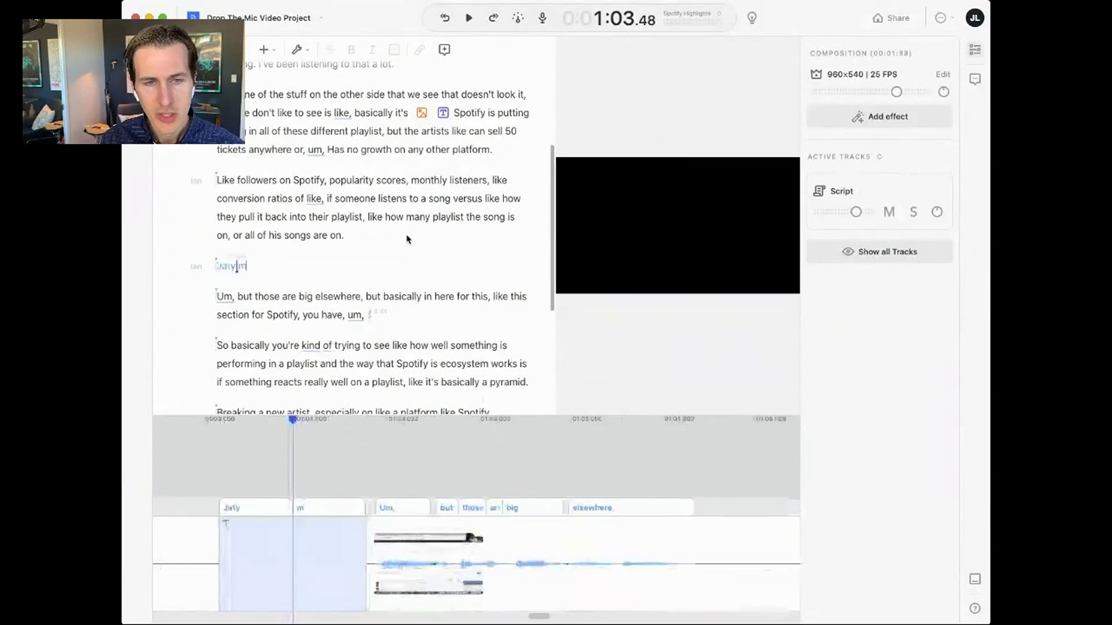
key(BackSpace)
key(BackSpace)
text(y meant t)
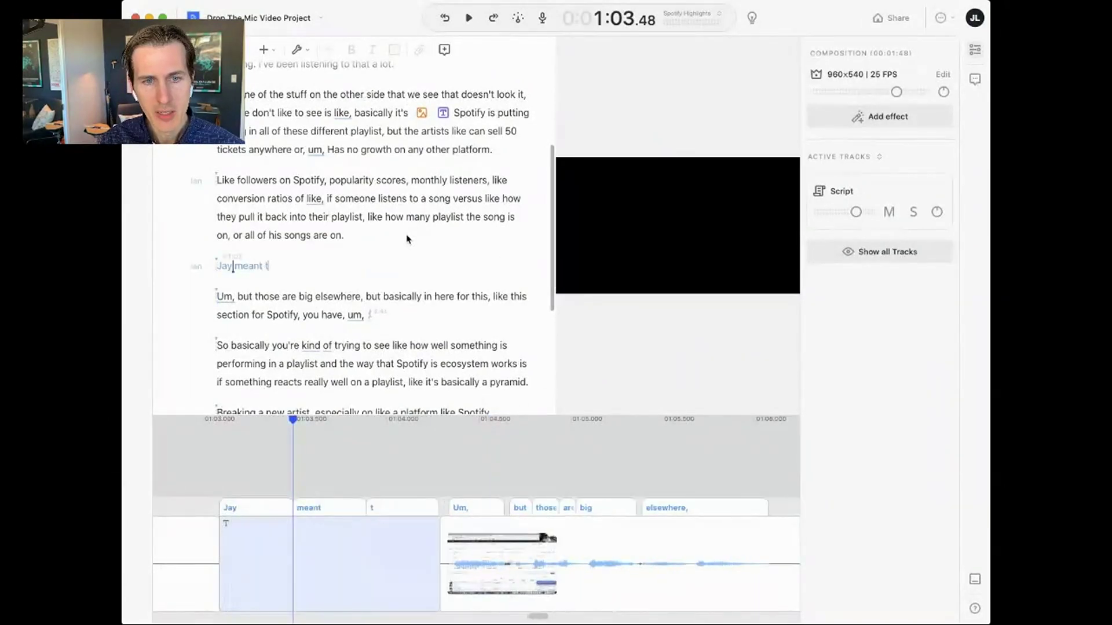
text(o ask about Spotify)
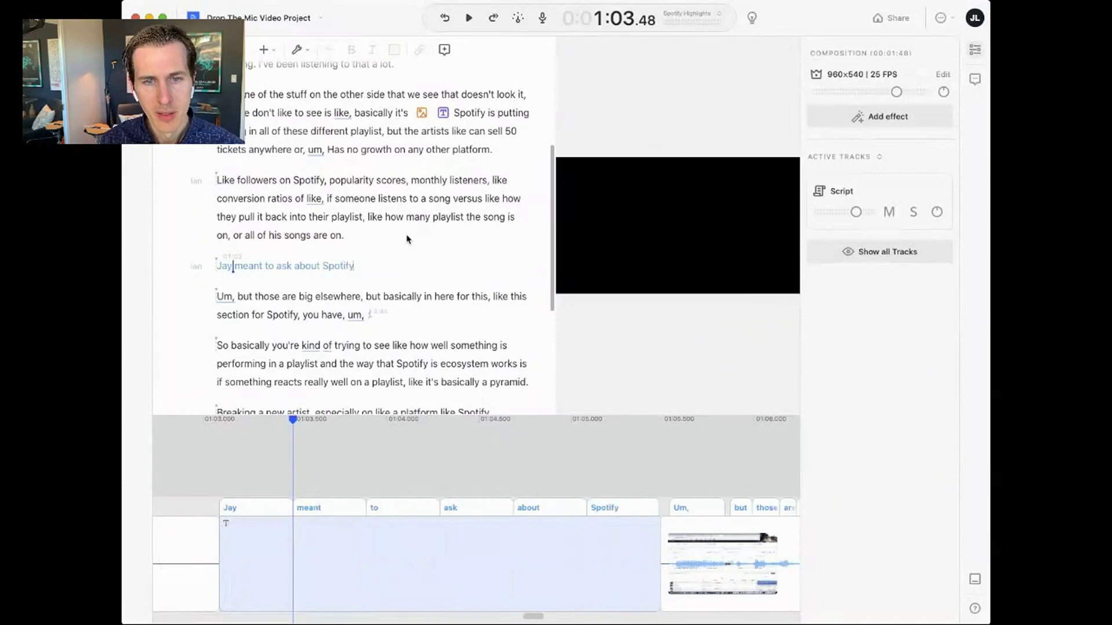
text('s annuy)
text(l revenue last year.)
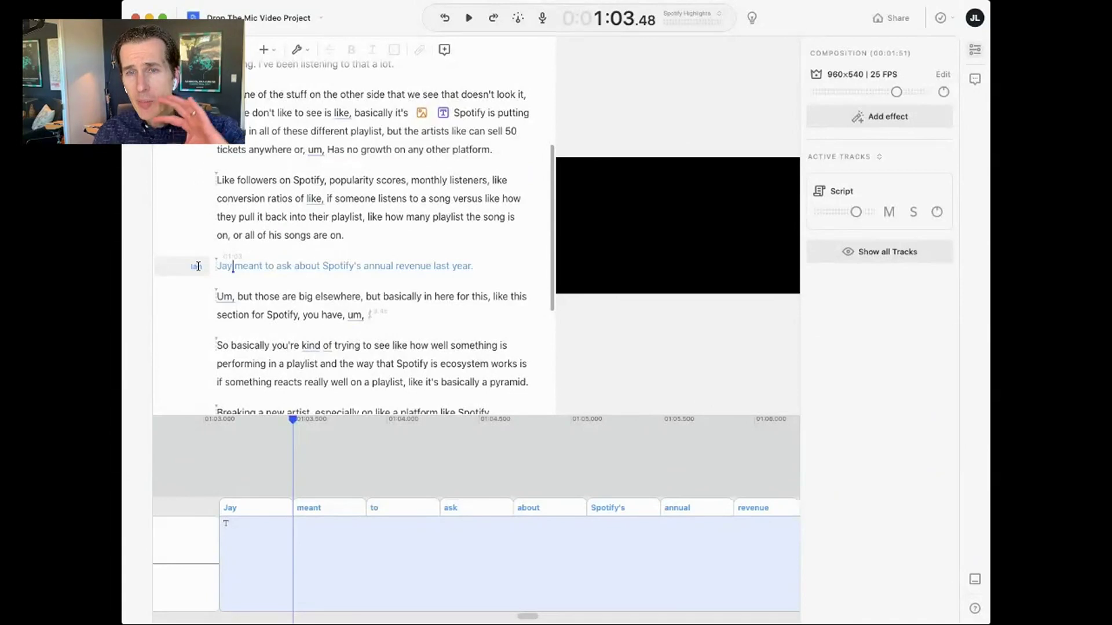
- Add a new speaker named Narrator via Edit speakers
click(198, 267)
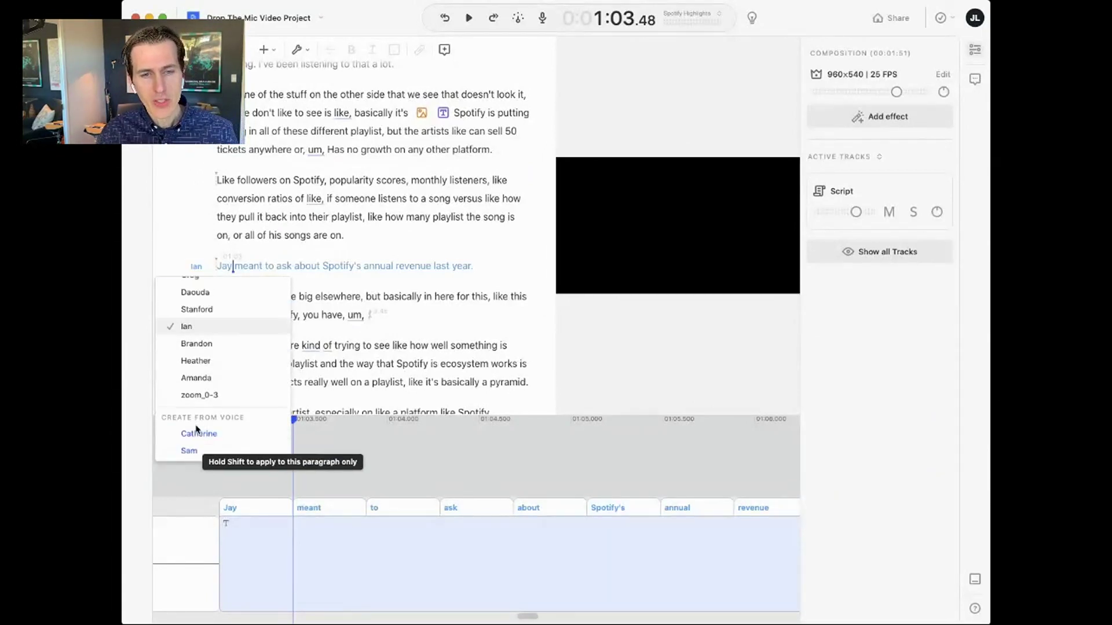
scroll(214, 453, down, 10)
click(208, 449)
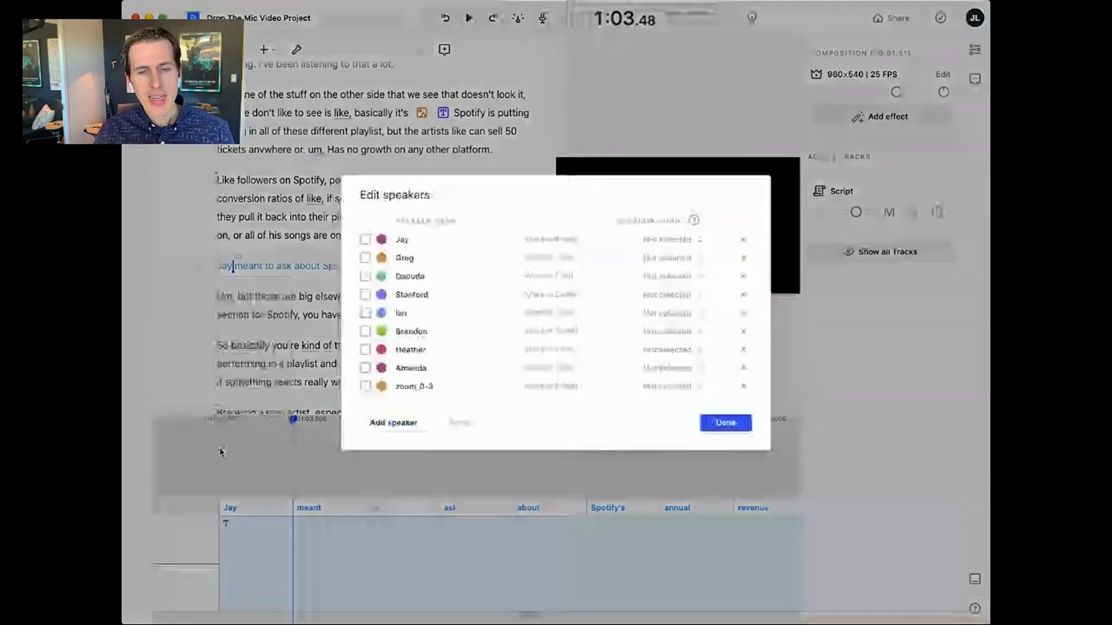
click(393, 423)
text(Na)
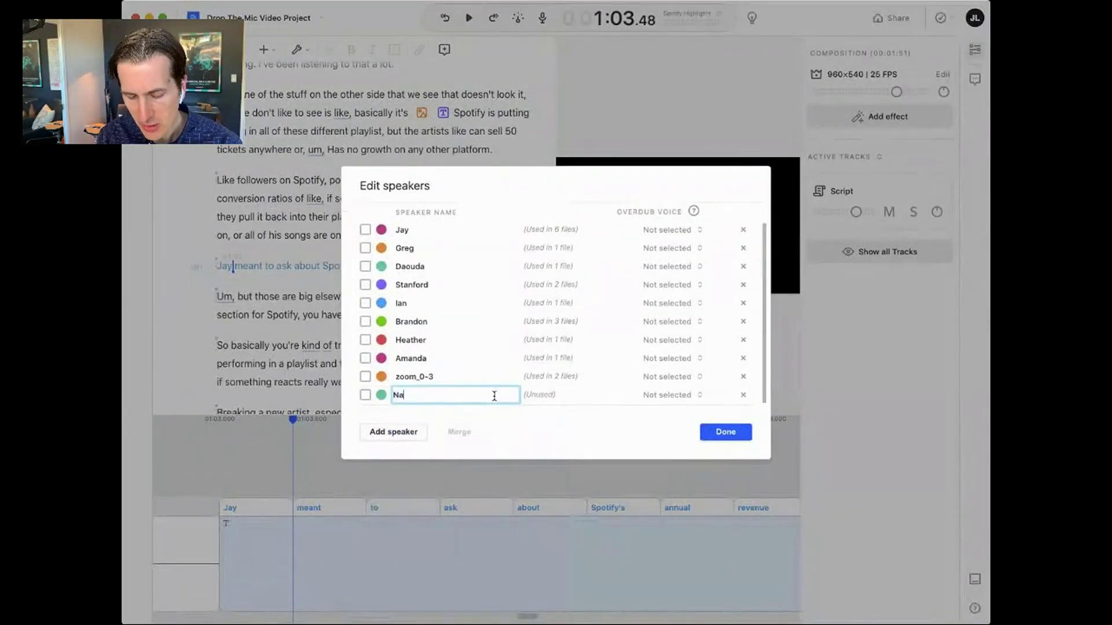
text(rrtarator)
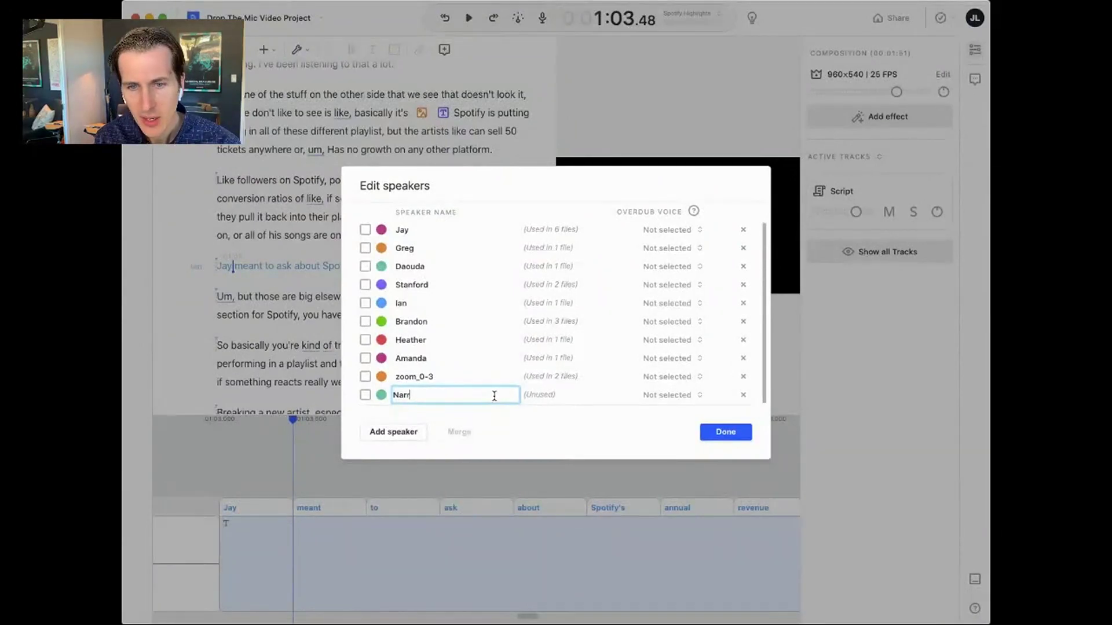
key(Return)
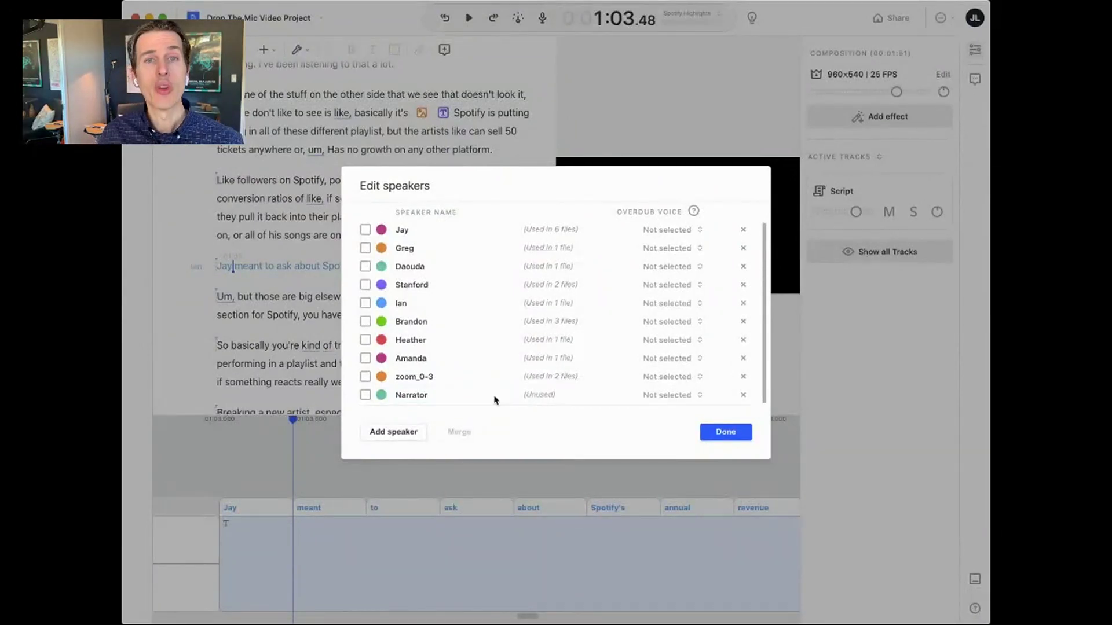
- Give Narrator the Carla Overdub voice after previewing Don and Emily
click(677, 398)
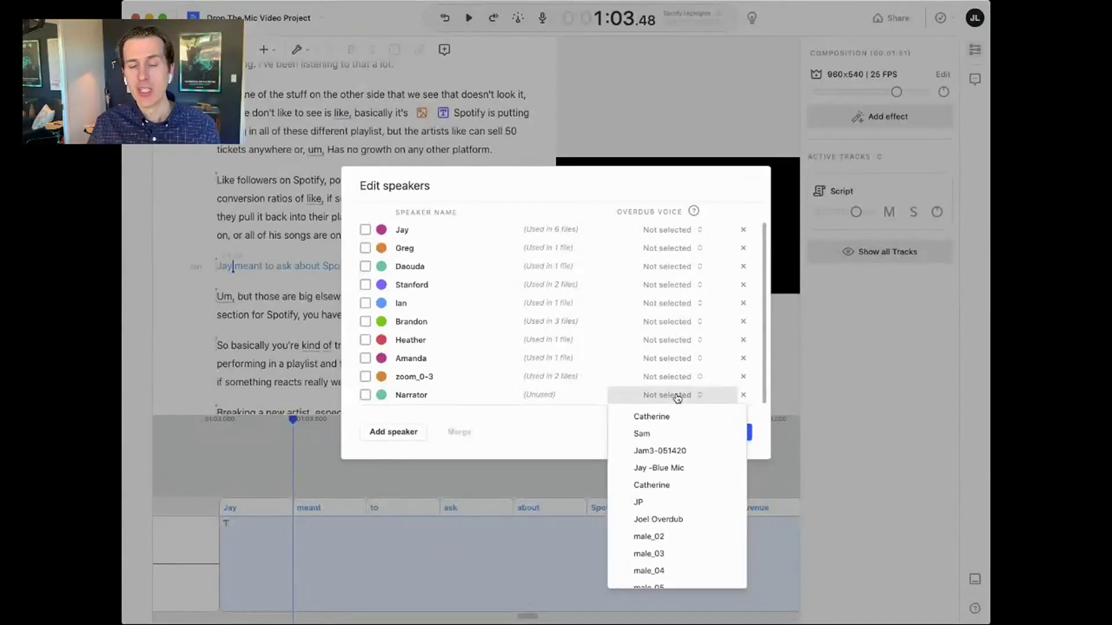
scroll(678, 498, down, 5)
click(729, 439)
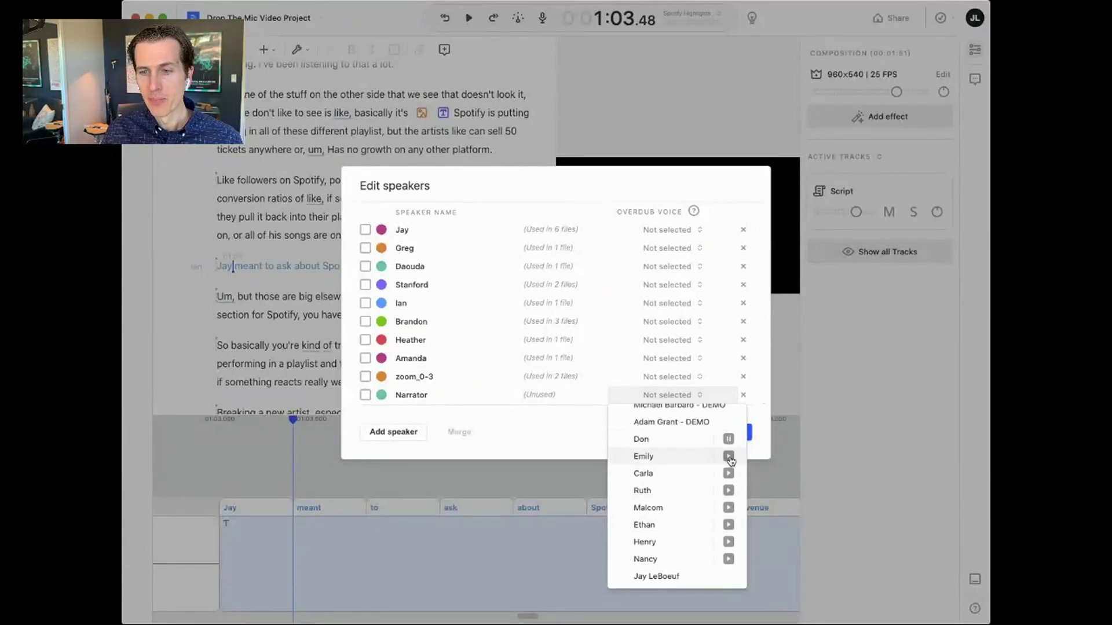
click(729, 457)
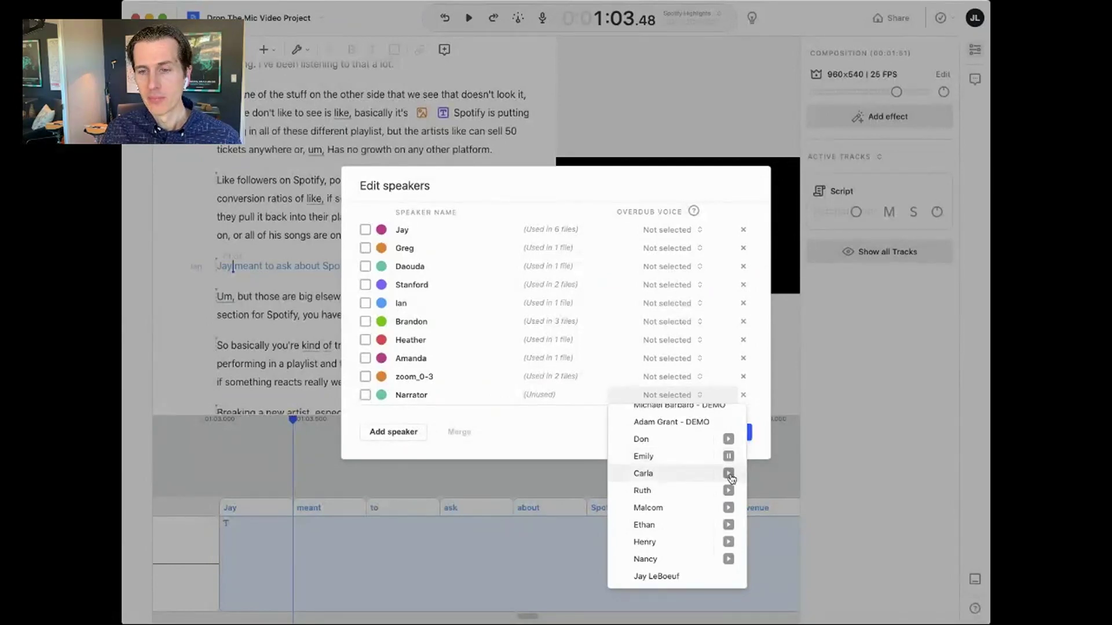
click(687, 478)
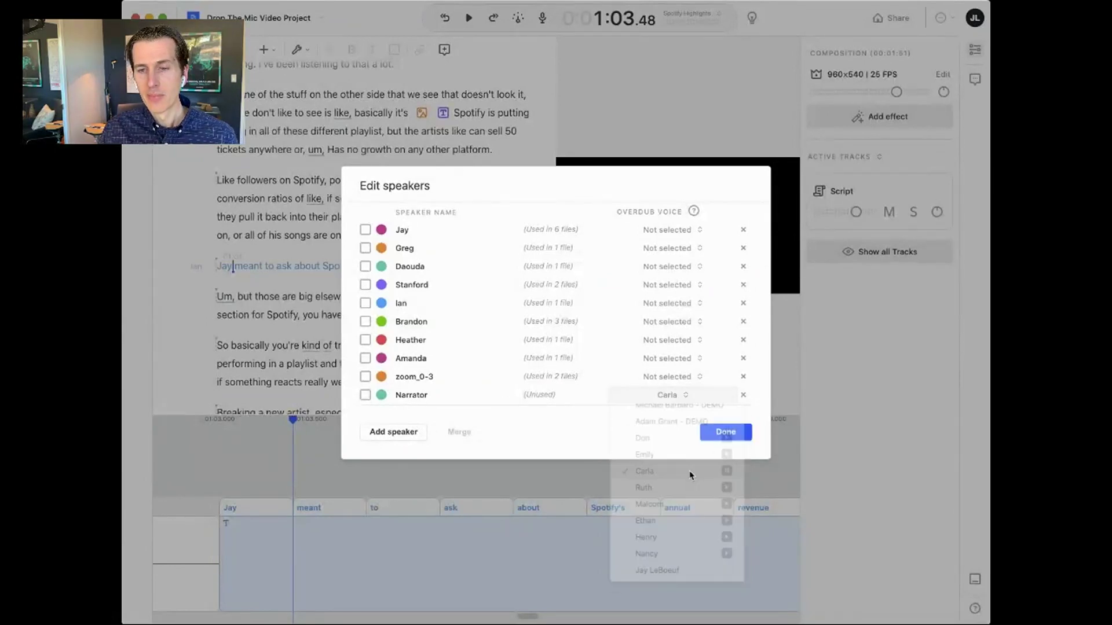
click(721, 435)
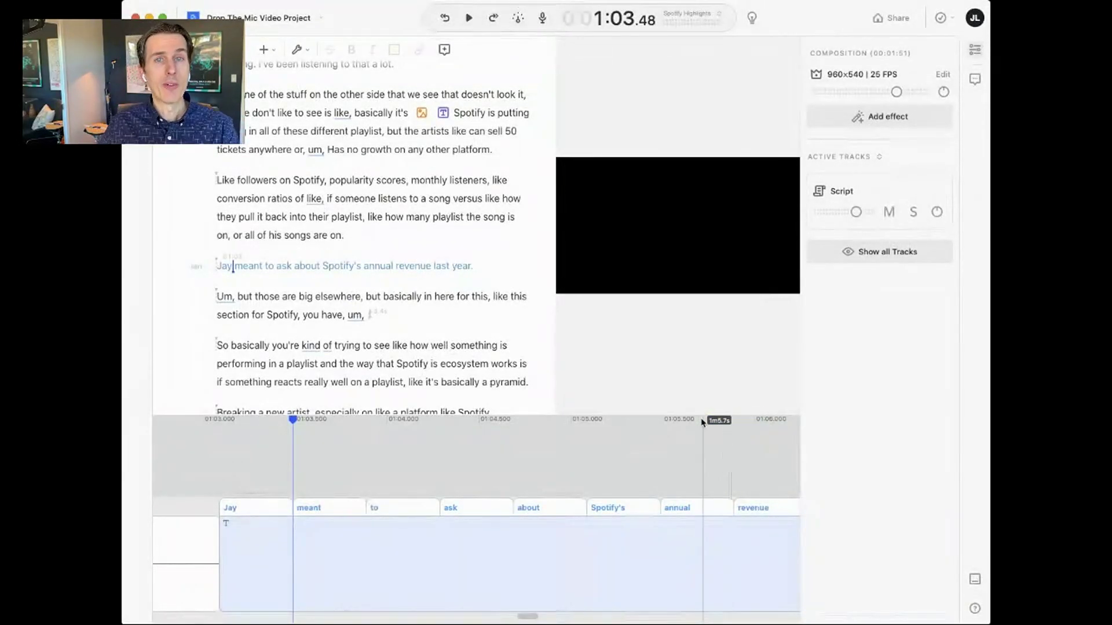
- Assign the revenue line to the Narrator speaker
click(200, 264)
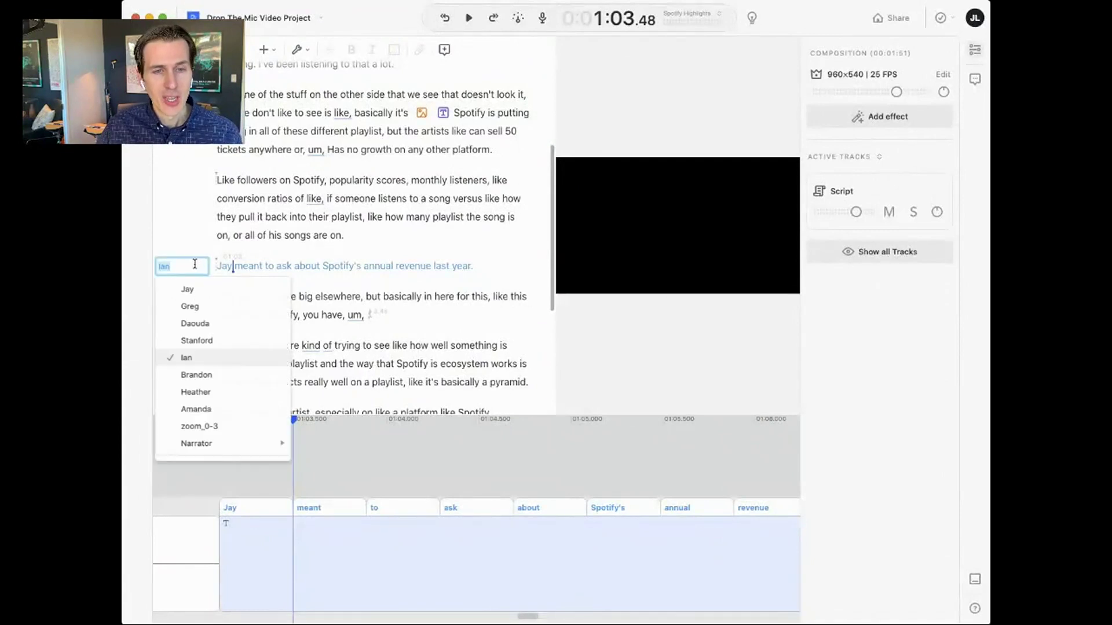
scroll(214, 377, down, 5)
scroll(215, 353, up, 3)
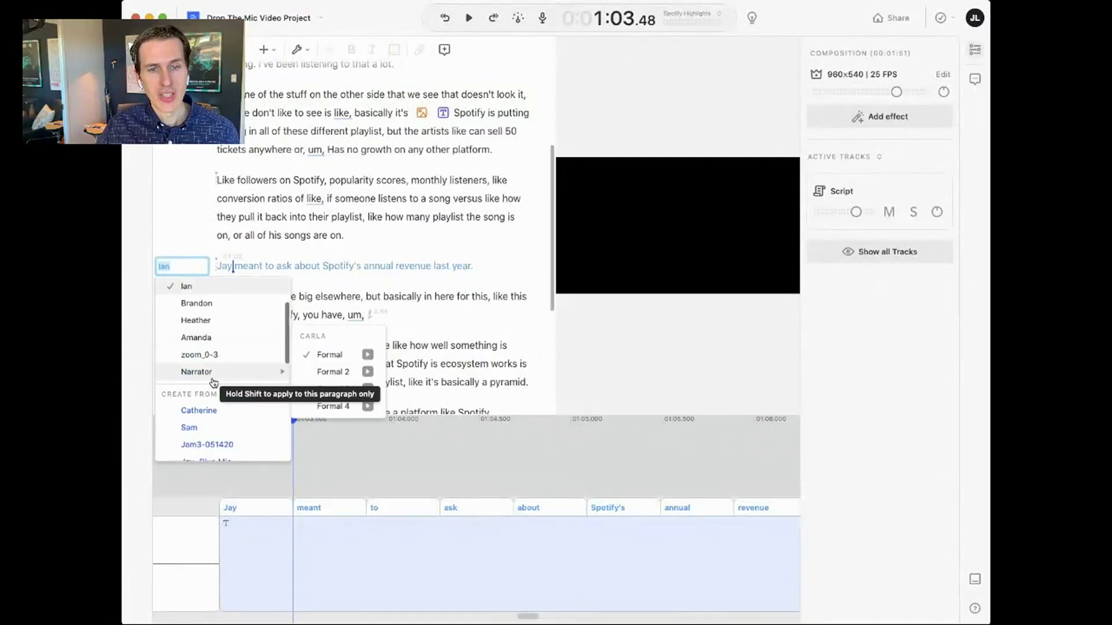
click(211, 371)
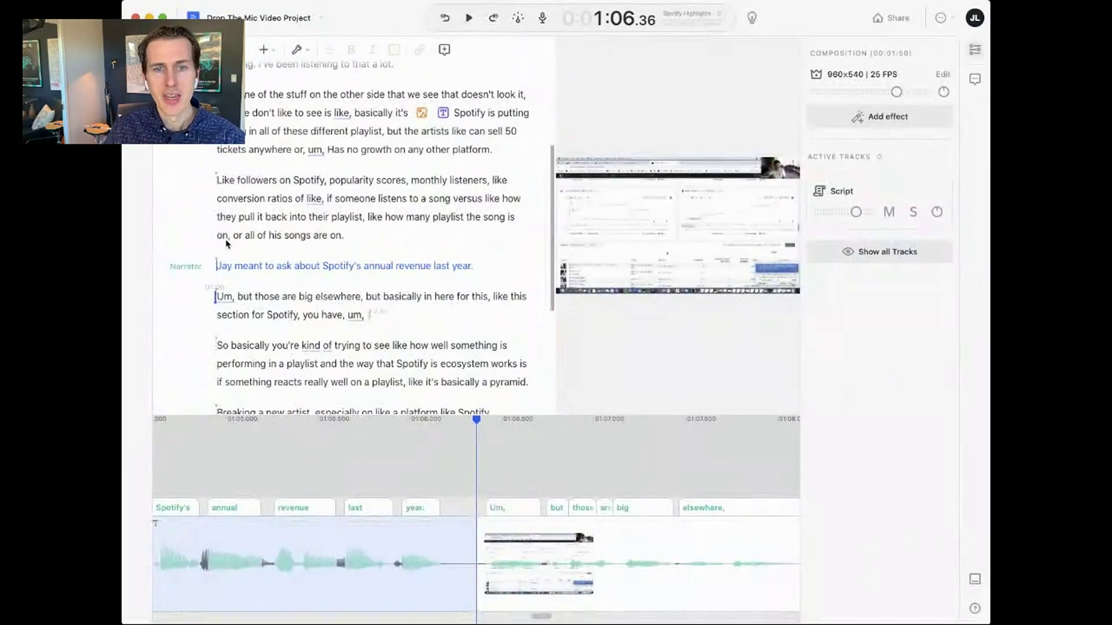
- Play the Narrator line to hear the Carla Overdub voice
click(312, 241)
key(space)
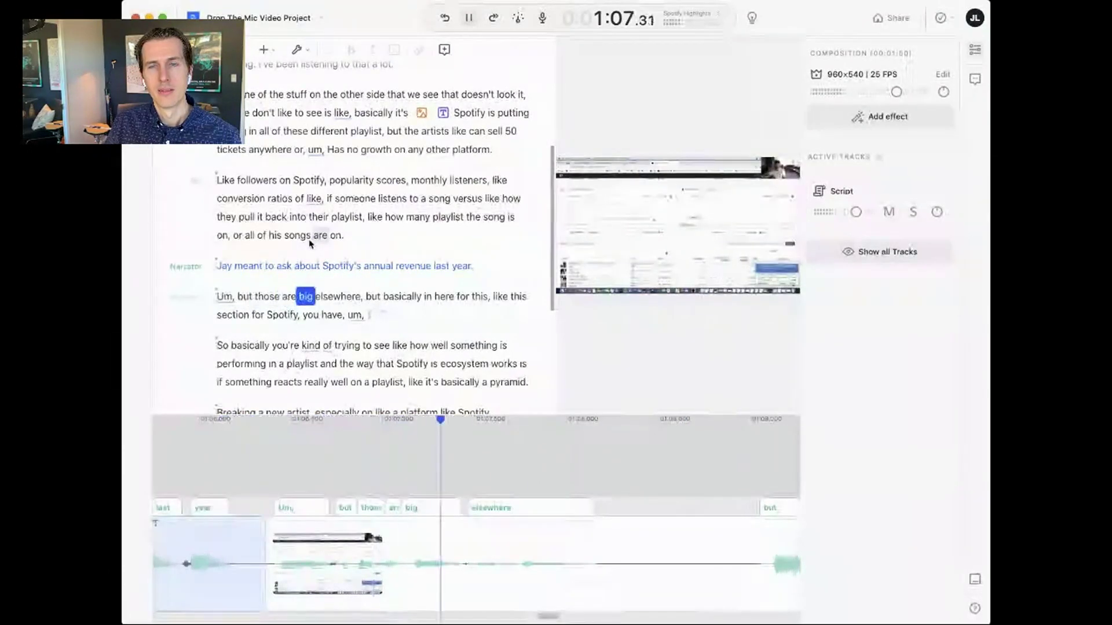
key(space)
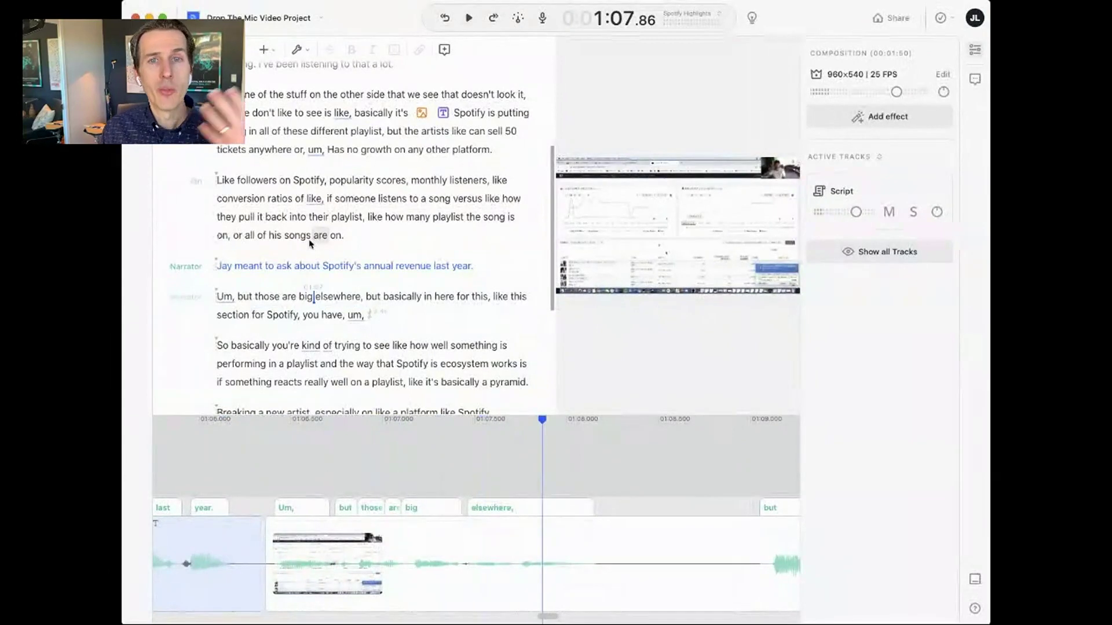